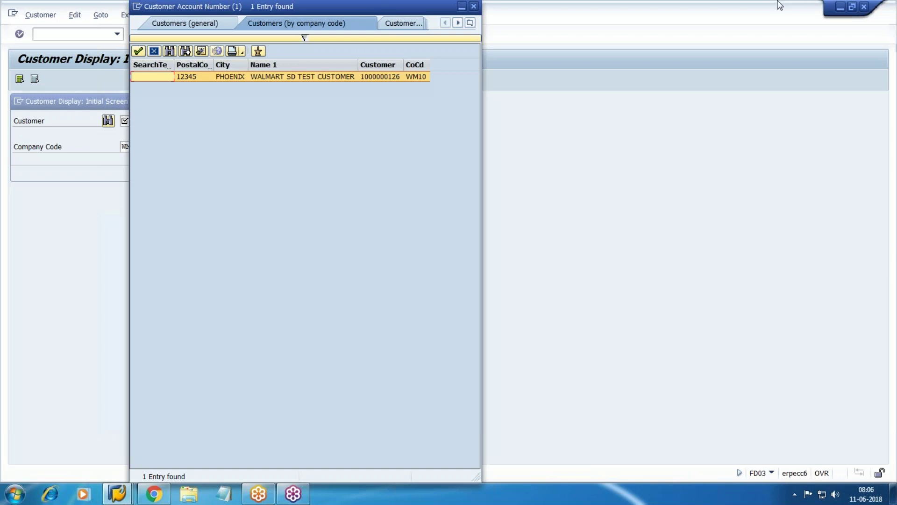
Close the customer search and customer display, and open the SAP Reference IMG through transaction SPRO
{"action": "left_click", "coordinate": [476, 7]}
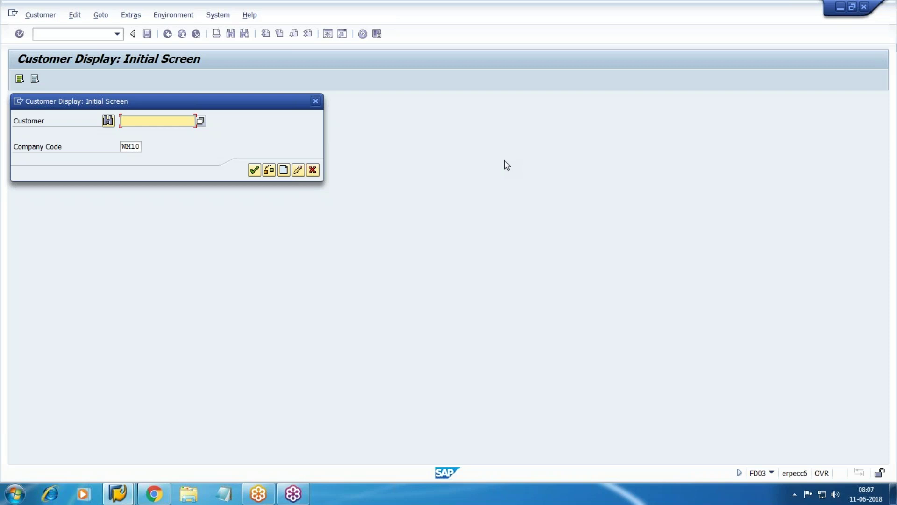
{"action": "left_click", "coordinate": [316, 101]}
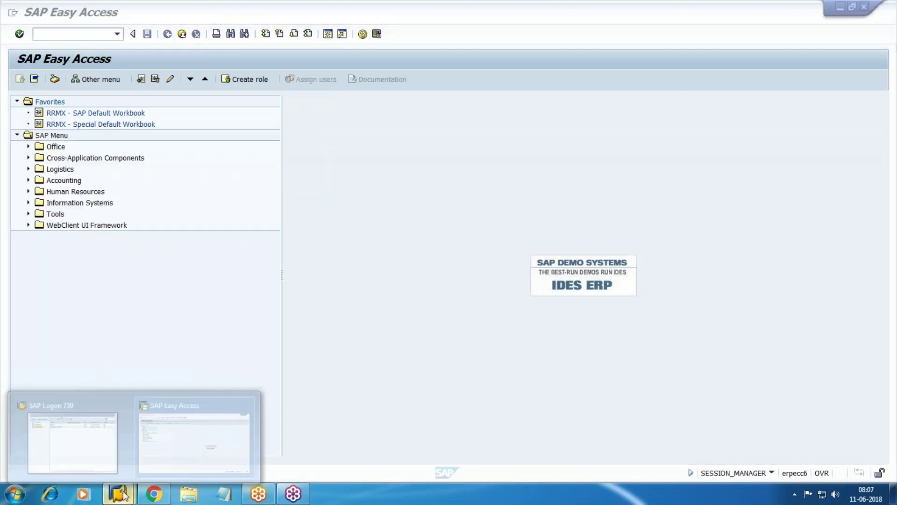
{"action": "type", "text": "SPRO"}
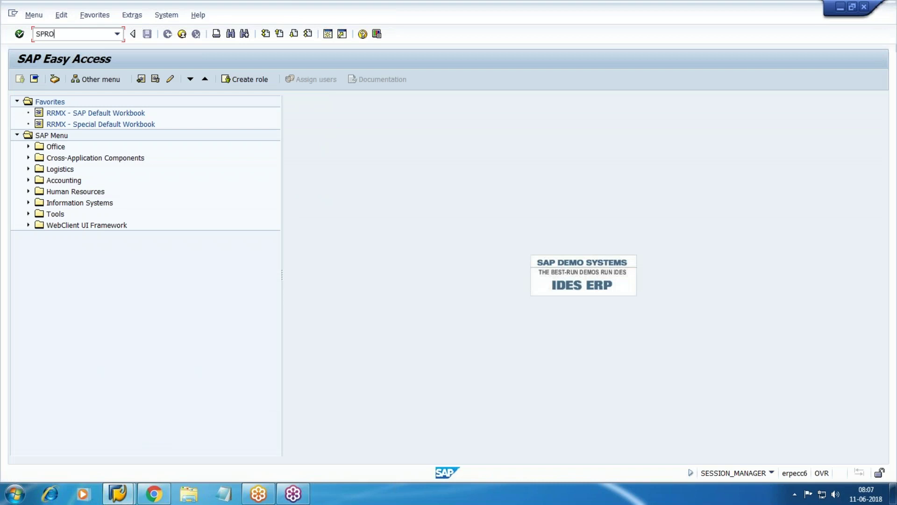
{"action": "key", "text": "Return"}
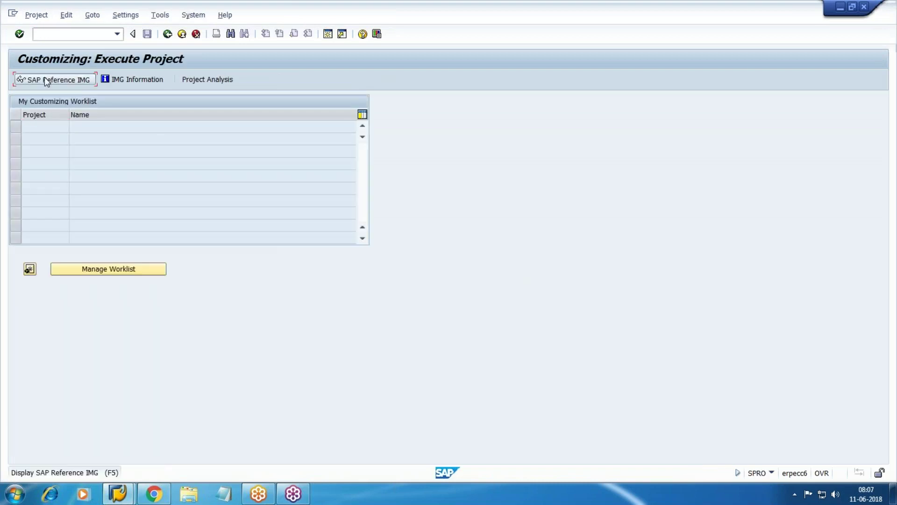
{"action": "key", "text": "F5"}
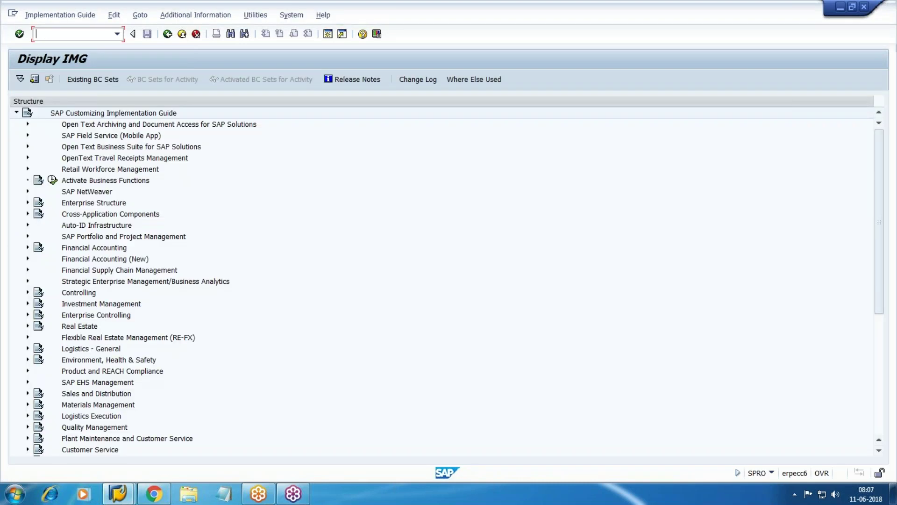
Open Assign Country to Calculation Procedure in the basic settings for Tax on Sales/Purchases under Financial Accounting (New)
{"action": "left_click", "coordinate": [28, 259]}
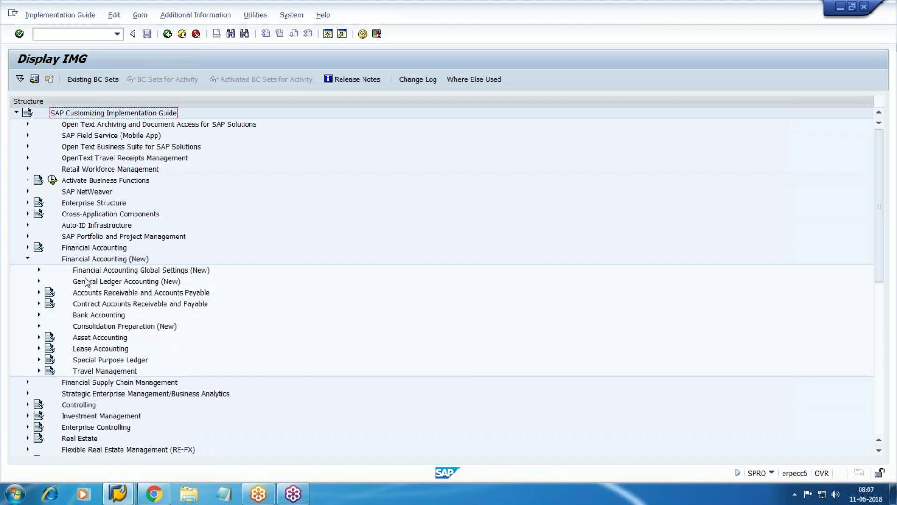
{"action": "left_click", "coordinate": [39, 270]}
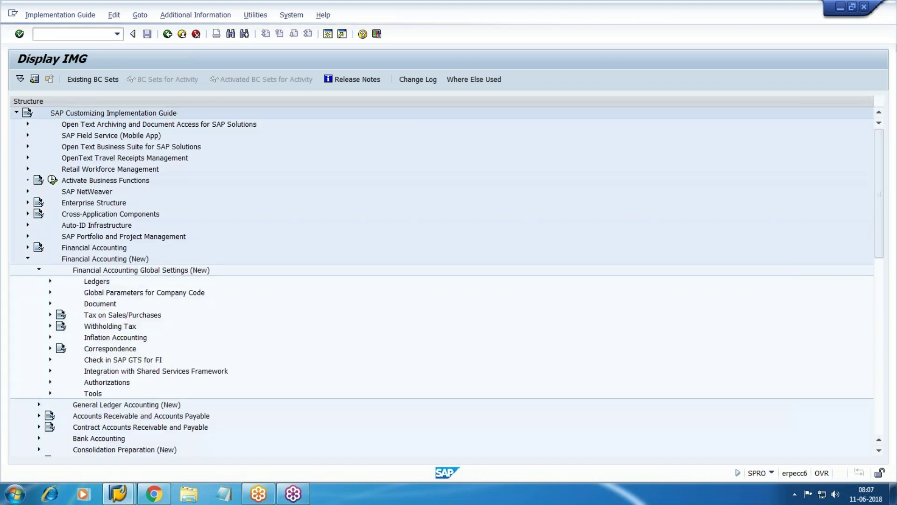
{"action": "left_click", "coordinate": [50, 314]}
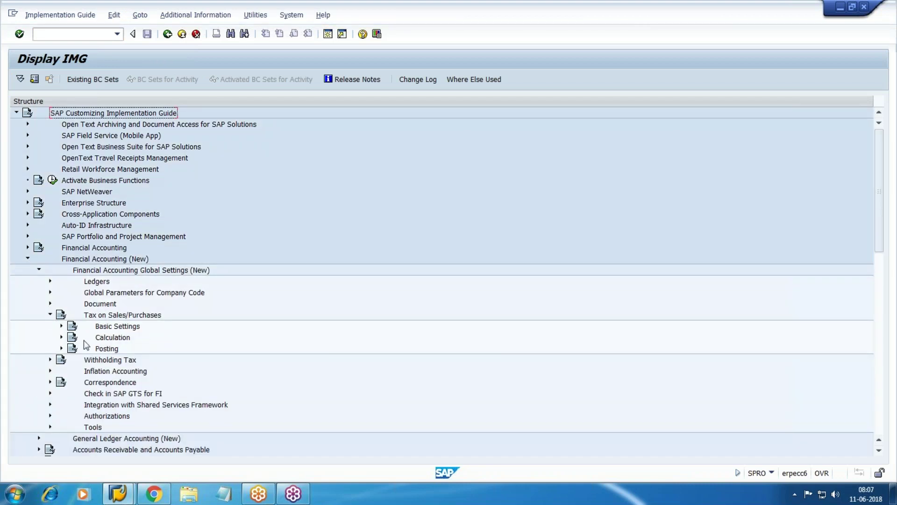
{"action": "left_click", "coordinate": [61, 325]}
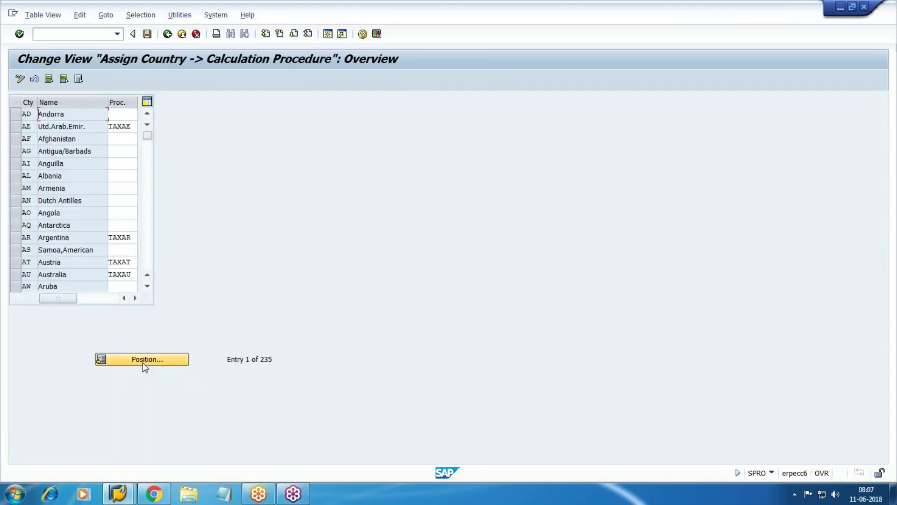
Assign calculation procedure WM10 to country US, save the change and leave the assignment table
{"action": "left_click", "coordinate": [145, 362]}
{"action": "type", "text": "US"}
{"action": "key", "text": "Return"}
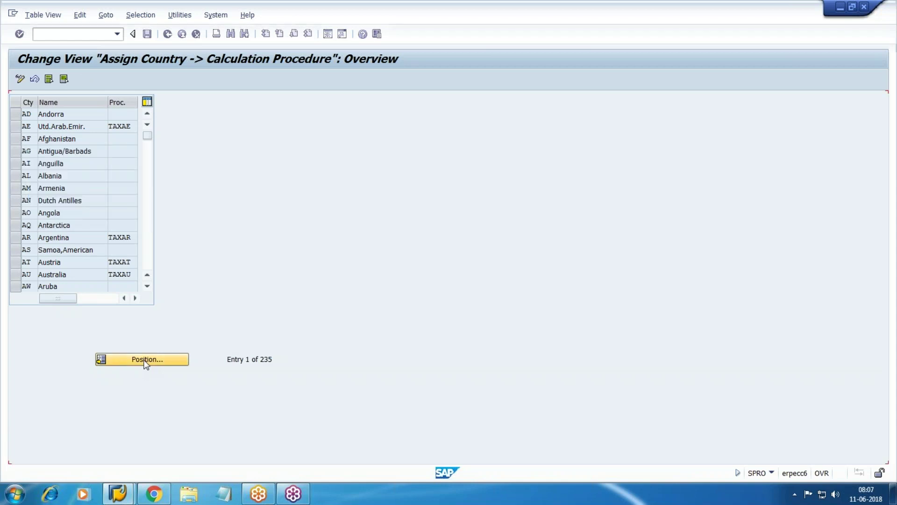
{"action": "key", "text": "Tab"}
{"action": "key", "text": "Delete"}
{"action": "type", "text": "WM10"}
{"action": "key", "text": "Return"}
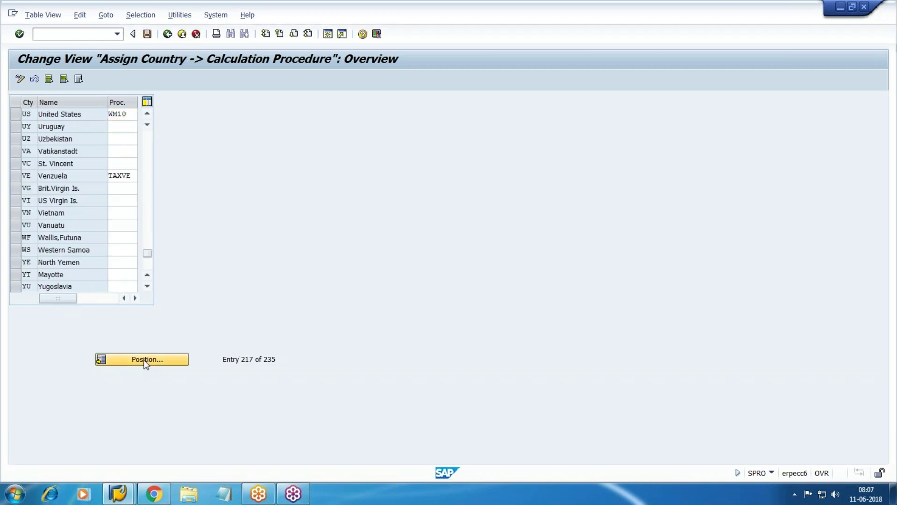
{"action": "key", "text": "ctrl+s"}
{"action": "key", "text": "Return"}
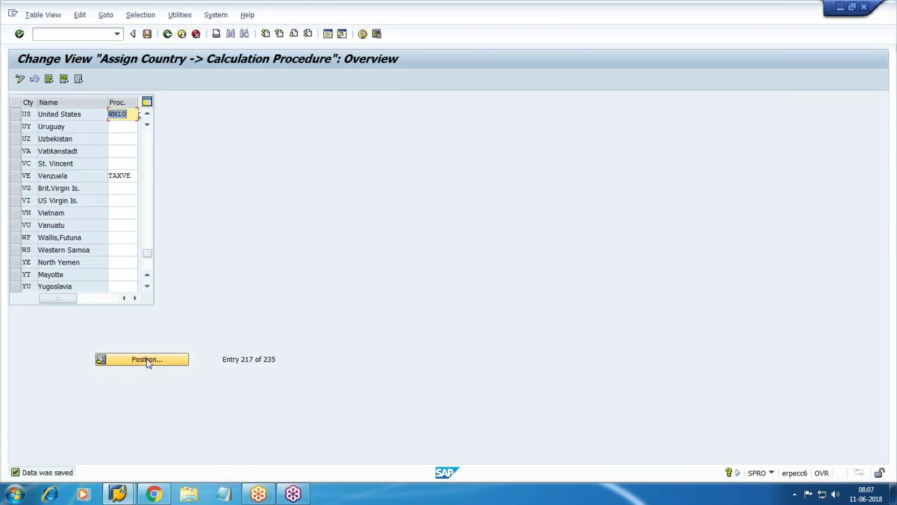
{"action": "left_click", "coordinate": [182, 34]}
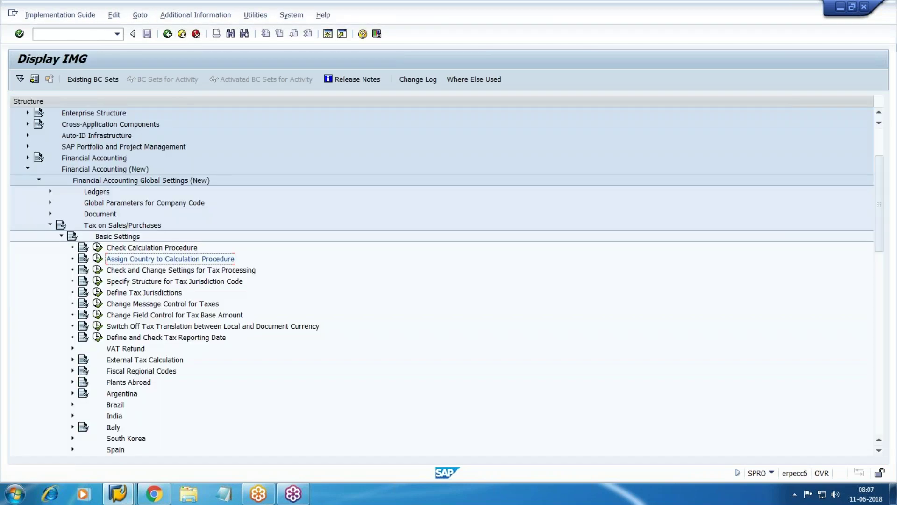
End the customizing transaction with /n and return to SAP Easy Access
{"action": "left_click", "coordinate": [64, 34]}
{"action": "type", "text": "/n"}
{"action": "key", "text": "Return"}
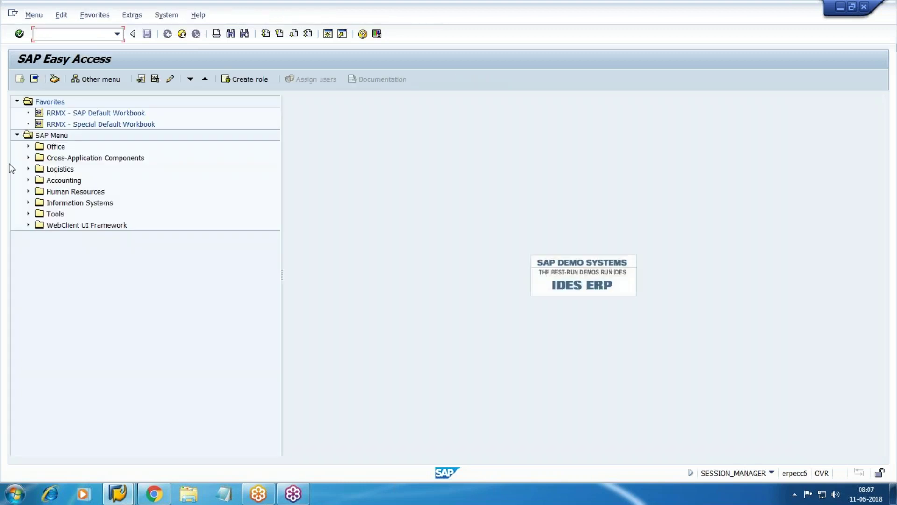
Open VK11 - Create from the Sales and Distribution master data conditions, under Select Using Condition Type
{"action": "left_click", "coordinate": [28, 180]}
{"action": "left_click", "coordinate": [28, 180]}
{"action": "left_click", "coordinate": [28, 169]}
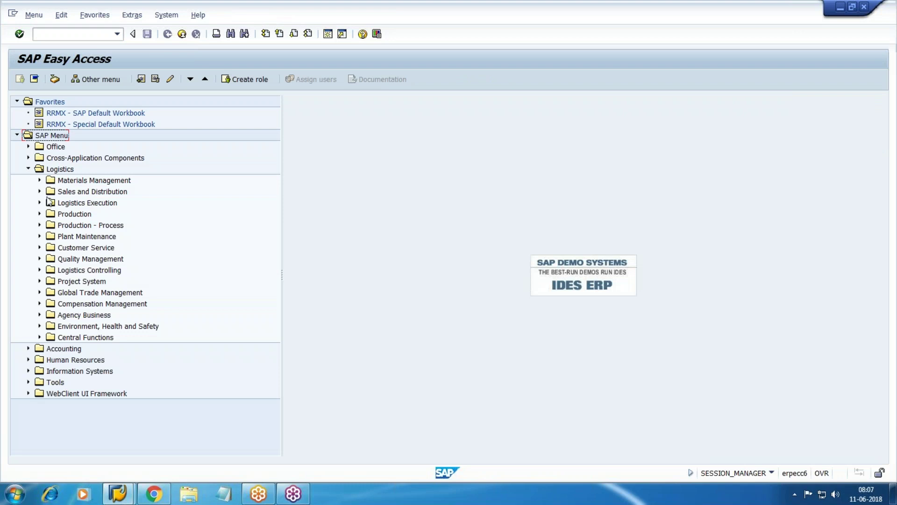
{"action": "left_click", "coordinate": [38, 192]}
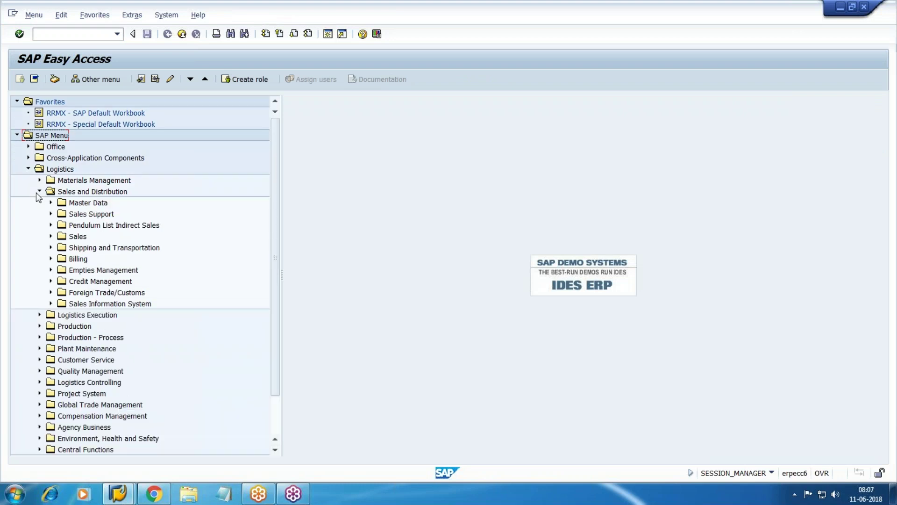
{"action": "left_click", "coordinate": [51, 202]}
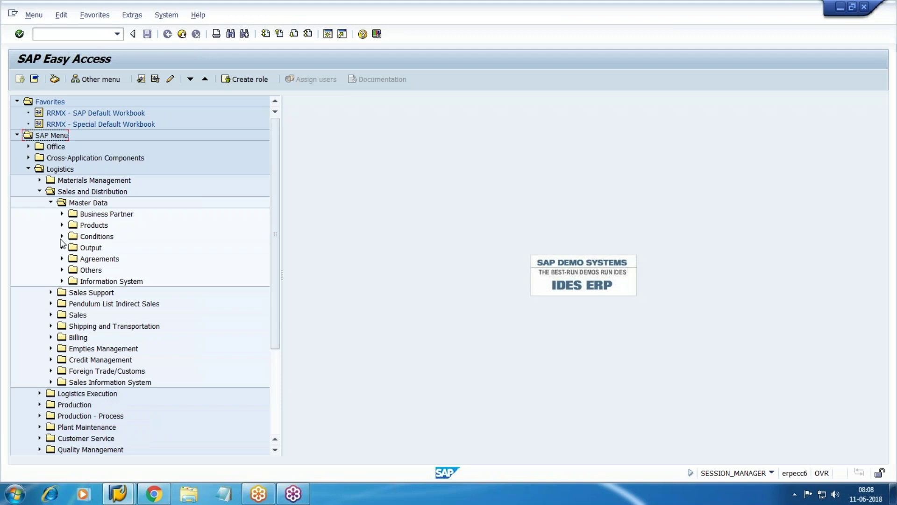
{"action": "left_click", "coordinate": [62, 237]}
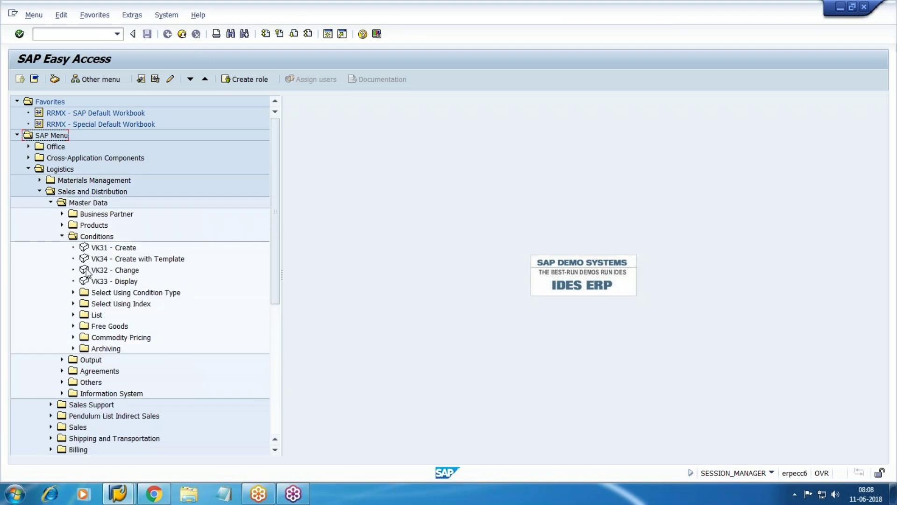
{"action": "left_click", "coordinate": [117, 250]}
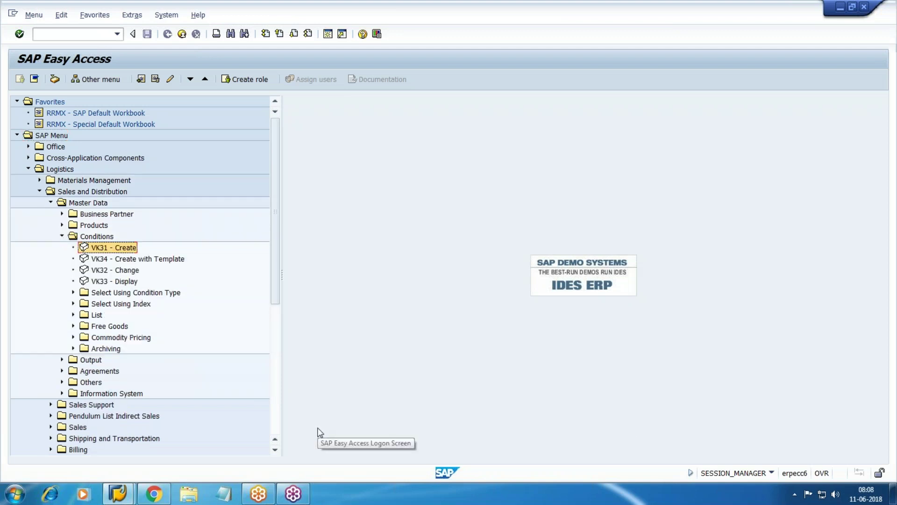
{"action": "left_click", "coordinate": [84, 293]}
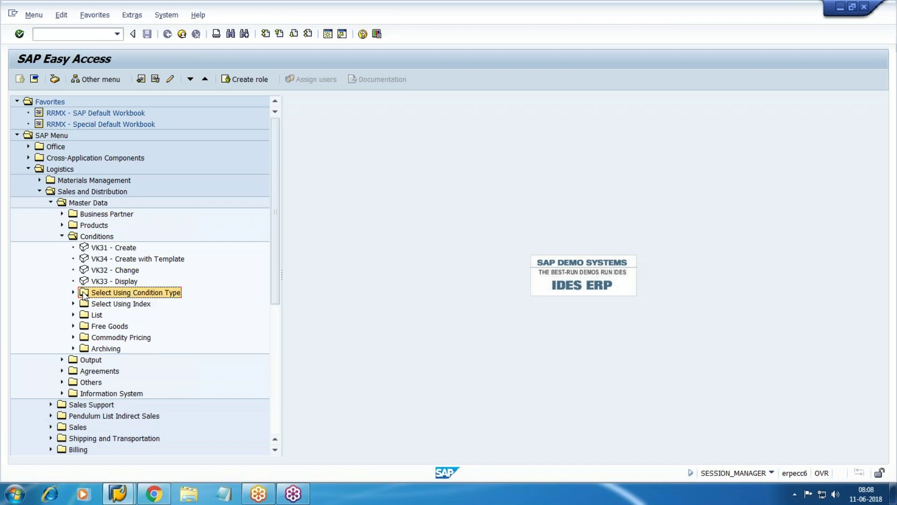
{"action": "left_click", "coordinate": [74, 293]}
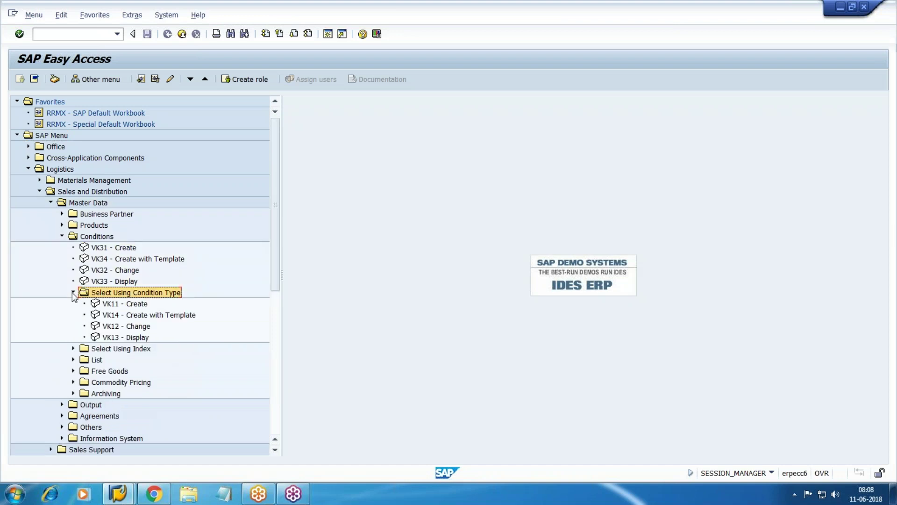
{"action": "double_click", "coordinate": [114, 305]}
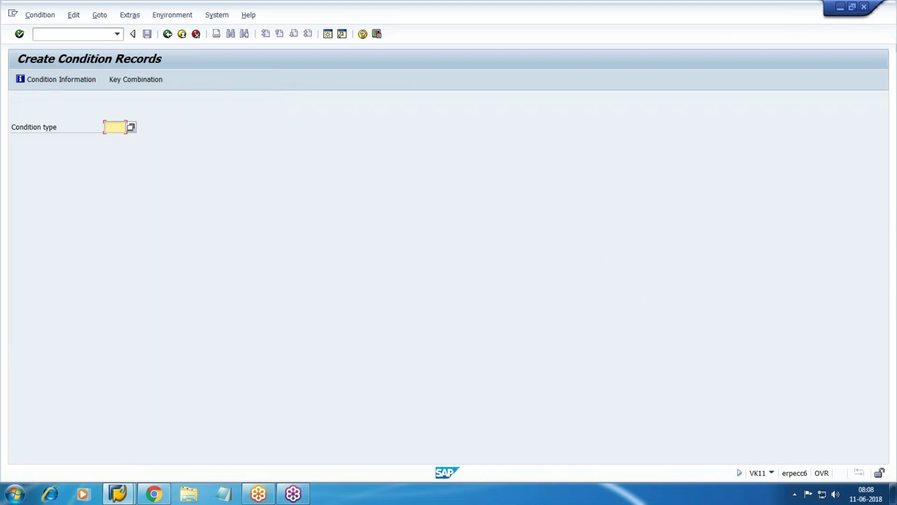
Start a condition record for condition type PR00 with the key combination Material with release status
{"action": "type", "text": "PR00"}
{"action": "left_click", "coordinate": [146, 80]}
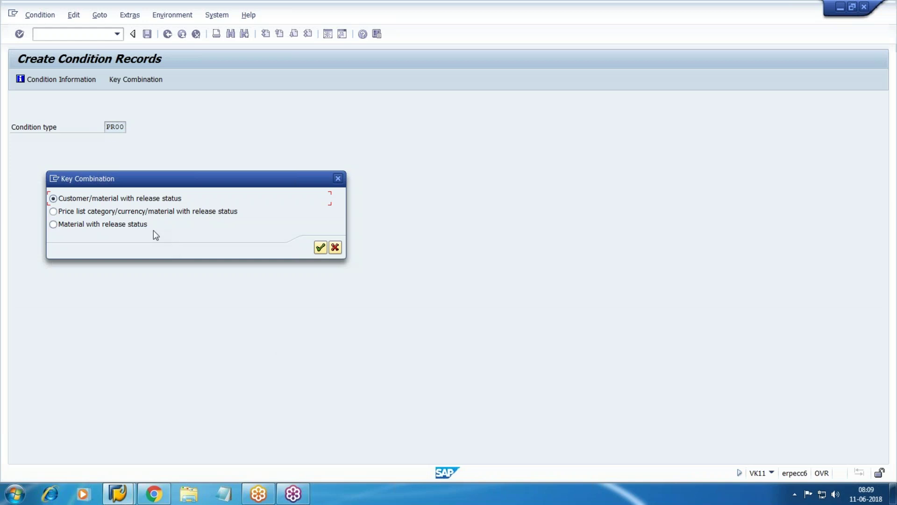
{"action": "left_click", "coordinate": [123, 228]}
{"action": "left_click", "coordinate": [320, 247]}
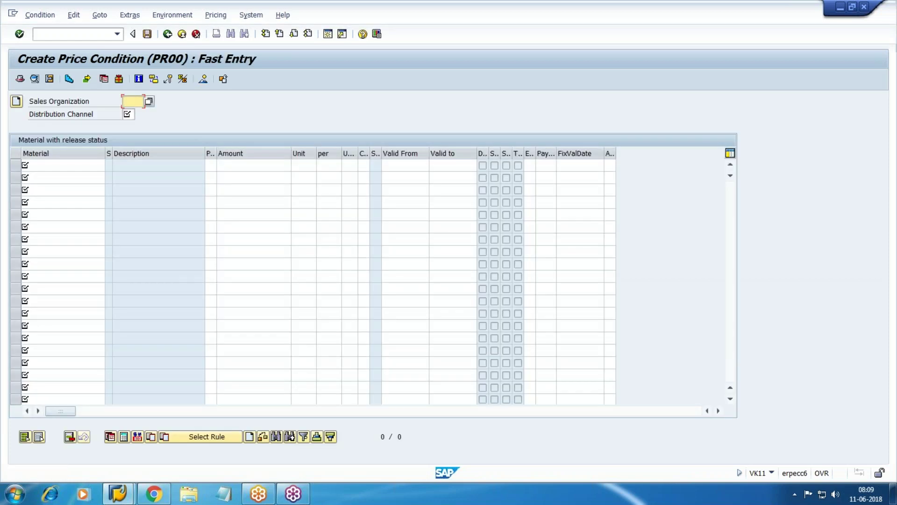
Open transaction MM03 in a new session and call up the view selection for material 2427
{"action": "left_click", "coordinate": [330, 38]}
{"action": "type", "text": "MM03"}
{"action": "key", "text": "Return"}
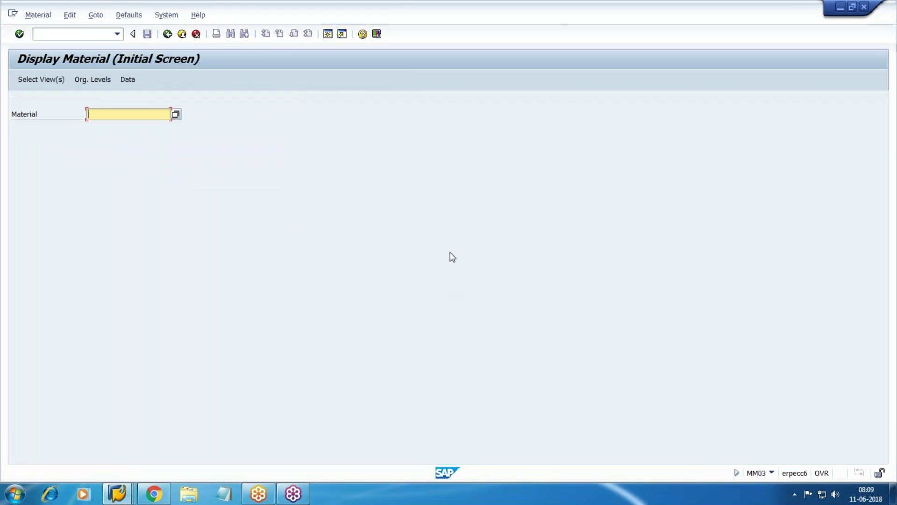
{"action": "left_click", "coordinate": [154, 494]}
{"action": "left_click", "coordinate": [154, 494]}
{"action": "type", "text": "2427"}
{"action": "key", "text": "Return"}
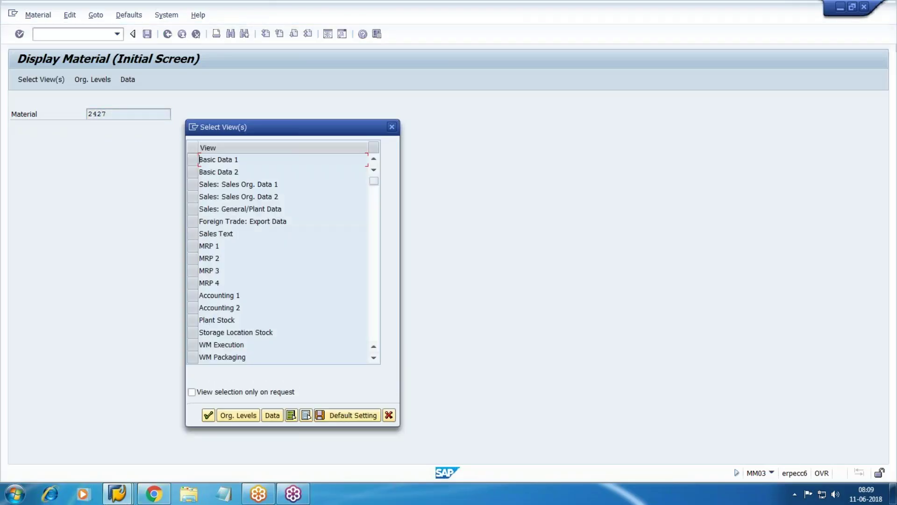
Try to display the Basic Data 1 and Accounting 1 views of material 2427 for a plant from the input history
{"action": "left_click", "coordinate": [193, 159]}
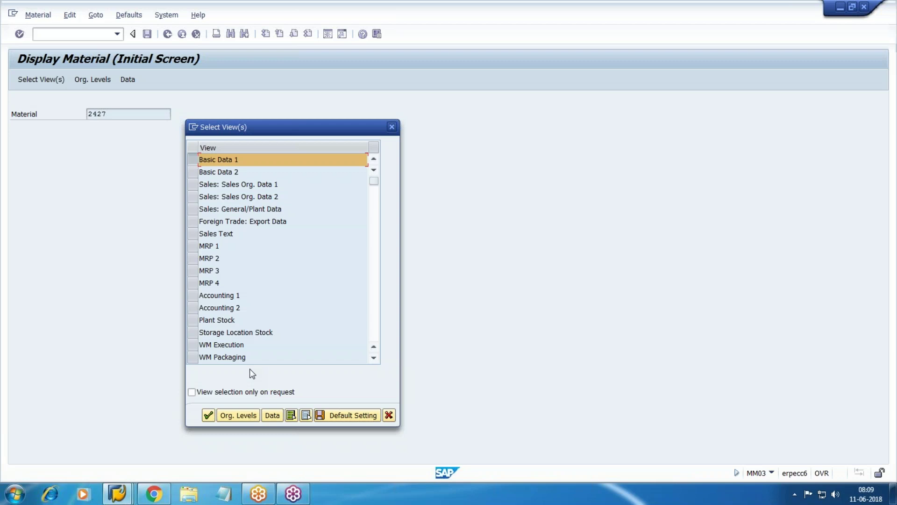
{"action": "left_click", "coordinate": [193, 296]}
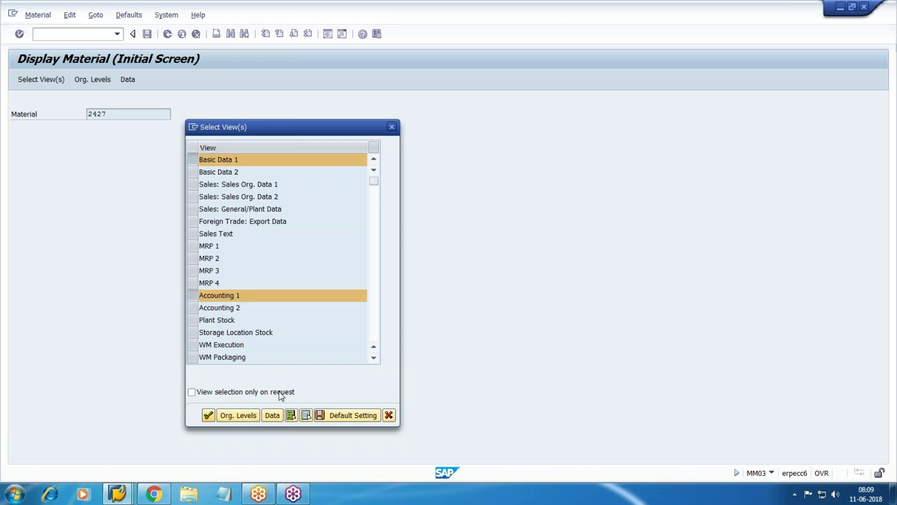
{"action": "key", "text": "Return"}
{"action": "key", "text": "BackSpace"}
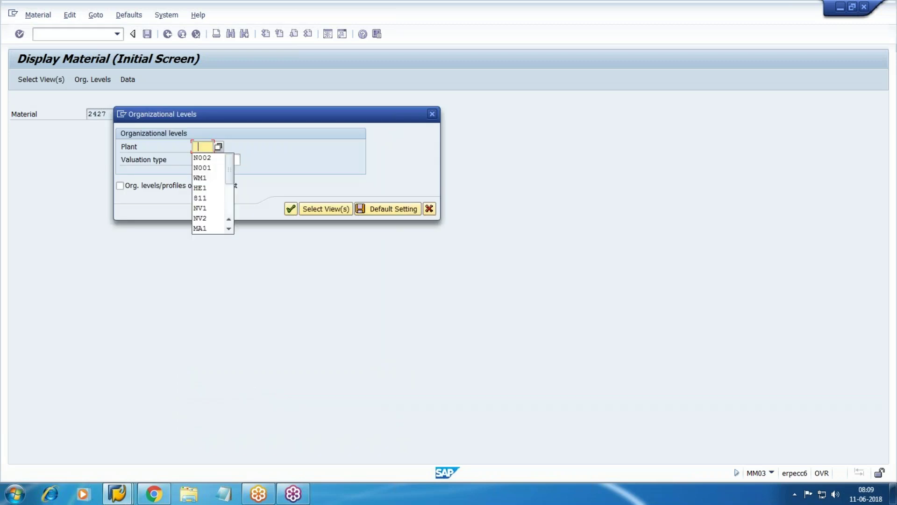
{"action": "left_click", "coordinate": [210, 171]}
{"action": "key", "text": "Return"}
{"action": "key", "text": "BackSpace"}
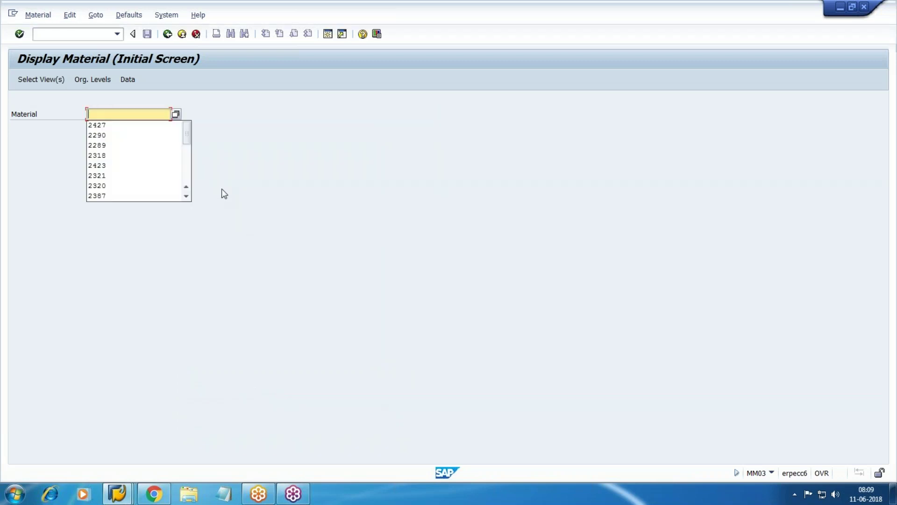
Enter material 2427 again and reopen its view selection
{"action": "type", "text": "2424"}
{"action": "key", "text": "BackSpace"}
{"action": "key", "text": "Down"}
{"action": "key", "text": "Return"}
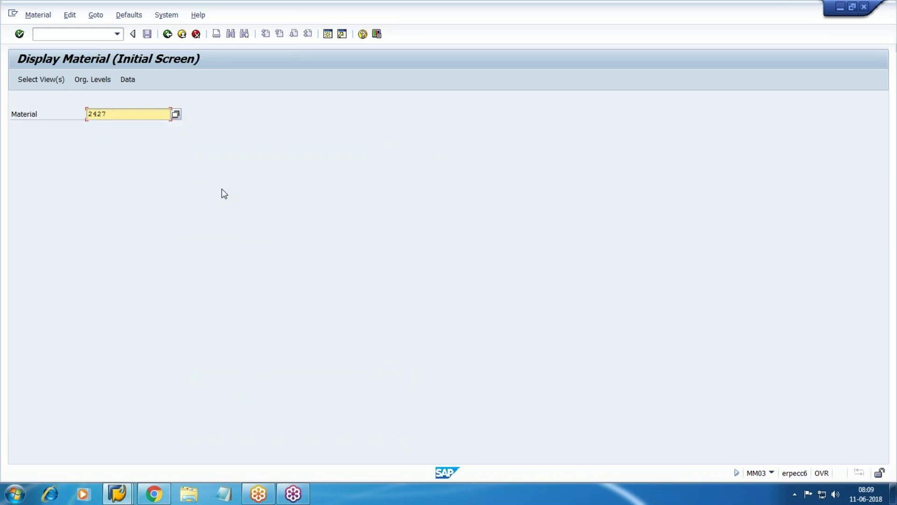
{"action": "key", "text": "Return"}
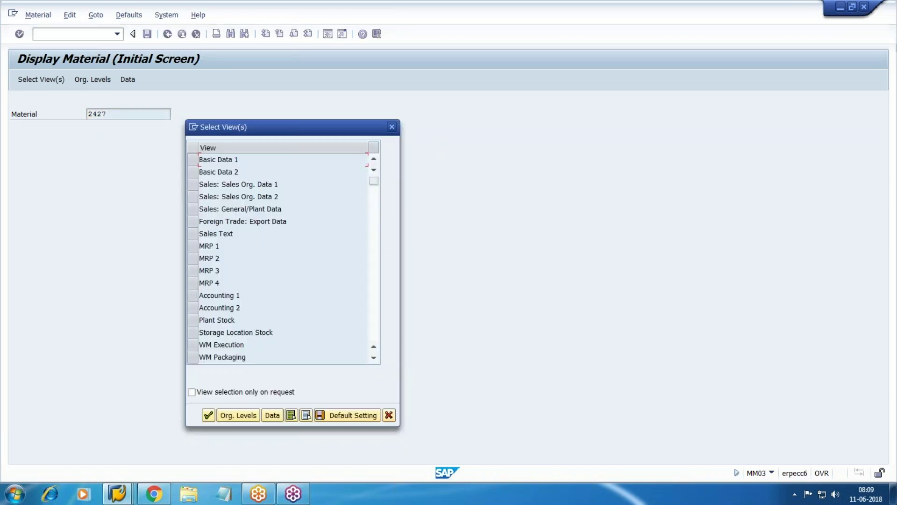
Display the Basic Data 1 and Accounting 1 views of material 2427 for plant WM1
{"action": "left_click", "coordinate": [192, 160]}
{"action": "left_click", "coordinate": [192, 295]}
{"action": "left_click", "coordinate": [208, 415]}
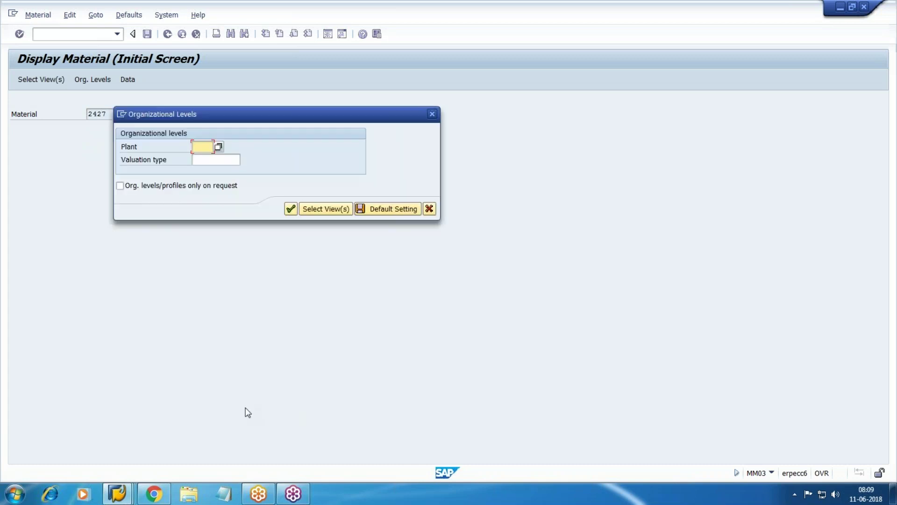
{"action": "type", "text": "WM1"}
{"action": "key", "text": "Return"}
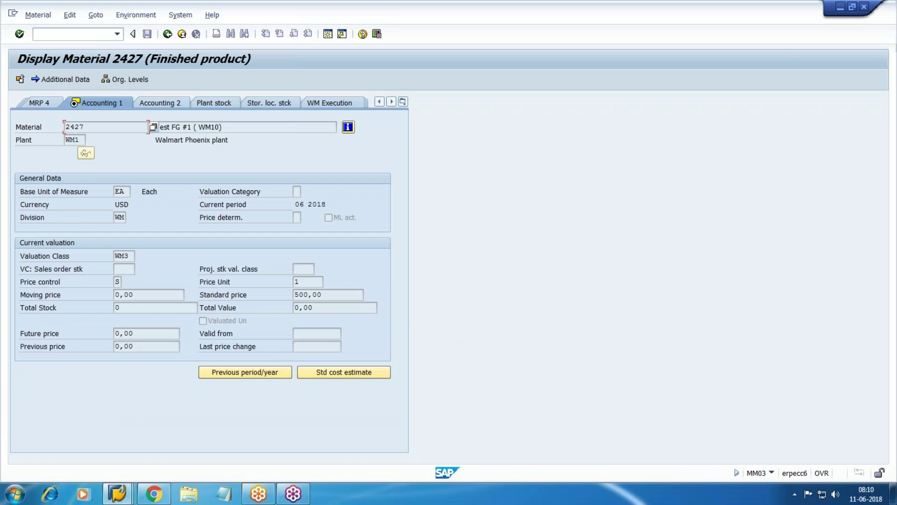
Check the list of maintained views for material 2427 and return to the initial display screen
{"action": "left_click", "coordinate": [403, 101]}
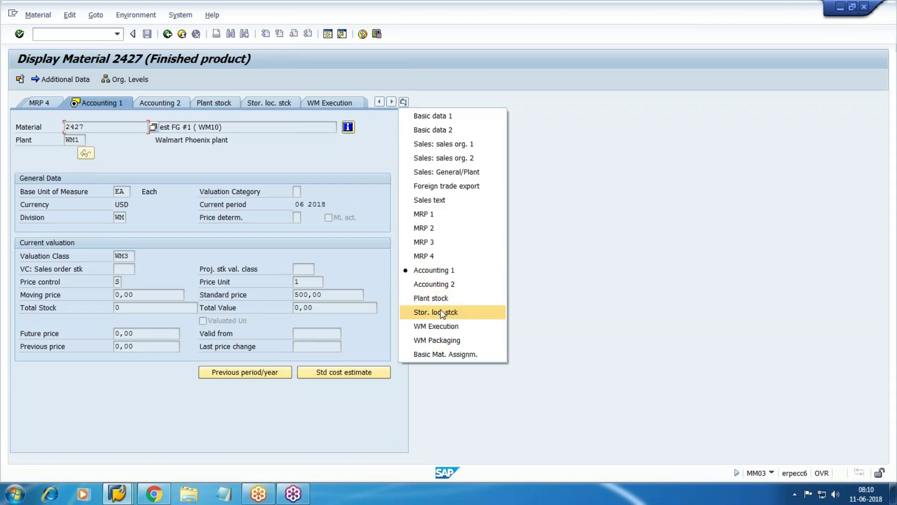
{"action": "left_click", "coordinate": [631, 272]}
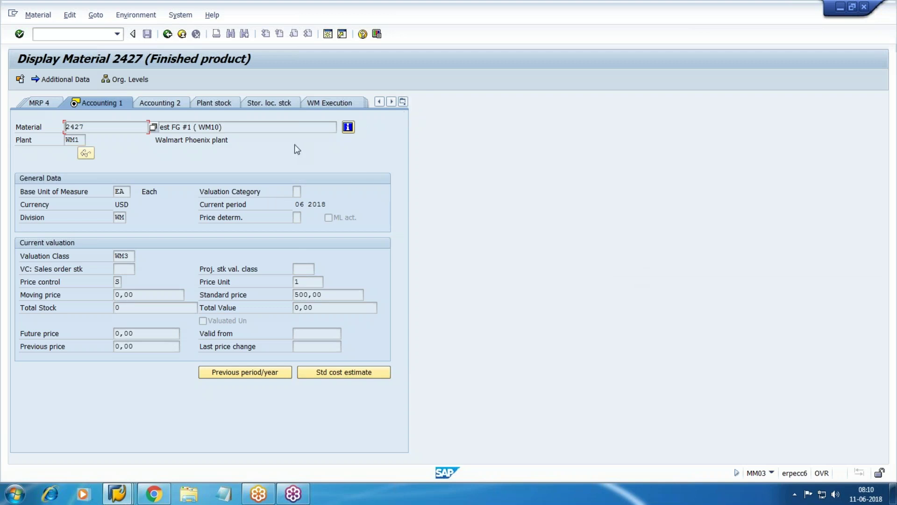
{"action": "left_click", "coordinate": [168, 34]}
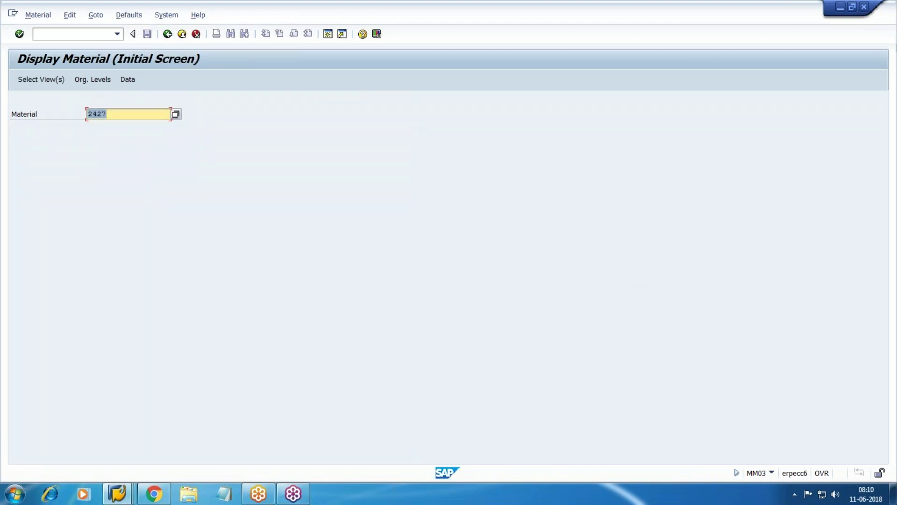
Open transaction MM01 and enter material 2427 with industry sector Mechanical Engineering and material type Finished product
{"action": "left_click", "coordinate": [36, 33]}
{"action": "type", "text": "/nmm03"}
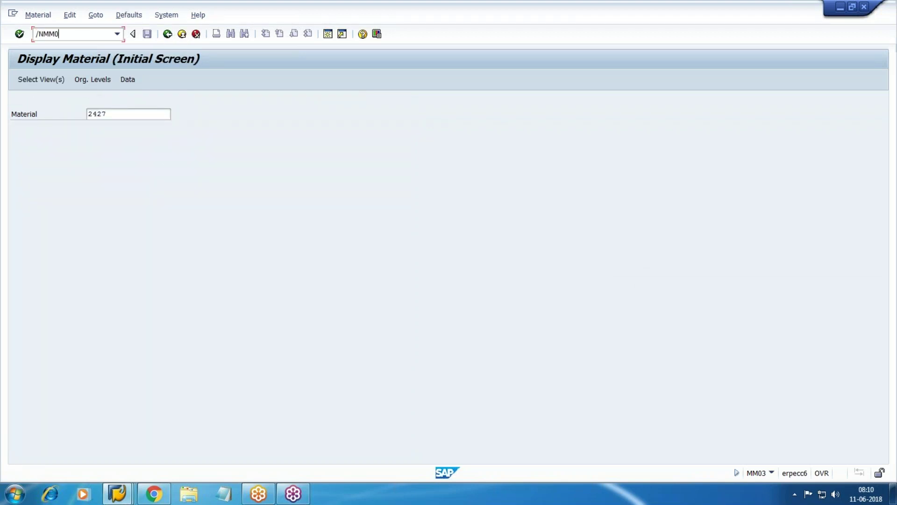
{"action": "key", "text": "Return"}
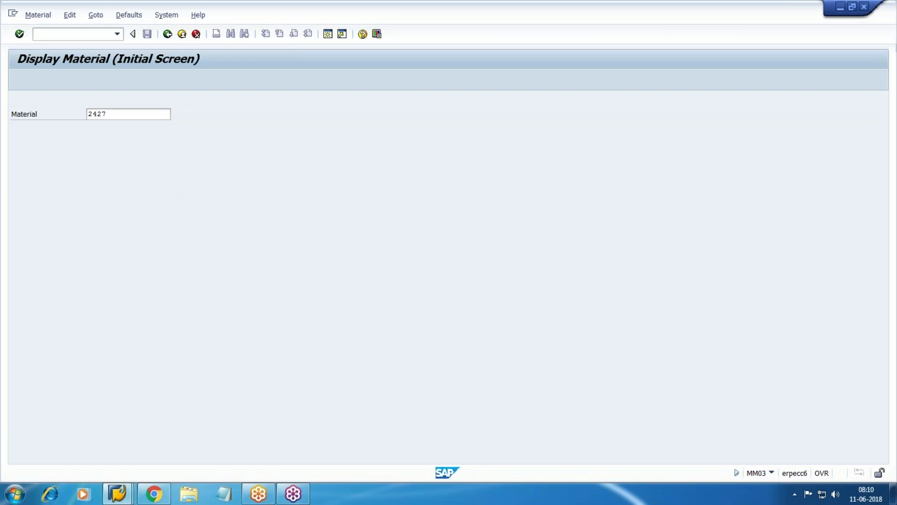
{"action": "type", "text": "2427"}
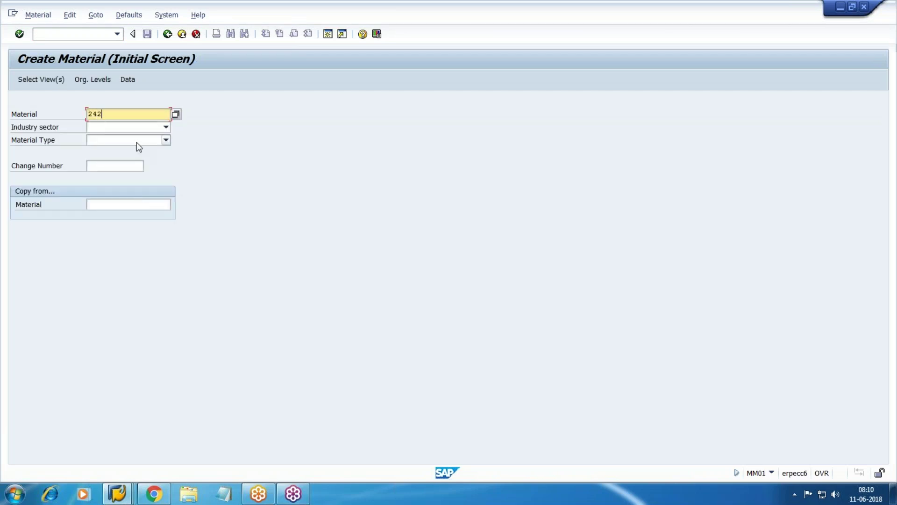
{"action": "key", "text": "Tab"}
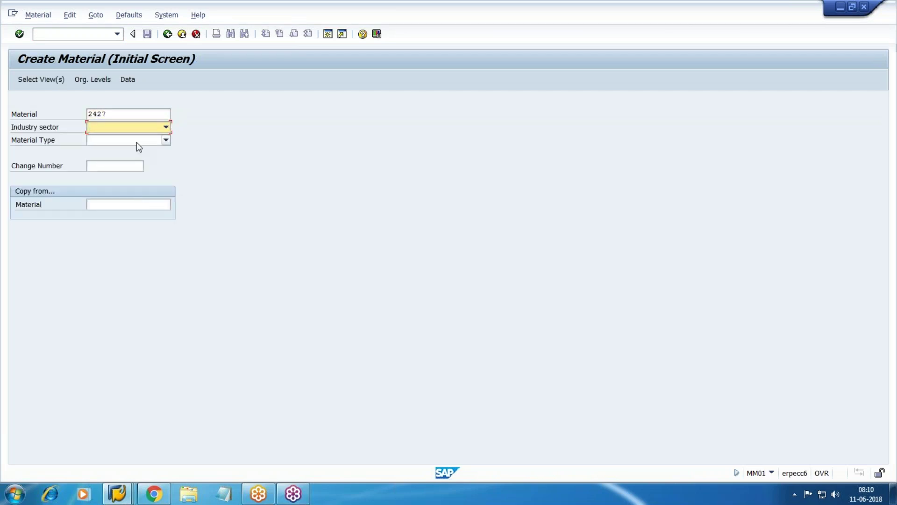
{"action": "key", "text": "m"}
{"action": "key", "text": "Tab"}
{"action": "key", "text": "f"}
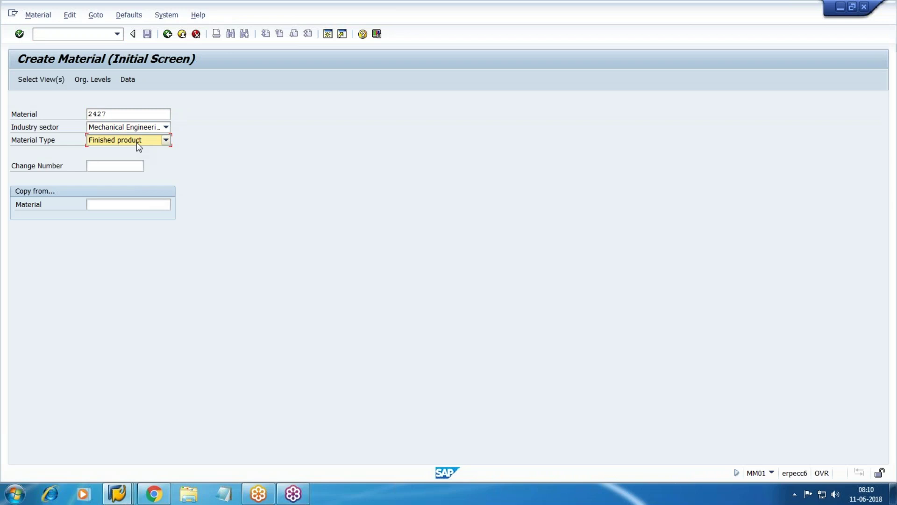
Extend material 2427 with the Costing 1 and Costing 2 views for plant WM1 and bring up the Costing 2 data
{"action": "left_click", "coordinate": [57, 81]}
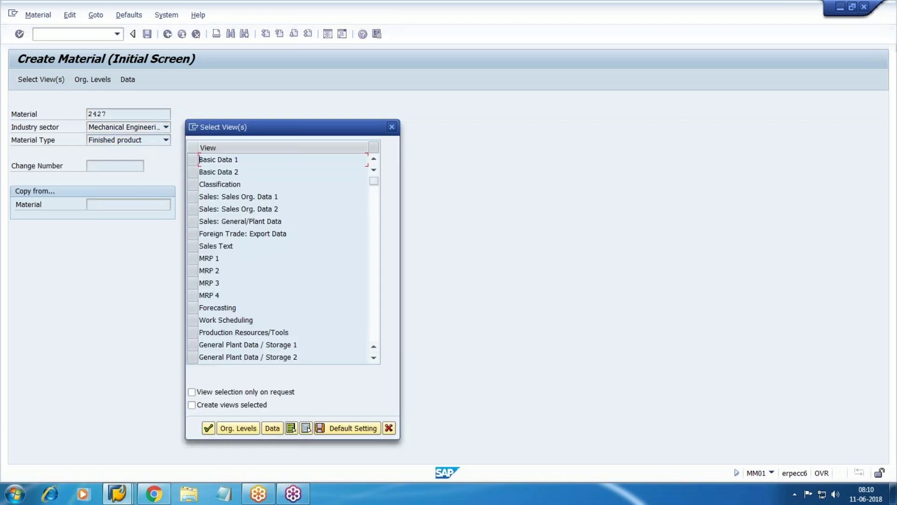
{"action": "left_click", "coordinate": [883, 49]}
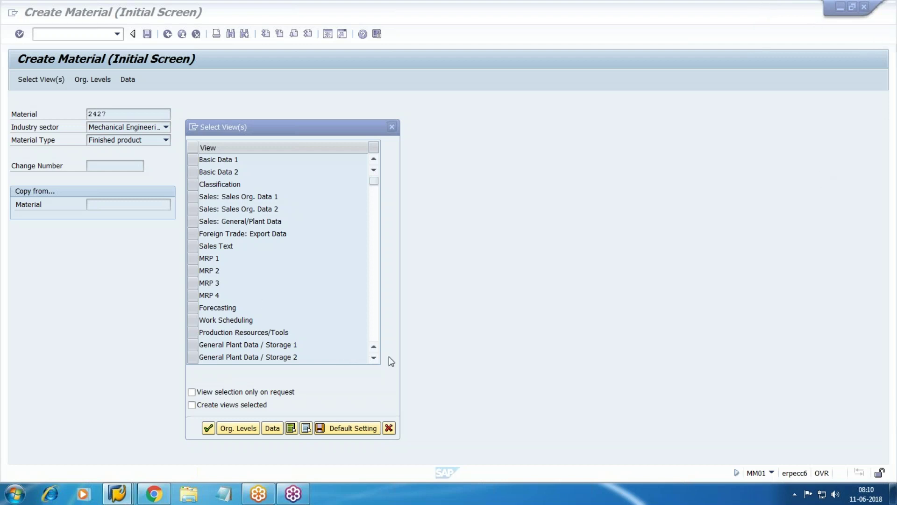
{"action": "left_click", "coordinate": [374, 359]}
{"action": "left_click", "coordinate": [375, 358]}
{"action": "left_click", "coordinate": [375, 358]}
{"action": "left_click", "coordinate": [375, 358]}
{"action": "left_click", "coordinate": [375, 358]}
{"action": "left_click", "coordinate": [375, 358]}
{"action": "left_click", "coordinate": [375, 358]}
{"action": "left_click", "coordinate": [375, 358]}
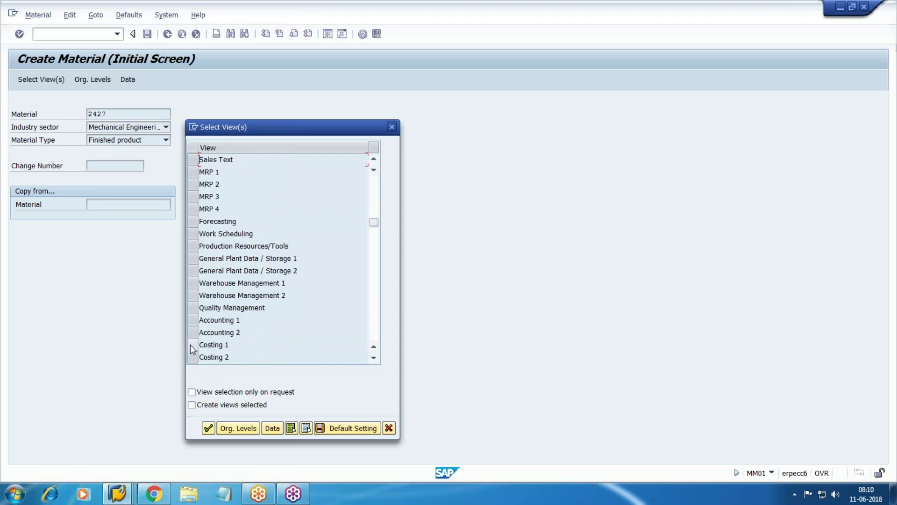
{"action": "left_click", "coordinate": [192, 344]}
{"action": "left_click", "coordinate": [193, 357]}
{"action": "left_click", "coordinate": [248, 428]}
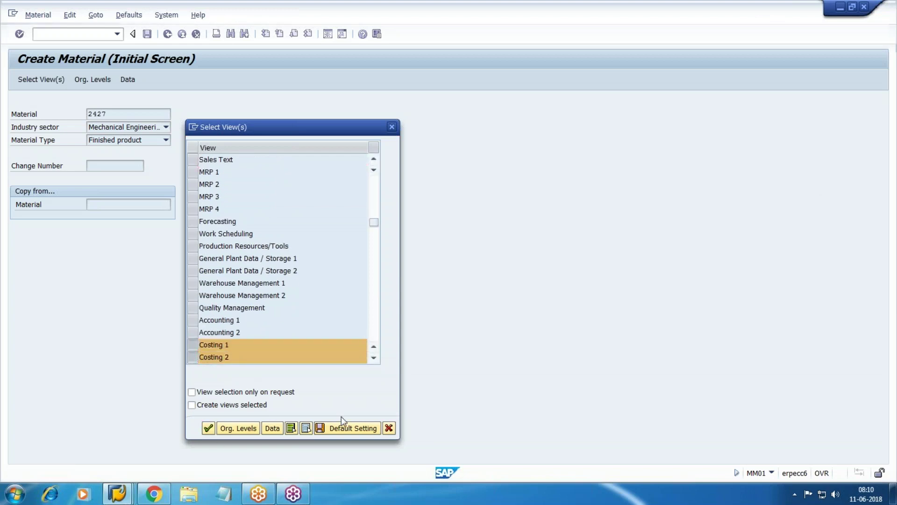
{"action": "type", "text": "WM1"}
{"action": "key", "text": "Return"}
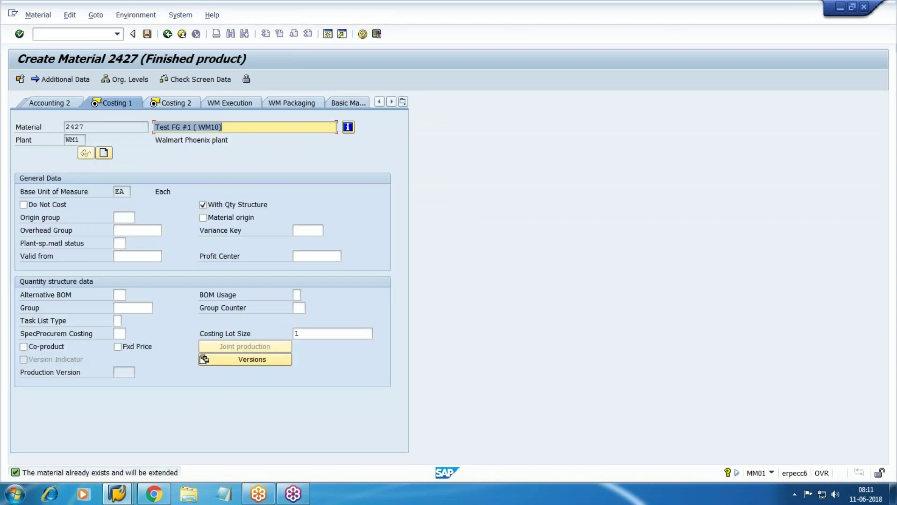
{"action": "left_click", "coordinate": [184, 102]}
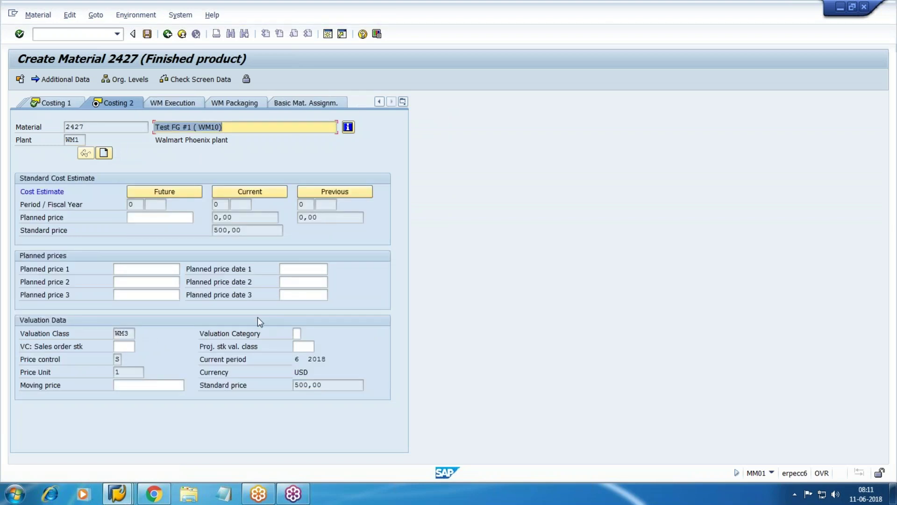
{"action": "left_click", "coordinate": [889, 147]}
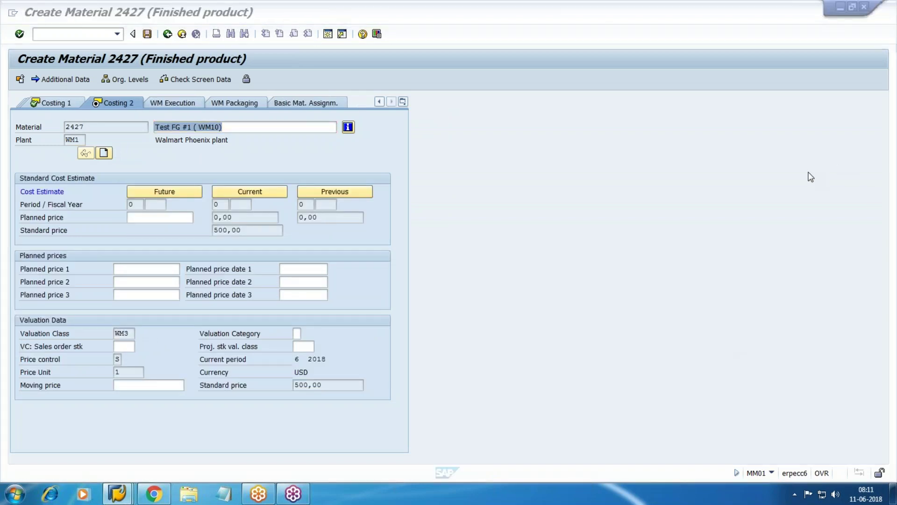
{"action": "left_click", "coordinate": [778, 255]}
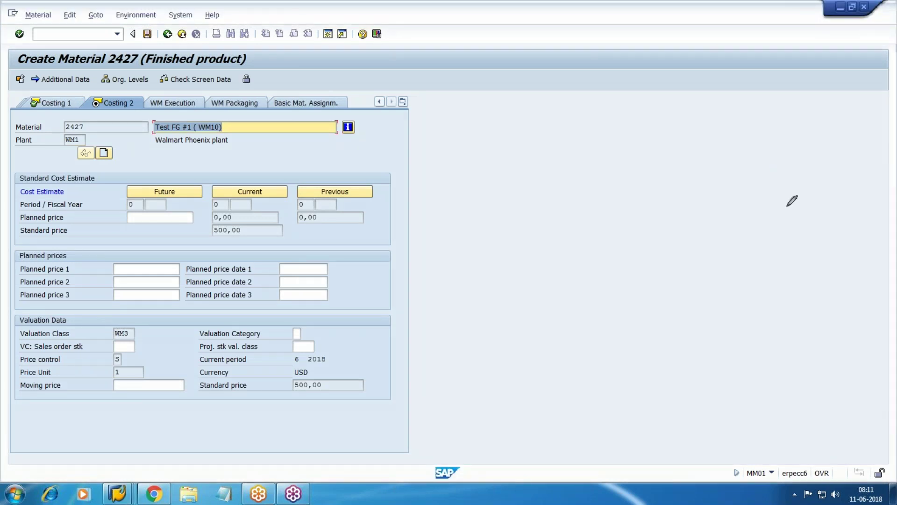
{"action": "mouse_move", "coordinate": [14, 266]}
{"action": "left_mouse_down"}
{"action": "mouse_move", "coordinate": [164, 210]}
{"action": "mouse_move", "coordinate": [194, 209]}
{"action": "mouse_move", "coordinate": [166, 236]}
{"action": "left_mouse_up"}
{"action": "mouse_move", "coordinate": [672, 146]}
{"action": "left_mouse_down"}
{"action": "mouse_move", "coordinate": [647, 164]}
{"action": "mouse_move", "coordinate": [721, 142]}
{"action": "mouse_move", "coordinate": [752, 122]}
{"action": "mouse_move", "coordinate": [743, 125]}
{"action": "left_mouse_up"}
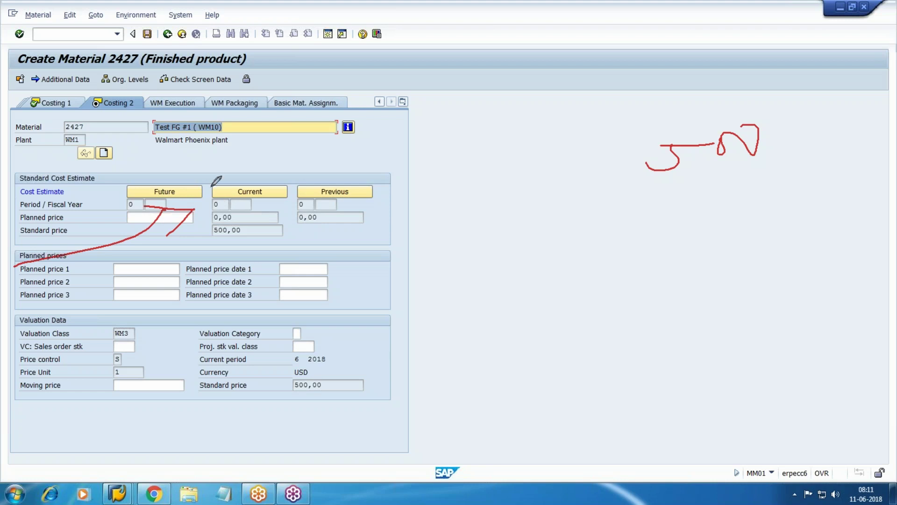
{"action": "mouse_move", "coordinate": [155, 187]}
{"action": "left_mouse_down"}
{"action": "mouse_move", "coordinate": [225, 149]}
{"action": "mouse_move", "coordinate": [244, 179]}
{"action": "mouse_move", "coordinate": [255, 166]}
{"action": "left_mouse_up"}
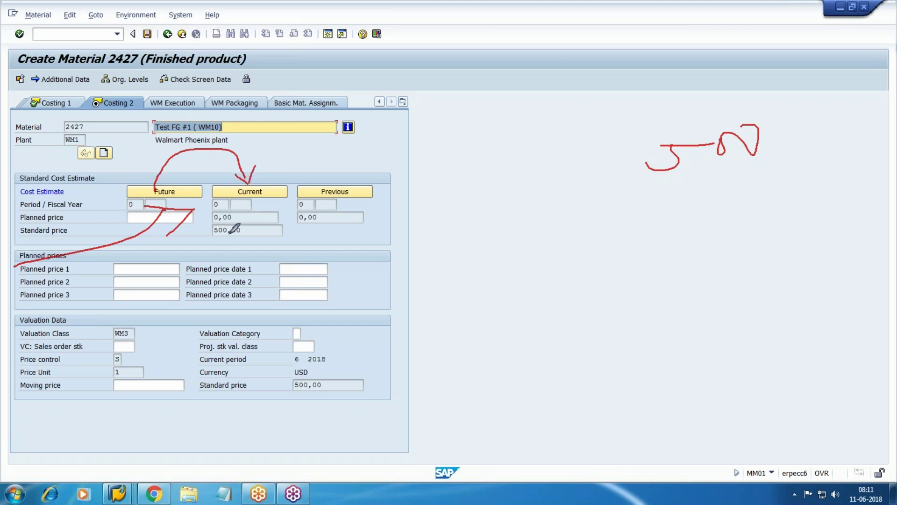
{"action": "mouse_move", "coordinate": [229, 233]}
{"action": "left_mouse_down"}
{"action": "mouse_move", "coordinate": [317, 206]}
{"action": "mouse_move", "coordinate": [319, 225]}
{"action": "left_mouse_up"}
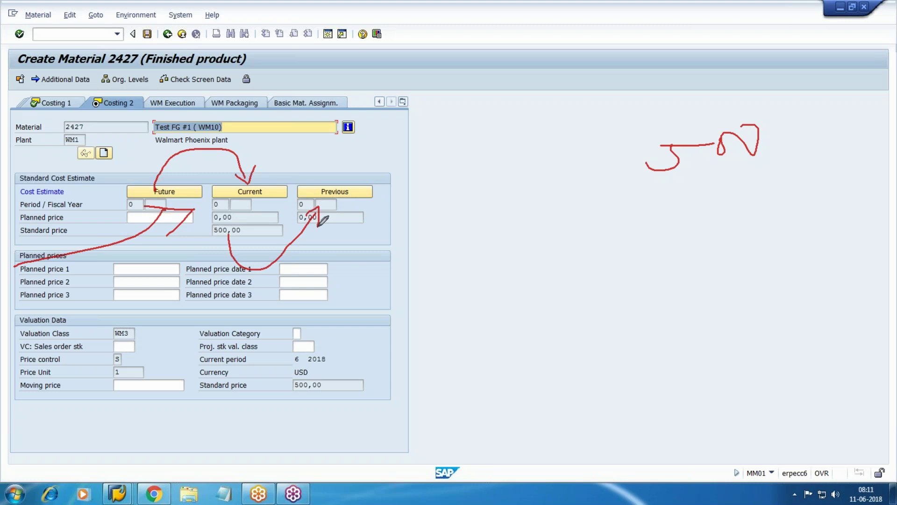
{"action": "left_click_drag", "start_coordinate": [795, 137], "coordinate": [730, 185]}
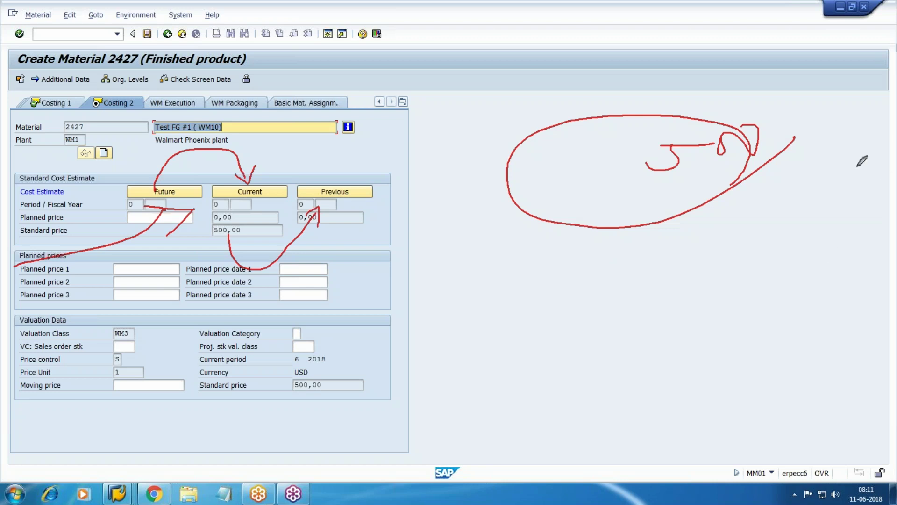
{"action": "left_click", "coordinate": [817, 216]}
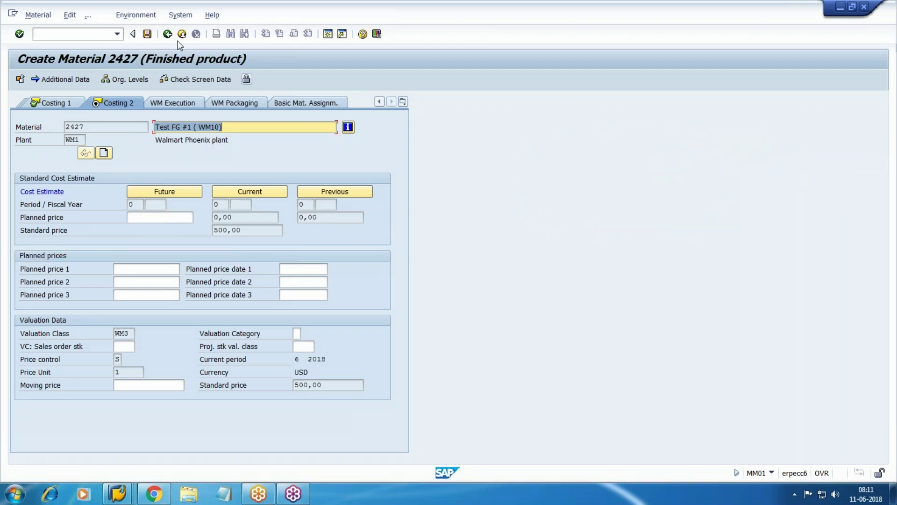
Save the costing extension of material 2427 and switch to the VK11 session with the PR00 fast entry
{"action": "left_click", "coordinate": [148, 35]}
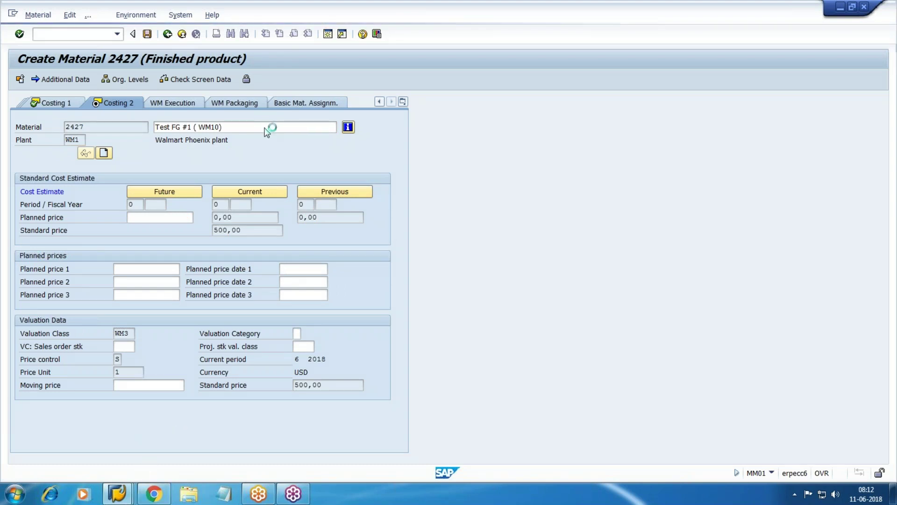
{"action": "left_click", "coordinate": [117, 493]}
{"action": "left_click", "coordinate": [235, 456]}
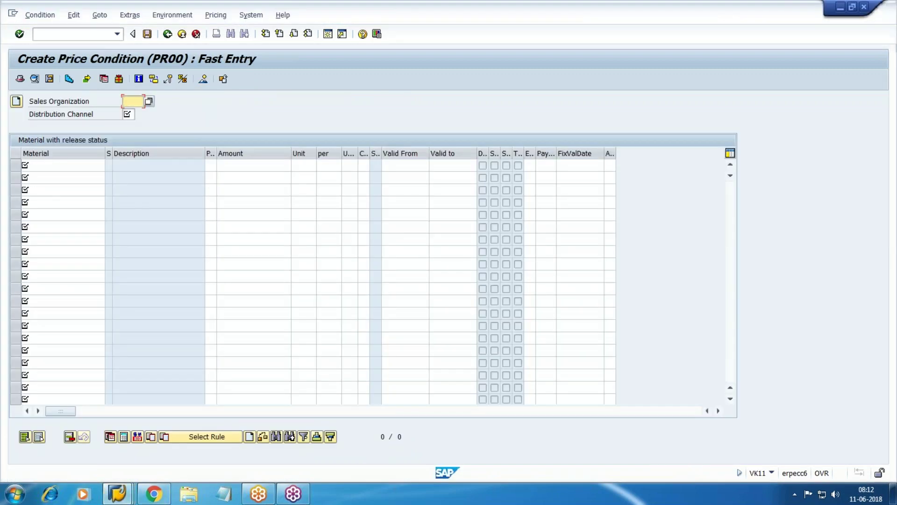
Look up the sales organization and distribution channel in the working notes document in Chrome, and return to SAP
{"action": "left_click", "coordinate": [153, 493]}
{"action": "scroll", "coordinate": [286, 299], "scroll_direction": "up", "scroll_amount": 5}
{"action": "scroll", "coordinate": [287, 301], "scroll_direction": "up", "scroll_amount": 8}
{"action": "scroll", "coordinate": [289, 306], "scroll_direction": "down", "scroll_amount": 5}
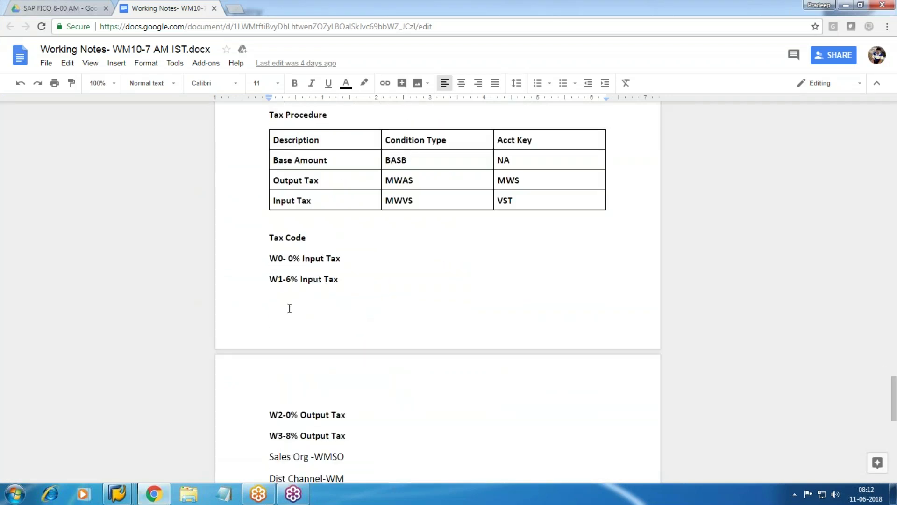
{"action": "scroll", "coordinate": [289, 308], "scroll_direction": "down", "scroll_amount": 3}
{"action": "key", "text": "alt+Tab"}
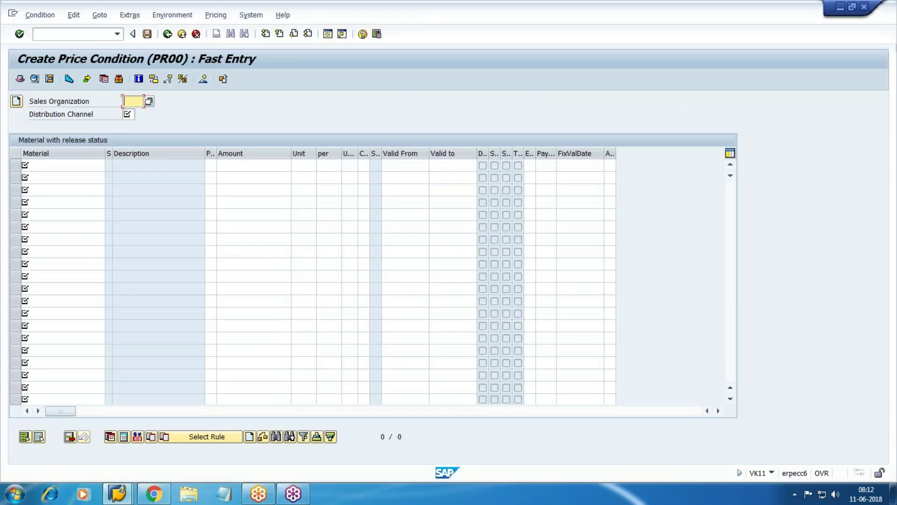
Set sales organization WMSO and distribution channel WM for the PR00 price condition
{"action": "type", "text": "WMSO"}
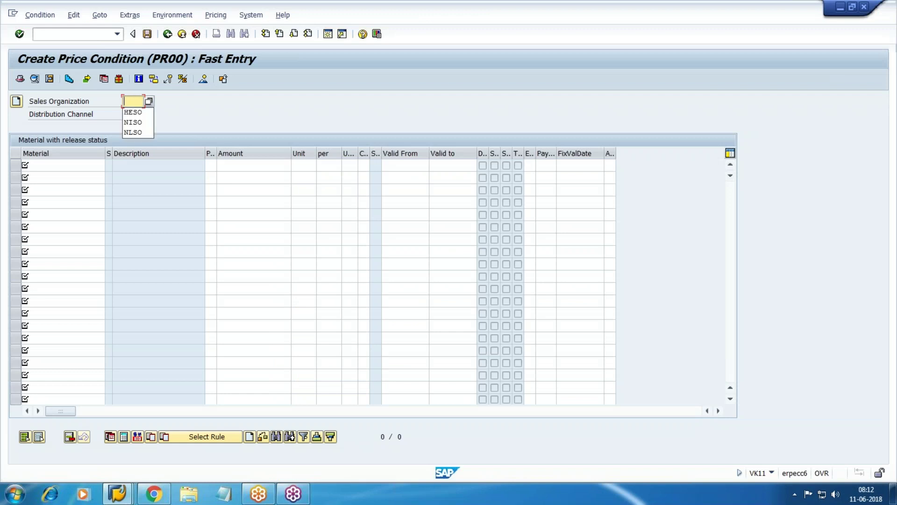
{"action": "key", "text": "Tab"}
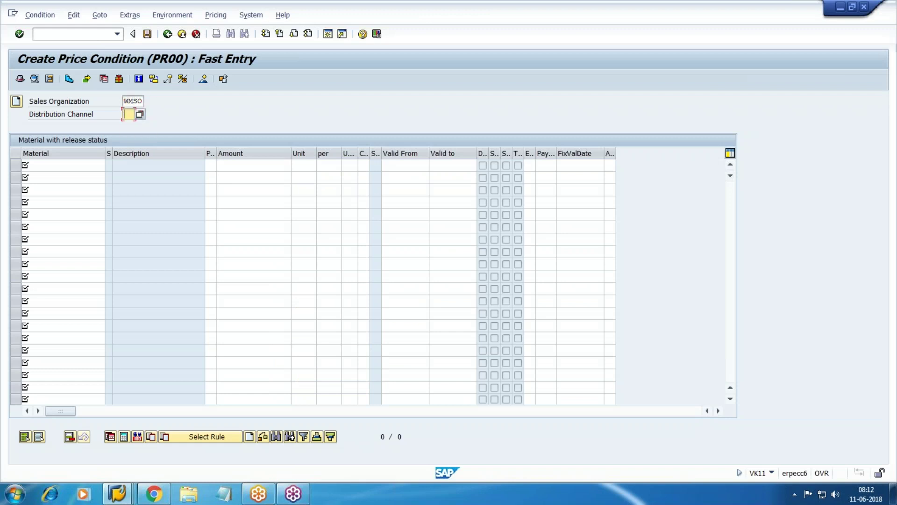
{"action": "type", "text": "WM"}
{"action": "key", "text": "Return"}
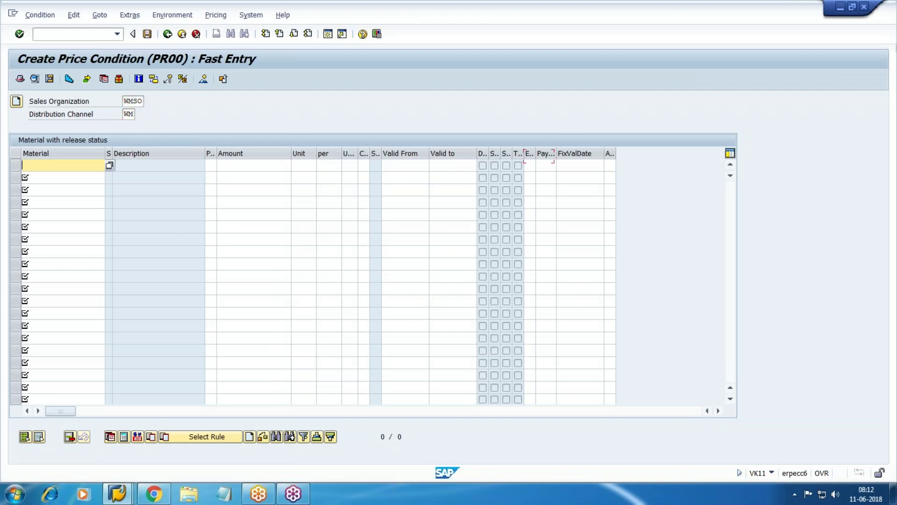
Enter material 2427 with an amount of 600 in the first condition row, consulting the working notes for the material number
{"action": "type", "text": "2427"}
{"action": "key", "text": "Tab"}
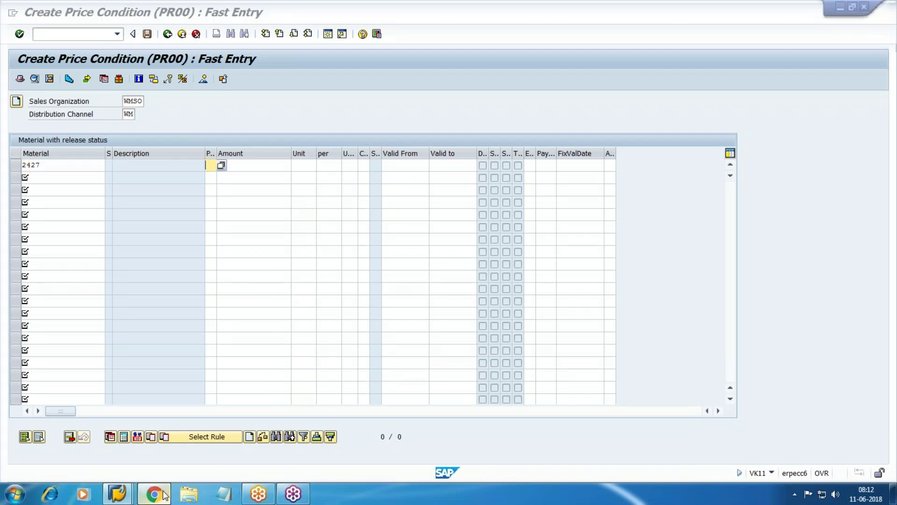
{"action": "left_click", "coordinate": [153, 493]}
{"action": "scroll", "coordinate": [342, 345], "scroll_direction": "down", "scroll_amount": 7}
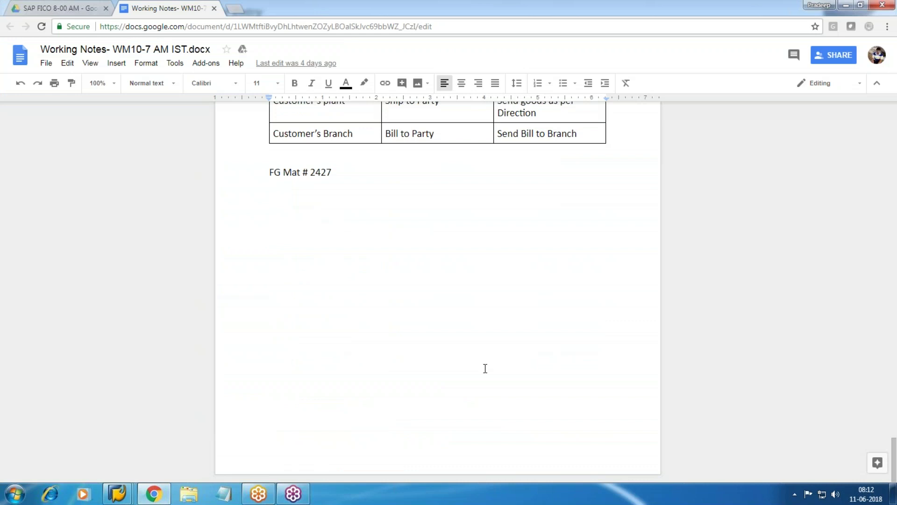
{"action": "key", "text": "alt+Tab"}
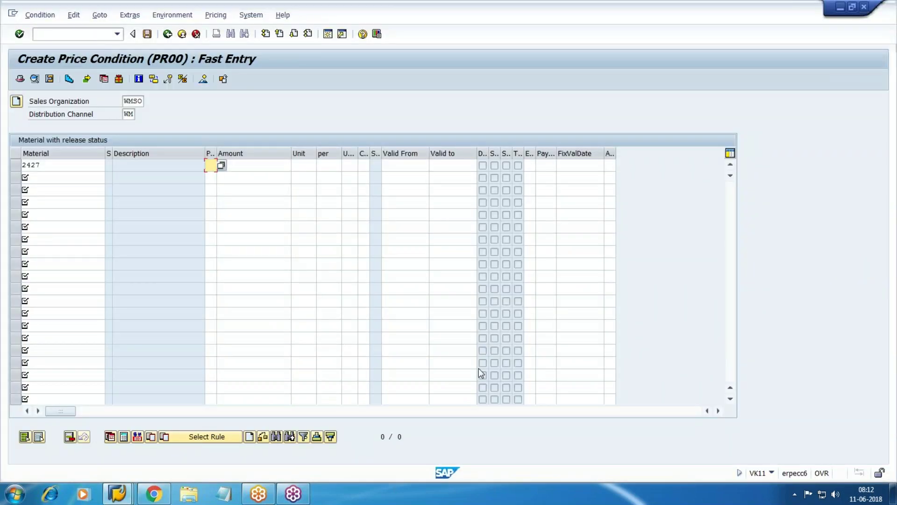
{"action": "key", "text": "Tab"}
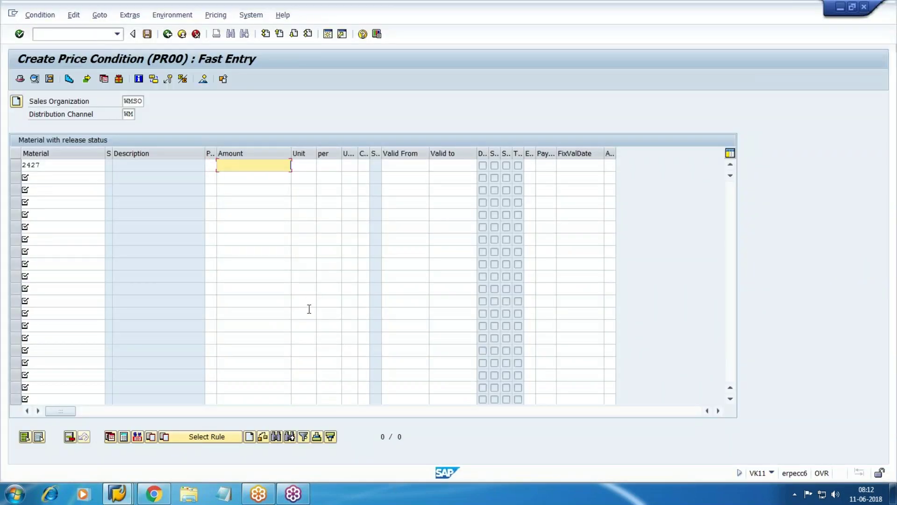
{"action": "type", "text": "600"}
Set the validity of the material 2427 price condition from 01.01.2018 to 31.12.2018
{"action": "key", "text": "Tab"}
{"action": "key", "text": "Tab"}
{"action": "key", "text": "Tab"}
{"action": "key", "text": "Tab"}
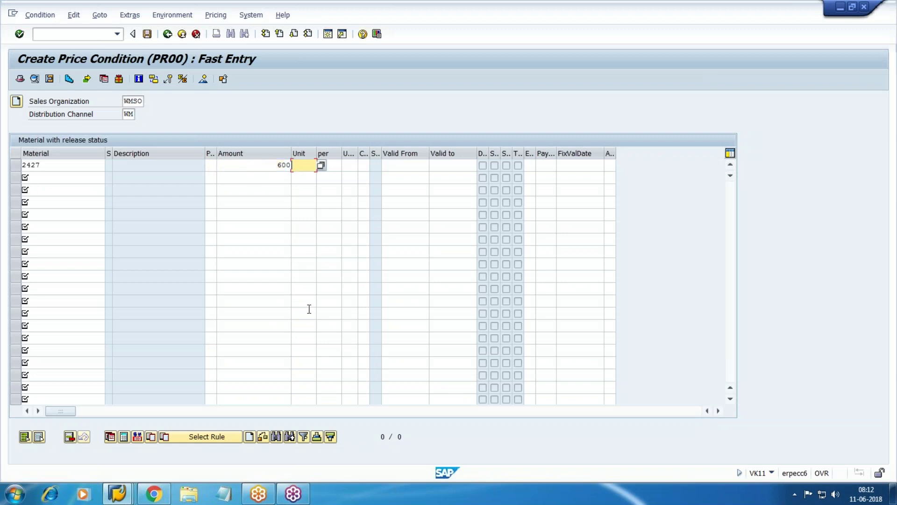
{"action": "key", "text": "Tab"}
{"action": "type", "text": "01"}
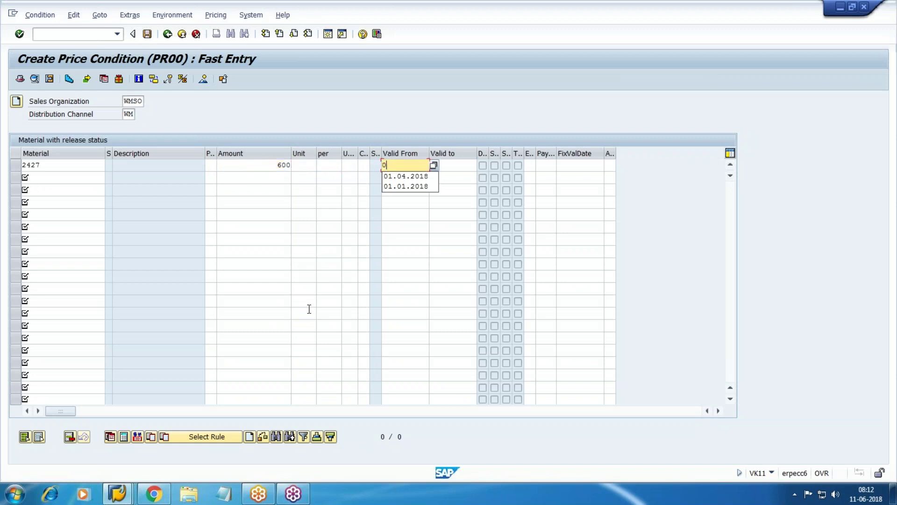
{"action": "key", "text": "Down"}
{"action": "key", "text": "Tab"}
{"action": "type", "text": "31"}
{"action": "key", "text": "Down"}
{"action": "key", "text": "Return"}
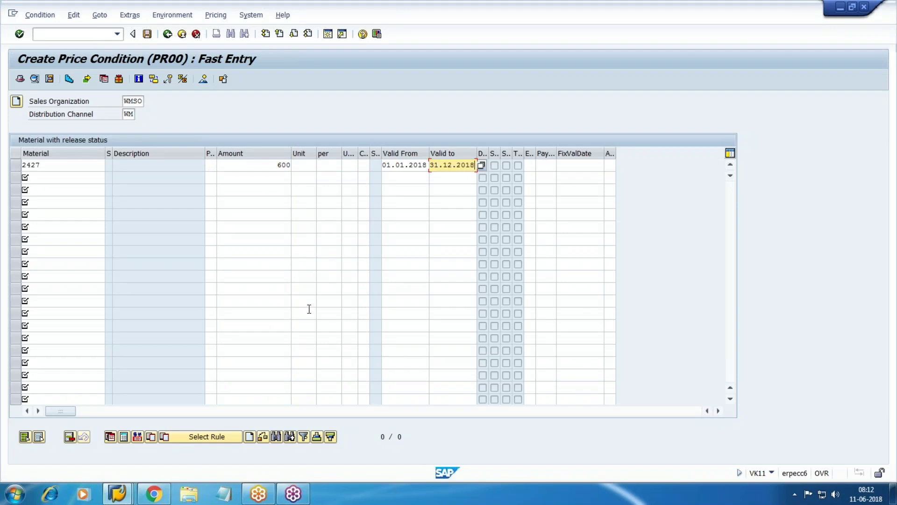
Save the PR00 price condition record for material 2427 and exit condition maintenance
{"action": "left_click", "coordinate": [892, 28]}
{"action": "left_click", "coordinate": [629, 248]}
{"action": "left_click", "coordinate": [147, 35]}
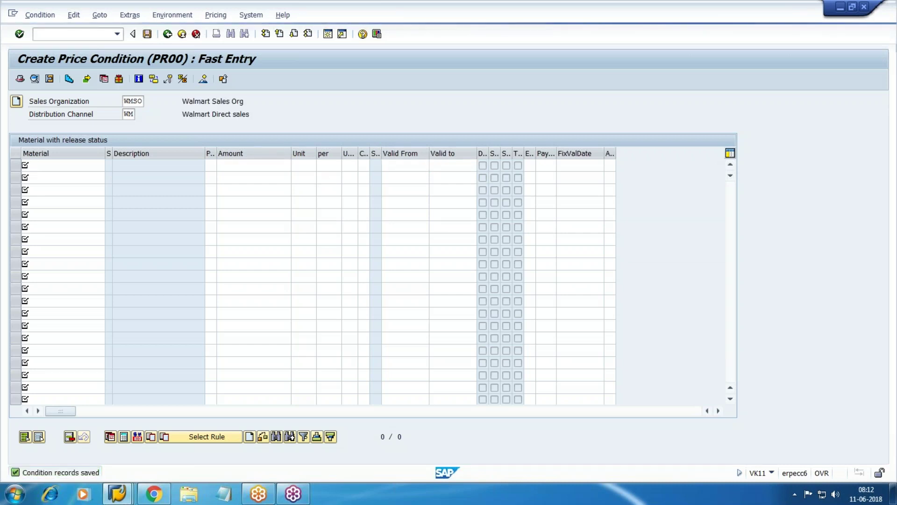
{"action": "key", "text": "F3"}
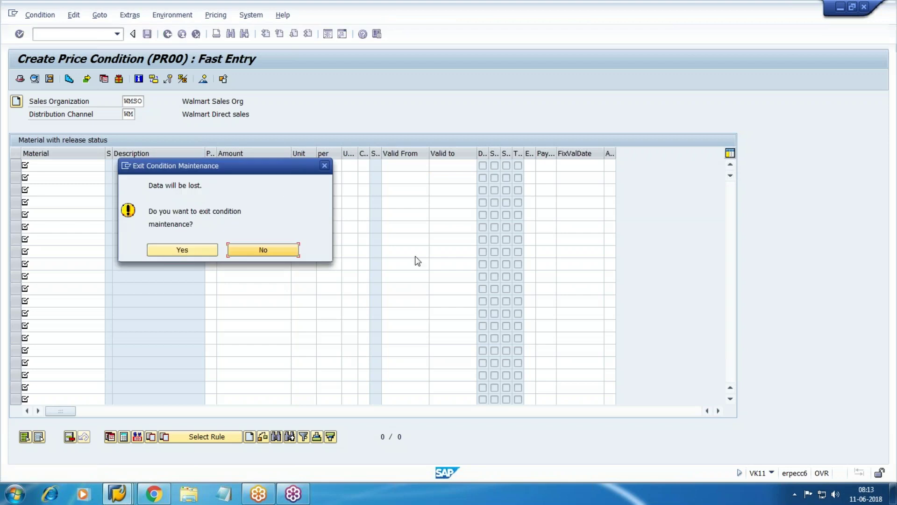
{"action": "left_click", "coordinate": [186, 250]}
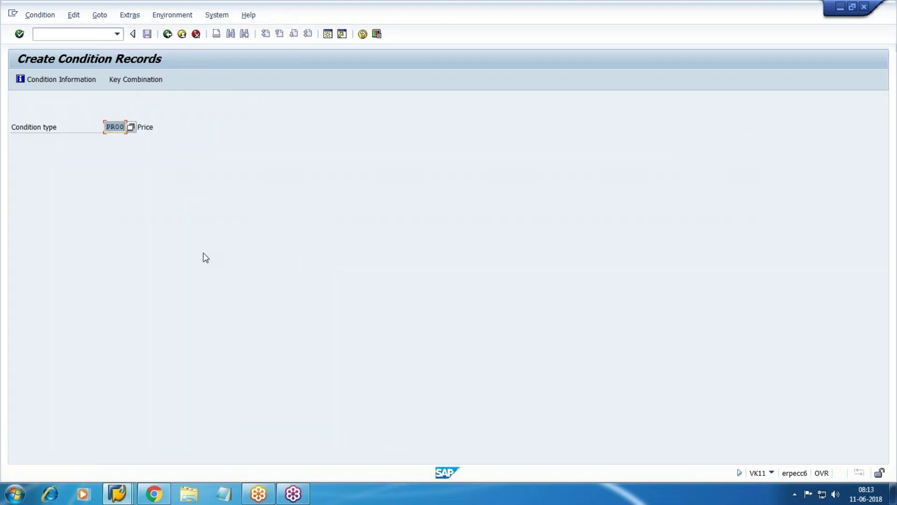
Start a K007 condition record with the Division/Customer key combination and set the division to WM
{"action": "type", "text": "K007"}
{"action": "left_click", "coordinate": [145, 81]}
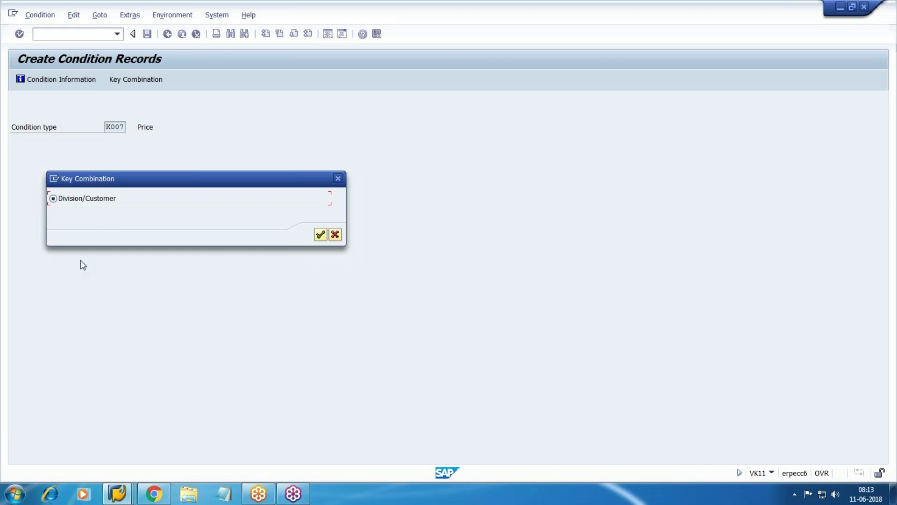
{"action": "left_click", "coordinate": [320, 235]}
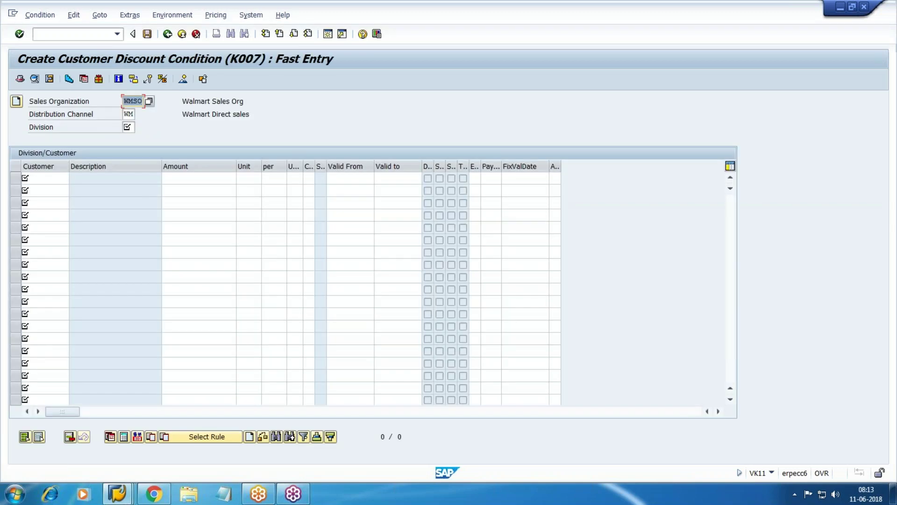
{"action": "left_click", "coordinate": [127, 127]}
{"action": "type", "text": "WM"}
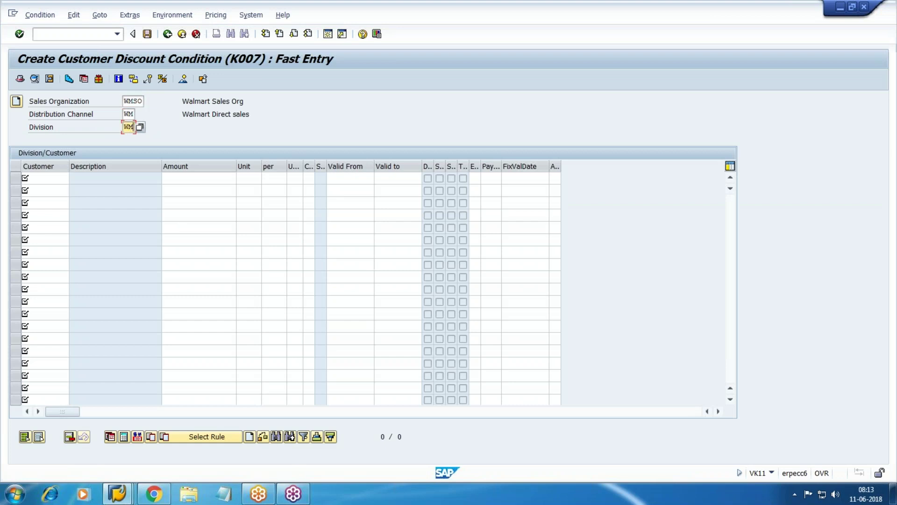
{"action": "key", "text": "Tab"}
Find the customer by company code WM10, enter it in the first discount row, and set the amount to 2
{"action": "left_click", "coordinate": [74, 178]}
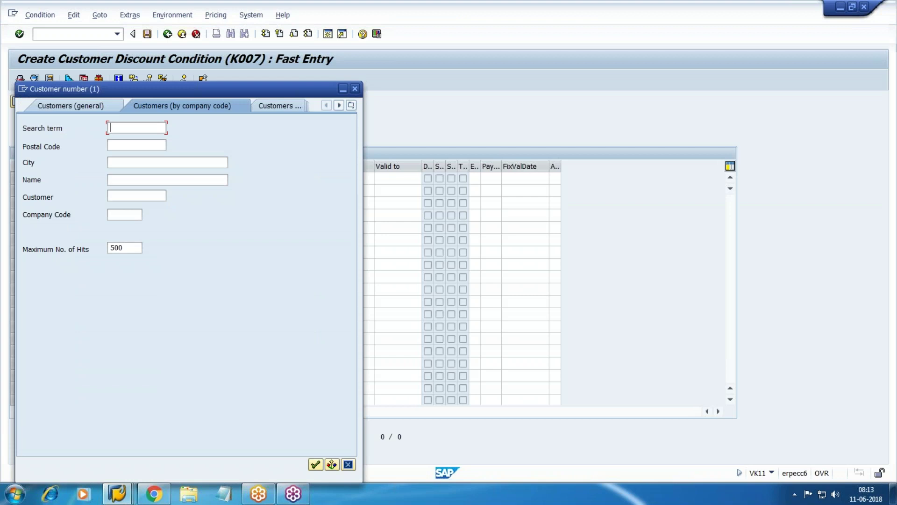
{"action": "left_click", "coordinate": [136, 214]}
{"action": "type", "text": "WM10"}
{"action": "key", "text": "Return"}
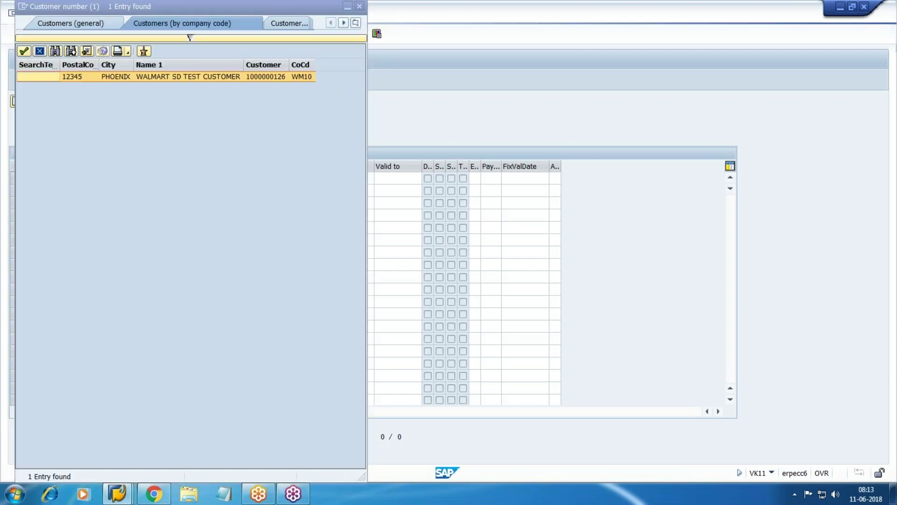
{"action": "key", "text": "Return"}
{"action": "left_click", "coordinate": [199, 178]}
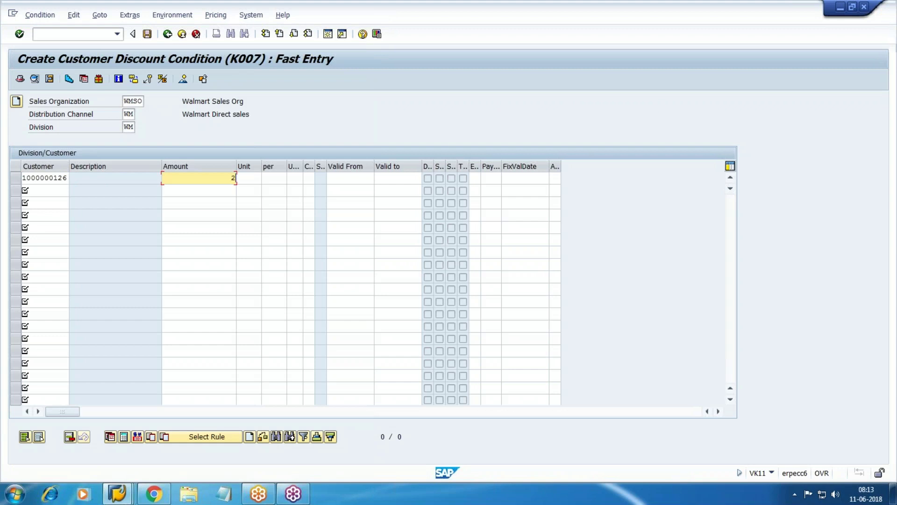
Set the validity of the customer discount row from 01.01.2018 to 31.12.2018
{"action": "key", "text": "Tab"}
{"action": "key", "text": "Tab"}
{"action": "key", "text": "Tab"}
{"action": "key", "text": "Tab"}
{"action": "key", "text": "Tab"}
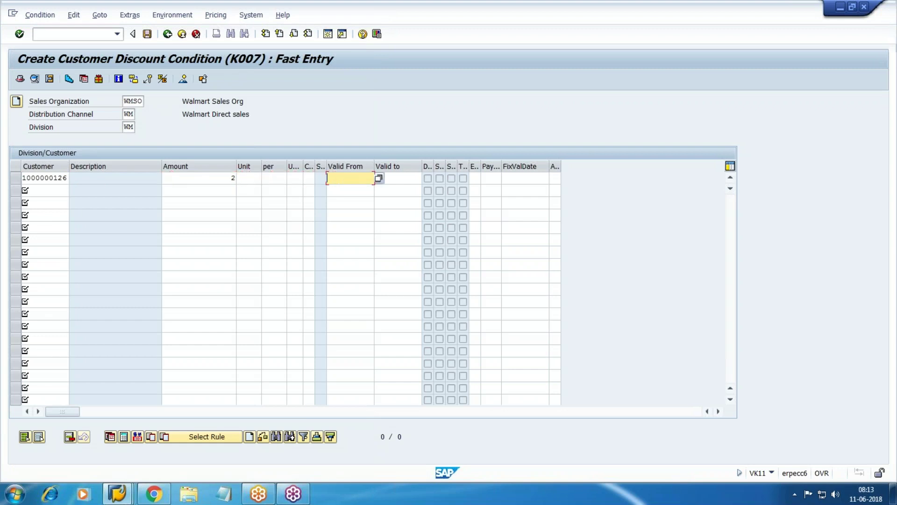
{"action": "type", "text": "01"}
{"action": "key", "text": "Down"}
{"action": "key", "text": "Return"}
{"action": "key", "text": "Tab"}
{"action": "type", "text": "31"}
{"action": "key", "text": "Down"}
{"action": "key", "text": "Return"}
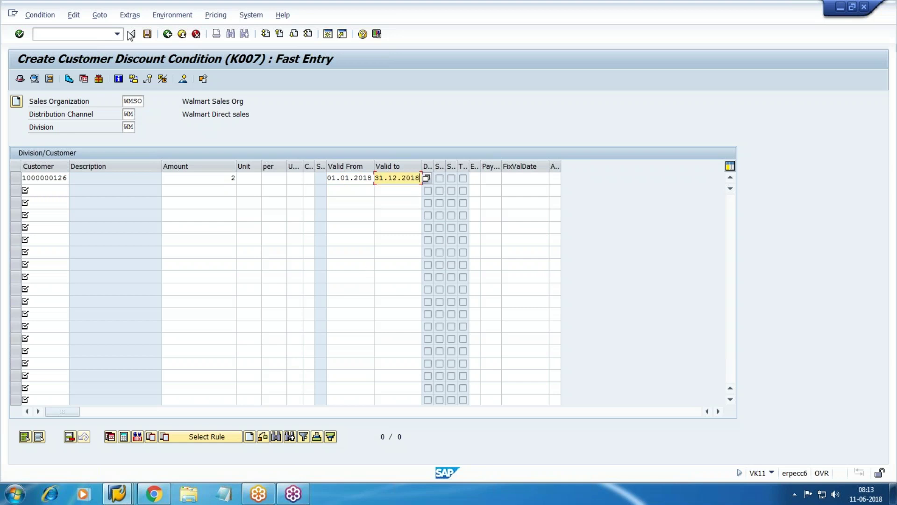
Save the K007 customer discount record and exit condition maintenance
{"action": "left_click", "coordinate": [147, 34]}
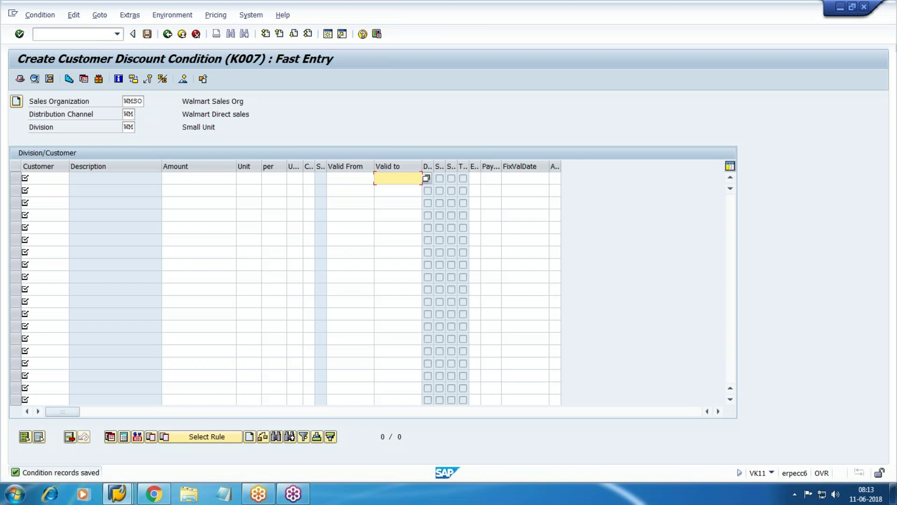
{"action": "key", "text": "F3"}
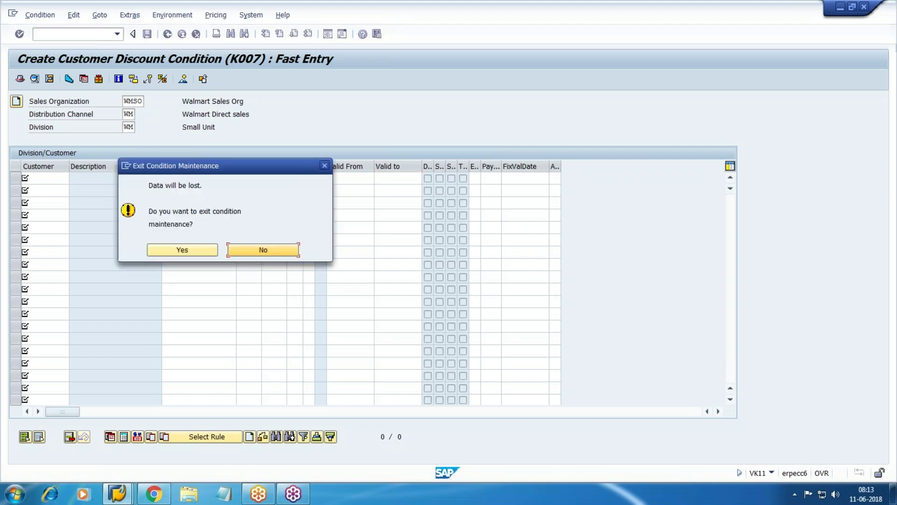
{"action": "left_click", "coordinate": [178, 251]}
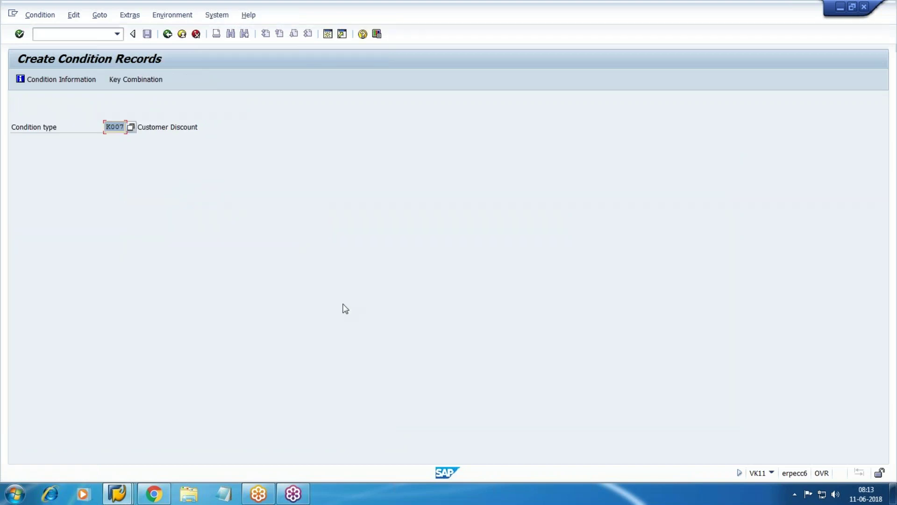
Look up the tax codes for country US with transaction FTXP in the material creation session, and return to the condition records session
{"action": "mouse_move", "coordinate": [123, 498]}
{"action": "left_click", "coordinate": [321, 444]}
{"action": "left_click", "coordinate": [49, 33]}
{"action": "type", "text": "/NFTXP"}
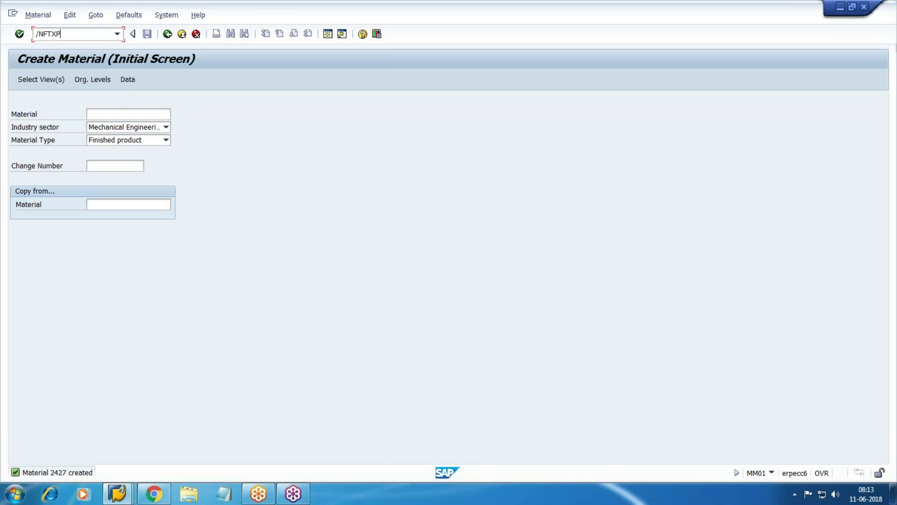
{"action": "key", "text": "Return"}
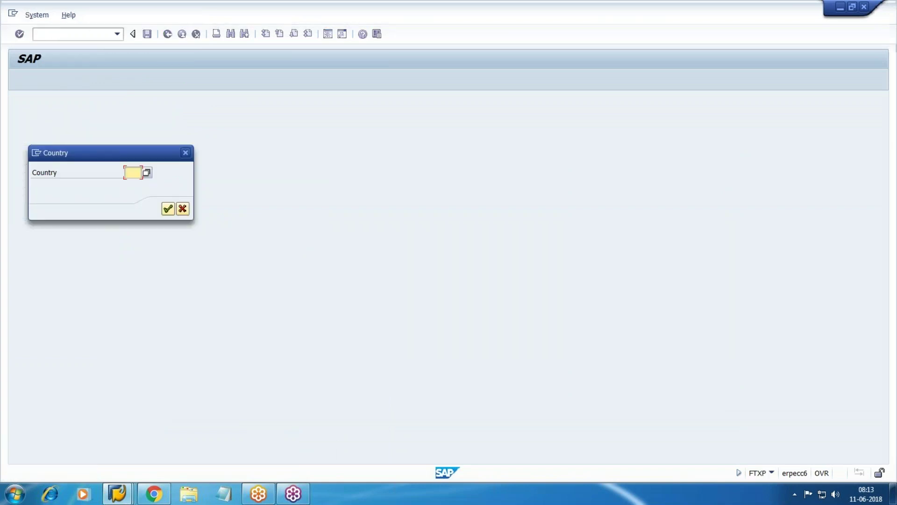
{"action": "type", "text": "US"}
{"action": "key", "text": "Return"}
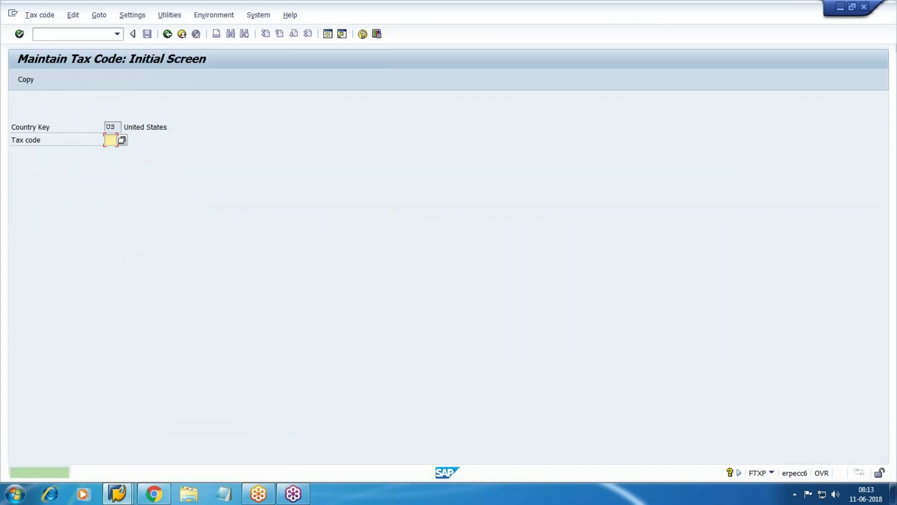
{"action": "key", "text": "F4"}
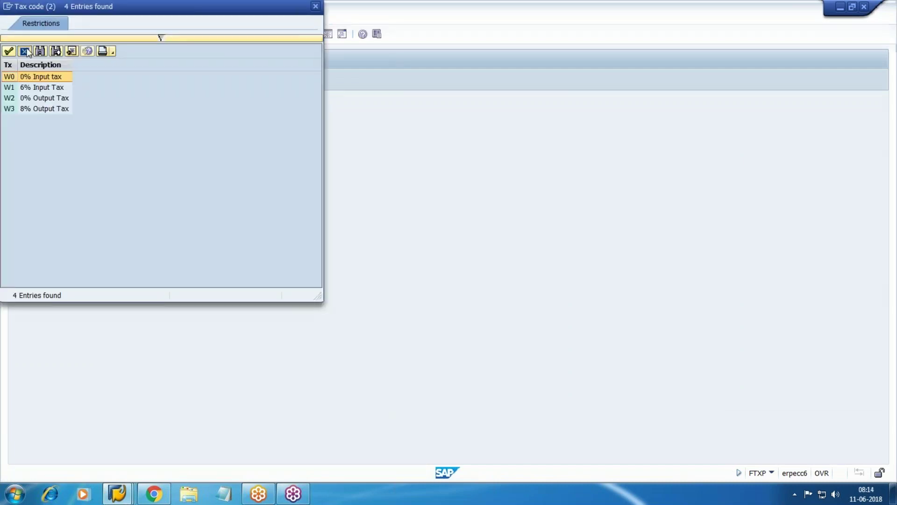
{"action": "key", "text": "Escape"}
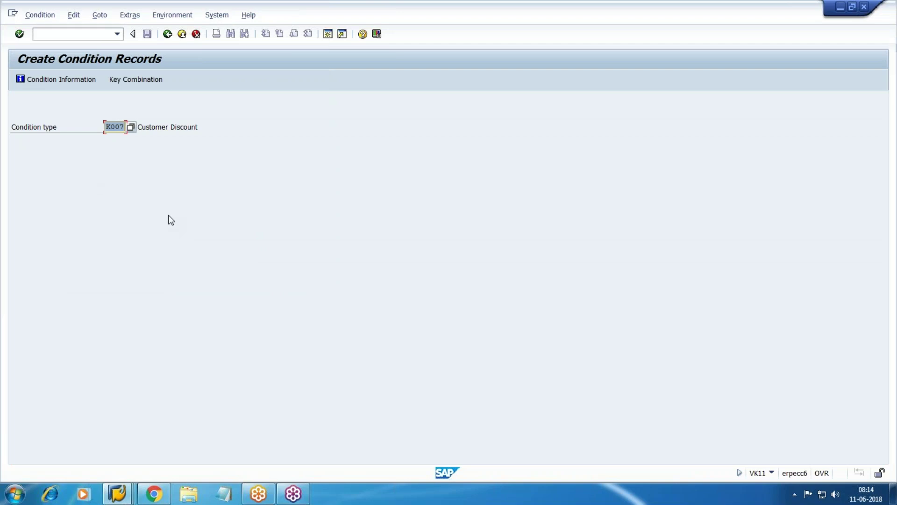
Start an MWST condition record with the Domestic Taxes key combination and set the country to US
{"action": "type", "text": "MWST"}
{"action": "left_click", "coordinate": [136, 80]}
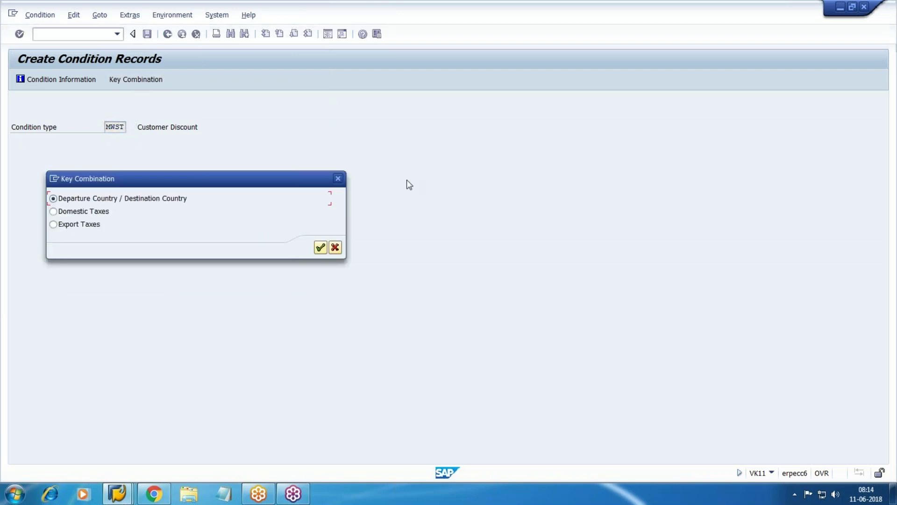
{"action": "left_click", "coordinate": [96, 213]}
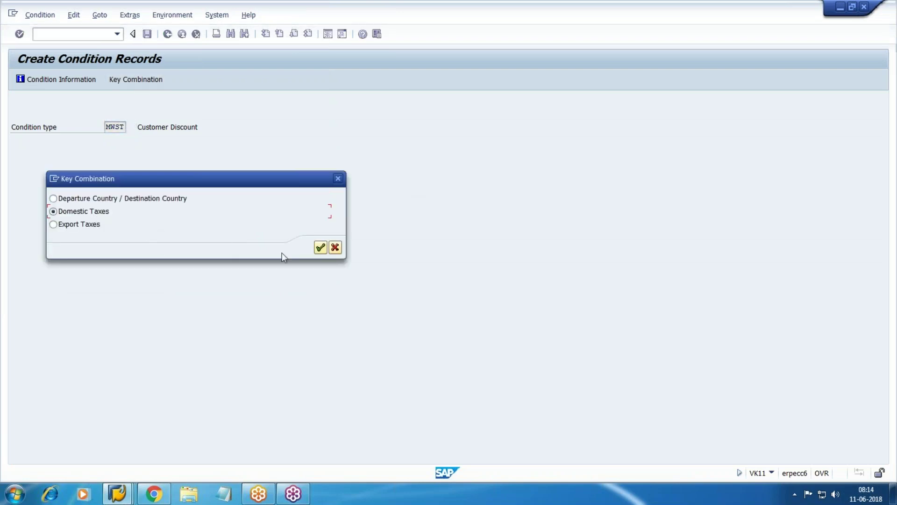
{"action": "left_click", "coordinate": [321, 247]}
{"action": "type", "text": "S"}
{"action": "key", "text": "BackSpace"}
{"action": "type", "text": "US"}
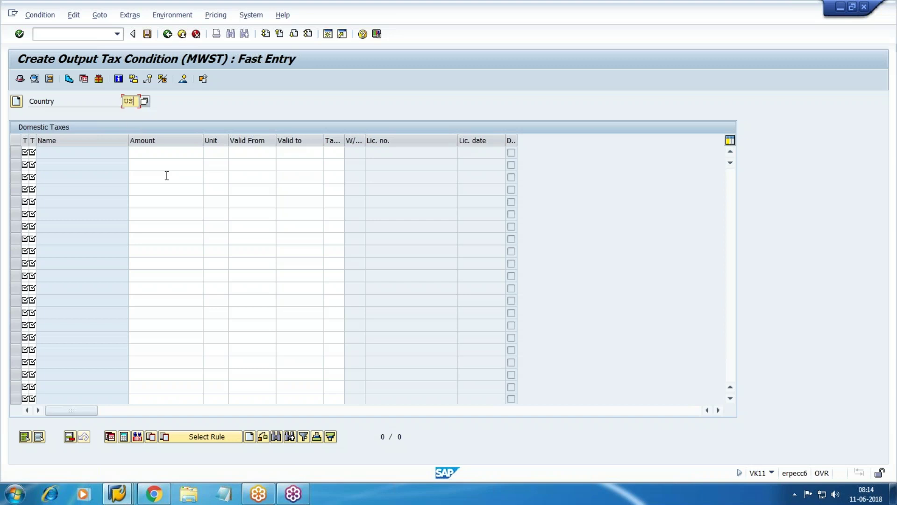
Enter 1 in the second tax classification column of the first domestic tax row
{"action": "left_click", "coordinate": [28, 151]}
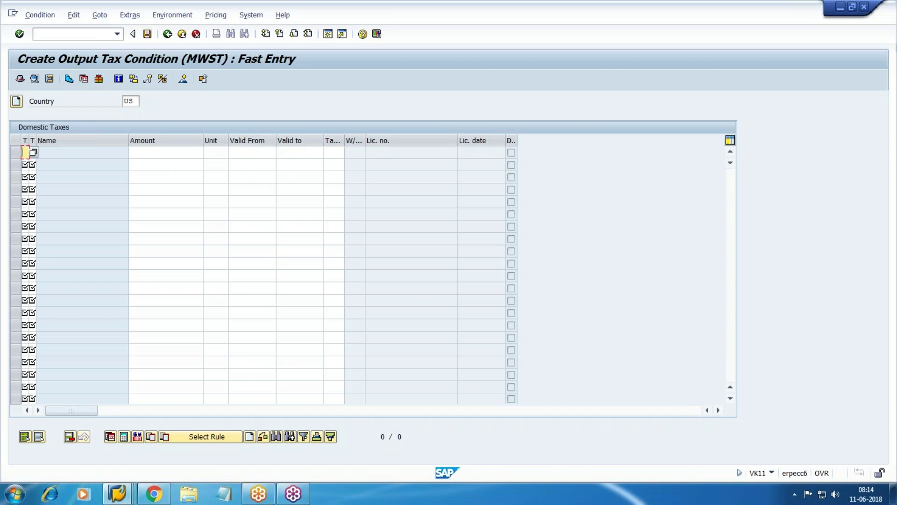
{"action": "key", "text": "Tab"}
{"action": "key", "text": "shift+Tab"}
{"action": "key", "text": "BackSpace"}
{"action": "type", "text": "x"}
{"action": "key", "text": "Tab"}
{"action": "type", "text": "1"}
{"action": "key", "text": "Tab"}
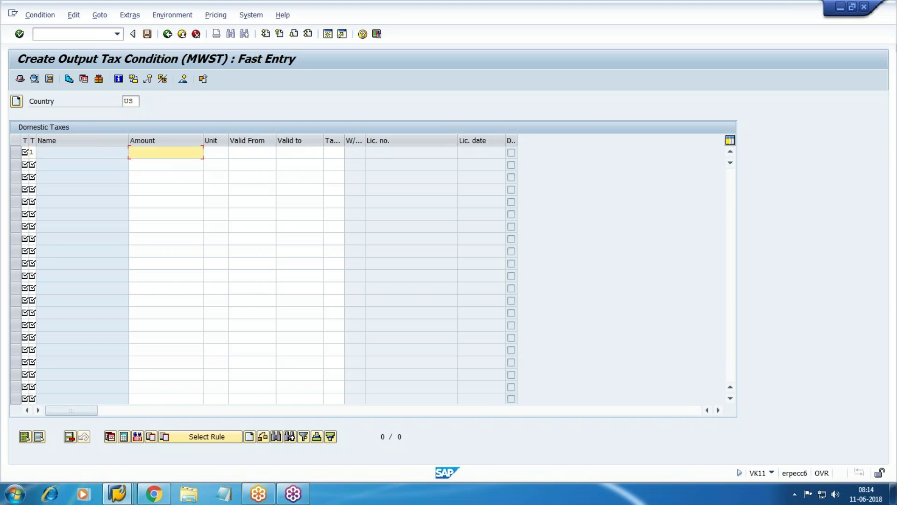
Set the validity of the first domestic tax row from 01.01.2018 to 31.12.2018
{"action": "key", "text": "Tab"}
{"action": "key", "text": "Tab"}
{"action": "key", "text": "Tab"}
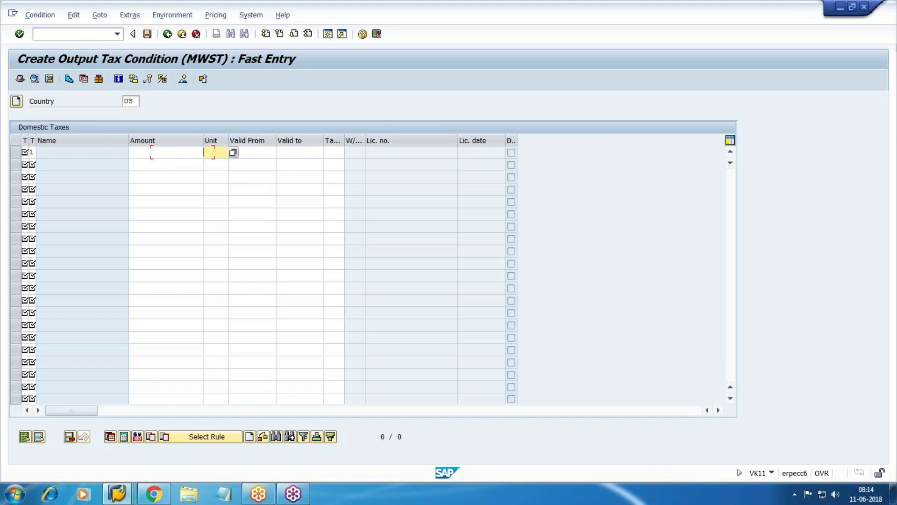
{"action": "key", "text": "shift+Tab"}
{"action": "type", "text": "01"}
{"action": "key", "text": "Down"}
{"action": "key", "text": "Tab"}
{"action": "type", "text": "31"}
{"action": "key", "text": "Down"}
{"action": "key", "text": "Tab"}
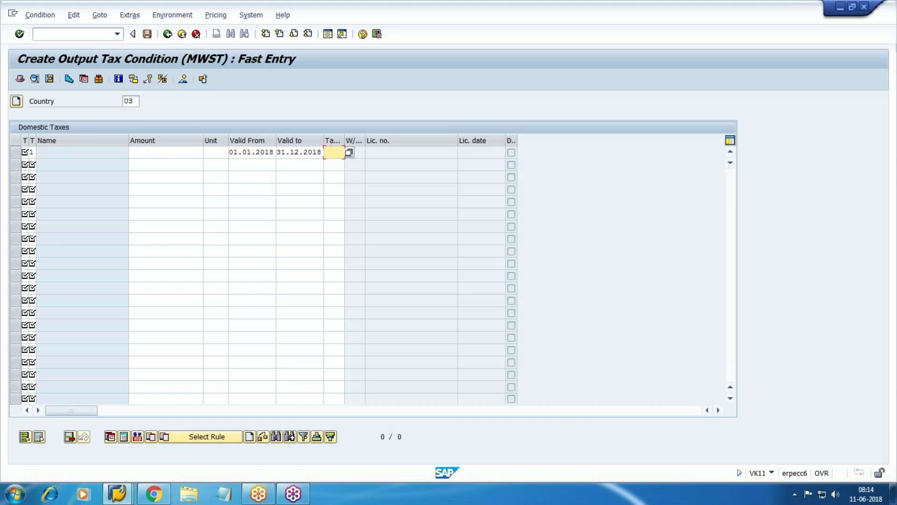
List the possible tax codes for the domestic tax row and check the US tax codes in the FTXP session
{"action": "key", "text": "F4"}
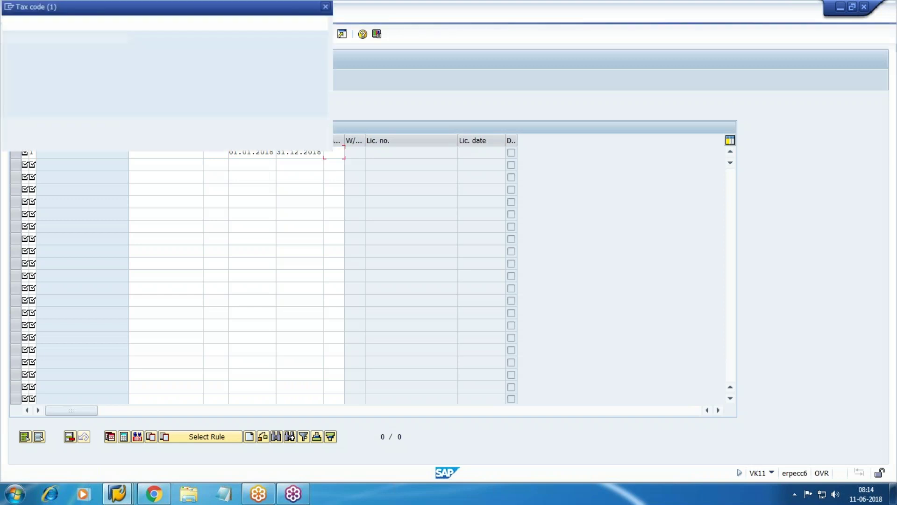
{"action": "key", "text": "ctrl+f"}
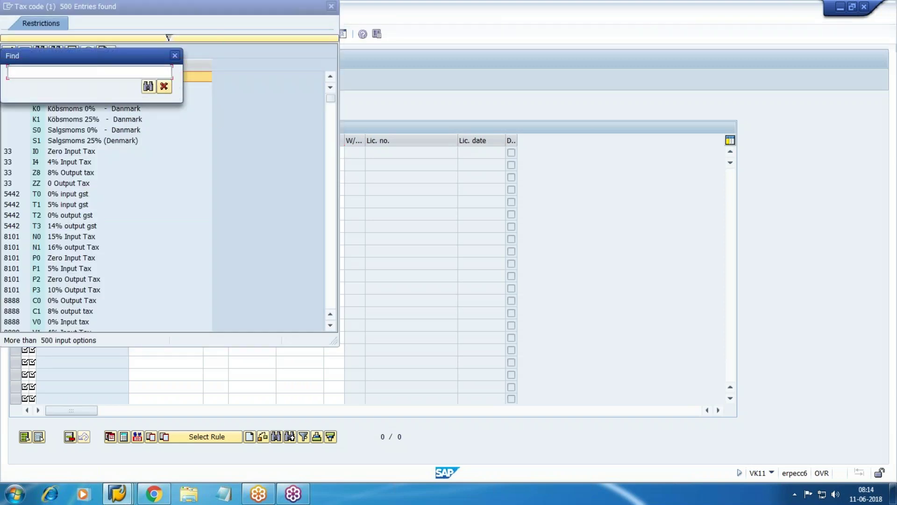
{"action": "left_click", "coordinate": [175, 55]}
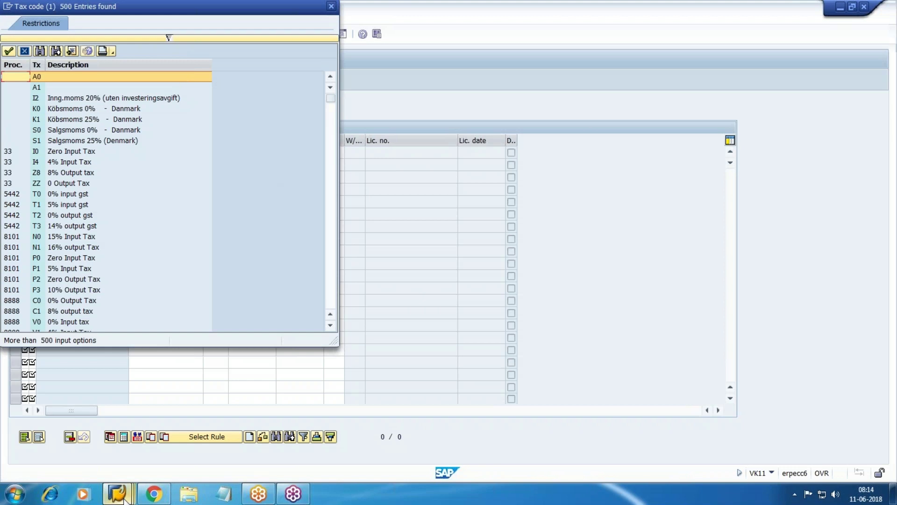
{"action": "mouse_move", "coordinate": [117, 493]}
{"action": "left_click", "coordinate": [283, 462]}
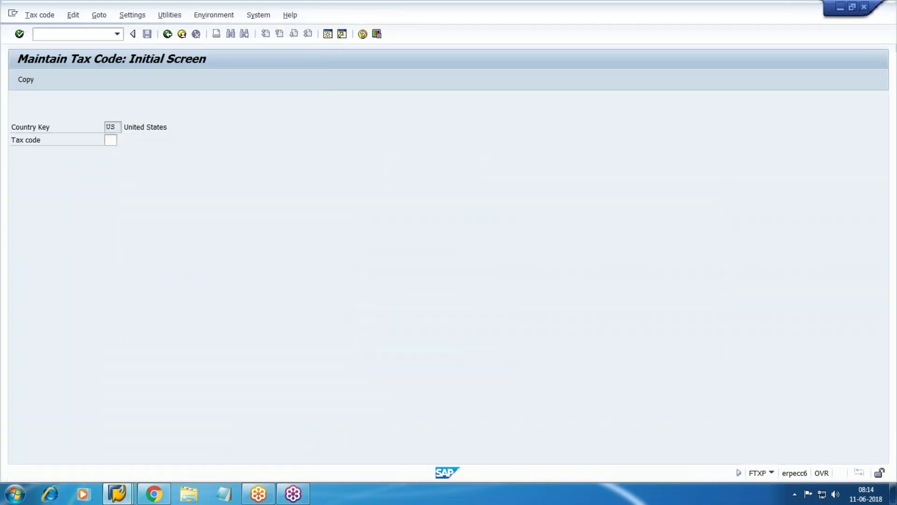
{"action": "key", "text": "F4"}
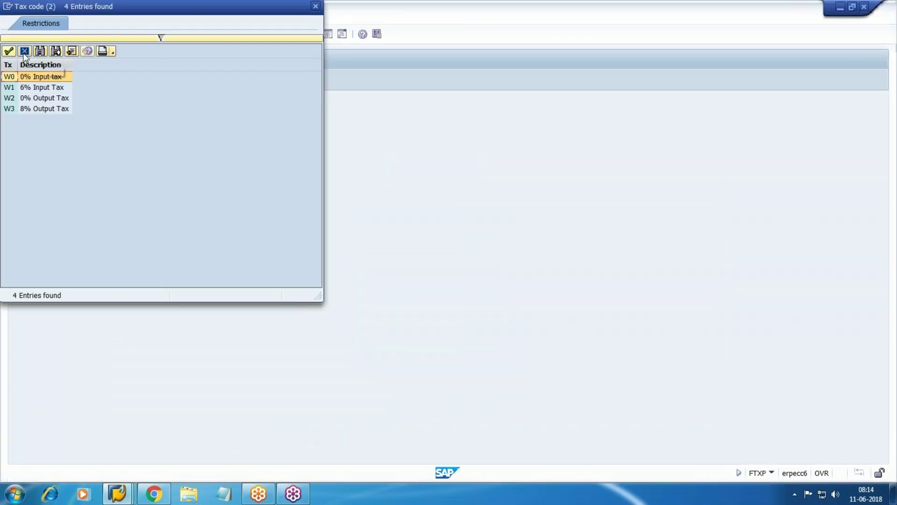
{"action": "left_click", "coordinate": [9, 51]}
{"action": "key", "text": "alt+Tab"}
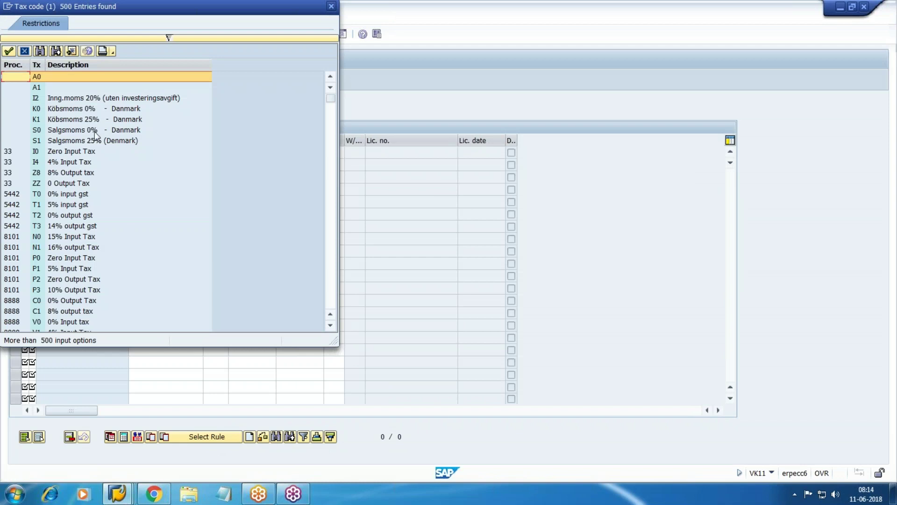
Search the list of possible tax codes for W3, and return to the first domestic tax row
{"action": "key", "text": "ctrl+f"}
{"action": "type", "text": "W3"}
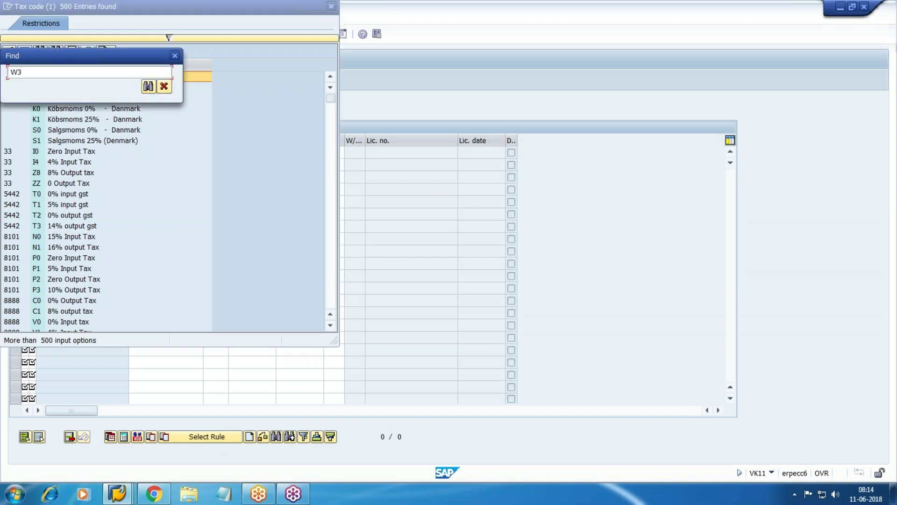
{"action": "key", "text": "Return"}
{"action": "key", "text": "Return"}
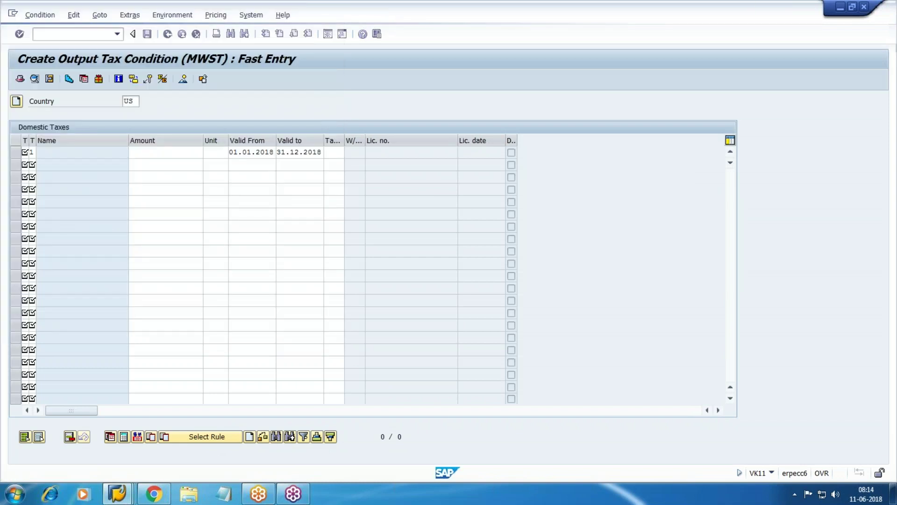
{"action": "key", "text": "BackSpace"}
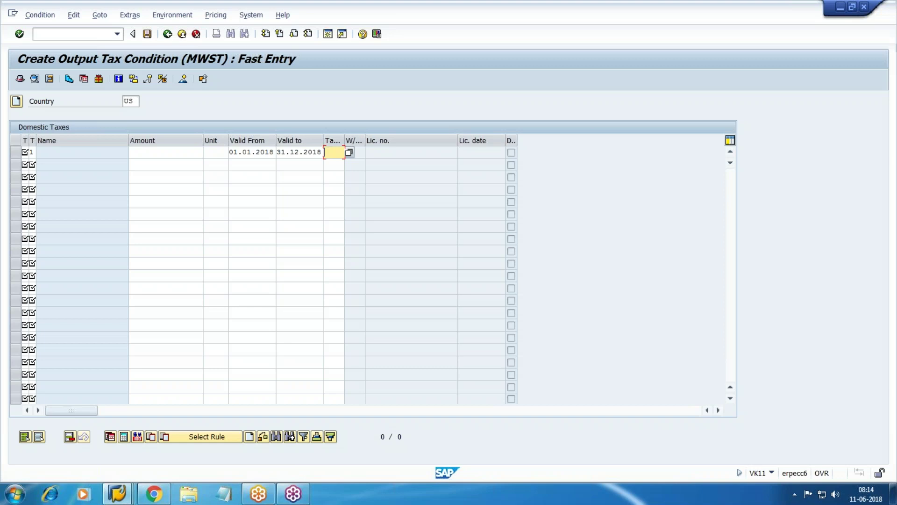
List the possible tax codes for the first domestic tax row and search them for WM10
{"action": "left_click", "coordinate": [349, 152]}
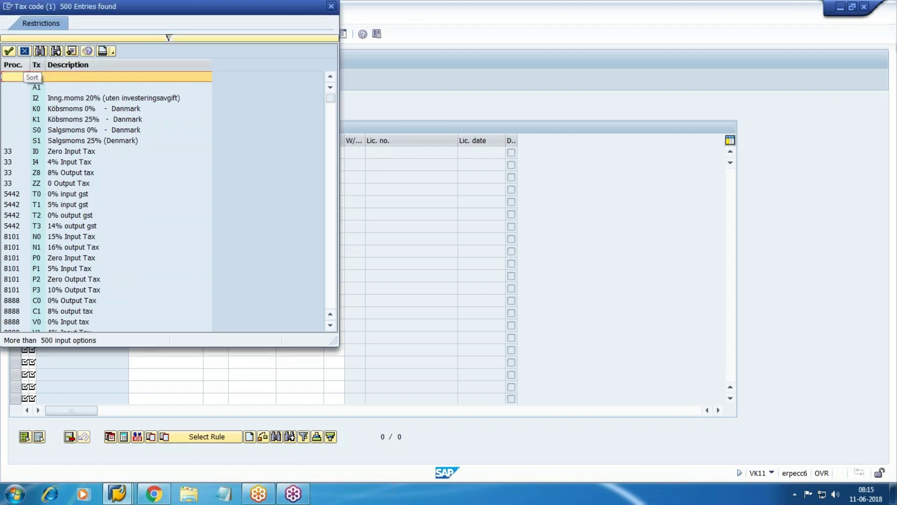
{"action": "left_click", "coordinate": [40, 51]}
{"action": "type", "text": "WM10"}
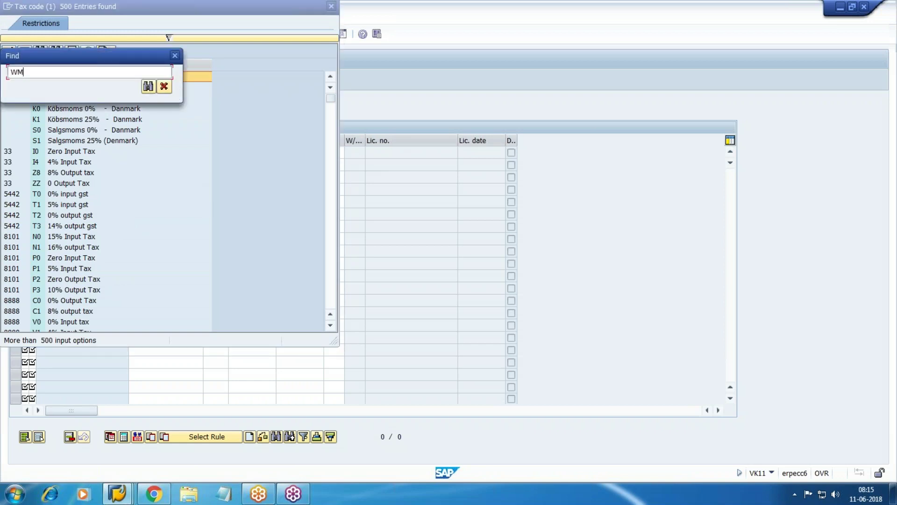
{"action": "key", "text": "Return"}
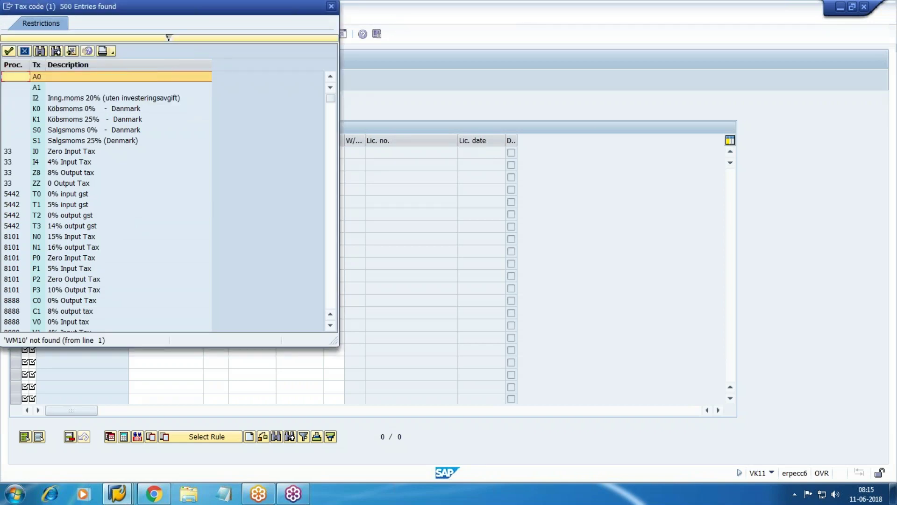
Look through the list of possible tax codes for entries belonging to procedure WM10
{"action": "scroll", "coordinate": [310, 234], "scroll_direction": "down", "scroll_amount": 15}
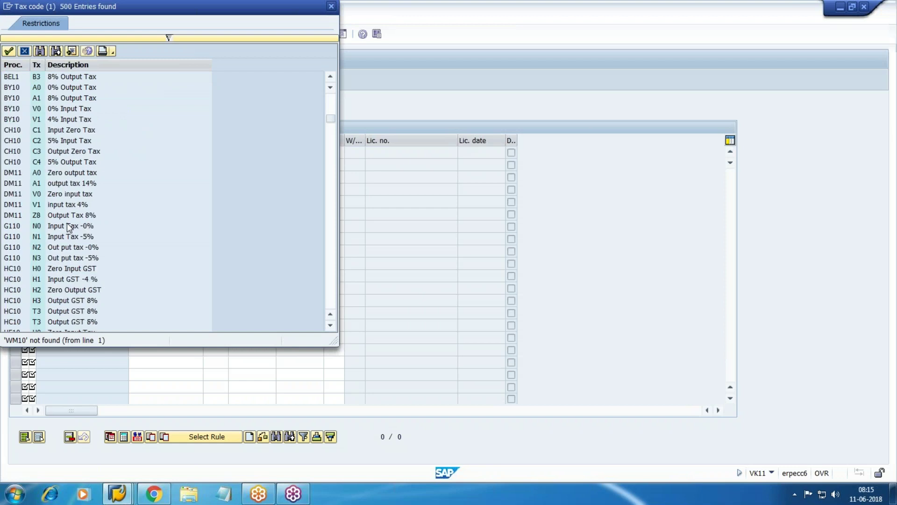
{"action": "scroll", "coordinate": [67, 225], "scroll_direction": "down", "scroll_amount": 3}
{"action": "scroll", "coordinate": [67, 225], "scroll_direction": "down", "scroll_amount": 10}
{"action": "scroll", "coordinate": [67, 227], "scroll_direction": "down", "scroll_amount": 20}
{"action": "scroll", "coordinate": [52, 260], "scroll_direction": "up", "scroll_amount": 20}
{"action": "scroll", "coordinate": [52, 261], "scroll_direction": "up", "scroll_amount": 10}
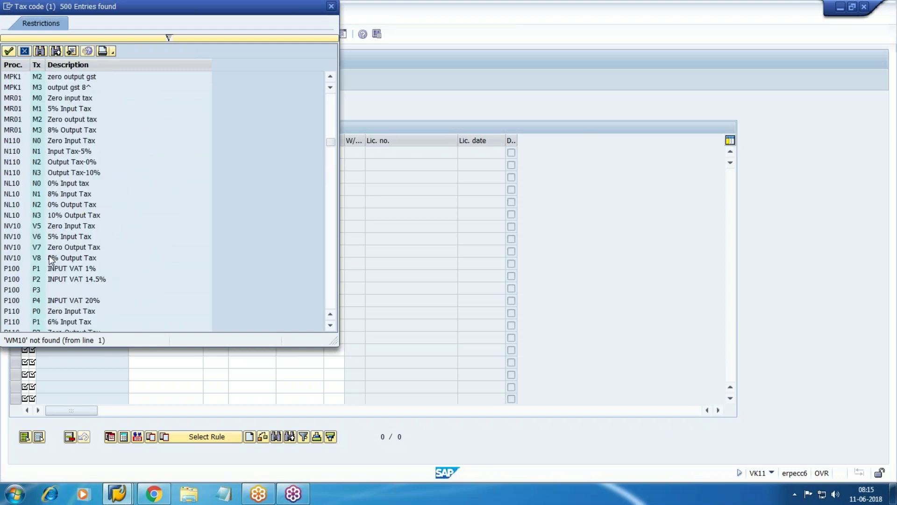
{"action": "scroll", "coordinate": [52, 261], "scroll_direction": "down", "scroll_amount": 4}
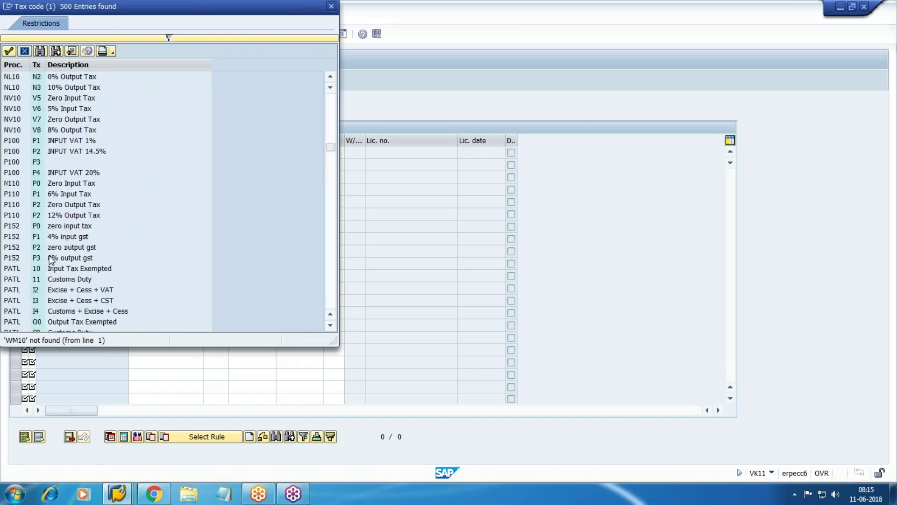
{"action": "scroll", "coordinate": [52, 260], "scroll_direction": "down", "scroll_amount": 4}
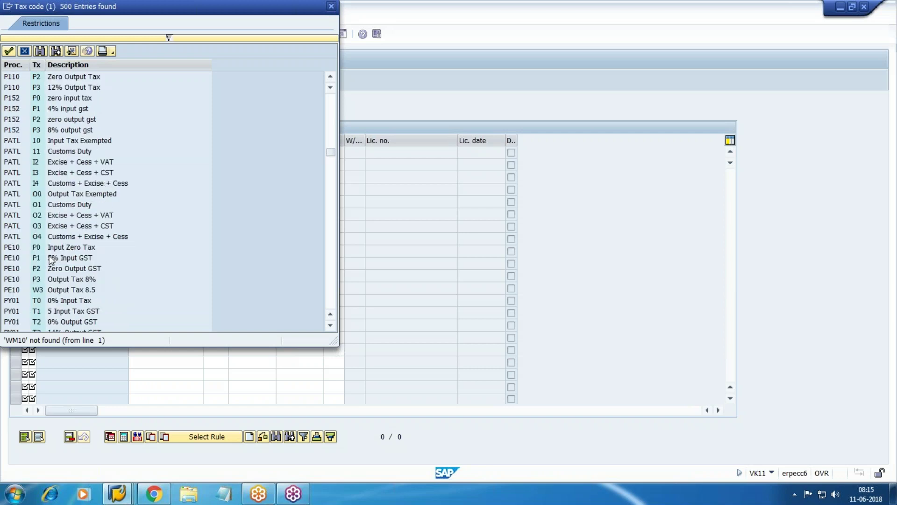
{"action": "scroll", "coordinate": [51, 261], "scroll_direction": "down", "scroll_amount": 10}
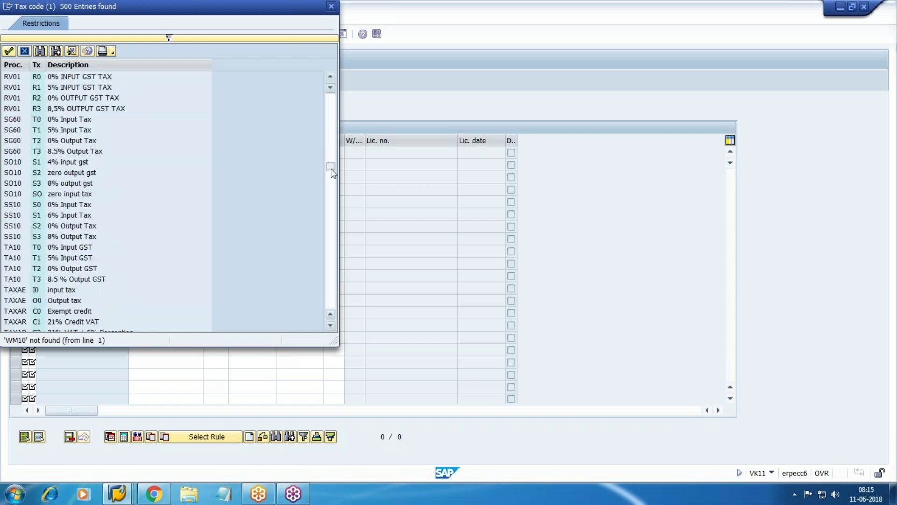
{"action": "left_click_drag", "start_coordinate": [331, 176], "coordinate": [330, 299]}
{"action": "scroll", "coordinate": [163, 276], "scroll_direction": "down", "scroll_amount": 4}
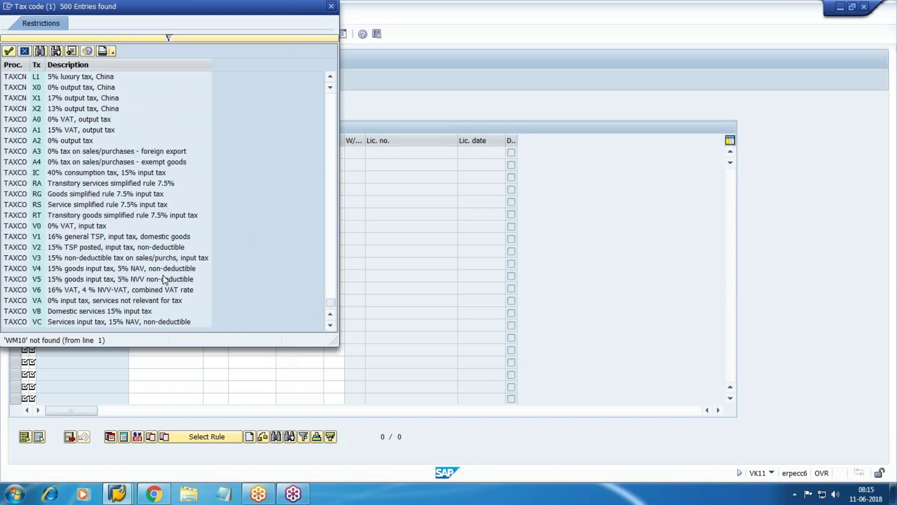
{"action": "scroll", "coordinate": [163, 276], "scroll_direction": "up", "scroll_amount": 10}
{"action": "scroll", "coordinate": [163, 276], "scroll_direction": "up", "scroll_amount": 20}
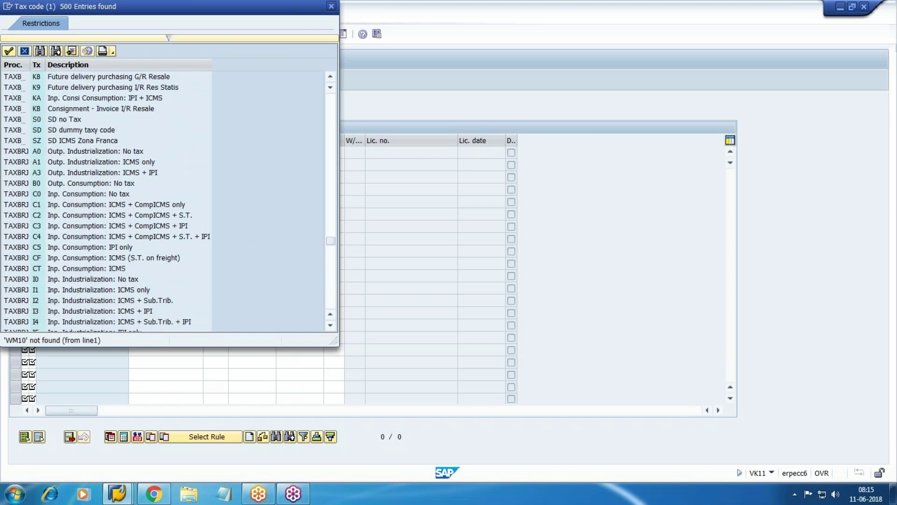
Repeat the WM10 search in the tax code list, recheck the entries from the beginning, and leave the list
{"action": "key", "text": "ctrl+f"}
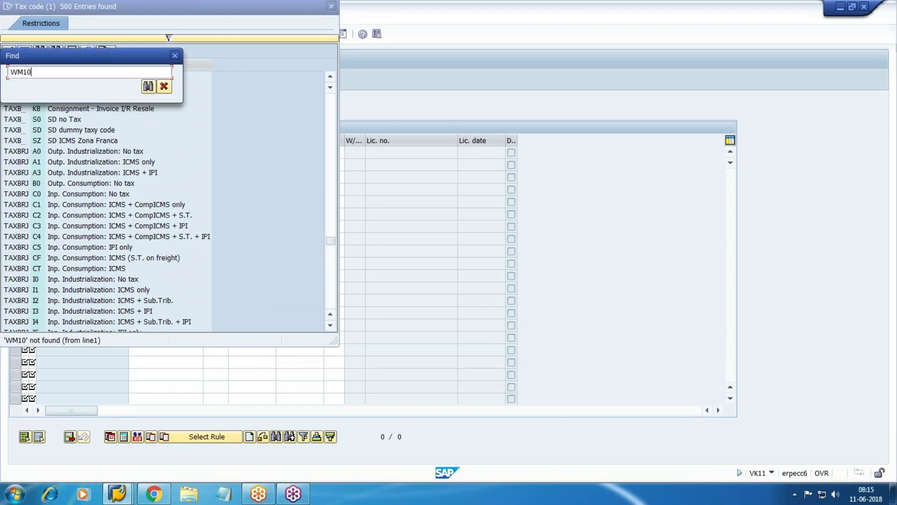
{"action": "left_click", "coordinate": [148, 86]}
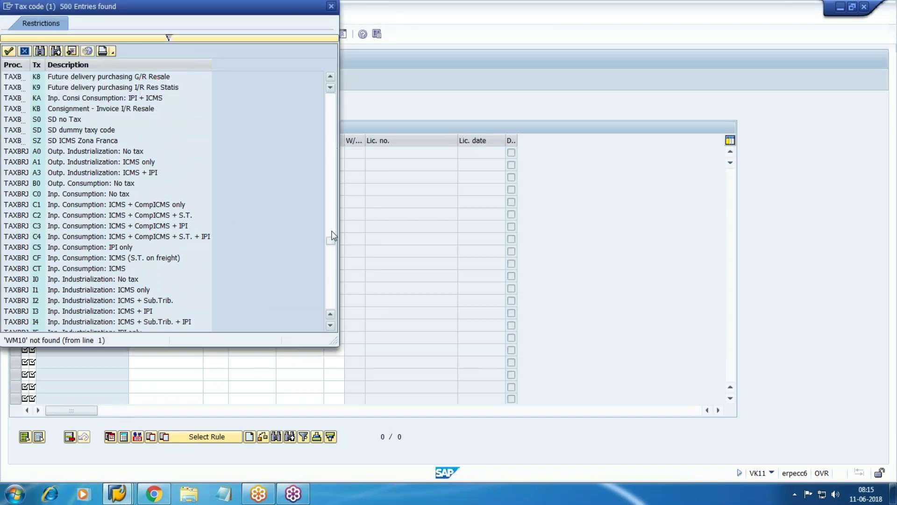
{"action": "left_click_drag", "start_coordinate": [330, 112], "coordinate": [329, 96]}
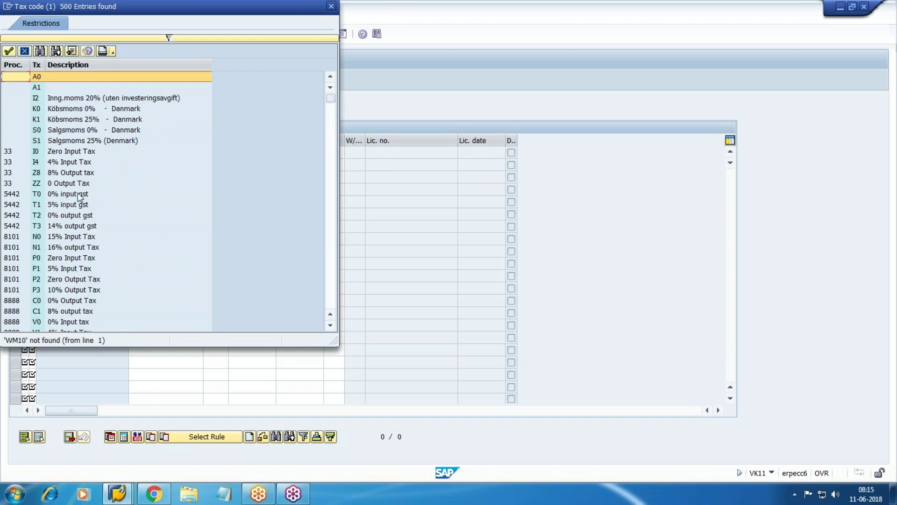
{"action": "scroll", "coordinate": [77, 193], "scroll_direction": "down", "scroll_amount": 4}
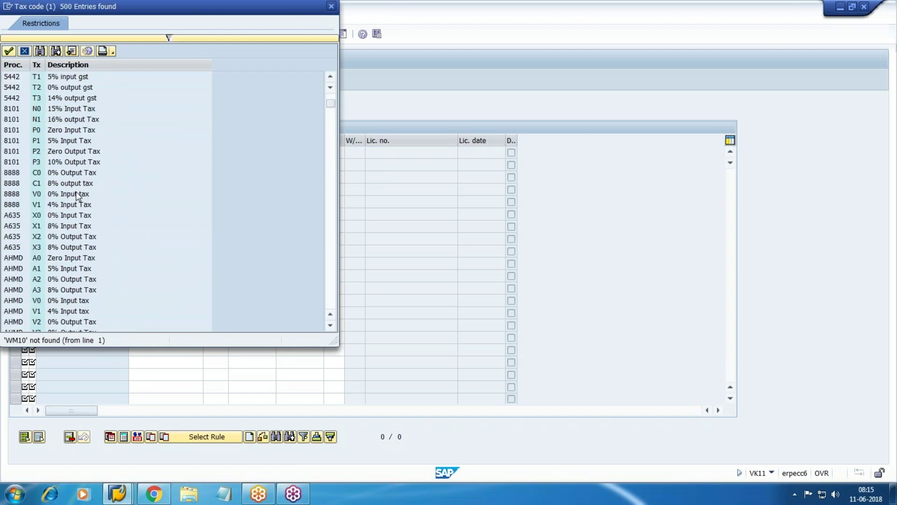
{"action": "scroll", "coordinate": [76, 197], "scroll_direction": "down", "scroll_amount": 5}
{"action": "scroll", "coordinate": [71, 205], "scroll_direction": "down", "scroll_amount": 3}
{"action": "scroll", "coordinate": [72, 205], "scroll_direction": "down", "scroll_amount": 7}
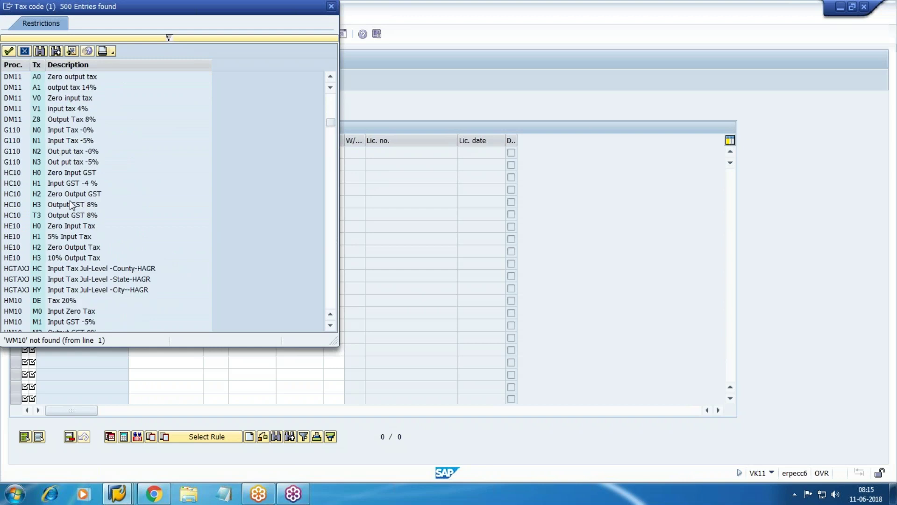
{"action": "scroll", "coordinate": [71, 205], "scroll_direction": "down", "scroll_amount": 20}
{"action": "scroll", "coordinate": [69, 201], "scroll_direction": "down", "scroll_amount": 7}
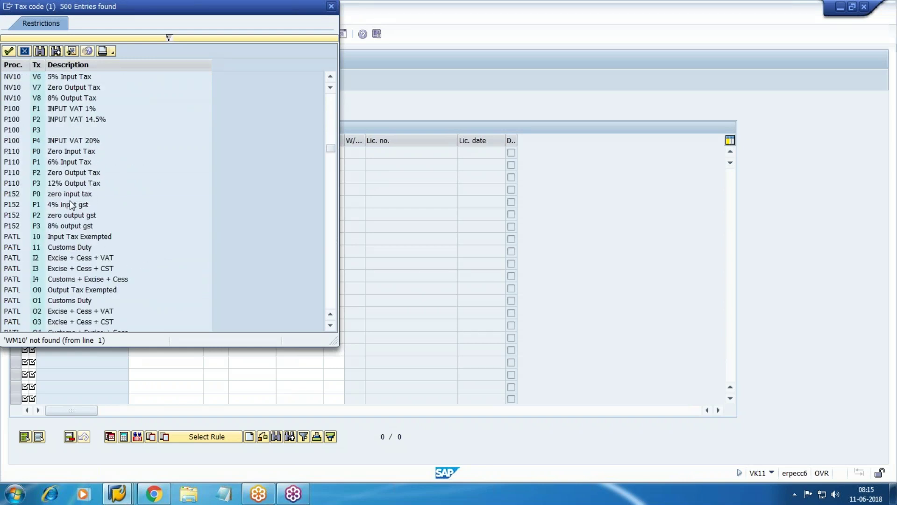
{"action": "scroll", "coordinate": [70, 204], "scroll_direction": "down", "scroll_amount": 18}
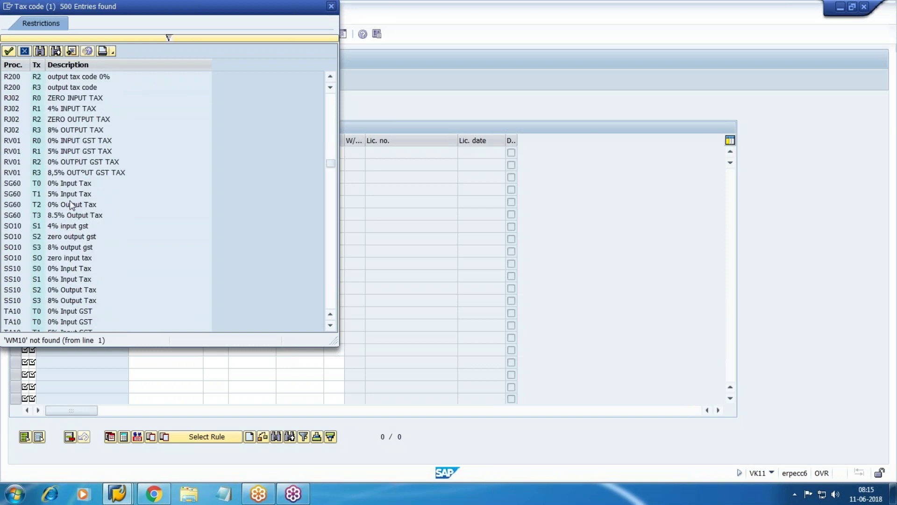
{"action": "scroll", "coordinate": [70, 204], "scroll_direction": "down", "scroll_amount": 3}
{"action": "scroll", "coordinate": [70, 204], "scroll_direction": "down", "scroll_amount": 11}
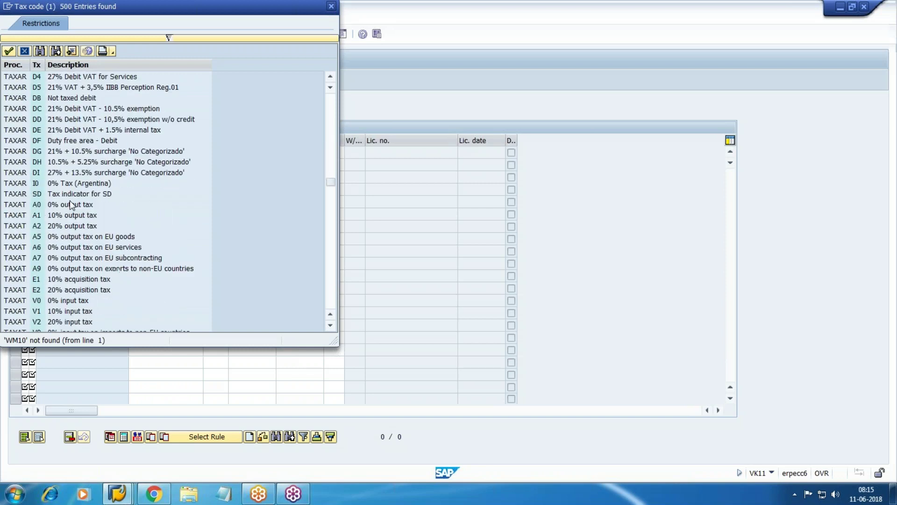
{"action": "double_click", "coordinate": [72, 200]}
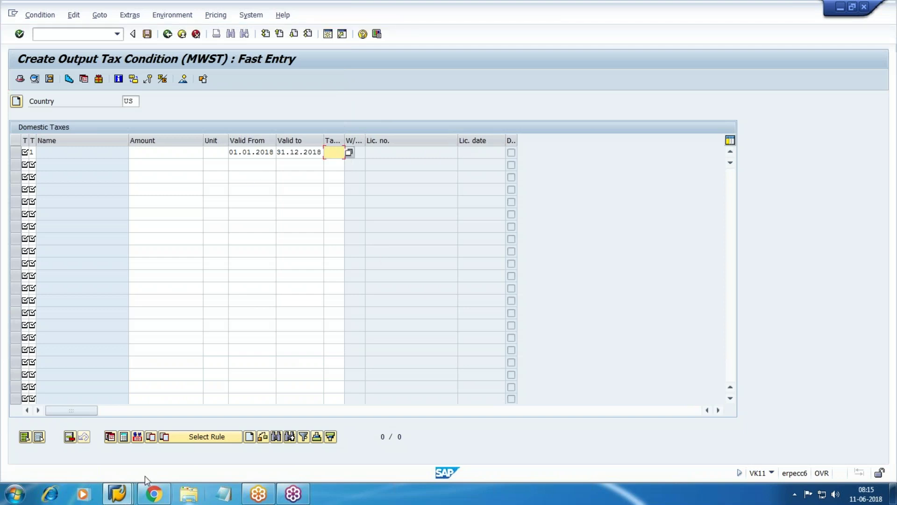
Try to assign tax code W3 to the first domestic tax row, and exit the condition entry
{"action": "type", "text": "W3"}
{"action": "key", "text": "Return"}
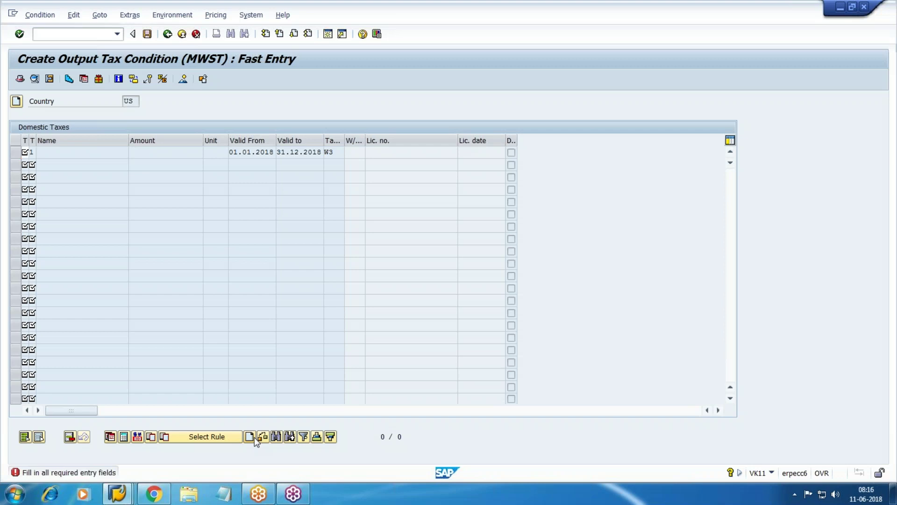
{"action": "key", "text": "F12"}
{"action": "left_click", "coordinate": [206, 249]}
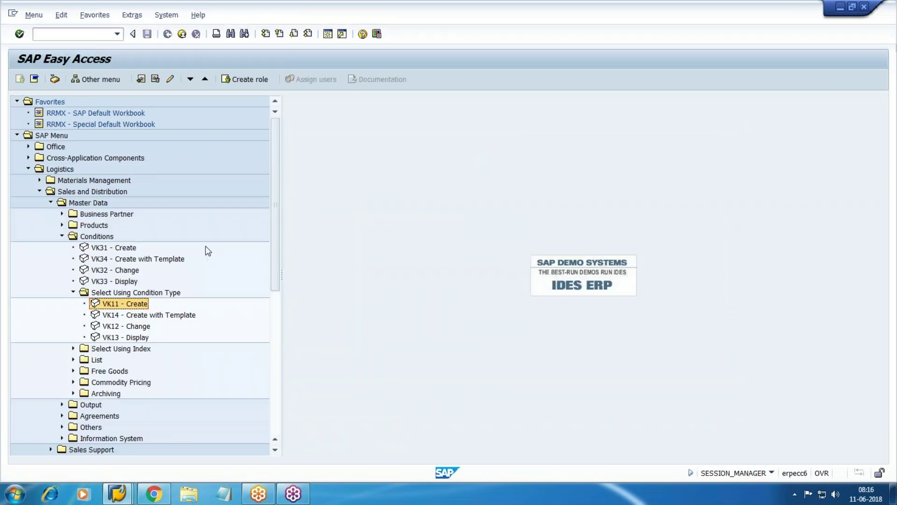
{"action": "double_click", "coordinate": [132, 304]}
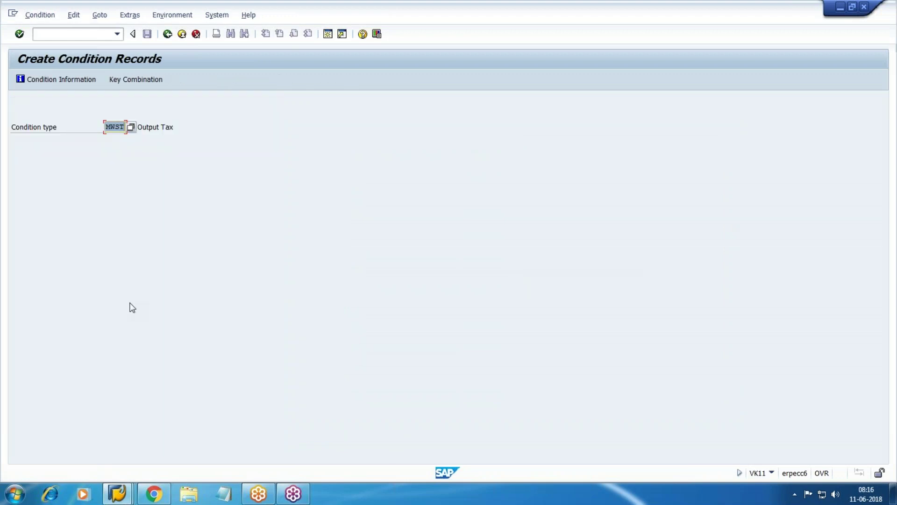
{"action": "left_click", "coordinate": [136, 80]}
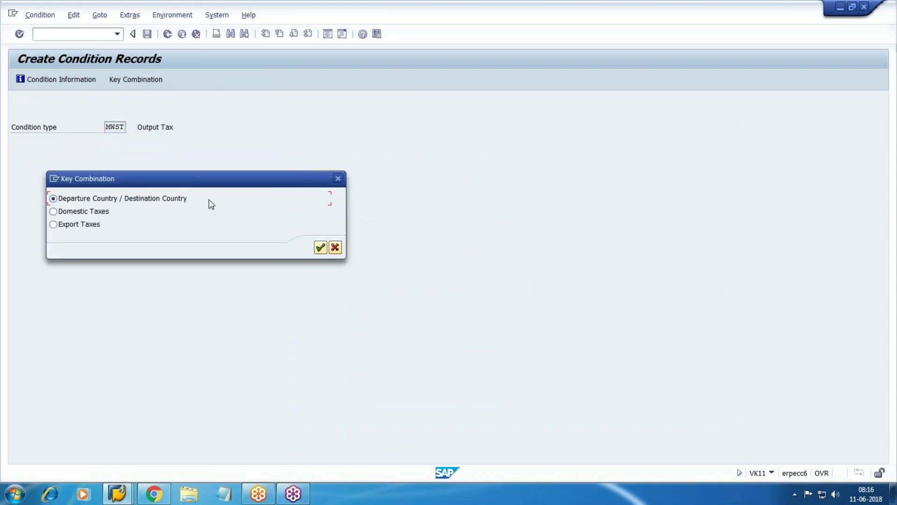
{"action": "left_click", "coordinate": [338, 178]}
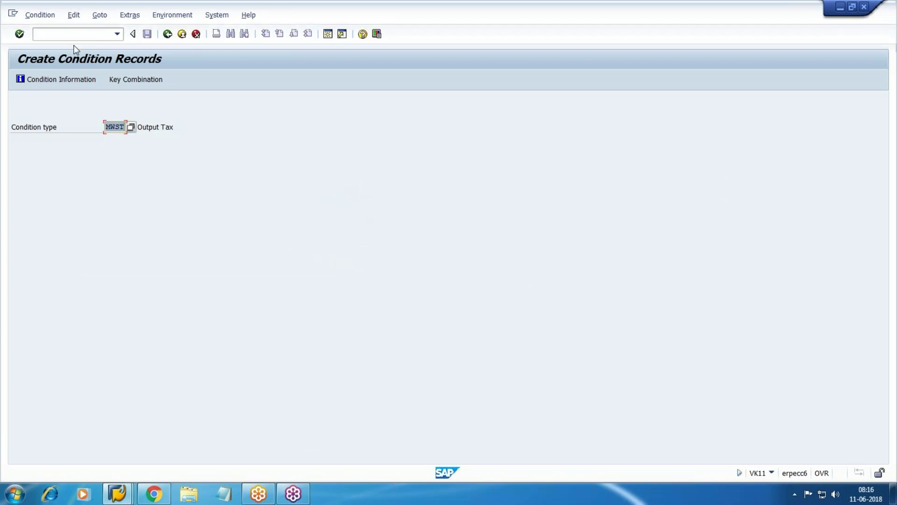
Switch to transaction VK13 and choose the Domestic Taxes key combination for condition type MWST
{"action": "left_click", "coordinate": [78, 34]}
{"action": "type", "text": "/NVK13"}
{"action": "key", "text": "Return"}
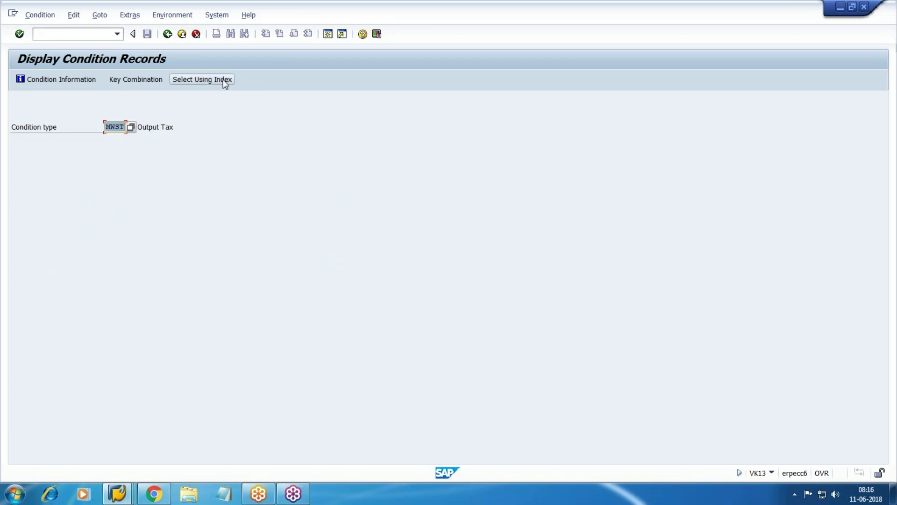
{"action": "left_click", "coordinate": [134, 80]}
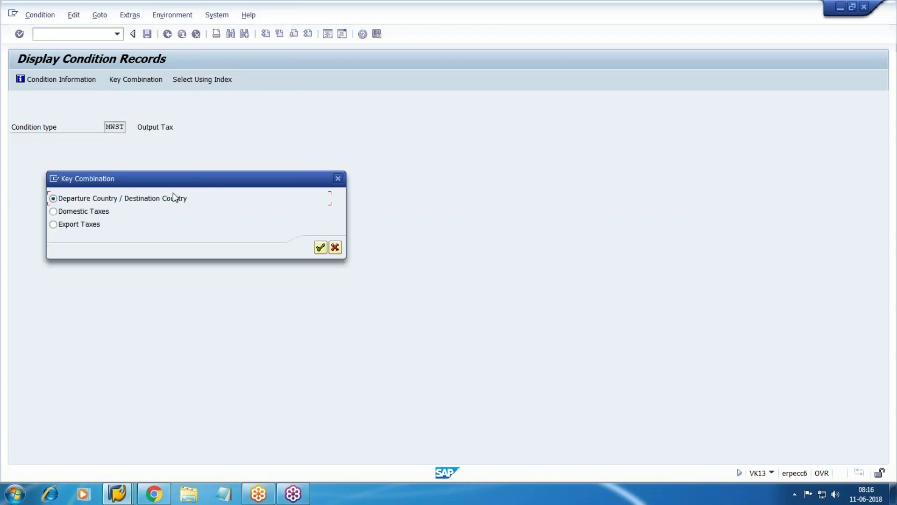
{"action": "left_click", "coordinate": [100, 213]}
{"action": "left_click", "coordinate": [321, 247]}
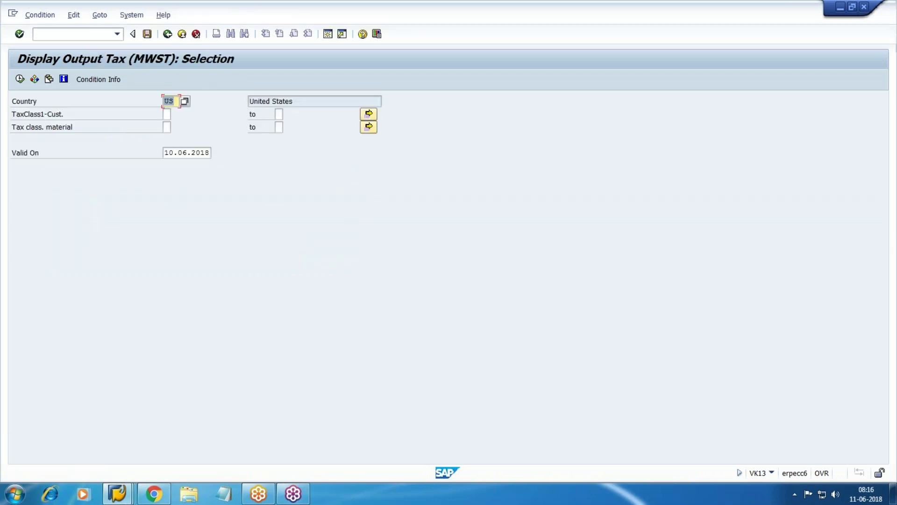
Display the US domestic tax record for customer tax class 1 and material tax class 1, and return to the condition type selection
{"action": "key", "text": "Tab"}
{"action": "key", "text": "Tab"}
{"action": "key", "text": "shift+Tab"}
{"action": "type", "text": "1"}
{"action": "key", "text": "Tab"}
{"action": "key", "text": "Tab"}
{"action": "type", "text": "1"}
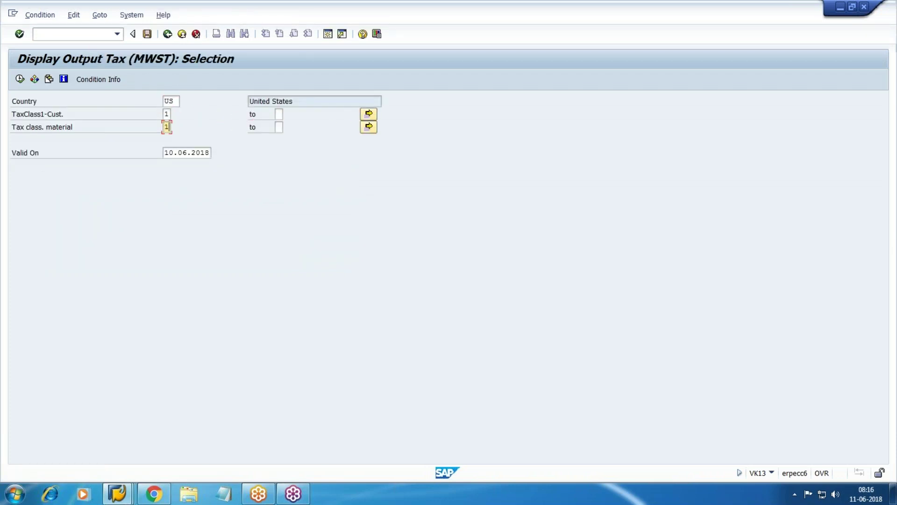
{"action": "key", "text": "F8"}
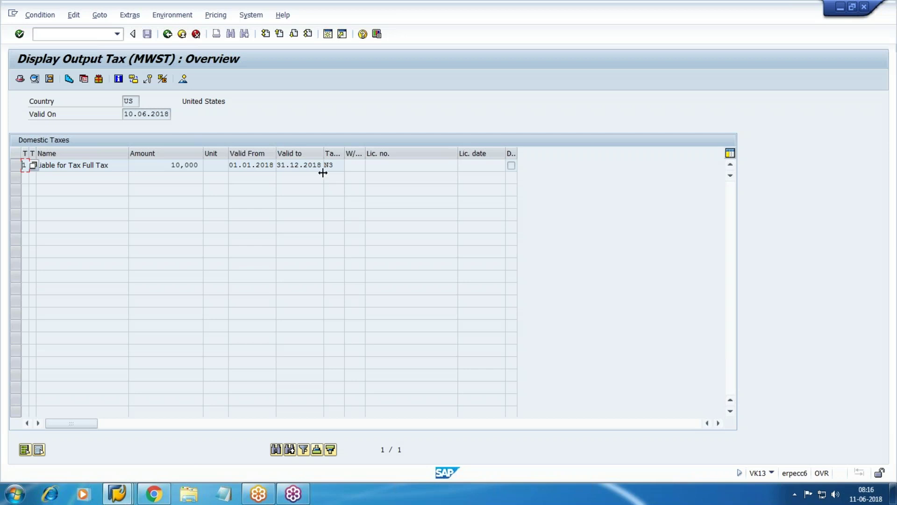
{"action": "key", "text": "F3"}
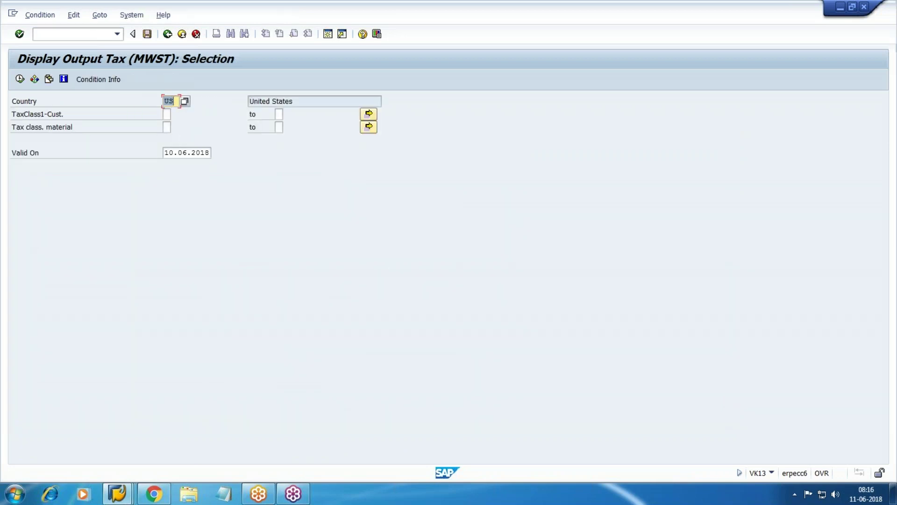
{"action": "left_click", "coordinate": [167, 34]}
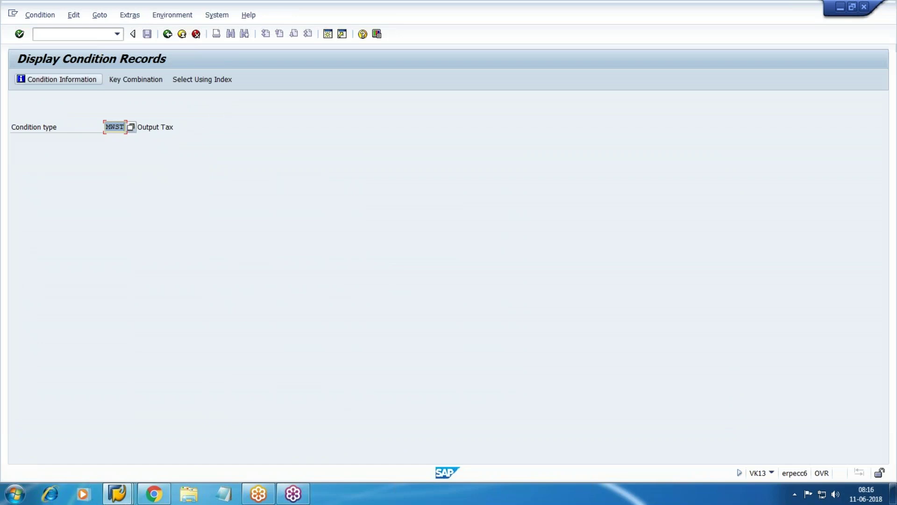
Switch to transaction VK11 and start a new MWST condition record with the Domestic Taxes key combination
{"action": "left_click", "coordinate": [59, 33]}
{"action": "type", "text": "/NVK11"}
{"action": "key", "text": "Return"}
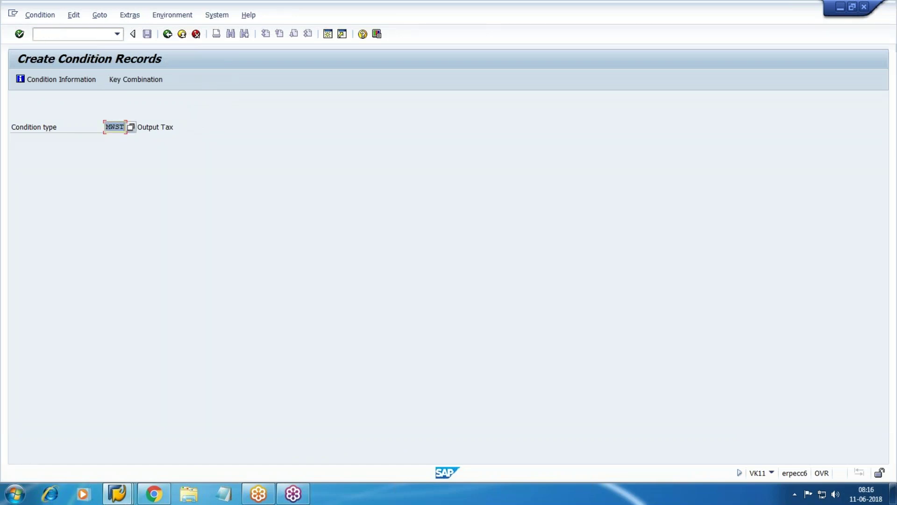
{"action": "left_click", "coordinate": [125, 80]}
{"action": "left_click", "coordinate": [85, 212]}
{"action": "left_click", "coordinate": [320, 247]}
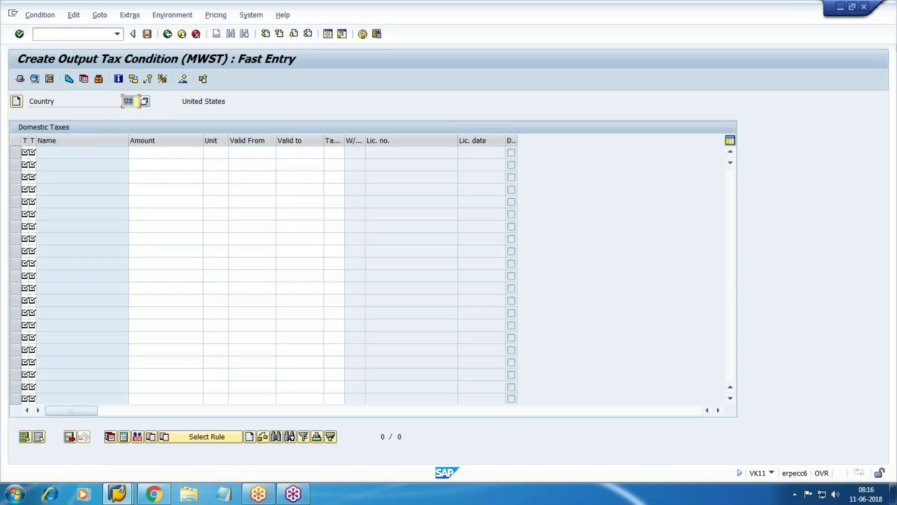
Enter 1 in both tax classification columns of the first domestic tax row
{"action": "left_click", "coordinate": [25, 152]}
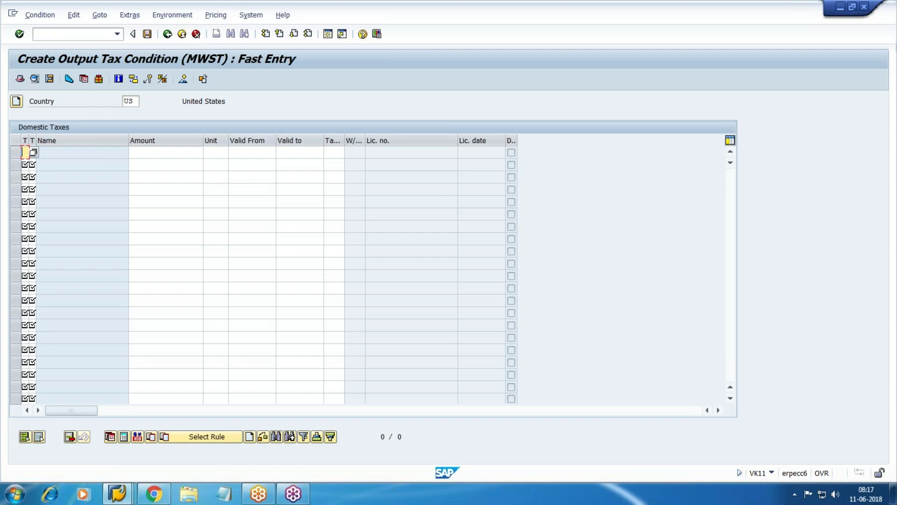
{"action": "type", "text": "1 1"}
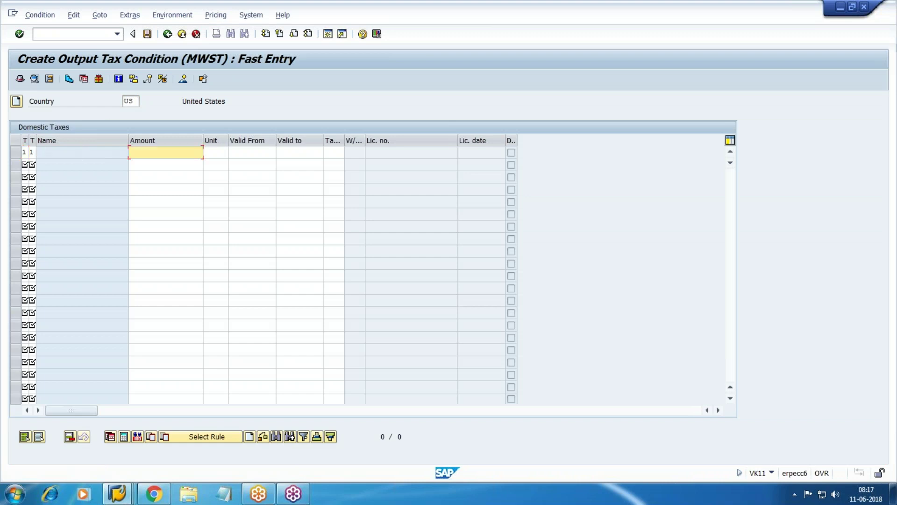
Set the domestic tax row's validity period from 01.02.2018 to 31.12.2018
{"action": "key", "text": "Tab"}
{"action": "key", "text": "Tab"}
{"action": "key", "text": "Tab"}
{"action": "key", "text": "shift+Tab"}
{"action": "type", "text": "01"}
{"action": "key", "text": "Return"}
{"action": "key", "text": "Tab"}
{"action": "key", "text": "shift+Tab"}
{"action": "key", "text": "Delete"}
{"action": "type", "text": "01.02.2018"}
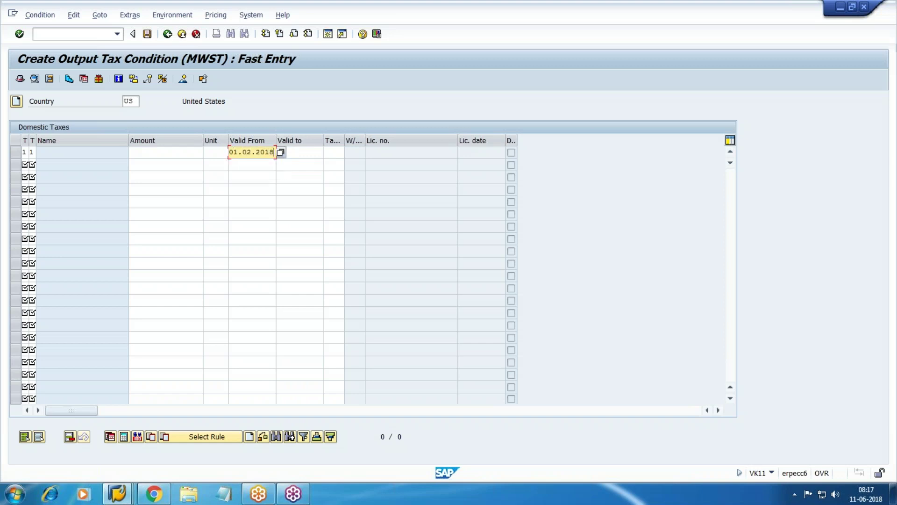
{"action": "key", "text": "Tab"}
{"action": "type", "text": "31"}
{"action": "key", "text": "Down"}
{"action": "key", "text": "Return"}
{"action": "key", "text": "Tab"}
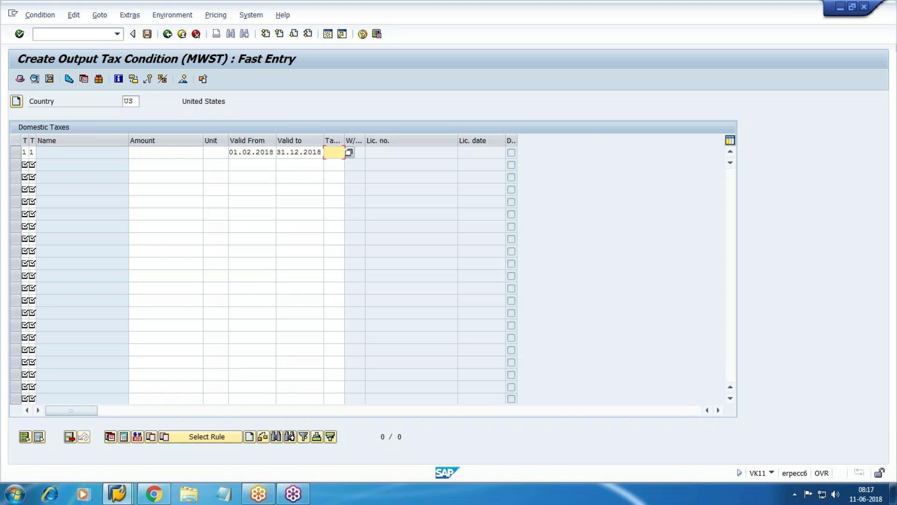
Assign tax code W3 to the domestic tax row and save the MWST condition record
{"action": "type", "text": "W3"}
{"action": "key", "text": "Return"}
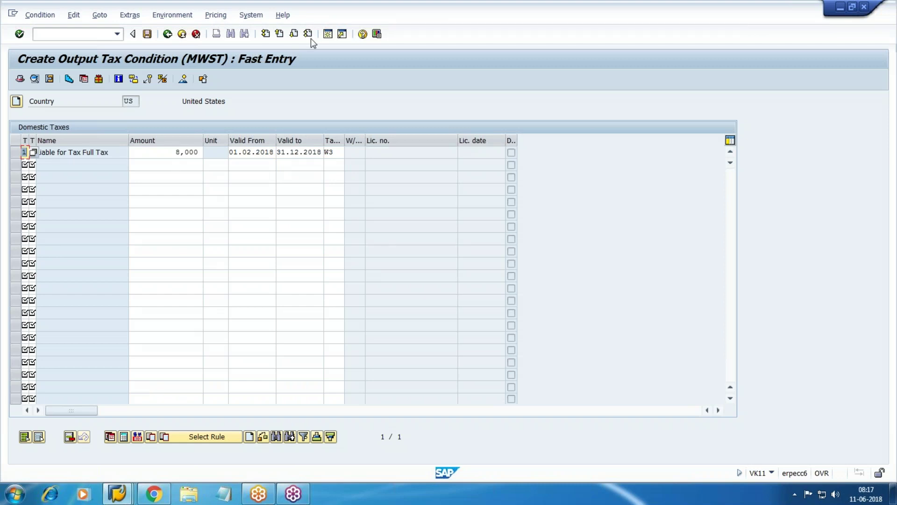
{"action": "left_click", "coordinate": [148, 34]}
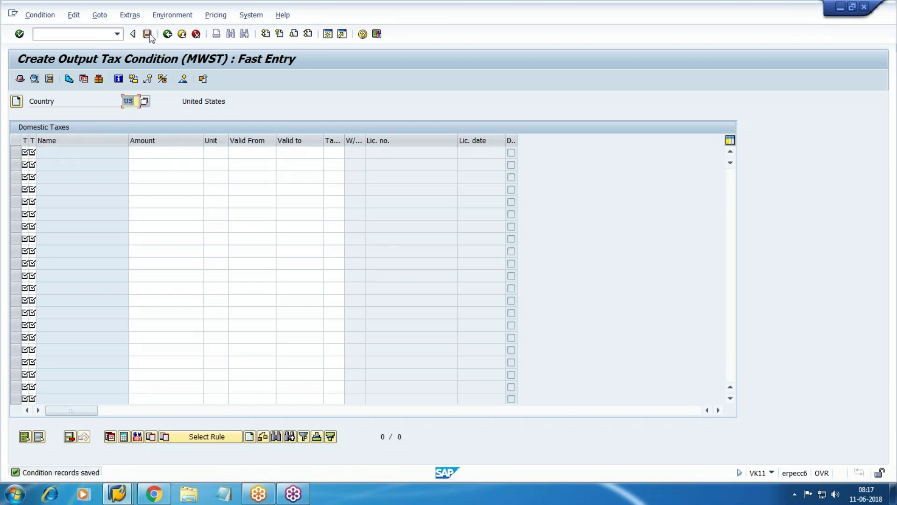
Switch to the Maintain Tax Code session and exit the transaction to the SAP Easy Access menu
{"action": "mouse_move", "coordinate": [154, 494]}
{"action": "mouse_move", "coordinate": [118, 494]}
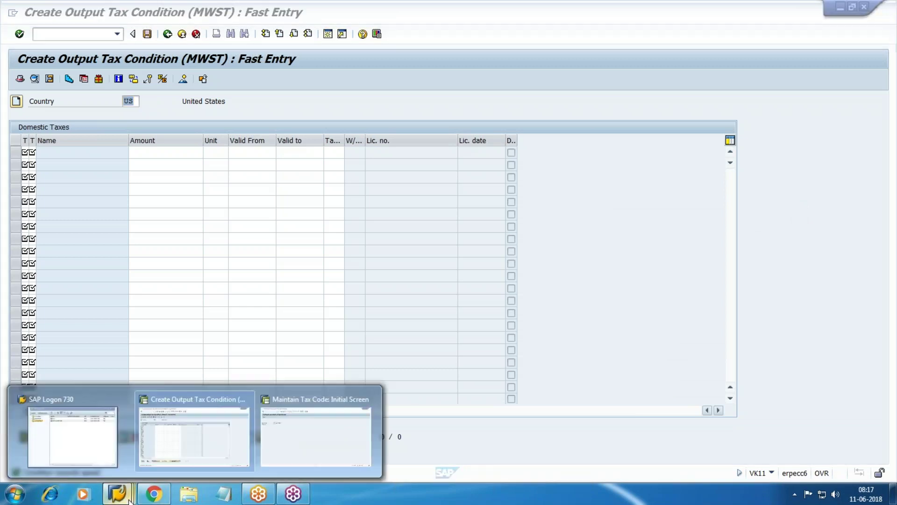
{"action": "left_click", "coordinate": [337, 458]}
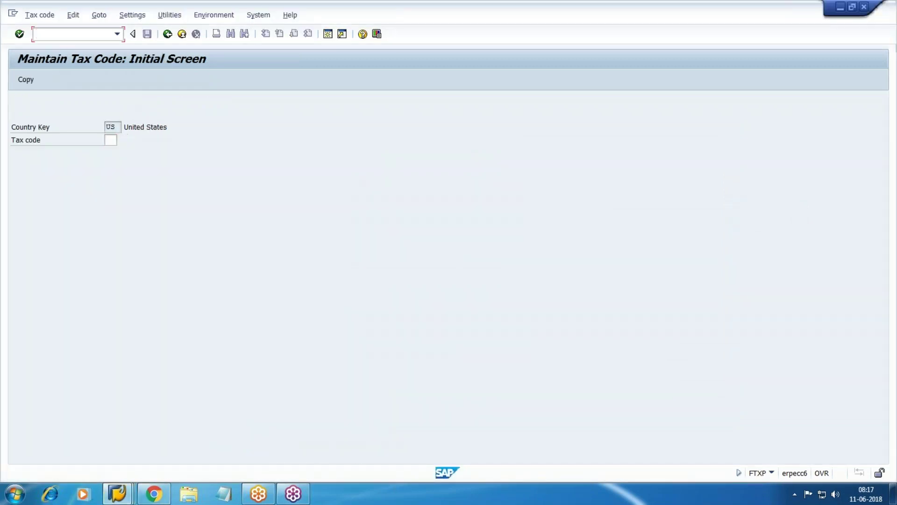
{"action": "type", "text": "/N"}
{"action": "key", "text": "Return"}
Open transaction VA01 for creating sales orders from Logistics, Sales and Distribution, Sales, Order in the SAP menu
{"action": "left_click", "coordinate": [28, 180]}
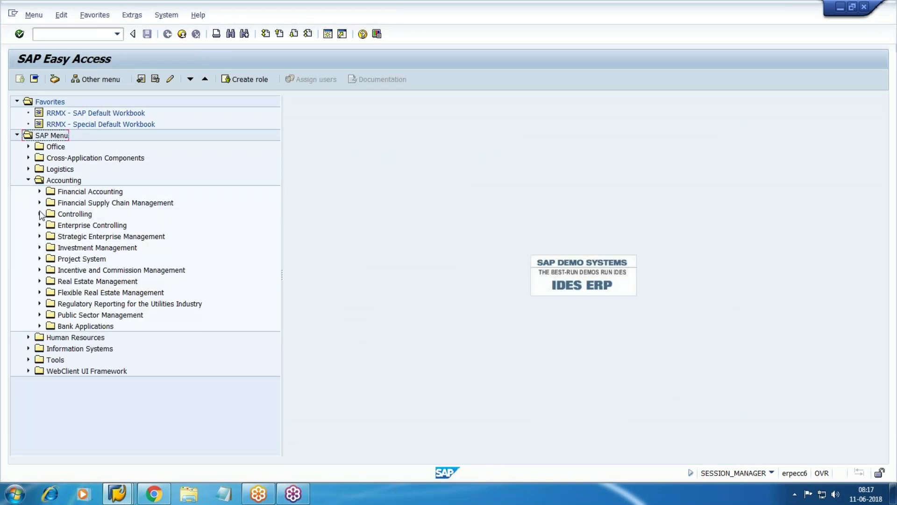
{"action": "left_click", "coordinate": [28, 180]}
{"action": "left_click", "coordinate": [28, 169]}
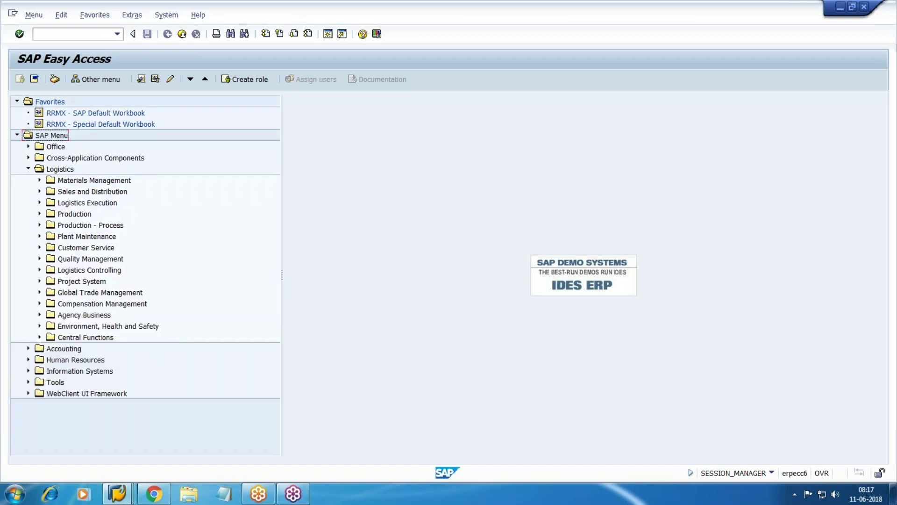
{"action": "left_click", "coordinate": [78, 192]}
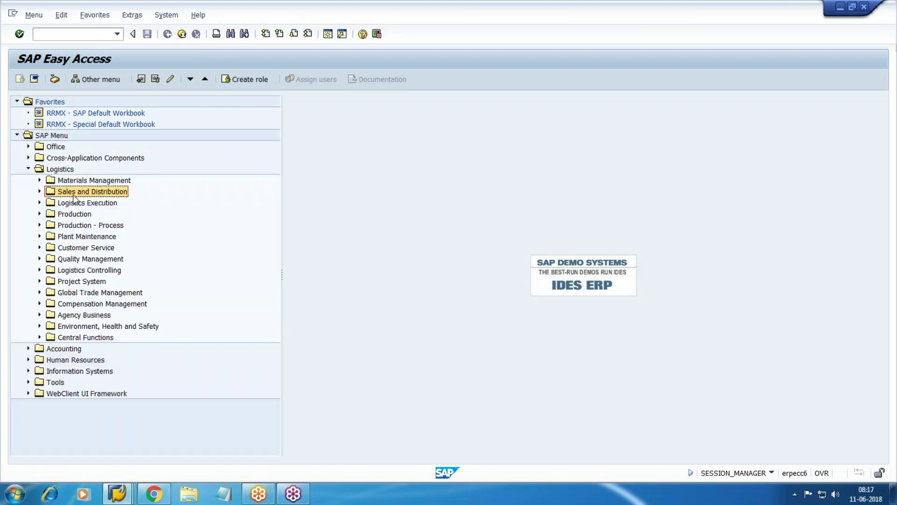
{"action": "left_click", "coordinate": [39, 192]}
{"action": "left_click", "coordinate": [81, 204]}
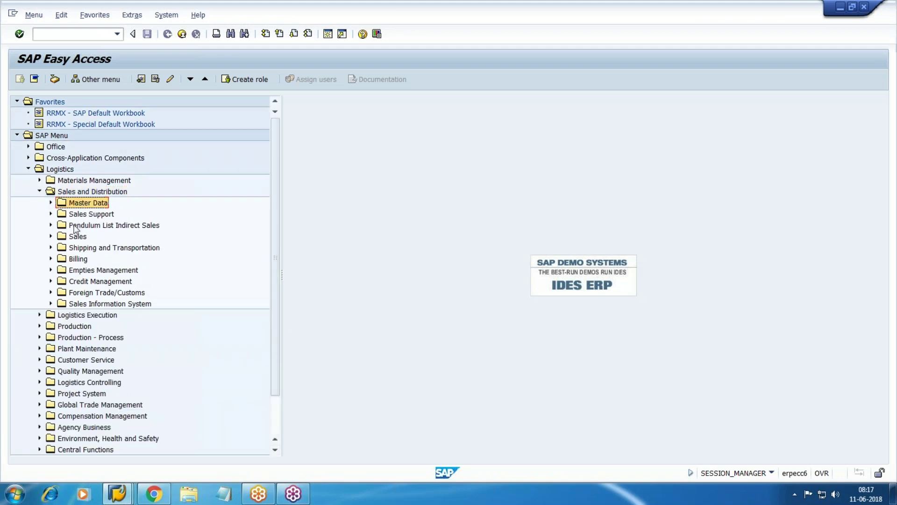
{"action": "left_click", "coordinate": [50, 236]}
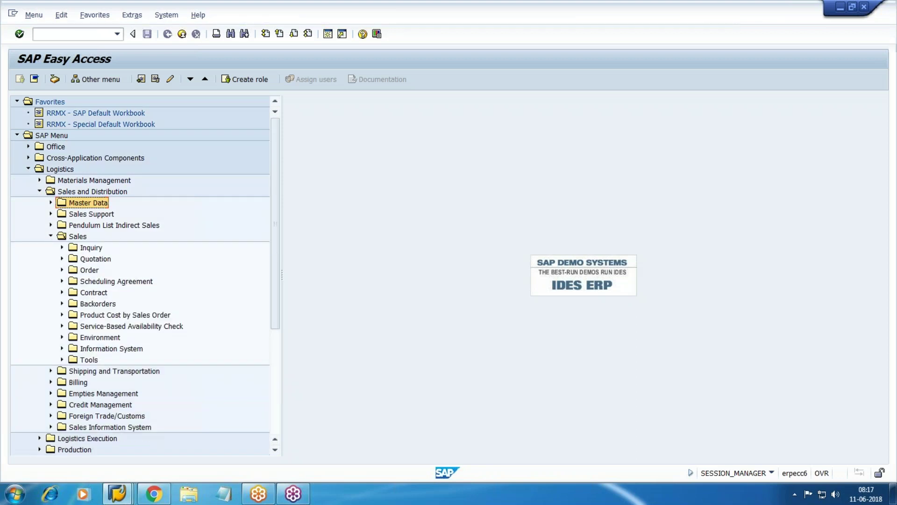
{"action": "scroll", "coordinate": [48, 238], "scroll_direction": "down", "scroll_amount": 1}
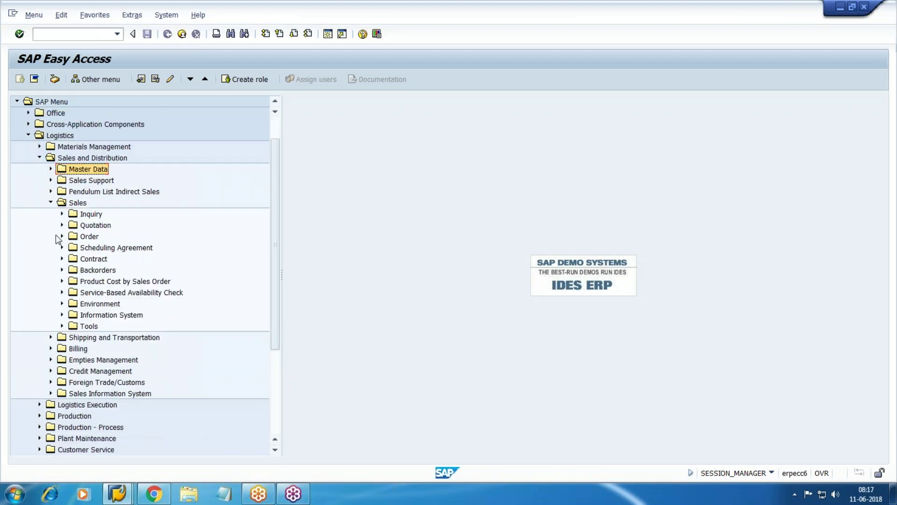
{"action": "left_click", "coordinate": [61, 236]}
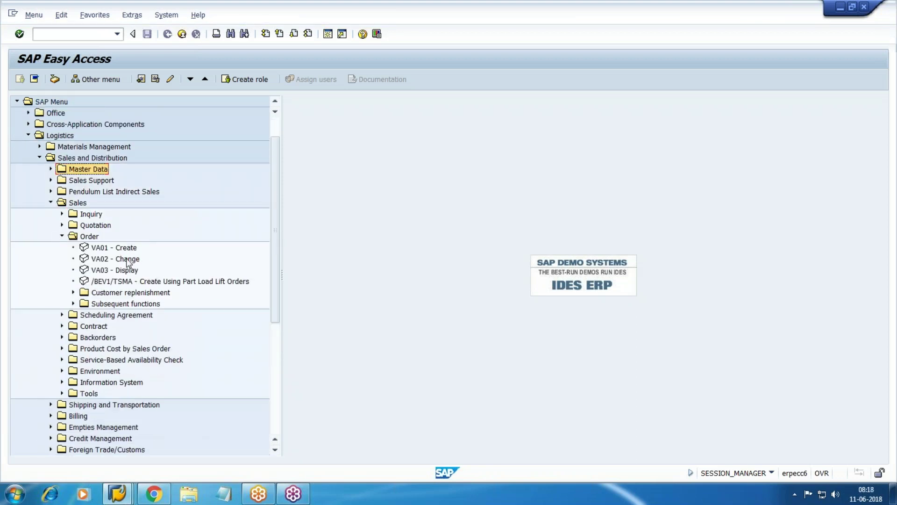
{"action": "double_click", "coordinate": [99, 249]}
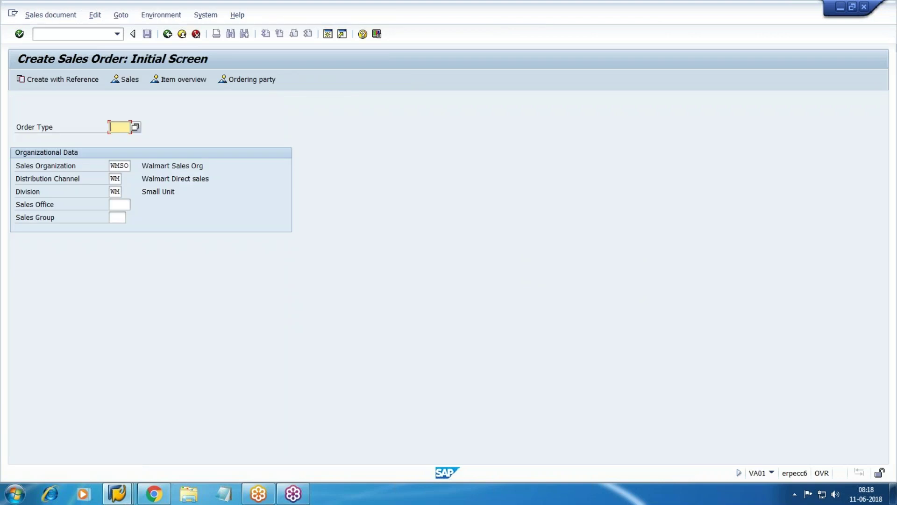
Start a sales order of type OR with sales organization WMSO, distribution channel WM and division WM
{"action": "type", "text": "OR"}
{"action": "key", "text": "Tab"}
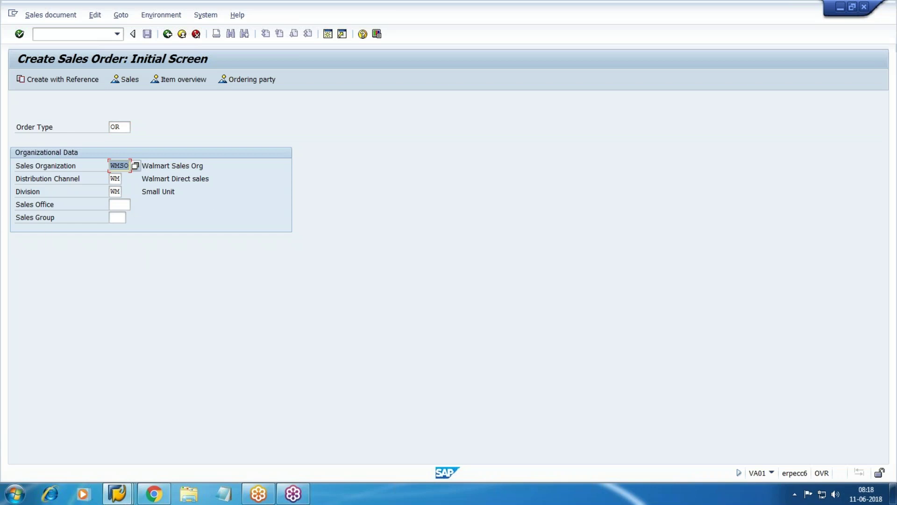
{"action": "left_click", "coordinate": [20, 34]}
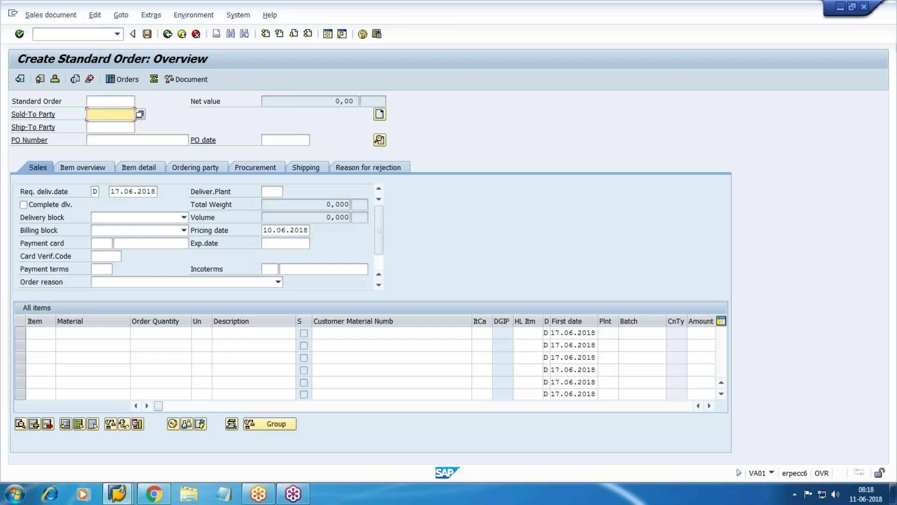
Look up the customers of sales organization WMSO and choose WALMART SD TEST CUSTOMER as the sold-to party
{"action": "key", "text": "F4"}
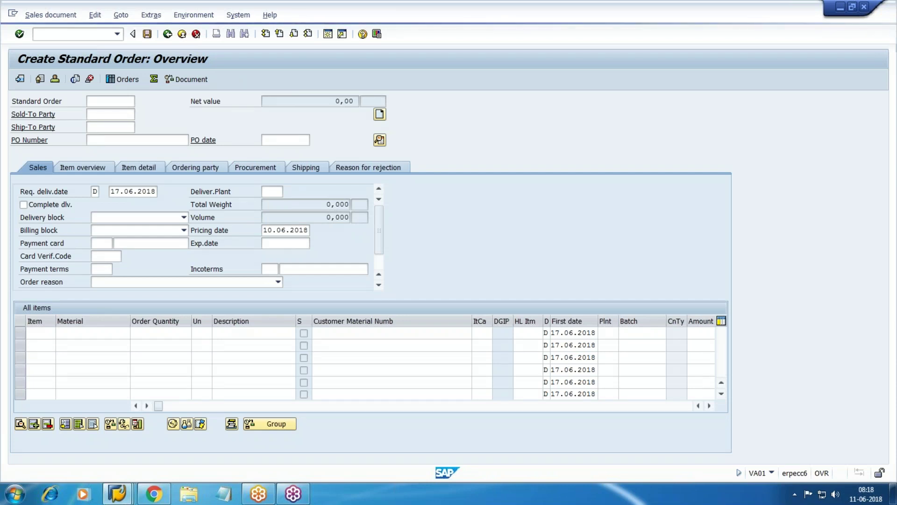
{"action": "left_click", "coordinate": [301, 276]}
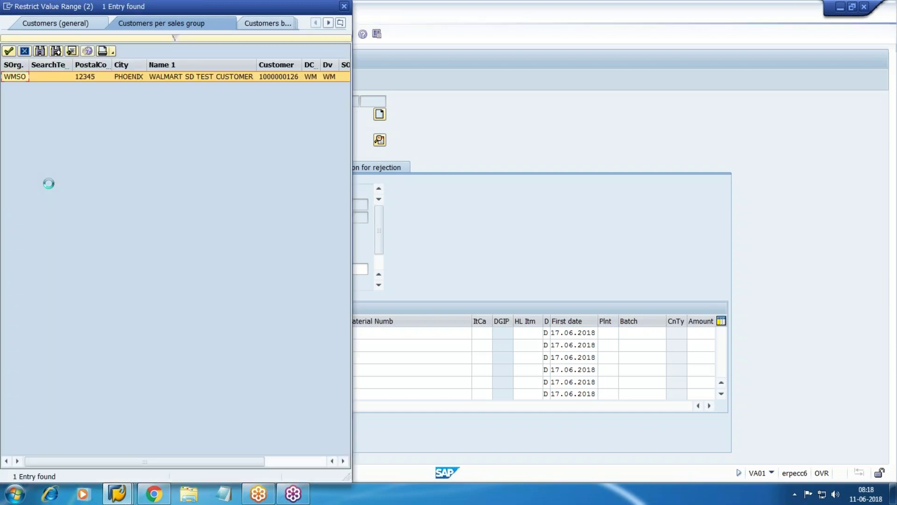
{"action": "double_click", "coordinate": [47, 80]}
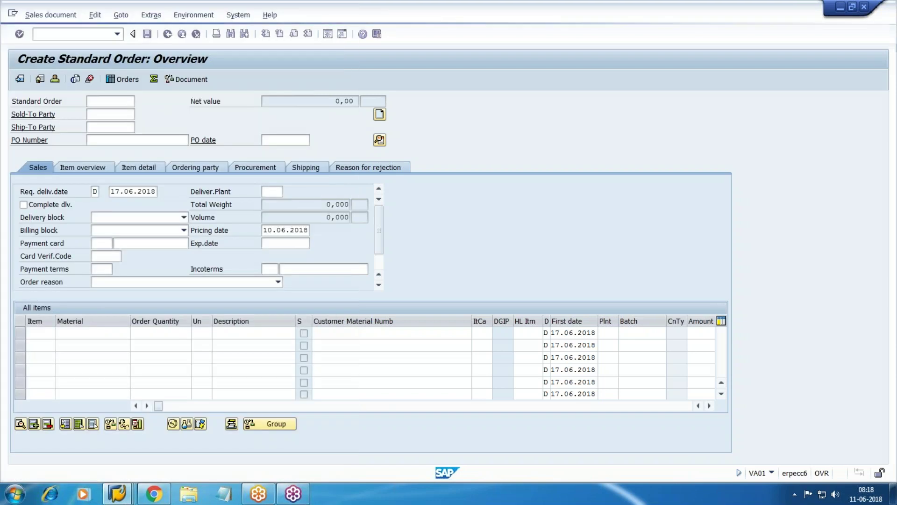
{"action": "key", "text": "Tab"}
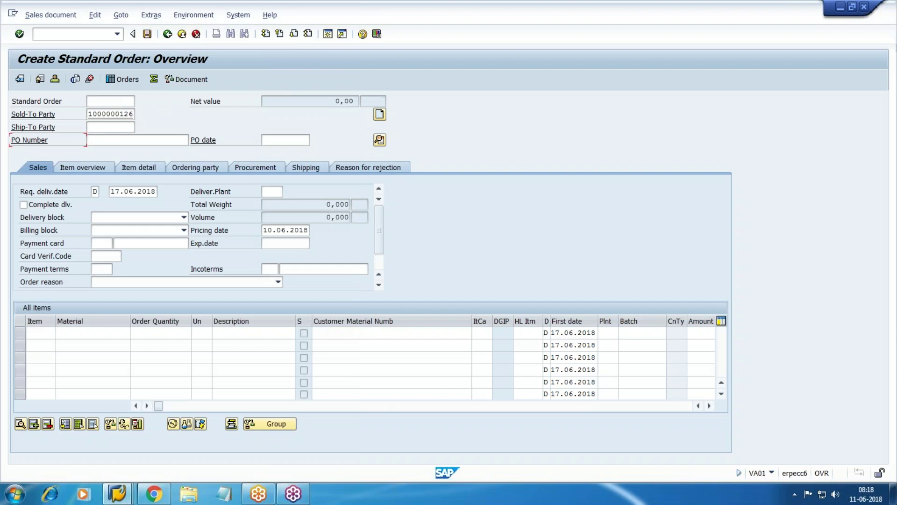
{"action": "key", "text": "Tab"}
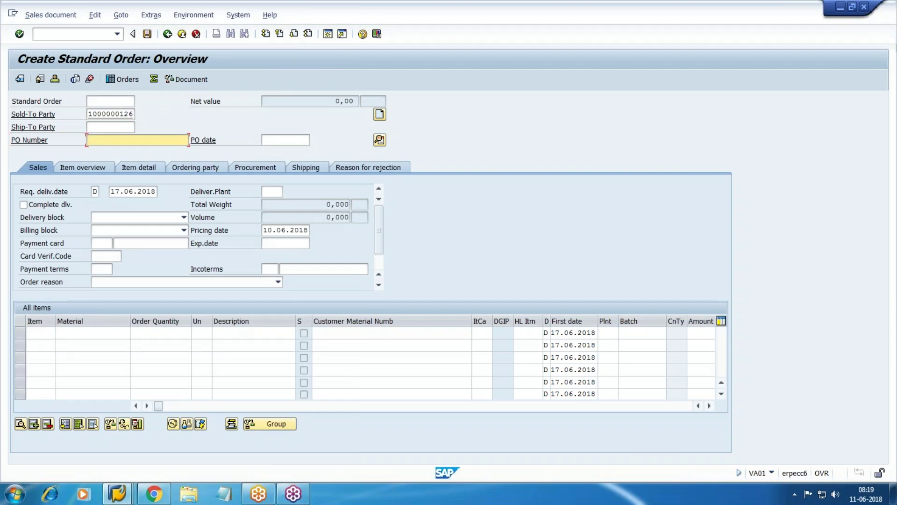
Enter the PO number, the PO date 09.06.2018 and the requested delivery date 10.06.2018
{"action": "type", "text": "111"}
{"action": "key", "text": "Tab"}
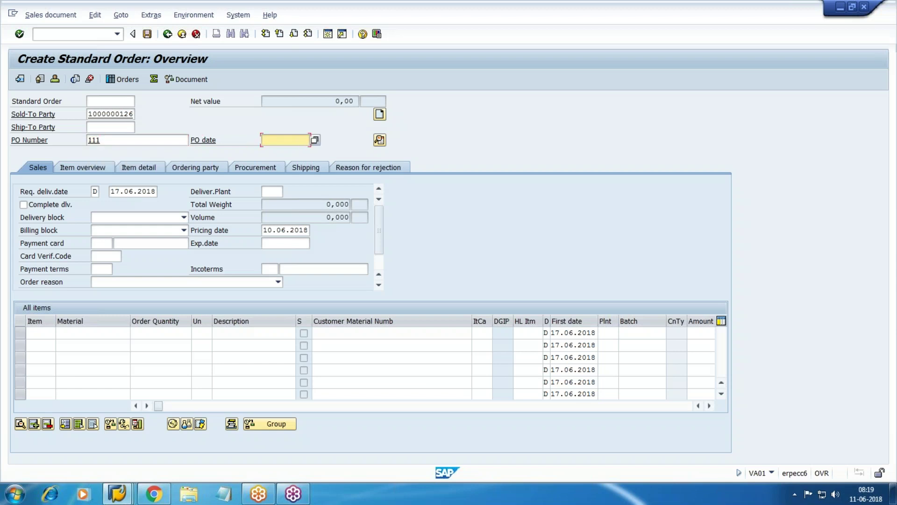
{"action": "key", "text": "Return"}
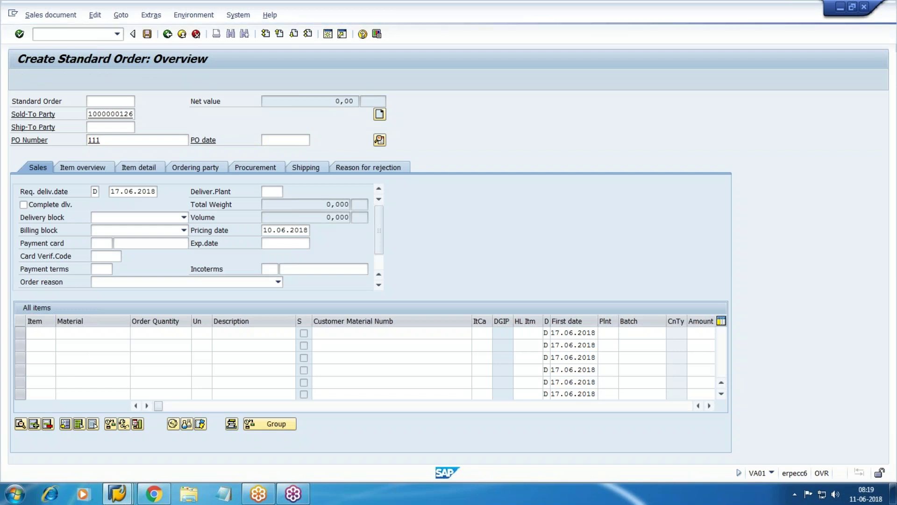
{"action": "double_click", "coordinate": [241, 258]}
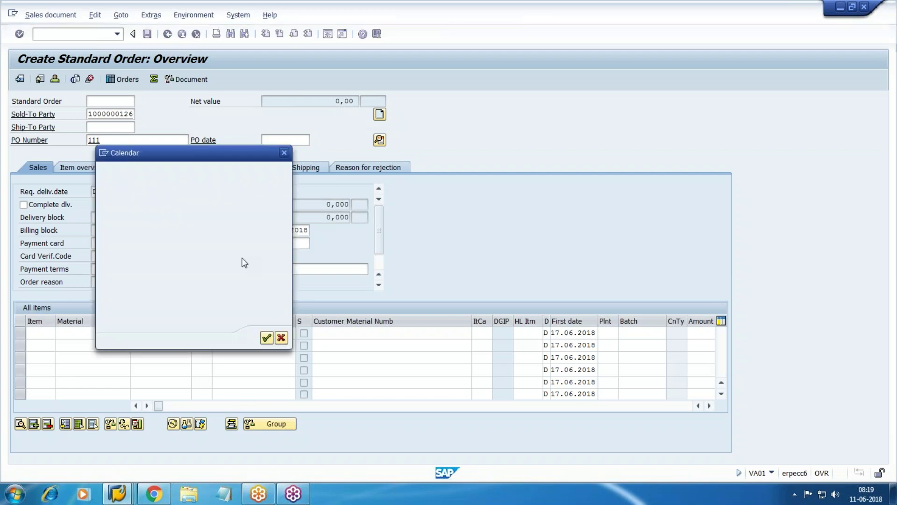
{"action": "key", "text": "Tab"}
{"action": "key", "text": "Tab"}
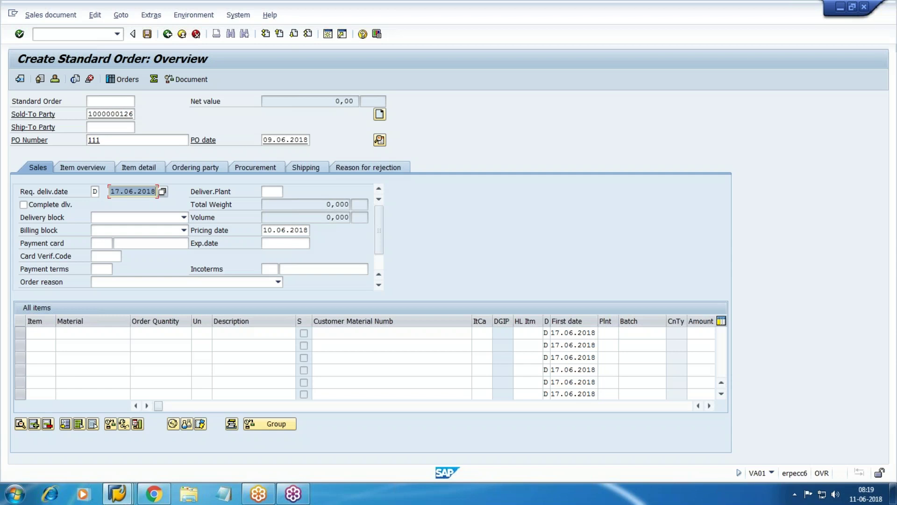
{"action": "key", "text": "F4"}
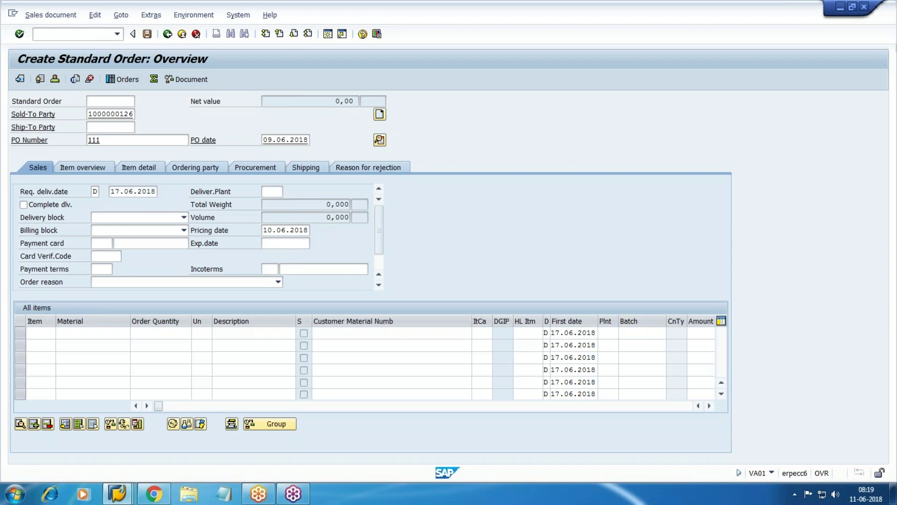
{"action": "key", "text": "Return"}
Check the plant code in the Google Docs working notes, set the delivering plant to WM1 and enable complete delivery
{"action": "left_click", "coordinate": [153, 494]}
{"action": "scroll", "coordinate": [260, 279], "scroll_direction": "up", "scroll_amount": 20}
{"action": "scroll", "coordinate": [260, 279], "scroll_direction": "up", "scroll_amount": 20}
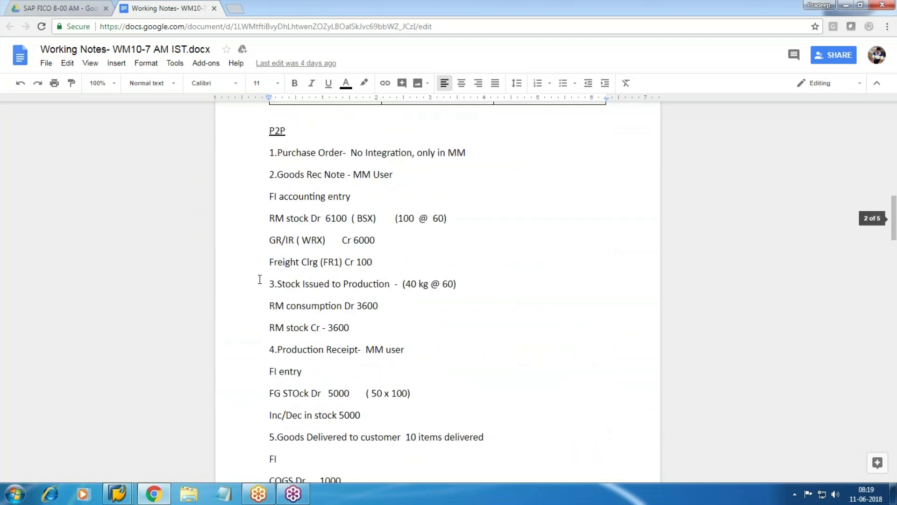
{"action": "scroll", "coordinate": [260, 279], "scroll_direction": "up", "scroll_amount": 15}
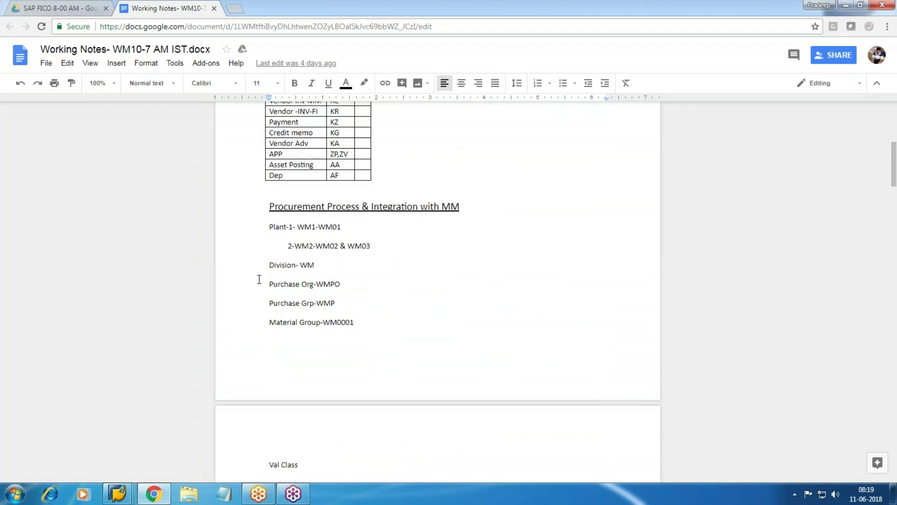
{"action": "scroll", "coordinate": [896, 300], "scroll_direction": "down", "scroll_amount": 1}
{"action": "left_click_drag", "start_coordinate": [896, 299], "coordinate": [847, 461]}
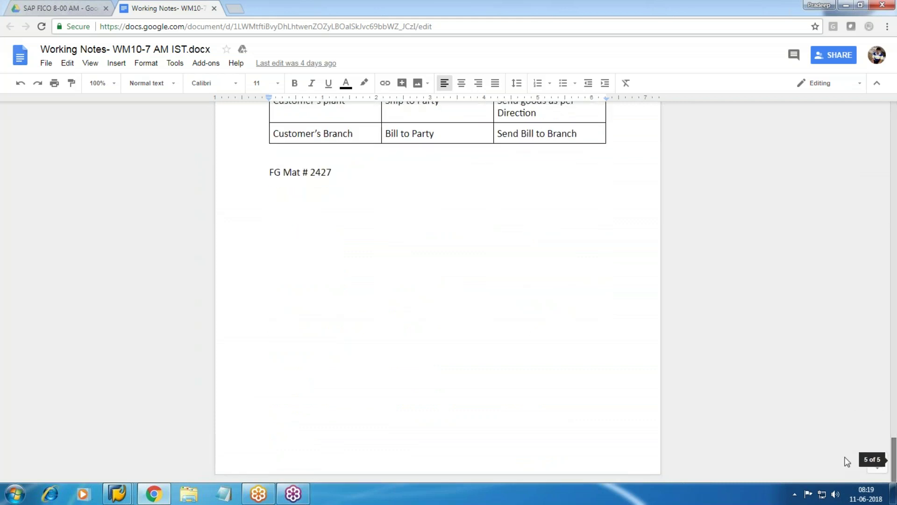
{"action": "key", "text": "alt+Tab"}
{"action": "type", "text": "WM"}
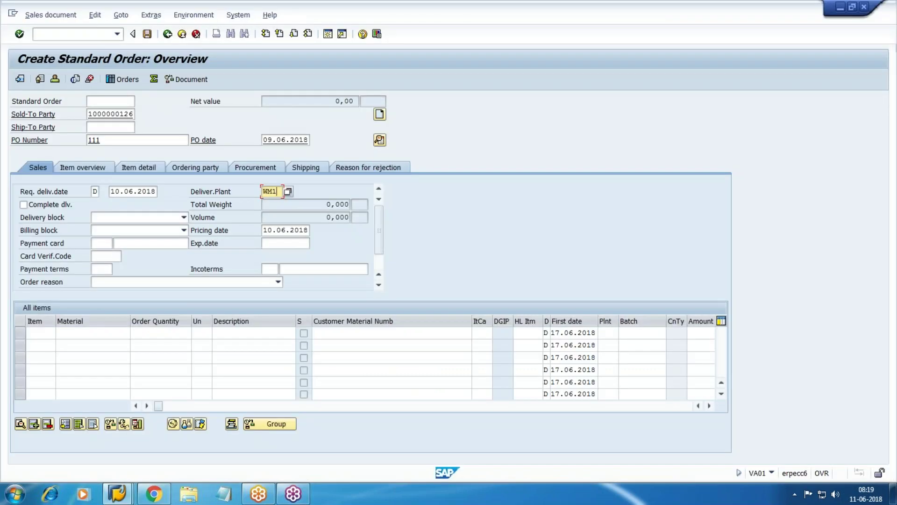
{"action": "key", "text": "Tab"}
{"action": "key", "text": "Tab"}
{"action": "key", "text": "Tab"}
{"action": "key", "text": "Tab"}
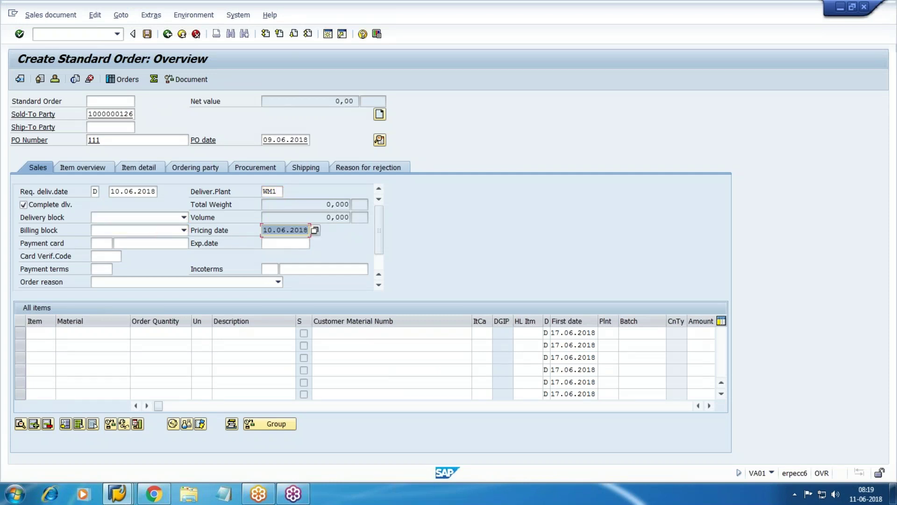
Set the order's payment terms to 0001
{"action": "key", "text": "Tab"}
{"action": "key", "text": "Tab"}
{"action": "key", "text": "Tab"}
{"action": "key", "text": "Tab"}
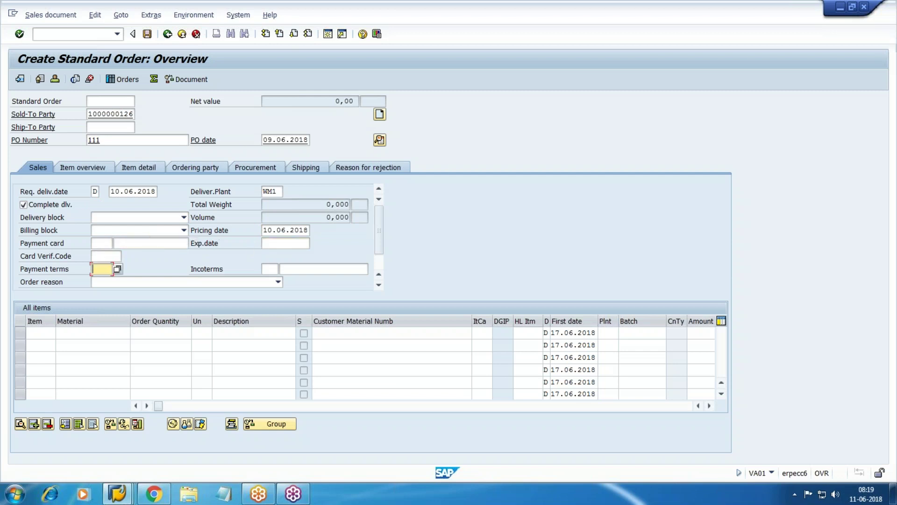
{"action": "type", "text": "0"}
{"action": "key", "text": "Down"}
{"action": "key", "text": "Return"}
{"action": "key", "text": "Tab"}
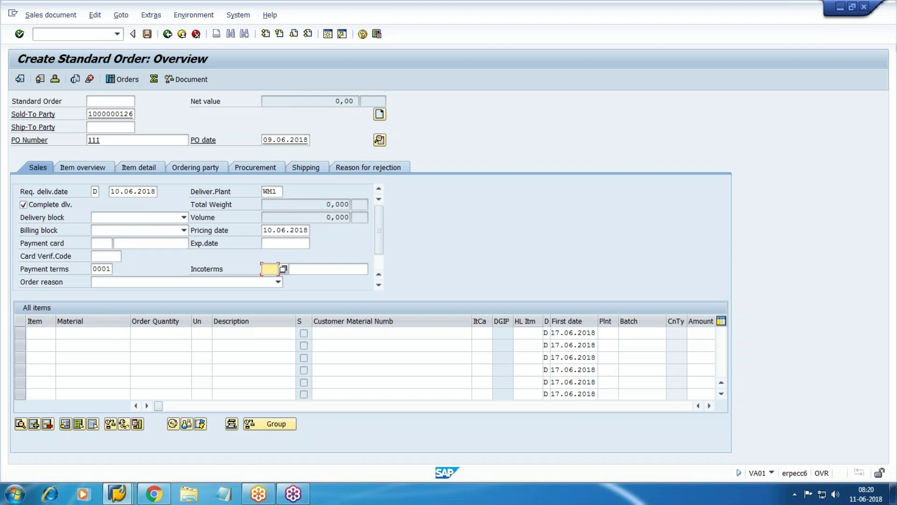
Choose EXW (From plant) as the order's Incoterms
{"action": "key", "text": "F4"}
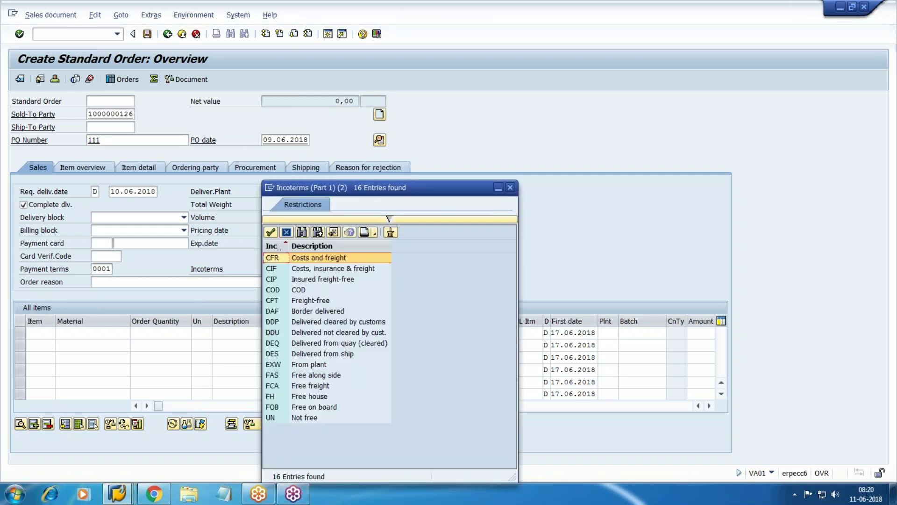
{"action": "left_click", "coordinate": [294, 365]}
{"action": "key", "text": "Return"}
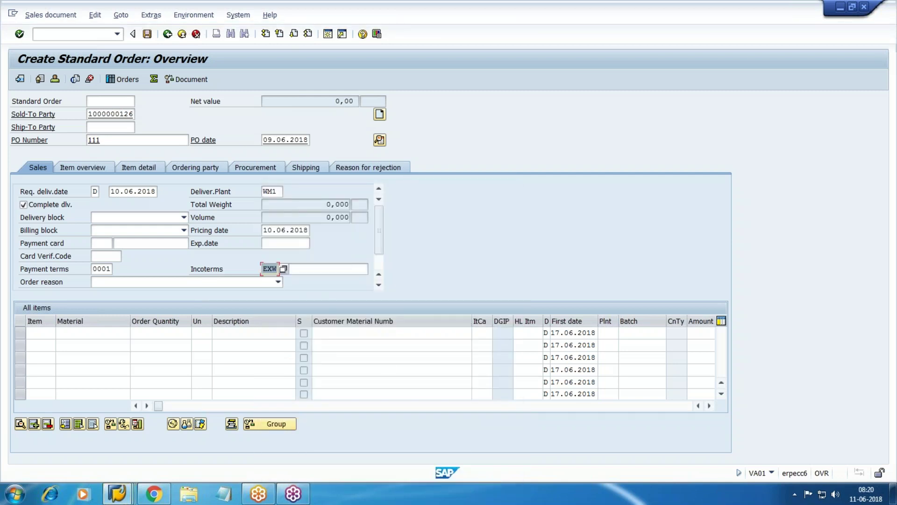
Enter item 10 in the order's item list with material 2427 and an order quantity of 10
{"action": "key", "text": "Tab"}
{"action": "key", "text": "Tab"}
{"action": "key", "text": "Tab"}
{"action": "key", "text": "Tab"}
{"action": "key", "text": "Tab"}
{"action": "key", "text": "shift+Tab"}
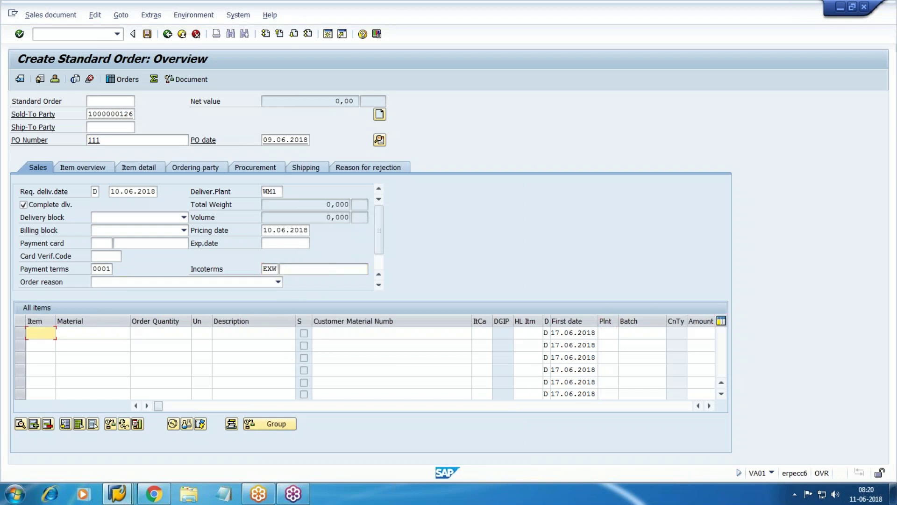
{"action": "type", "text": "10"}
{"action": "key", "text": "Tab"}
{"action": "type", "text": "2427"}
{"action": "key", "text": "Tab"}
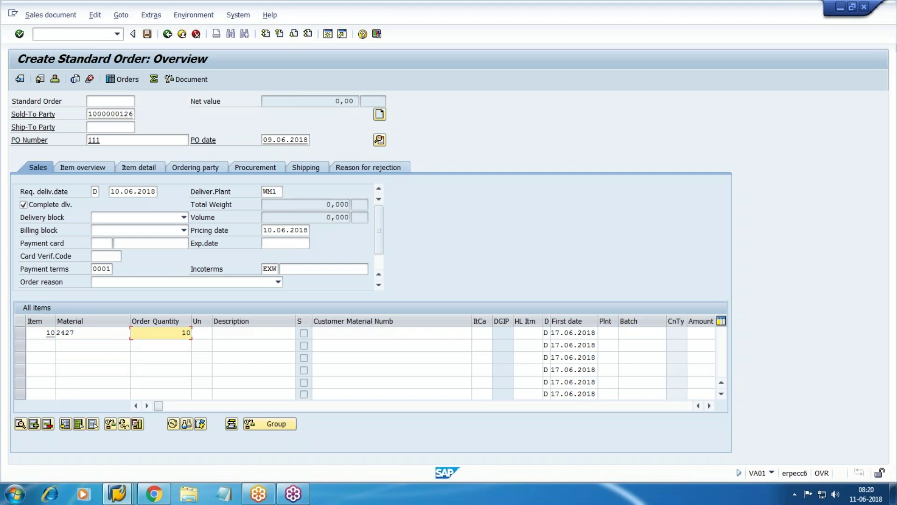
Set the plant of item 10 to WM1 and validate the order entries
{"action": "key", "text": "Tab"}
{"action": "key", "text": "Tab"}
{"action": "key", "text": "Tab"}
{"action": "key", "text": "Tab"}
{"action": "key", "text": "Tab"}
{"action": "key", "text": "Tab"}
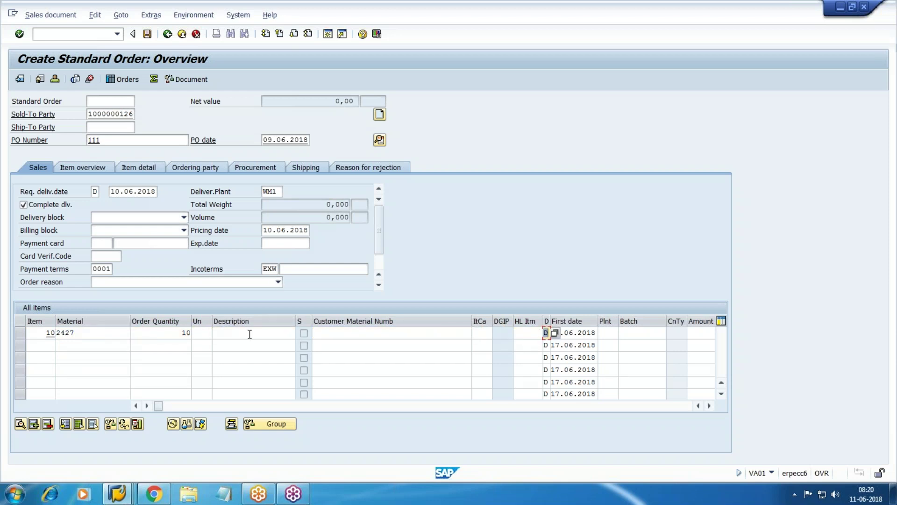
{"action": "key", "text": "Tab"}
{"action": "key", "text": "Tab"}
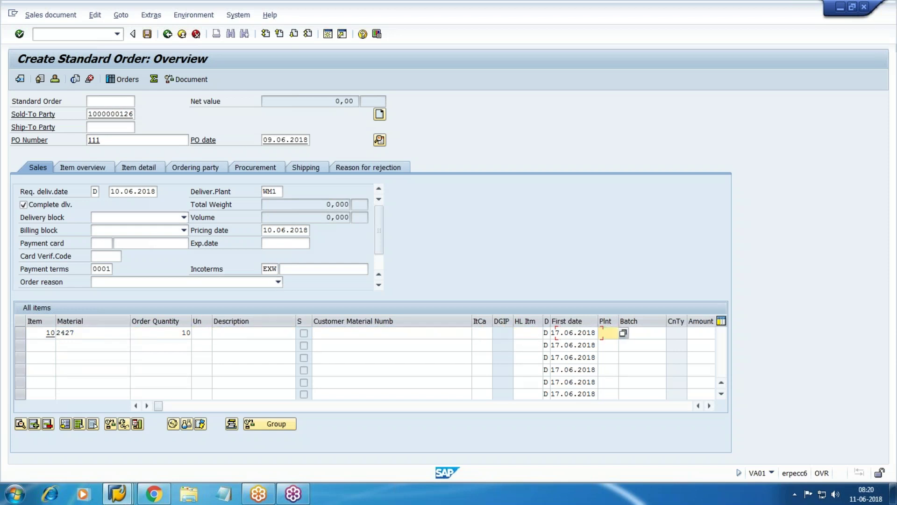
{"action": "type", "text": "WM"}
{"action": "key", "text": "Return"}
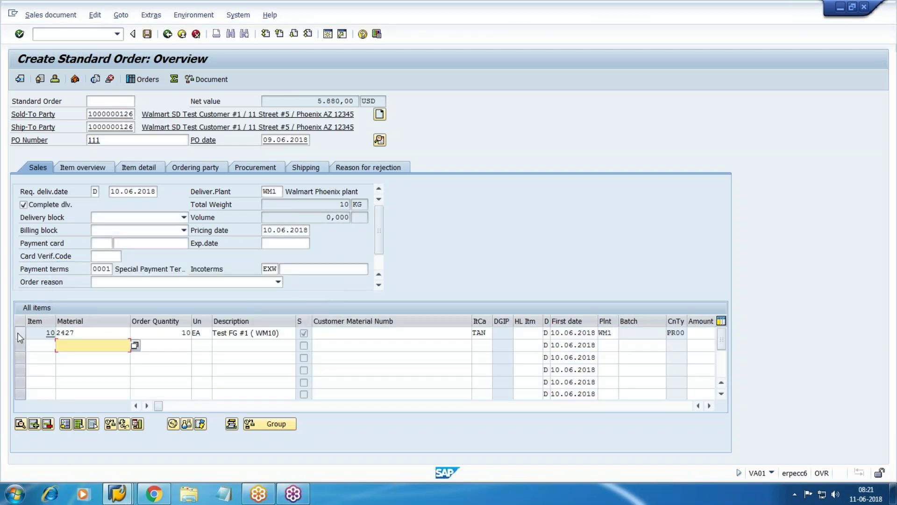
Check the order for incomplete data and open the pricing conditions of item 10
{"action": "left_click", "coordinate": [20, 338]}
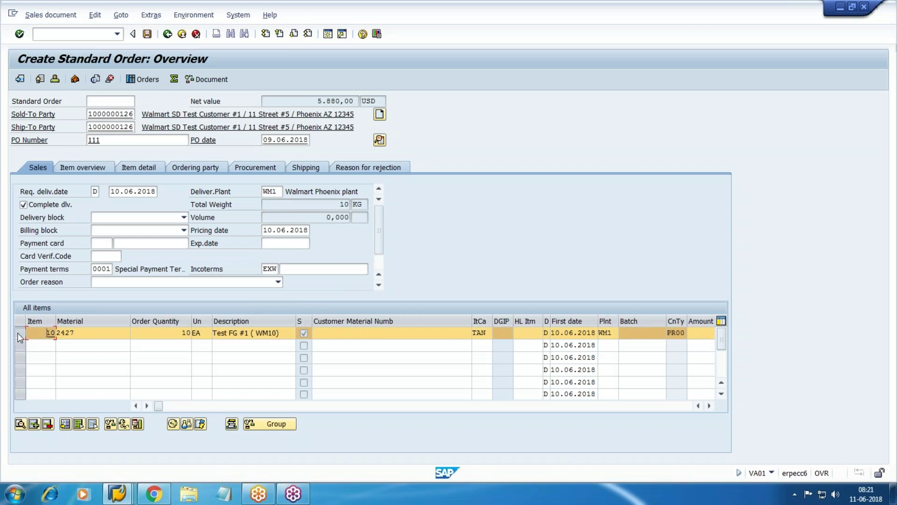
{"action": "left_click", "coordinate": [91, 16]}
{"action": "left_click", "coordinate": [144, 173]}
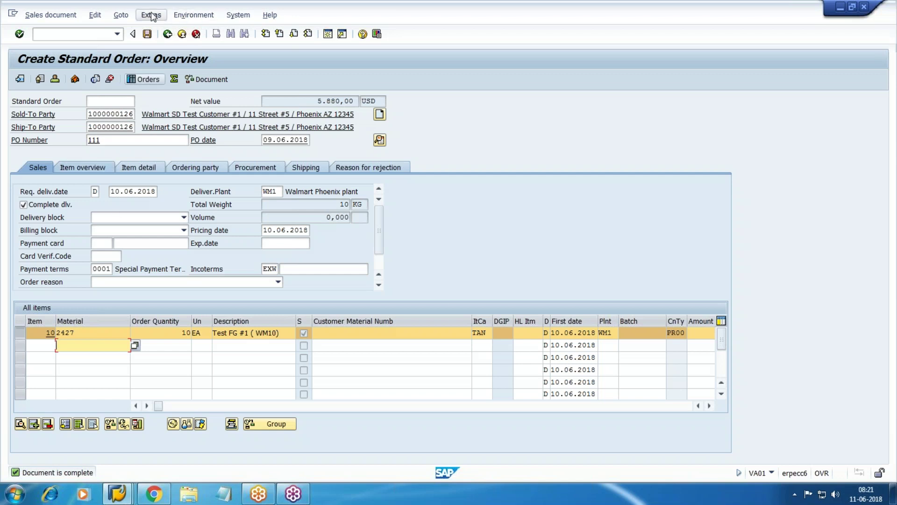
{"action": "left_click", "coordinate": [121, 15]}
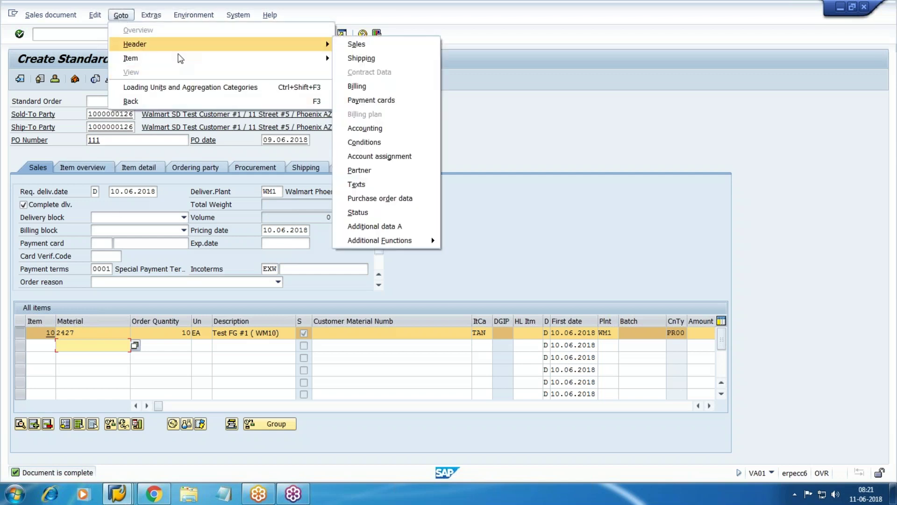
{"action": "mouse_move", "coordinate": [177, 59]}
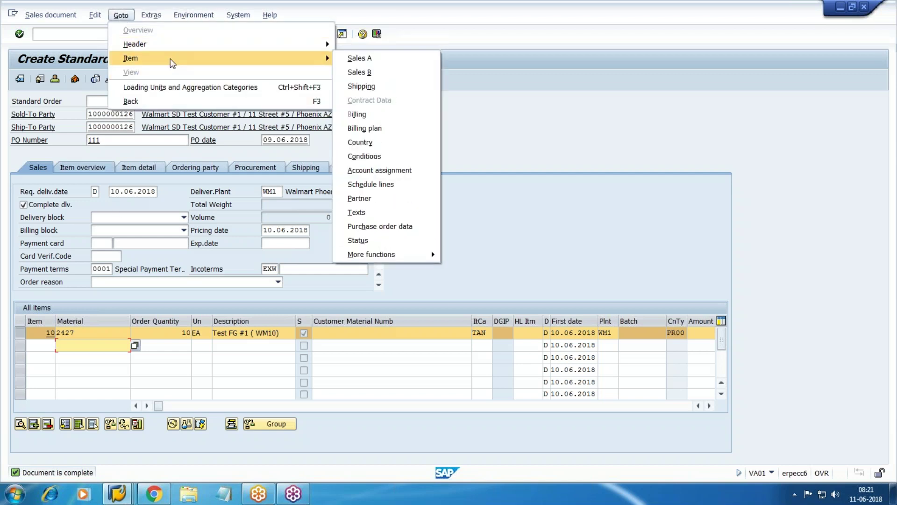
{"action": "left_click", "coordinate": [381, 157]}
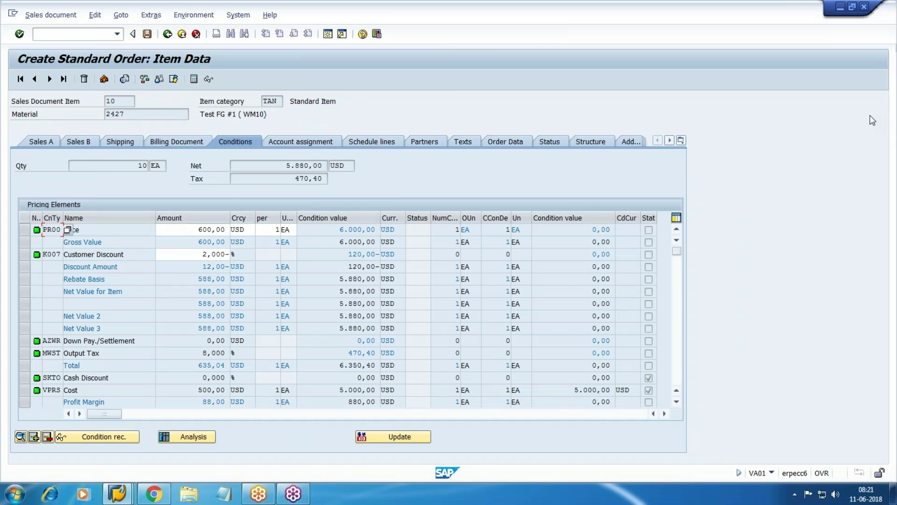
Examine item 10's price, customer discount, net value, output tax, cost and profit margin
{"action": "left_click", "coordinate": [893, 146]}
{"action": "left_click", "coordinate": [829, 174]}
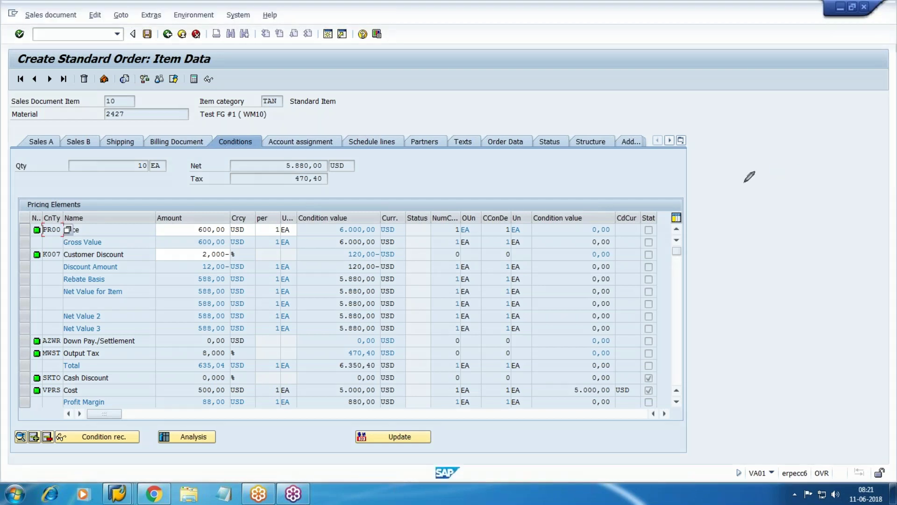
{"action": "mouse_move", "coordinate": [242, 229]}
{"action": "left_mouse_down"}
{"action": "mouse_move", "coordinate": [196, 232]}
{"action": "mouse_move", "coordinate": [207, 211]}
{"action": "mouse_move", "coordinate": [241, 219]}
{"action": "left_mouse_up"}
{"action": "mouse_move", "coordinate": [328, 225]}
{"action": "left_mouse_down"}
{"action": "mouse_move", "coordinate": [332, 235]}
{"action": "mouse_move", "coordinate": [411, 226]}
{"action": "mouse_move", "coordinate": [374, 237]}
{"action": "left_mouse_up"}
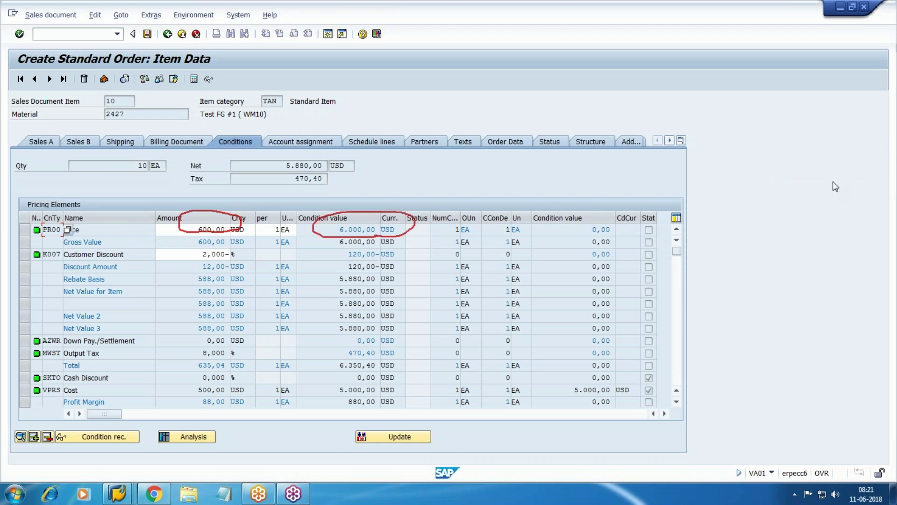
{"action": "left_click", "coordinate": [809, 214]}
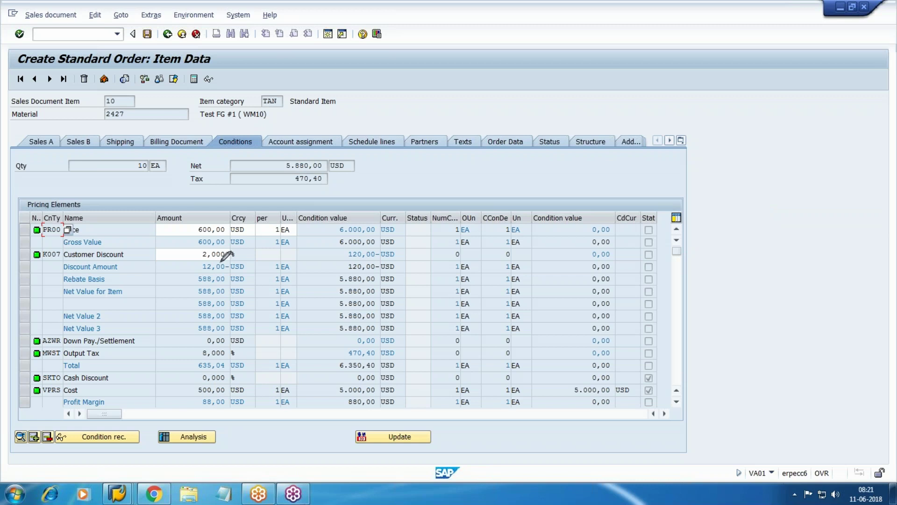
{"action": "left_click_drag", "start_coordinate": [379, 254], "coordinate": [413, 231]}
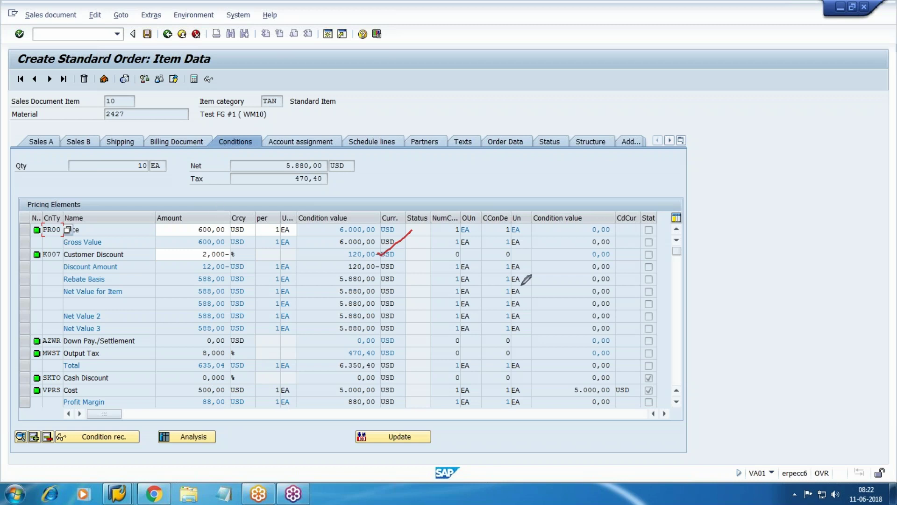
{"action": "mouse_move", "coordinate": [504, 73]}
{"action": "left_mouse_down"}
{"action": "mouse_move", "coordinate": [511, 105]}
{"action": "mouse_move", "coordinate": [556, 96]}
{"action": "mouse_move", "coordinate": [590, 63]}
{"action": "left_mouse_up"}
{"action": "mouse_move", "coordinate": [528, 136]}
{"action": "left_mouse_down"}
{"action": "mouse_move", "coordinate": [531, 150]}
{"action": "mouse_move", "coordinate": [525, 143]}
{"action": "mouse_move", "coordinate": [575, 139]}
{"action": "mouse_move", "coordinate": [621, 113]}
{"action": "left_mouse_up"}
{"action": "left_click_drag", "start_coordinate": [520, 174], "coordinate": [669, 151]}
{"action": "left_click", "coordinate": [578, 182]}
{"action": "left_click_drag", "start_coordinate": [579, 202], "coordinate": [578, 183]}
{"action": "mouse_move", "coordinate": [599, 179]}
{"action": "left_mouse_down"}
{"action": "mouse_move", "coordinate": [603, 193]}
{"action": "mouse_move", "coordinate": [639, 174]}
{"action": "left_mouse_up"}
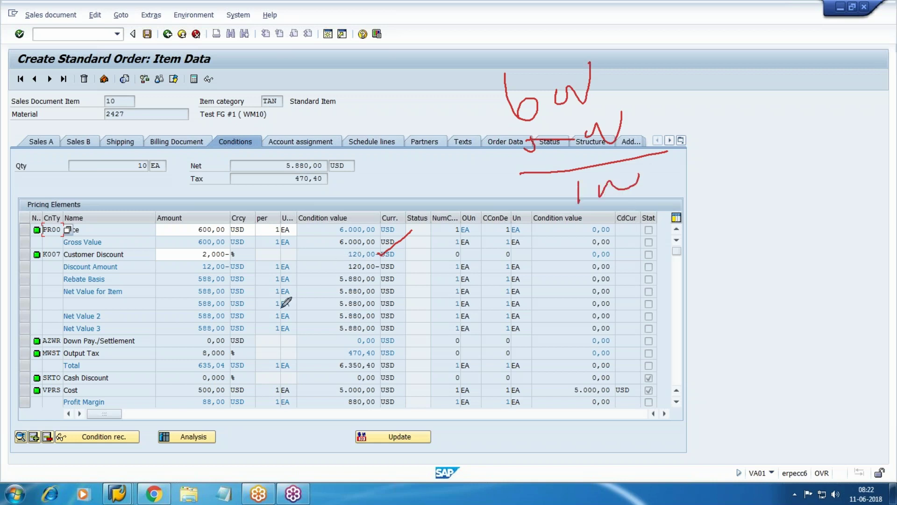
{"action": "mouse_move", "coordinate": [584, 221]}
{"action": "left_mouse_down"}
{"action": "mouse_move", "coordinate": [641, 211]}
{"action": "mouse_move", "coordinate": [577, 242]}
{"action": "left_mouse_up"}
{"action": "mouse_move", "coordinate": [636, 225]}
{"action": "left_mouse_down"}
{"action": "mouse_move", "coordinate": [638, 253]}
{"action": "mouse_move", "coordinate": [665, 245]}
{"action": "left_mouse_up"}
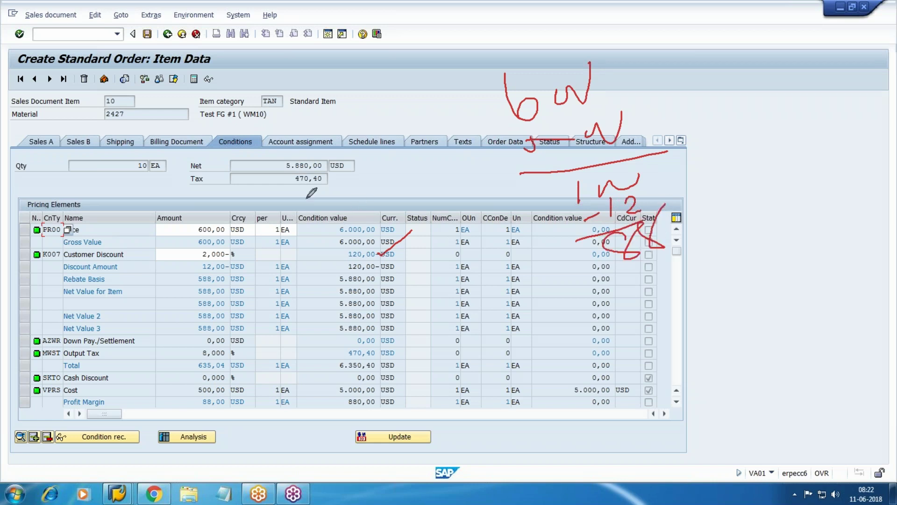
{"action": "mouse_move", "coordinate": [321, 192]}
{"action": "left_mouse_down"}
{"action": "mouse_move", "coordinate": [293, 173]}
{"action": "mouse_move", "coordinate": [333, 187]}
{"action": "left_mouse_up"}
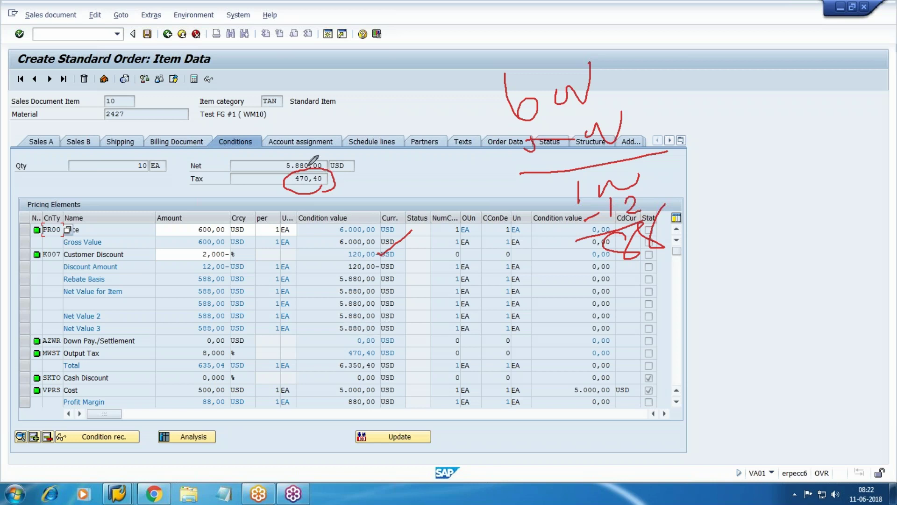
{"action": "left_click_drag", "start_coordinate": [301, 158], "coordinate": [326, 136]}
{"action": "left_click_drag", "start_coordinate": [262, 218], "coordinate": [505, 165]}
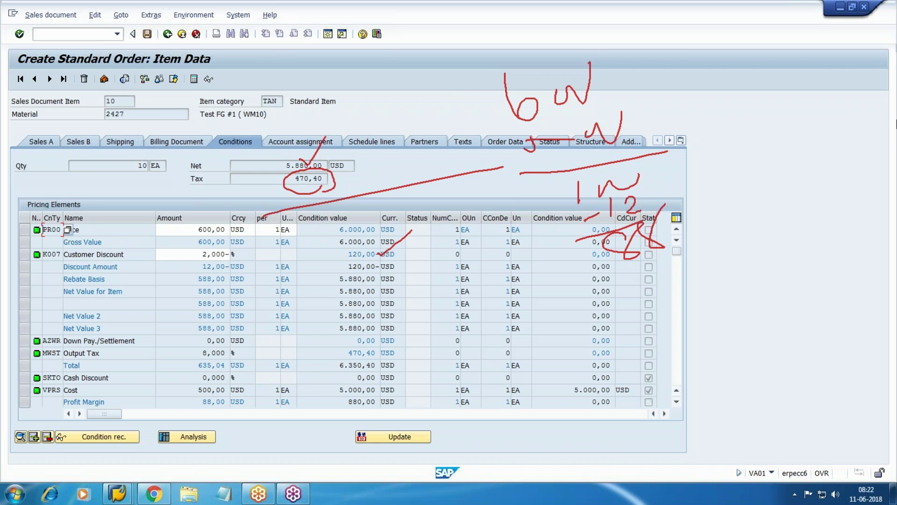
{"action": "left_click", "coordinate": [817, 216]}
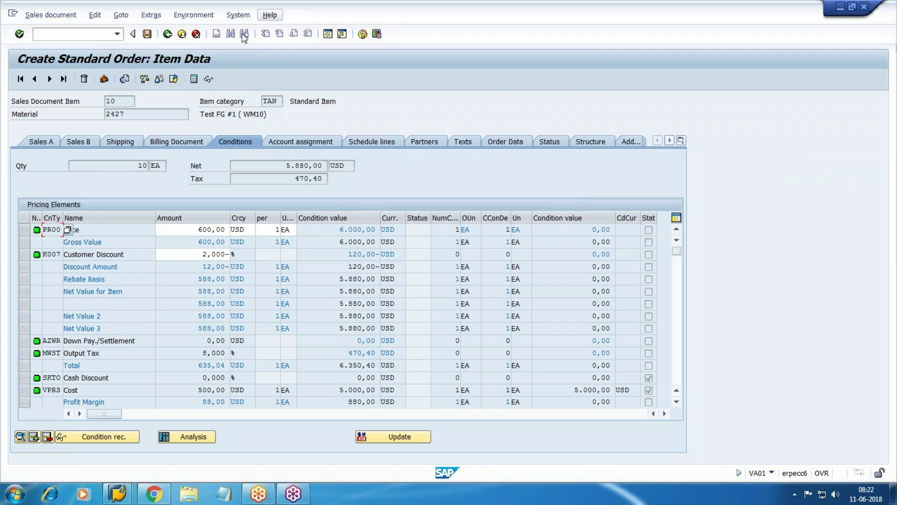
Save the sales order and record its number in the Google Docs working notes as a "Sales Order #" line
{"action": "left_click", "coordinate": [146, 33]}
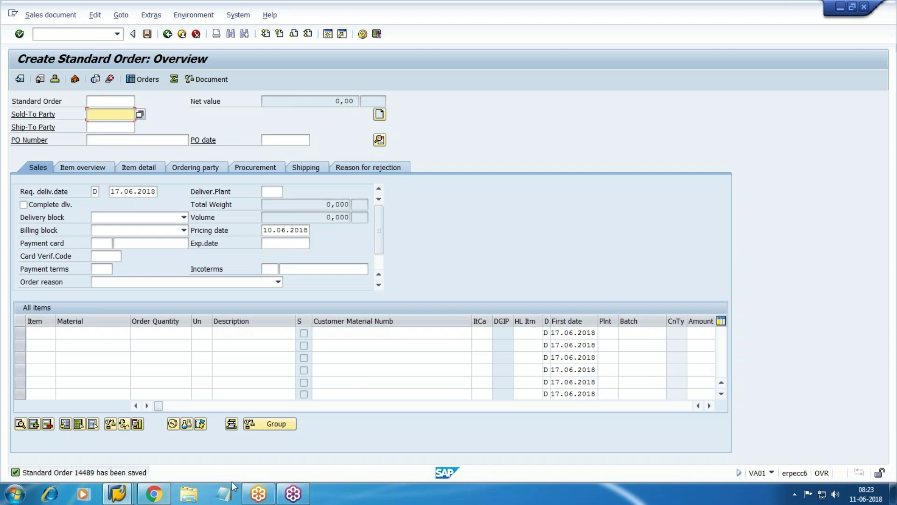
{"action": "left_click", "coordinate": [153, 494]}
{"action": "key", "text": "Return"}
{"action": "type", "text": "Sales Order "}
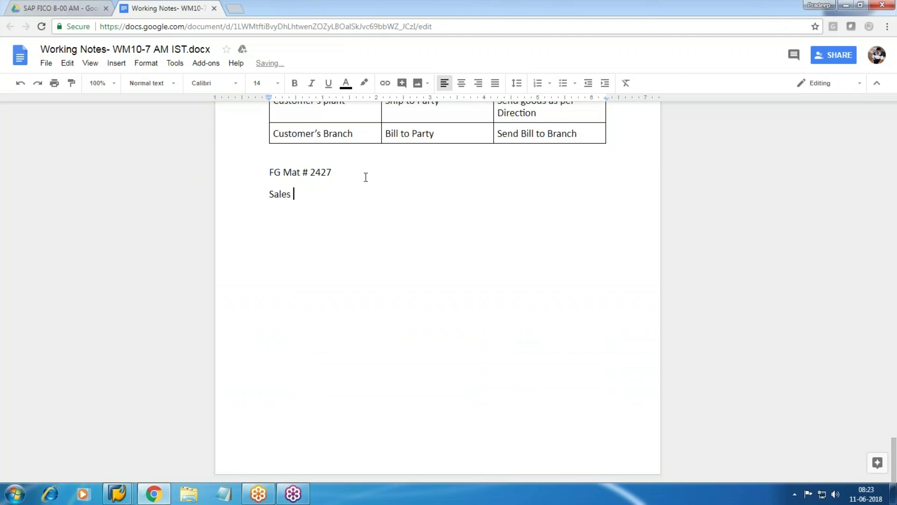
{"action": "type", "text": "#14489"}
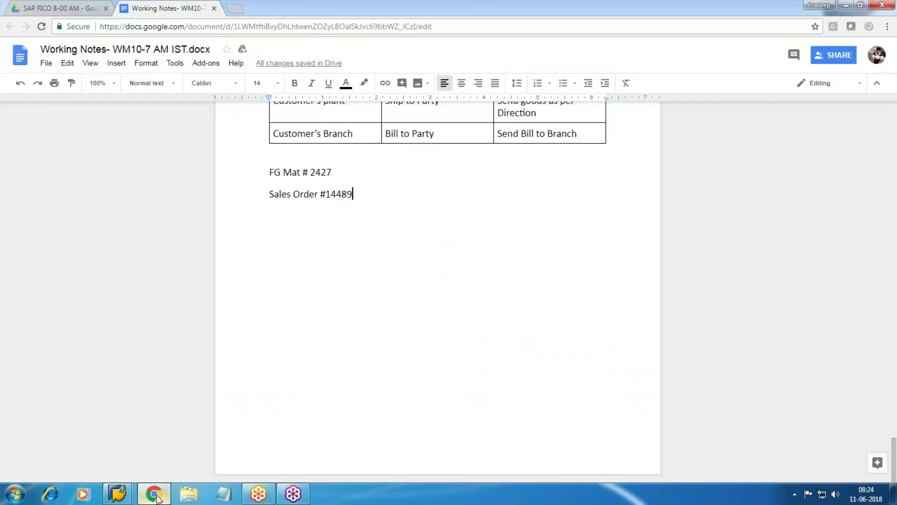
Switch back to SAP and display the MMBE stock overview for material 2427
{"action": "mouse_move", "coordinate": [117, 494]}
{"action": "left_click", "coordinate": [373, 434]}
{"action": "left_click", "coordinate": [50, 34]}
{"action": "type", "text": "/nva03"}
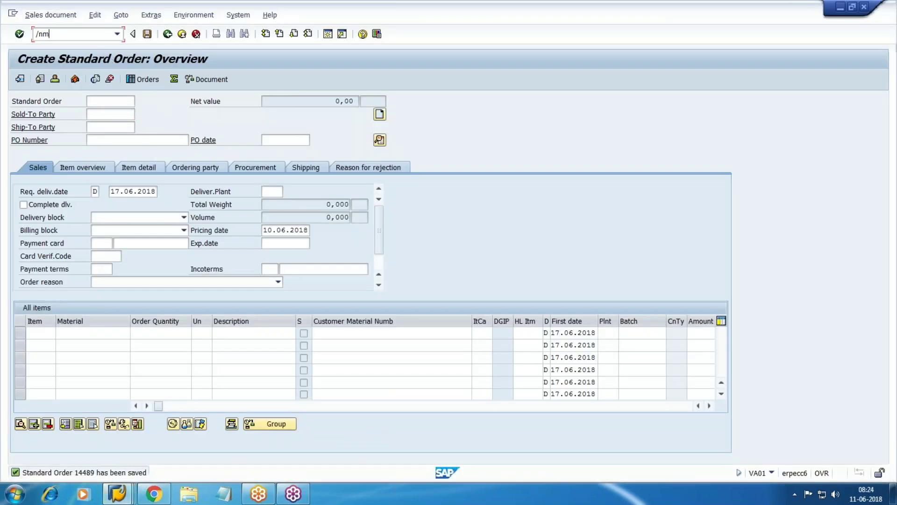
{"action": "key", "text": "Return"}
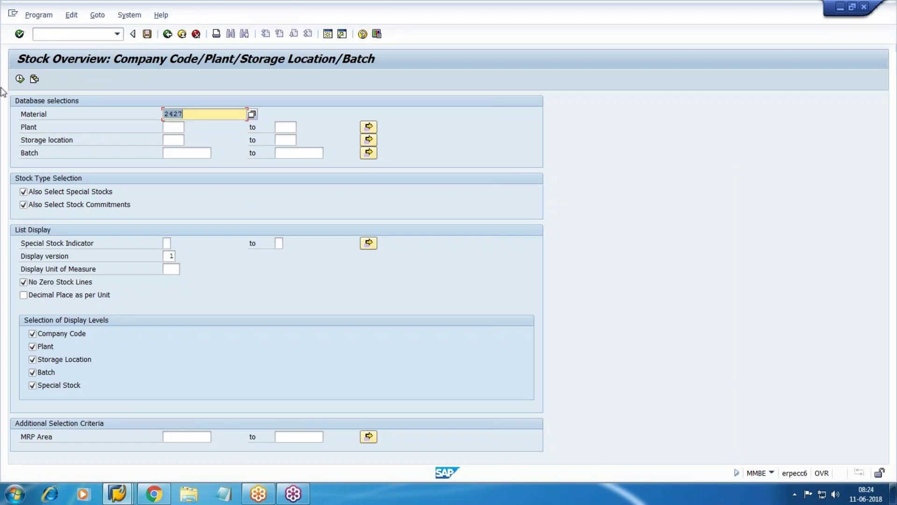
{"action": "left_click", "coordinate": [20, 79]}
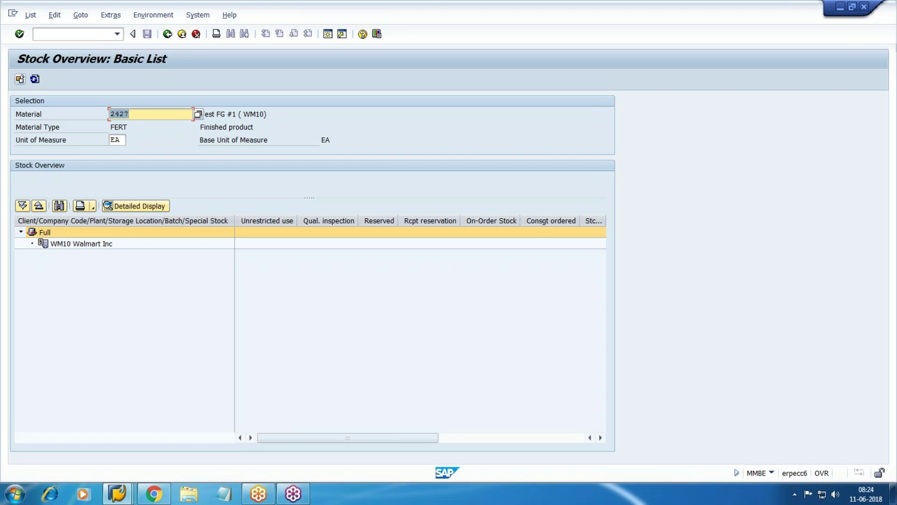
Add the line "Production Receipt" below the sales order entry in the Google Docs working notes
{"action": "left_click", "coordinate": [154, 493]}
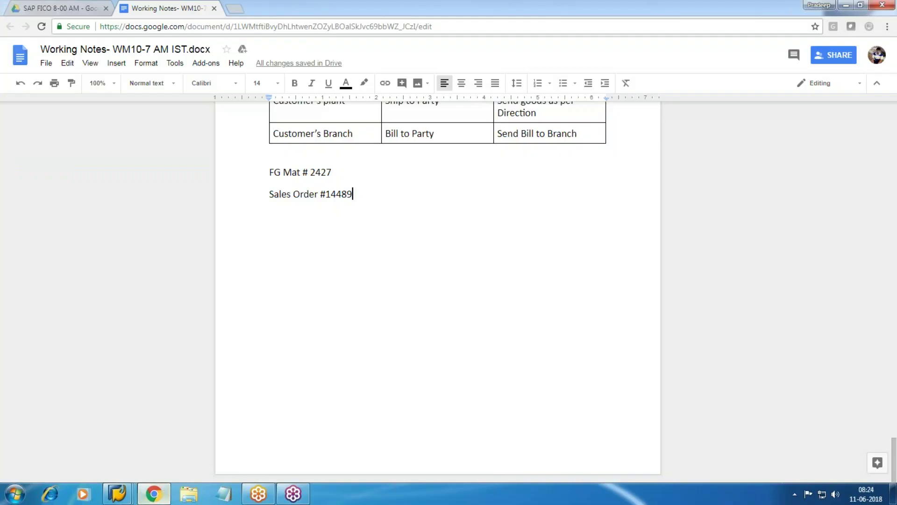
{"action": "key", "text": "Return"}
{"action": "type", "text": "Pr"}
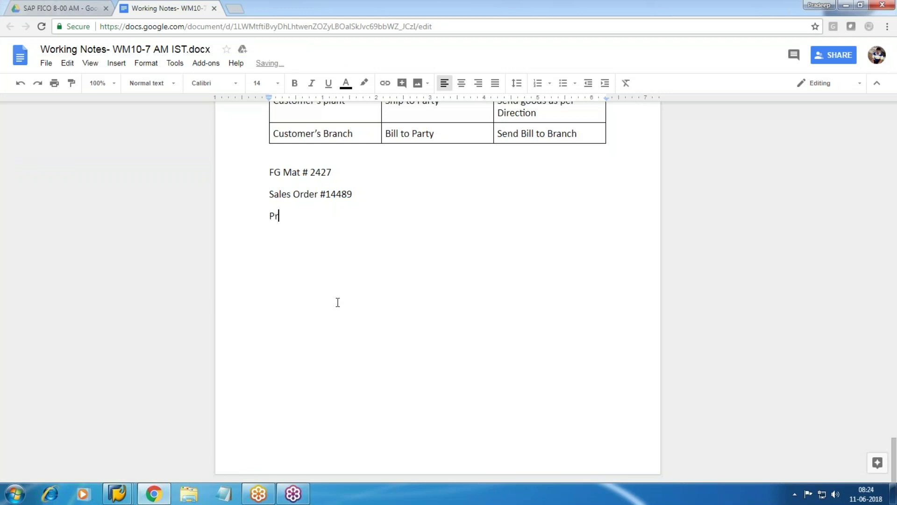
{"action": "type", "text": "oduction Receipt"}
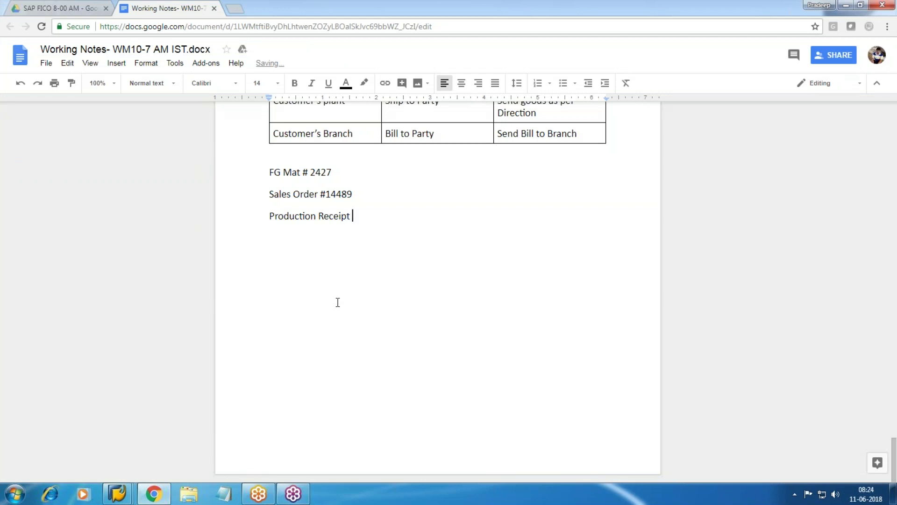
{"action": "key", "text": "Return"}
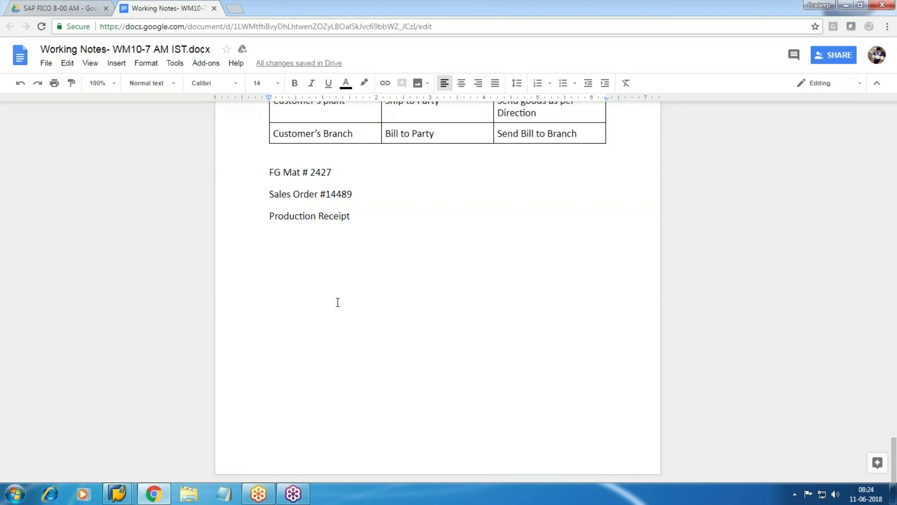
Add the lines "FG stock Dr" and "Inc/Dec stock", and append "-MB1C" to the Production Receipt line
{"action": "type", "text": "FG st"}
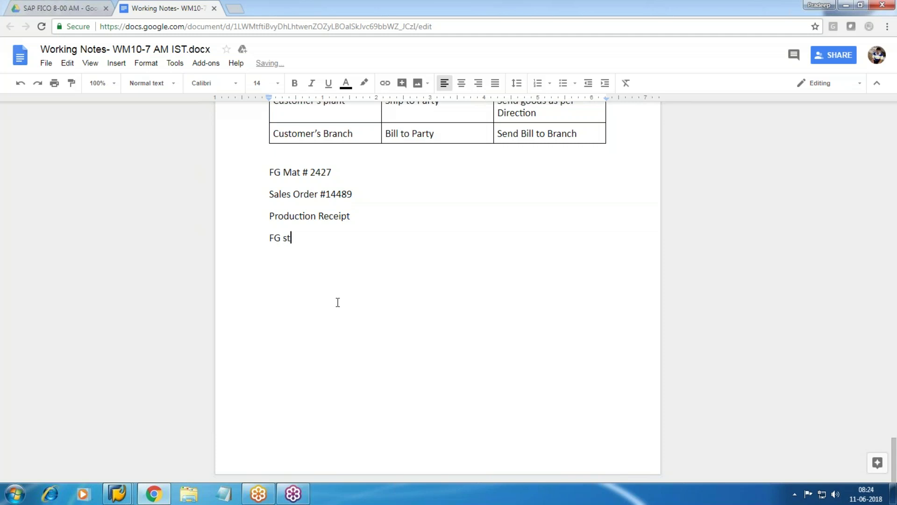
{"action": "type", "text": "ock Dr"}
{"action": "key", "text": "Return"}
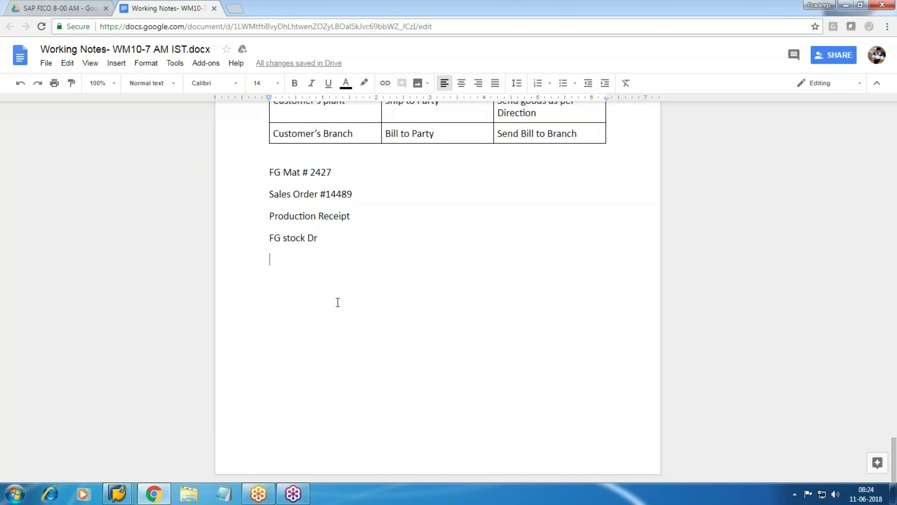
{"action": "type", "text": "Inc/Dec stock"}
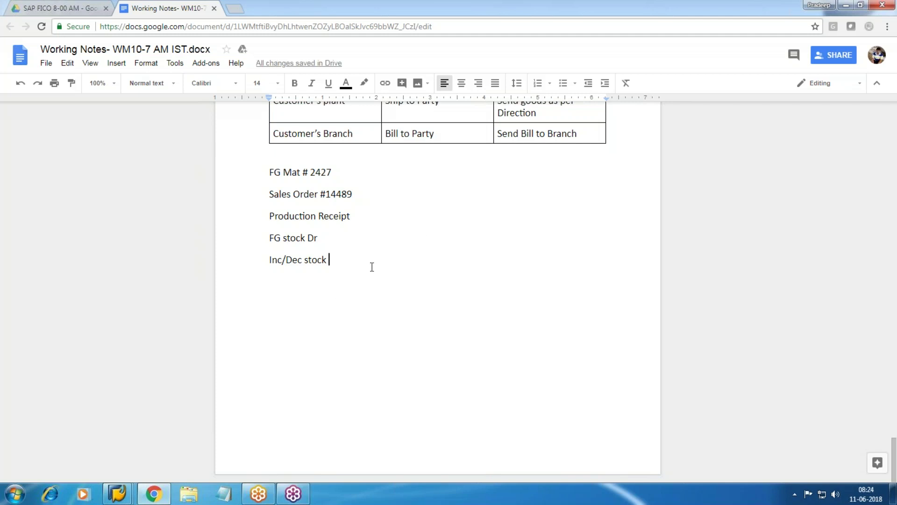
{"action": "left_click", "coordinate": [358, 217]}
{"action": "type", "text": "-MB1C"}
Switch to the SAP session with the output tax condition and return it to the SAP Easy Access menu
{"action": "mouse_move", "coordinate": [117, 495]}
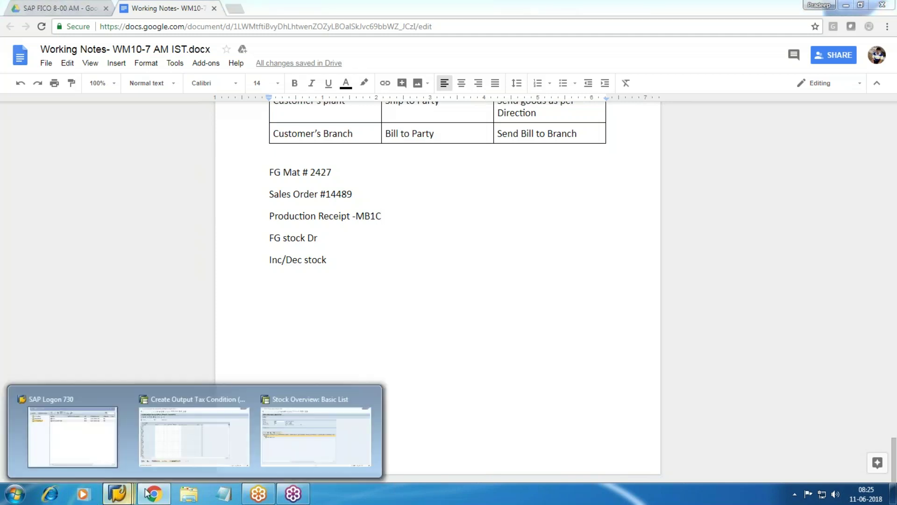
{"action": "left_click", "coordinate": [226, 451]}
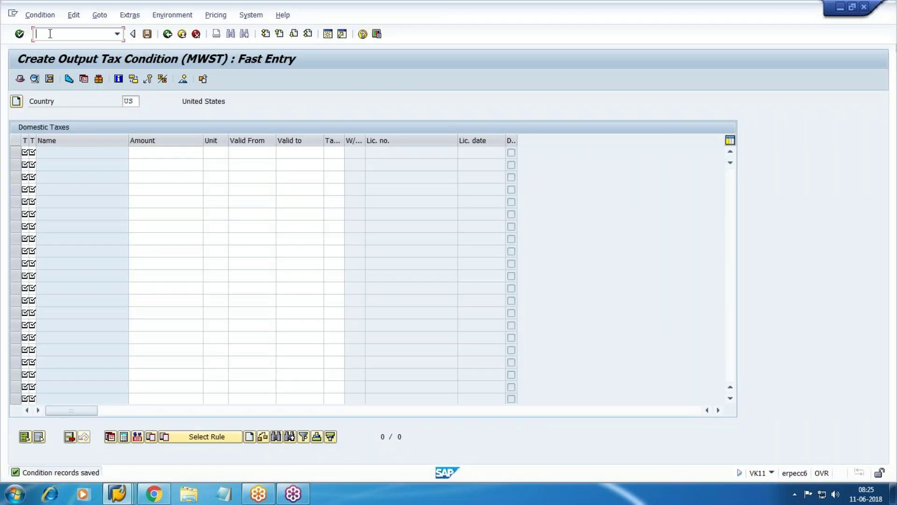
{"action": "type", "text": "/n"}
{"action": "key", "text": "Return"}
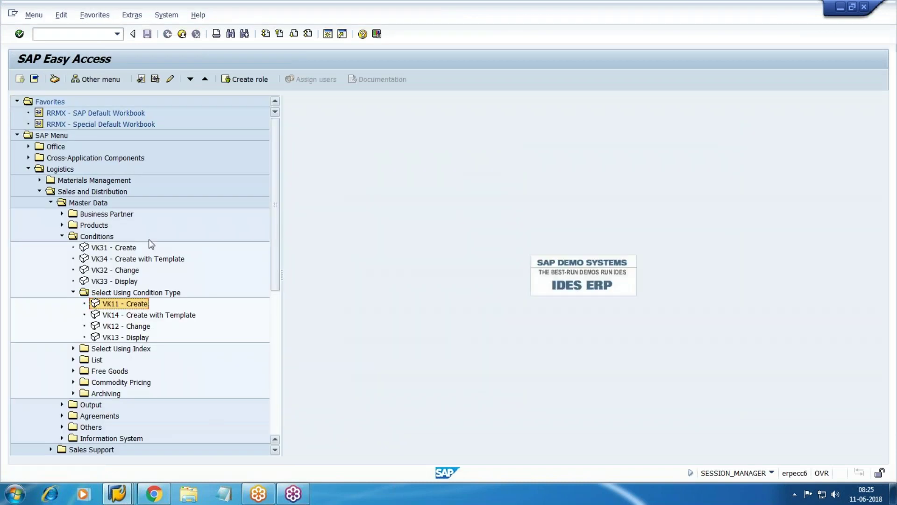
Collapse the expanded Conditions, Master Data and Sales and Distribution folders in the SAP navigation tree
{"action": "left_click", "coordinate": [73, 292]}
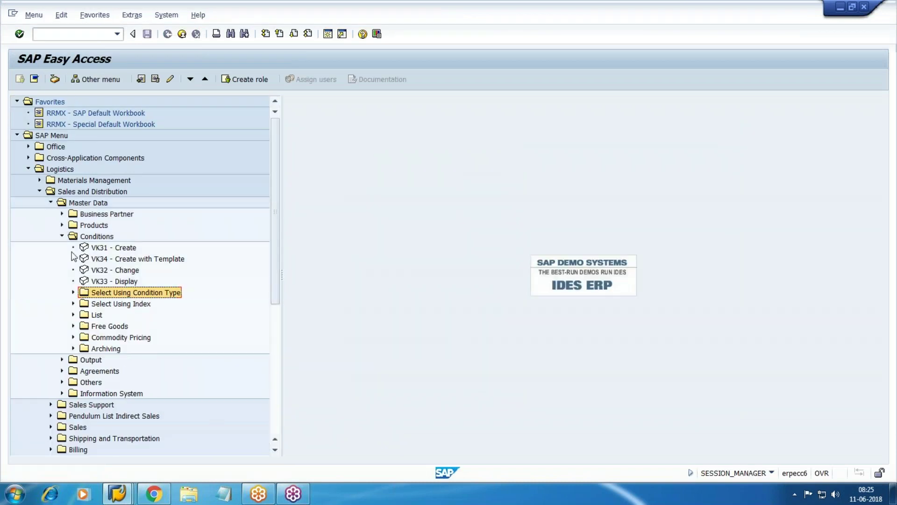
{"action": "left_click", "coordinate": [62, 236]}
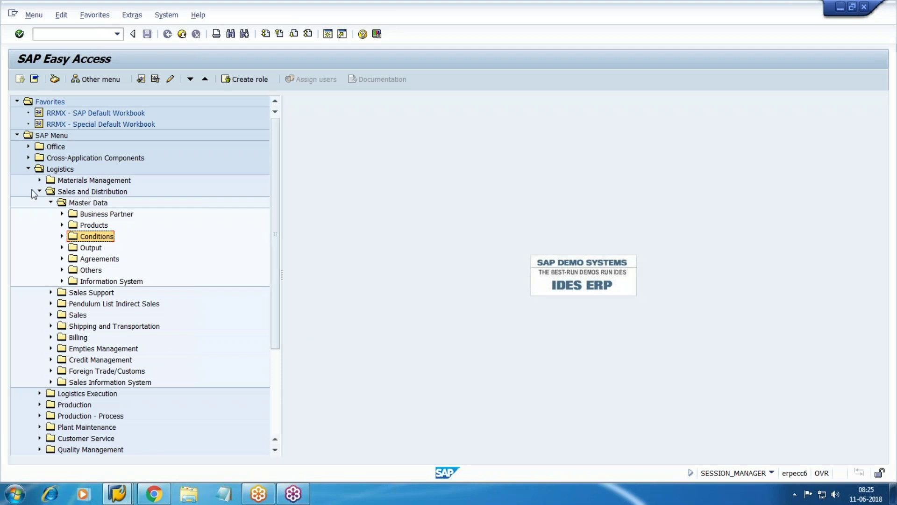
{"action": "left_click", "coordinate": [50, 203]}
{"action": "left_click", "coordinate": [40, 192]}
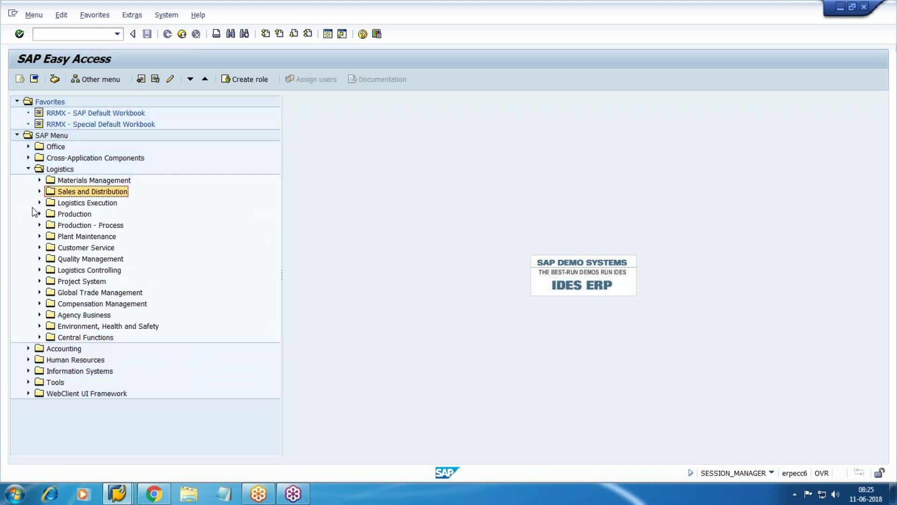
Open transaction MB1C for other goods receipts from the Inventory Management goods movements under Materials Management
{"action": "left_click", "coordinate": [39, 180]}
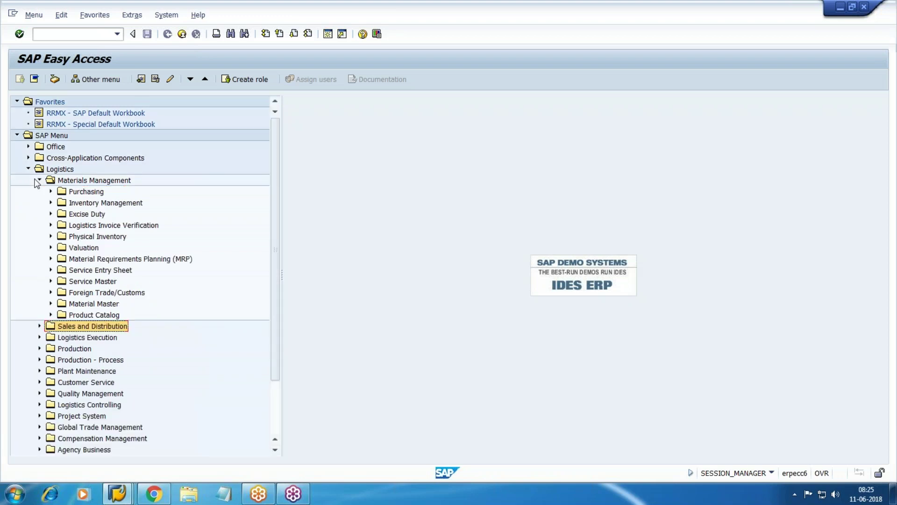
{"action": "left_click", "coordinate": [50, 203]}
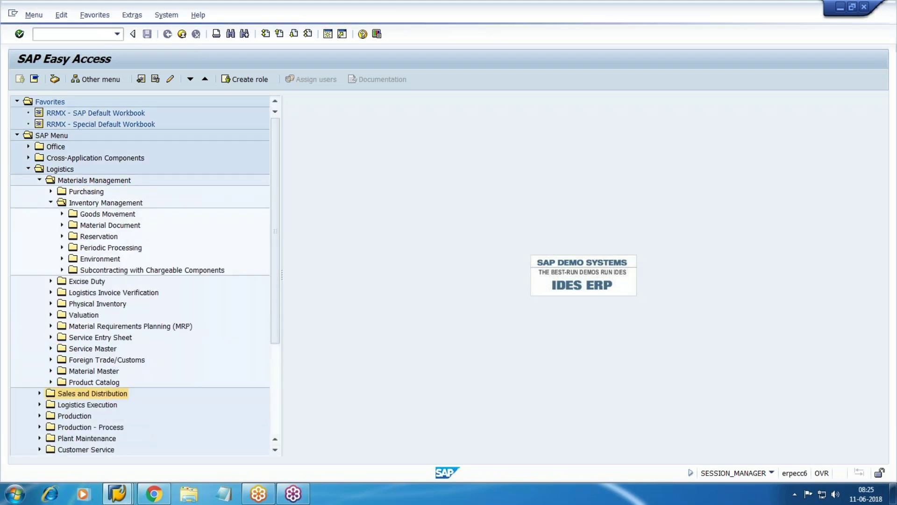
{"action": "left_click", "coordinate": [98, 214]}
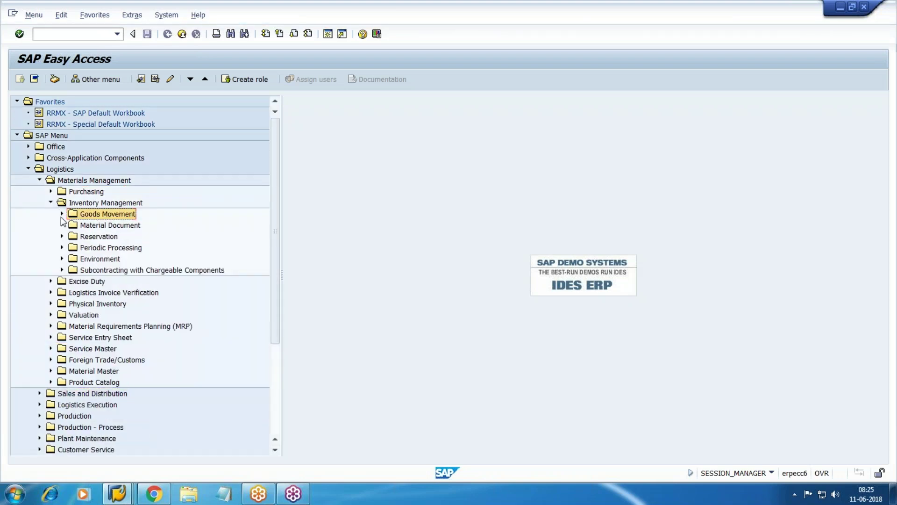
{"action": "left_click", "coordinate": [62, 213]}
{"action": "left_click", "coordinate": [118, 237]}
{"action": "left_click", "coordinate": [73, 236]}
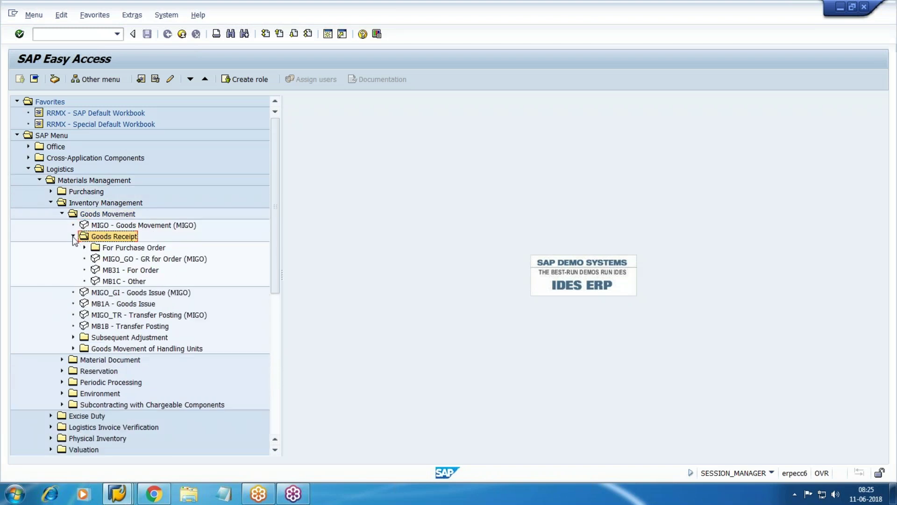
{"action": "left_click", "coordinate": [132, 282]}
{"action": "double_click", "coordinate": [136, 282]}
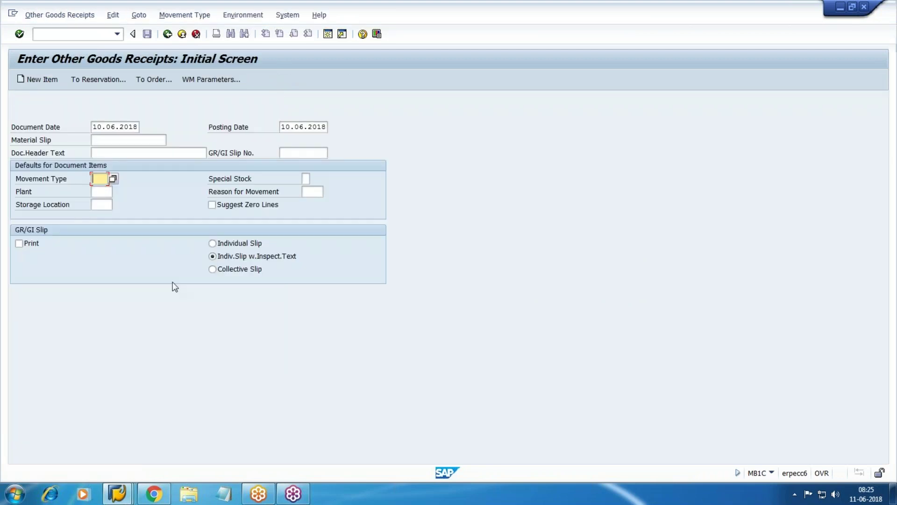
Set the goods receipt's document header text to "FG stock rec w/o"
{"action": "left_click", "coordinate": [134, 153]}
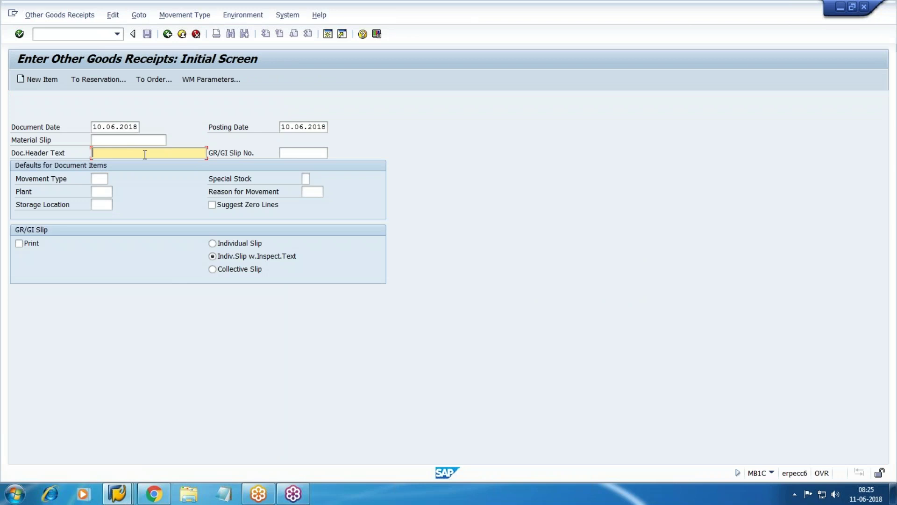
{"action": "type", "text": "FG"}
{"action": "key", "text": "Down"}
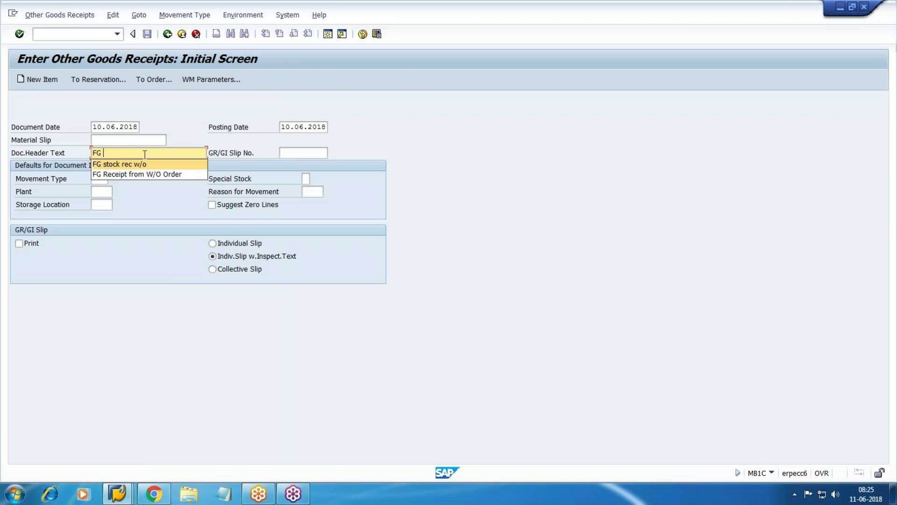
{"action": "key", "text": "Return"}
{"action": "key", "text": "Tab"}
{"action": "key", "text": "Tab"}
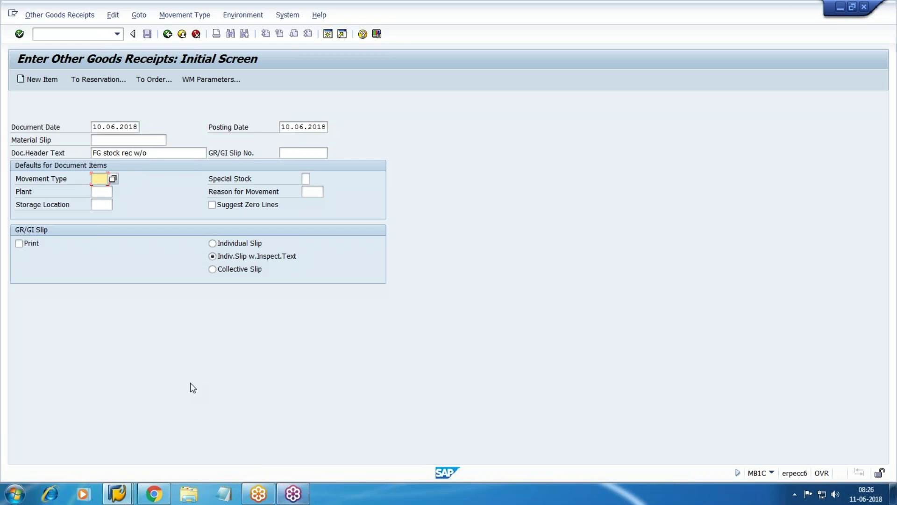
Choose movement type 521, receipt without production order into unrestricted-use stock, from the list of possible entries
{"action": "left_click", "coordinate": [113, 178]}
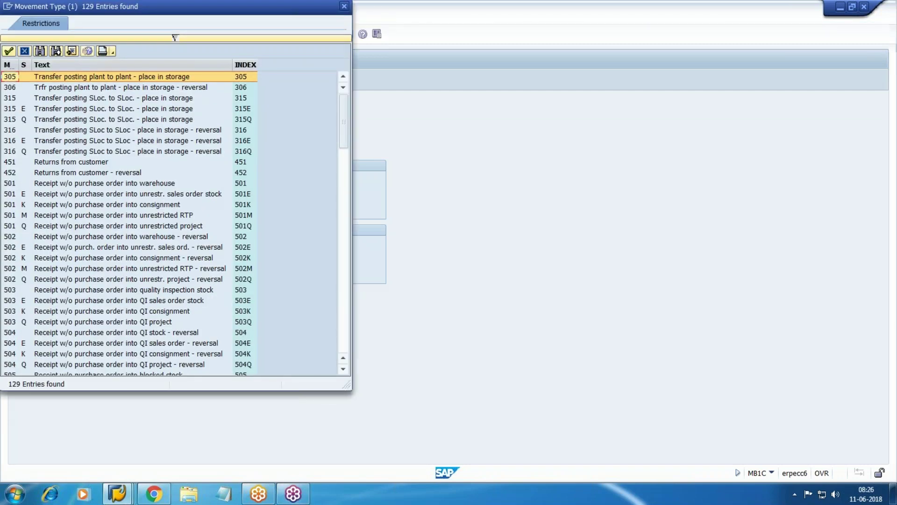
{"action": "scroll", "coordinate": [99, 254], "scroll_direction": "down", "scroll_amount": 9}
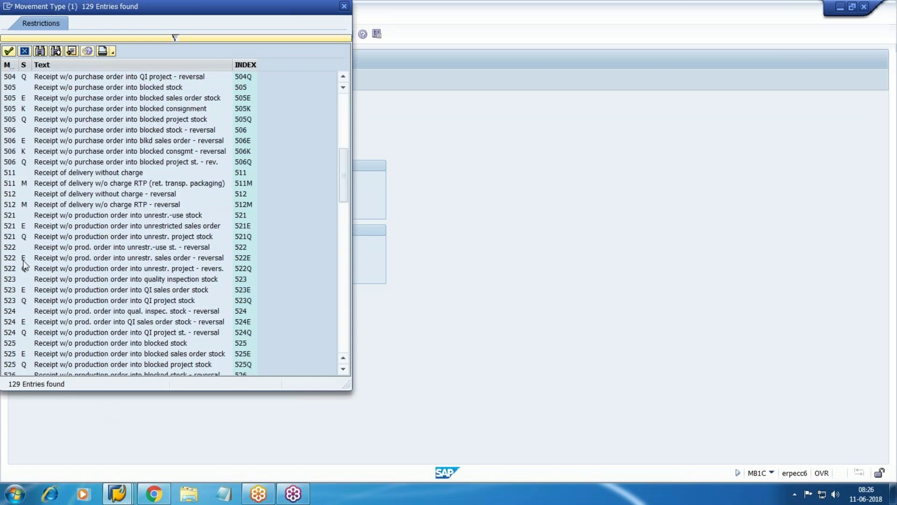
{"action": "left_click", "coordinate": [12, 220]}
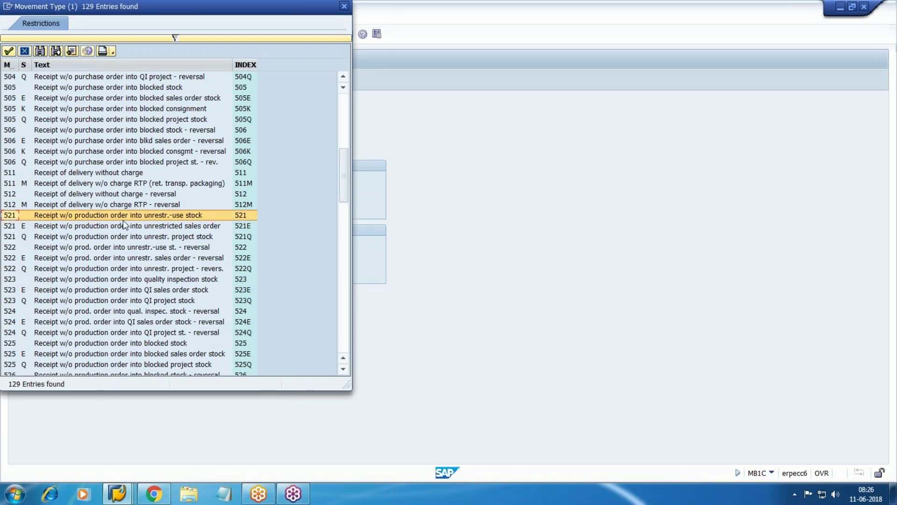
{"action": "double_click", "coordinate": [12, 217]}
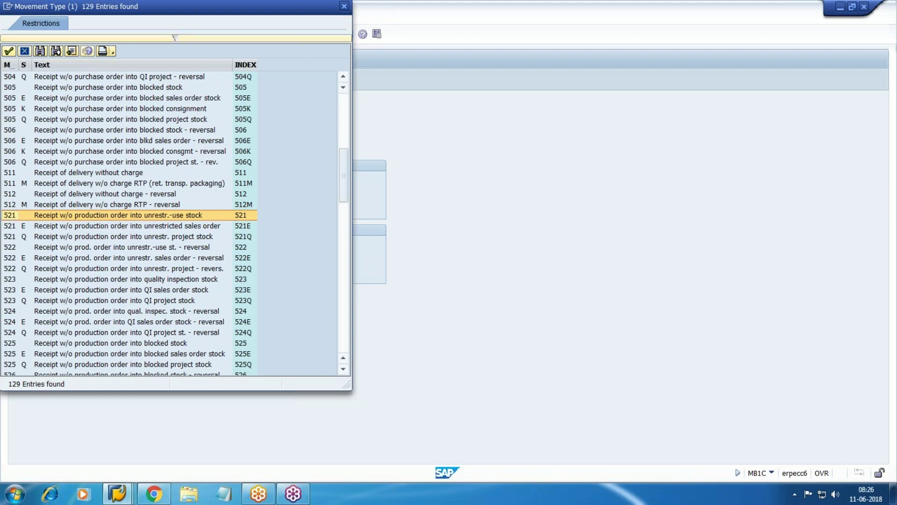
Set the plant to WM1 and the storage location to WM01, and continue to the goods receipt's item entry
{"action": "key", "text": "Tab"}
{"action": "type", "text": "WM"}
{"action": "key", "text": "Tab"}
{"action": "key", "text": "shift+Tab"}
{"action": "type", "text": "WM1"}
{"action": "key", "text": "Tab"}
{"action": "key", "text": "Tab"}
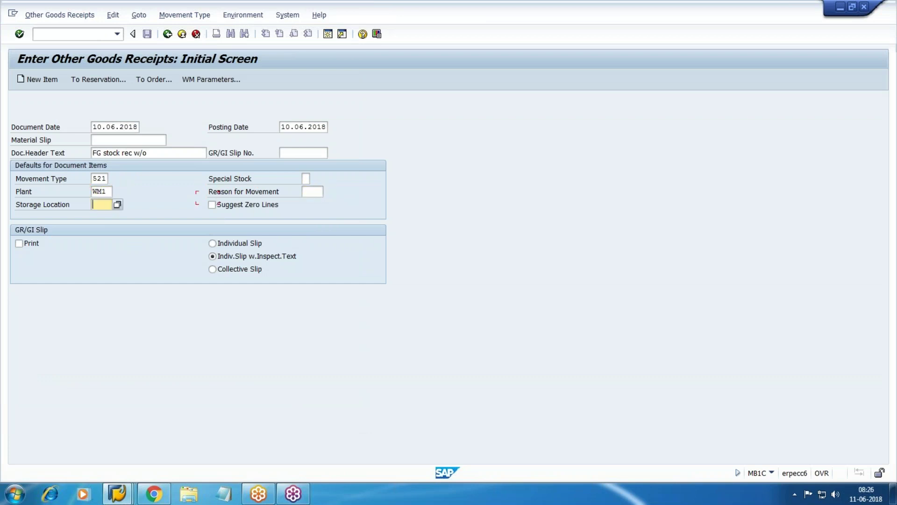
{"action": "key", "text": "F4"}
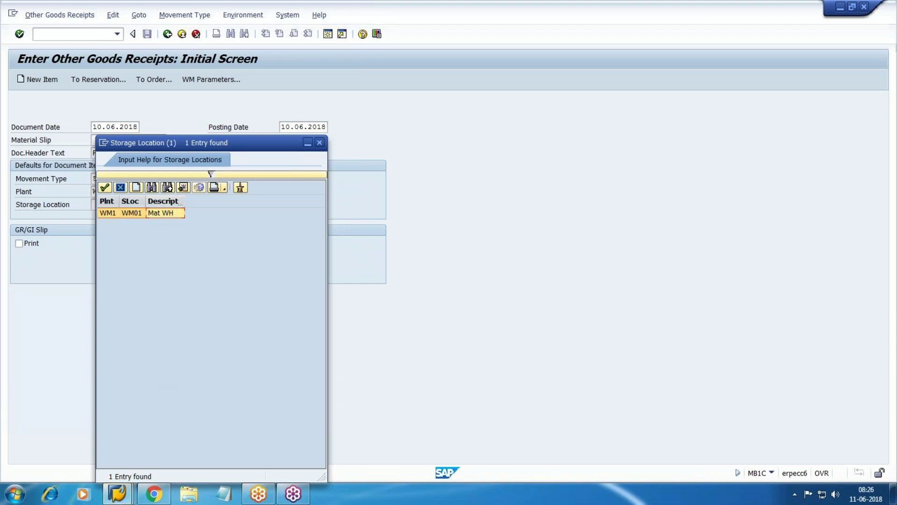
{"action": "double_click", "coordinate": [159, 213]}
{"action": "left_click", "coordinate": [20, 34]}
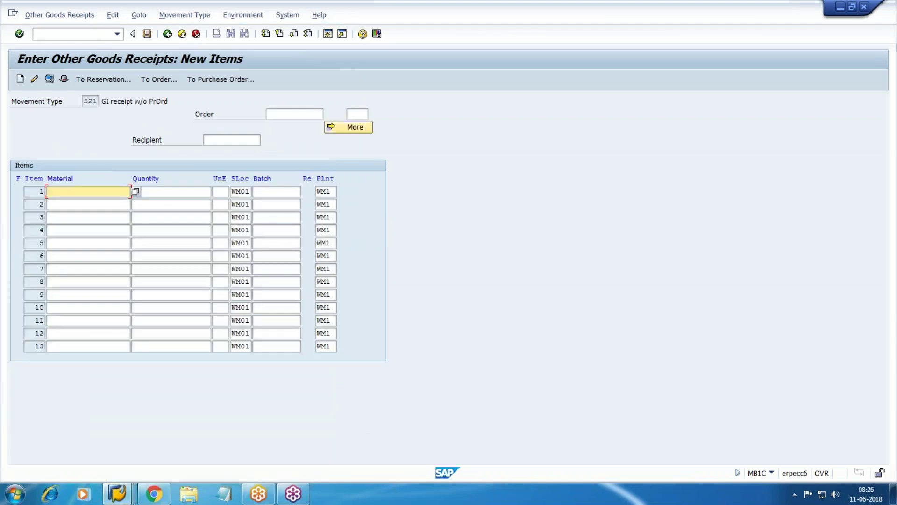
Enter material 2427 with quantity 50 as the first item and post the goods receipt
{"action": "type", "text": "2427"}
{"action": "key", "text": "Tab"}
{"action": "type", "text": "0"}
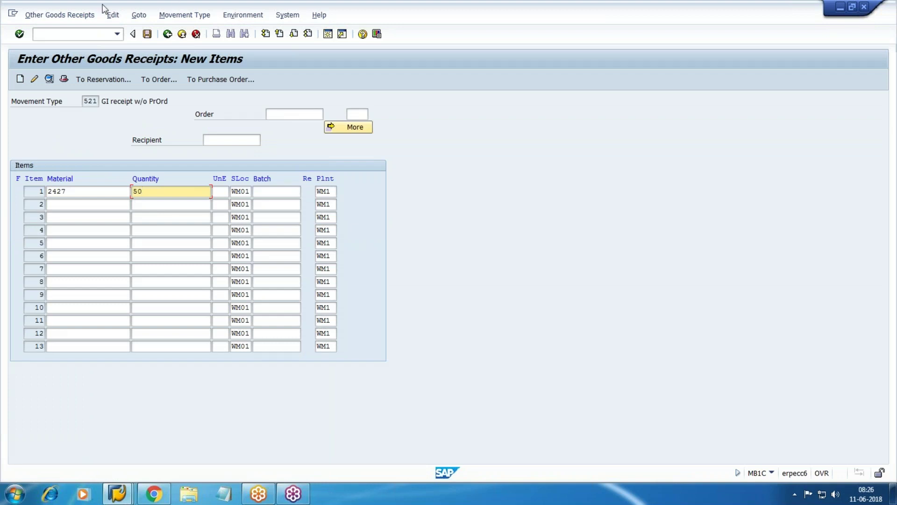
{"action": "left_click", "coordinate": [148, 34]}
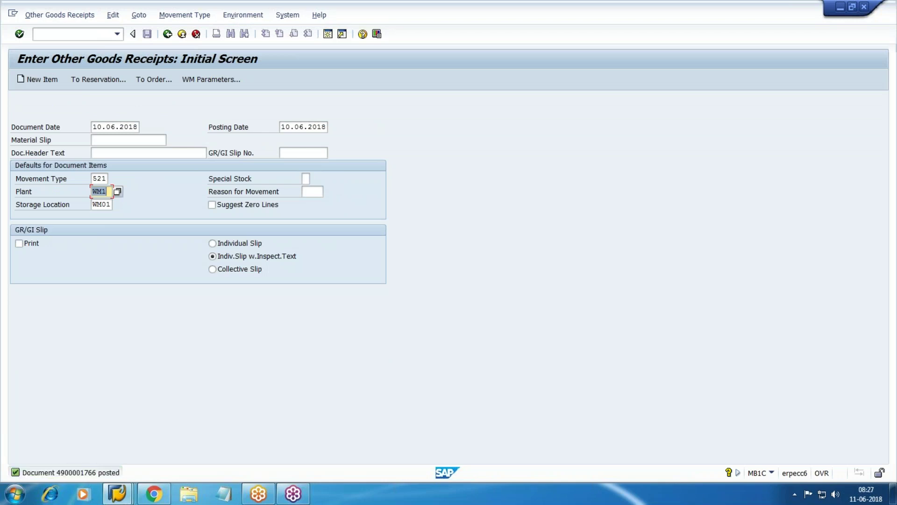
Open the details of the posting message and copy the material document number
{"action": "left_click", "coordinate": [74, 472]}
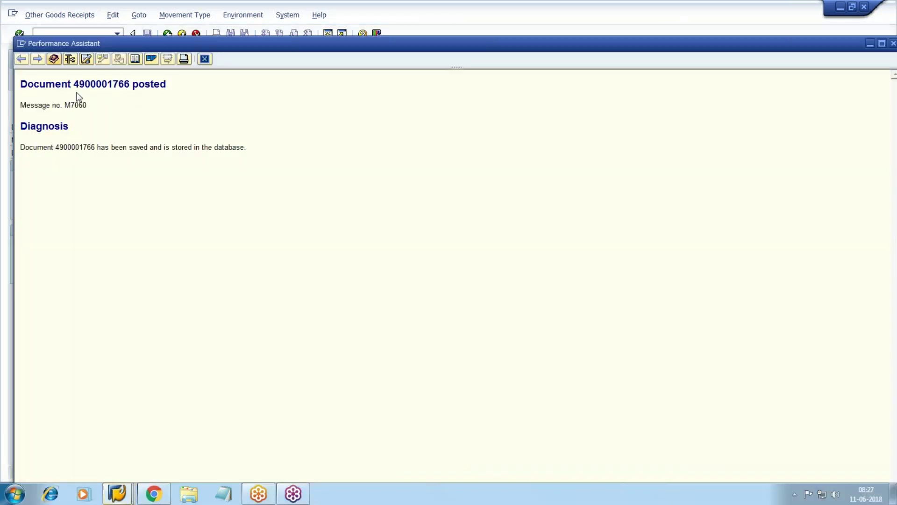
{"action": "left_click_drag", "start_coordinate": [72, 84], "coordinate": [129, 85]}
{"action": "key", "text": "ctrl+c"}
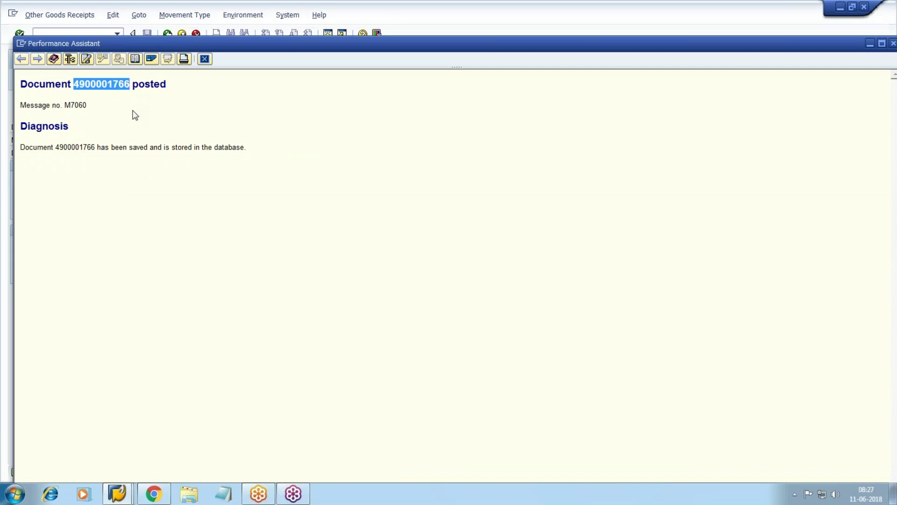
Switch to the Google Docs working notes and add a "Doc #" line with the copied document number below Production Receipt
{"action": "left_click", "coordinate": [157, 494]}
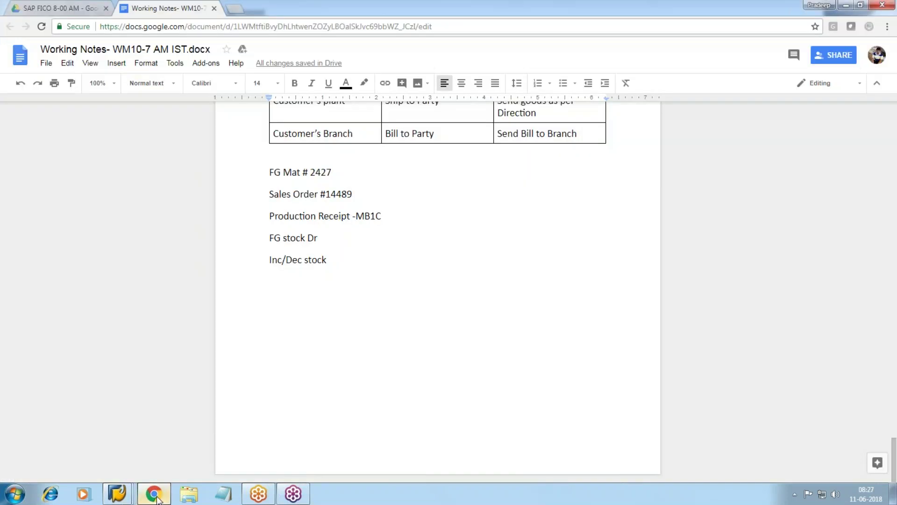
{"action": "left_click", "coordinate": [412, 219]}
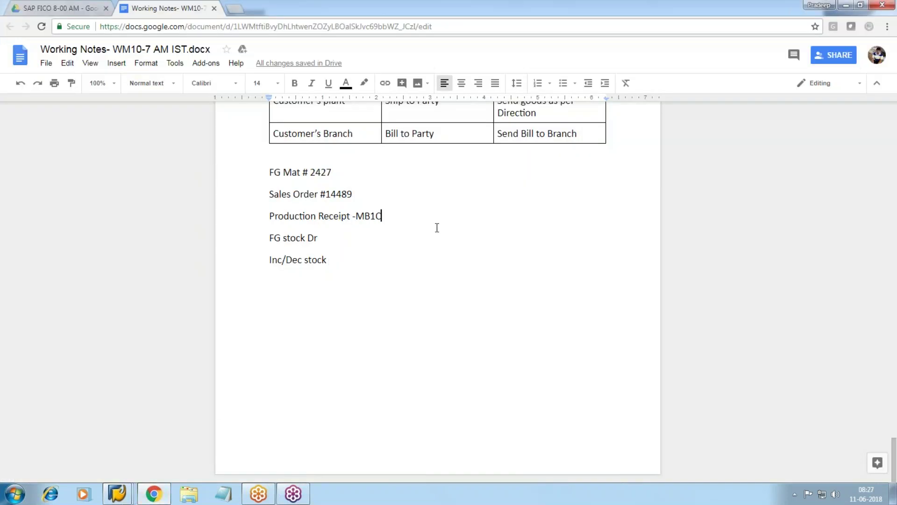
{"action": "key", "text": "Return"}
{"action": "type", "text": "Dpc"}
{"action": "key", "text": "BackSpace"}
{"action": "key", "text": "BackSpace"}
{"action": "type", "text": "oc "}
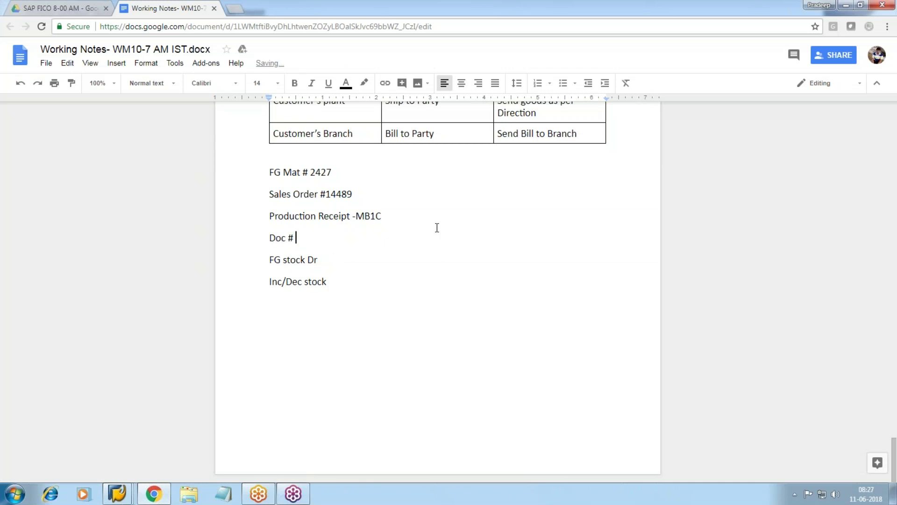
{"action": "type", "text": "#"}
{"action": "key", "text": "ctrl+v"}
{"action": "key", "text": "Return"}
Remove the empty line between the document number and "FG stock Dr" in the working notes
{"action": "key", "text": "alt+Tab"}
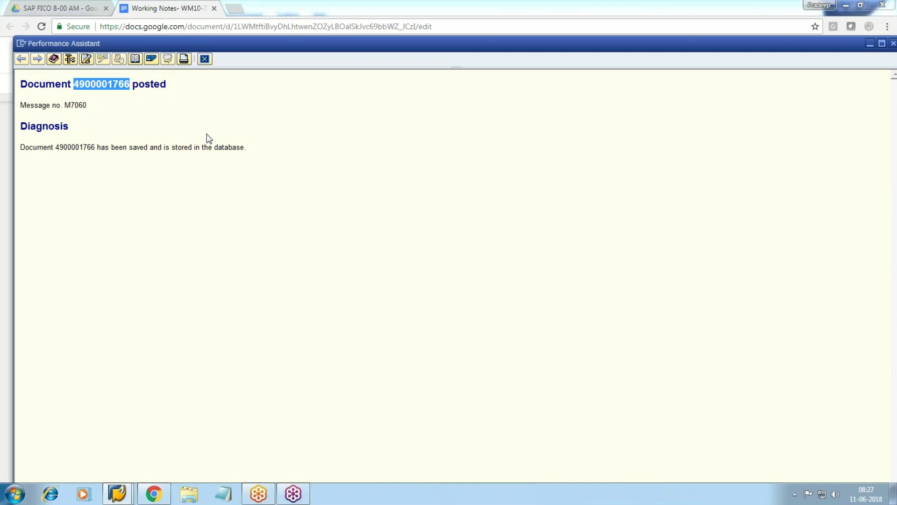
{"action": "key", "text": "alt+Tab"}
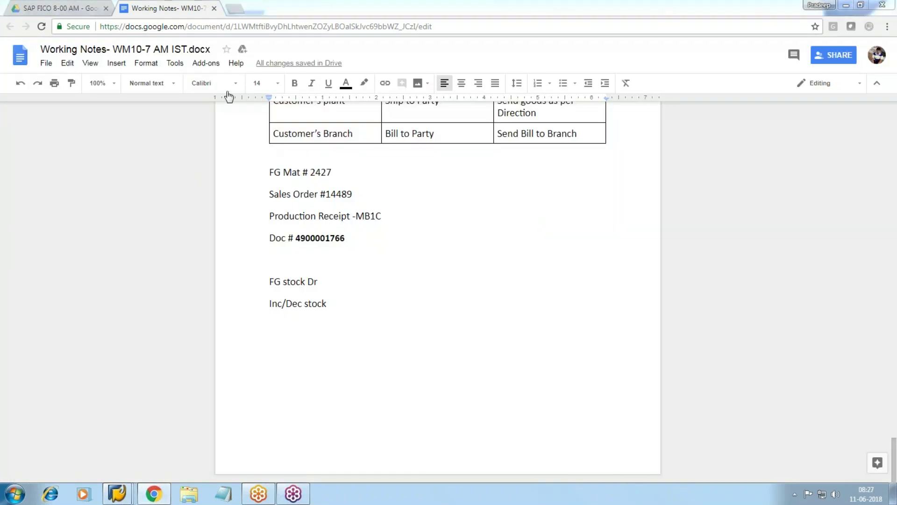
{"action": "key", "text": "alt+Tab"}
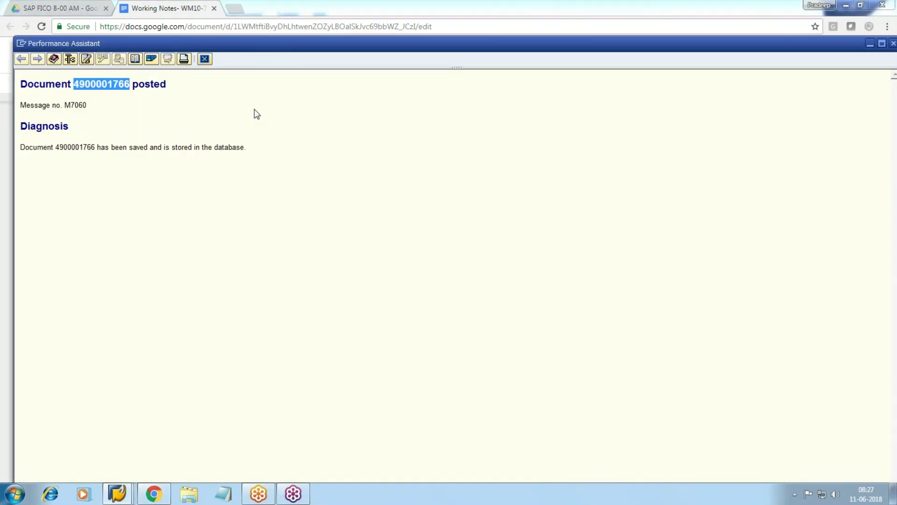
{"action": "key", "text": "alt+Tab"}
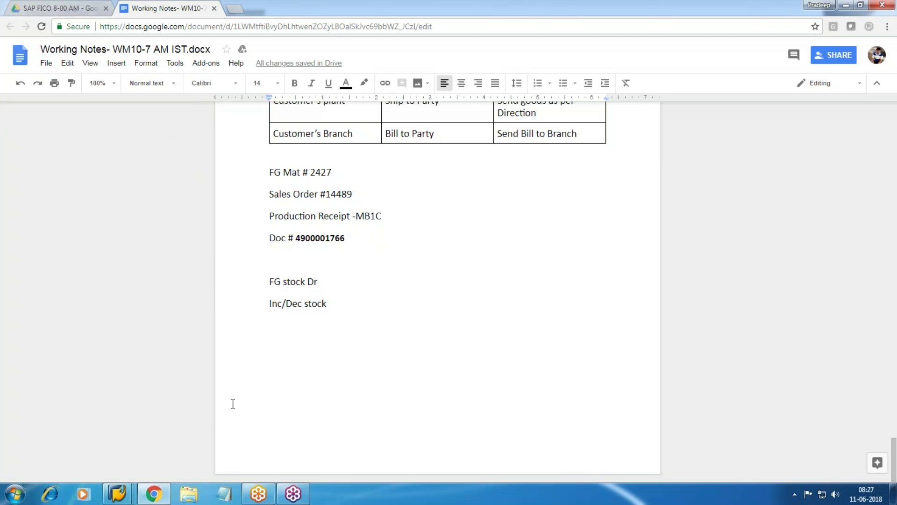
{"action": "key", "text": "BackSpace"}
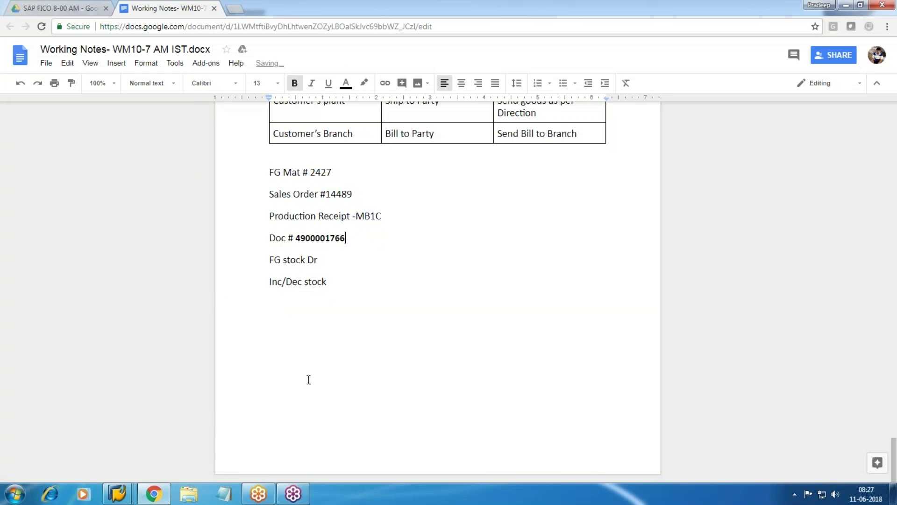
Switch to the SAP goods receipt session and display the overview of the posted material document for 2018
{"action": "mouse_move", "coordinate": [127, 489]}
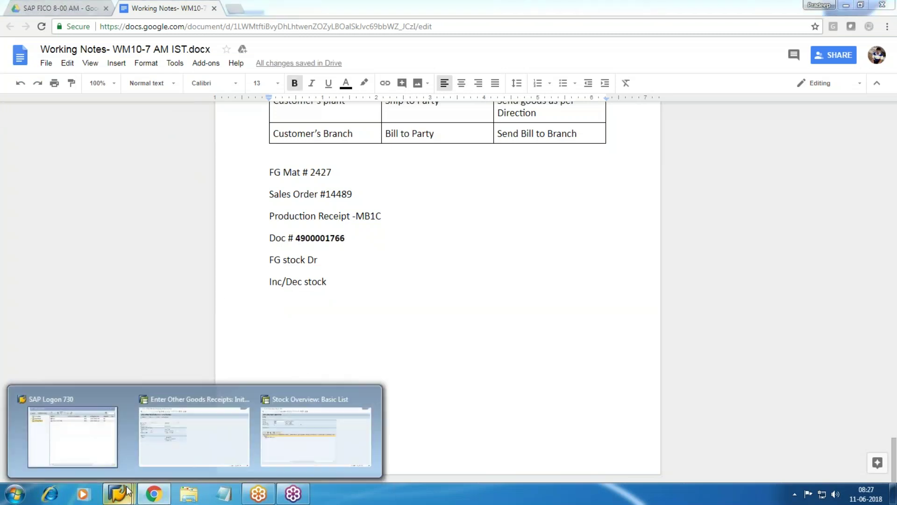
{"action": "left_click", "coordinate": [248, 406]}
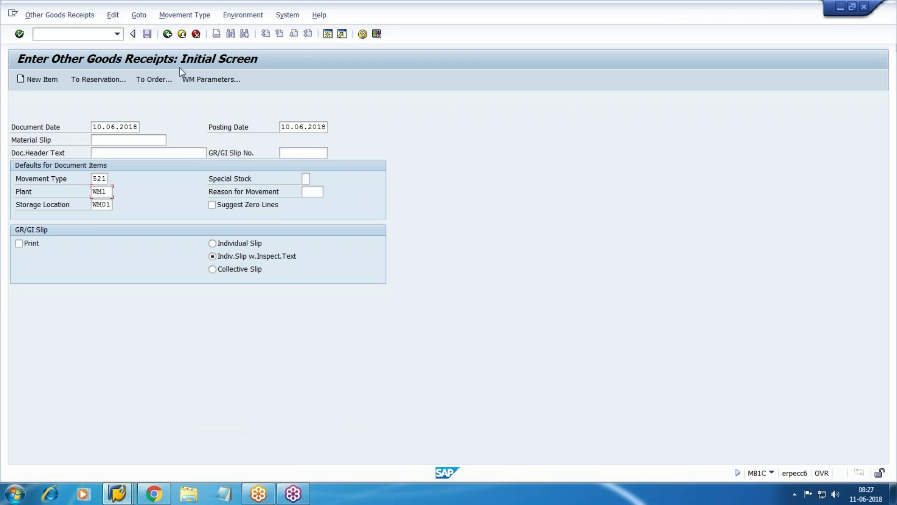
{"action": "left_click", "coordinate": [46, 16]}
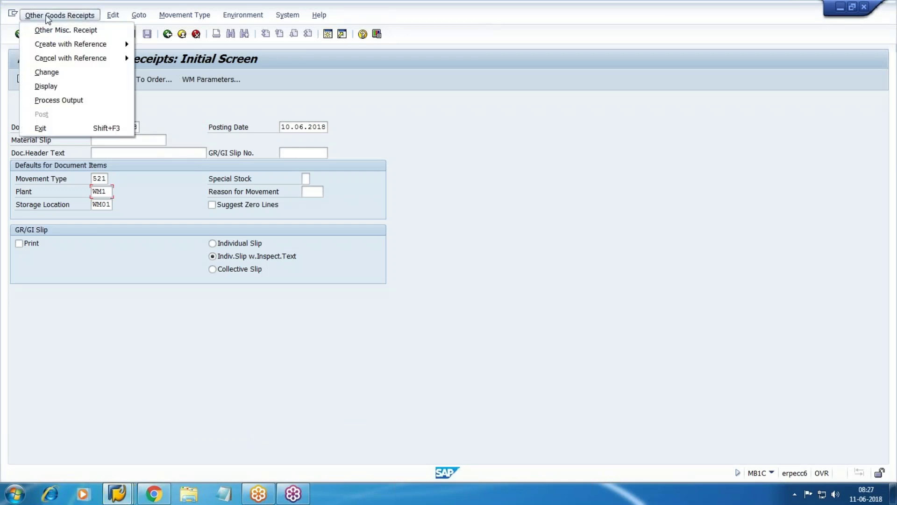
{"action": "left_click", "coordinate": [46, 87]}
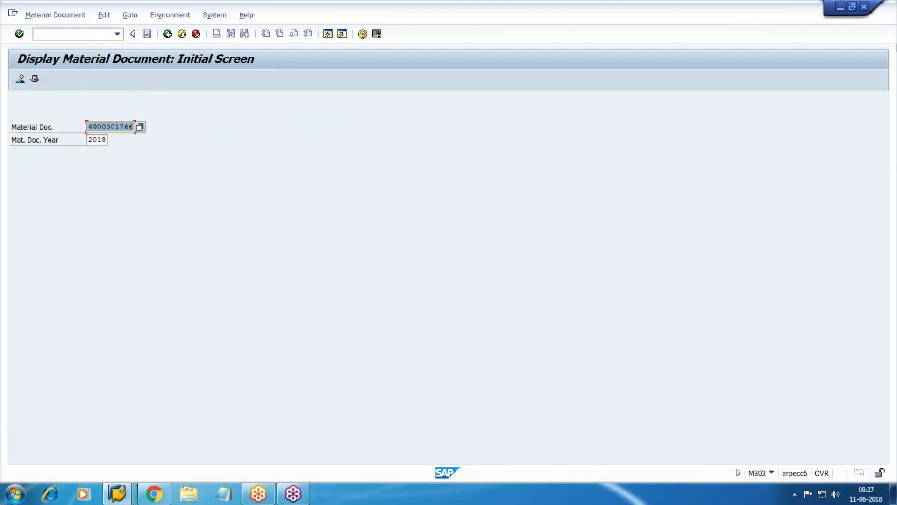
{"action": "left_click", "coordinate": [20, 79]}
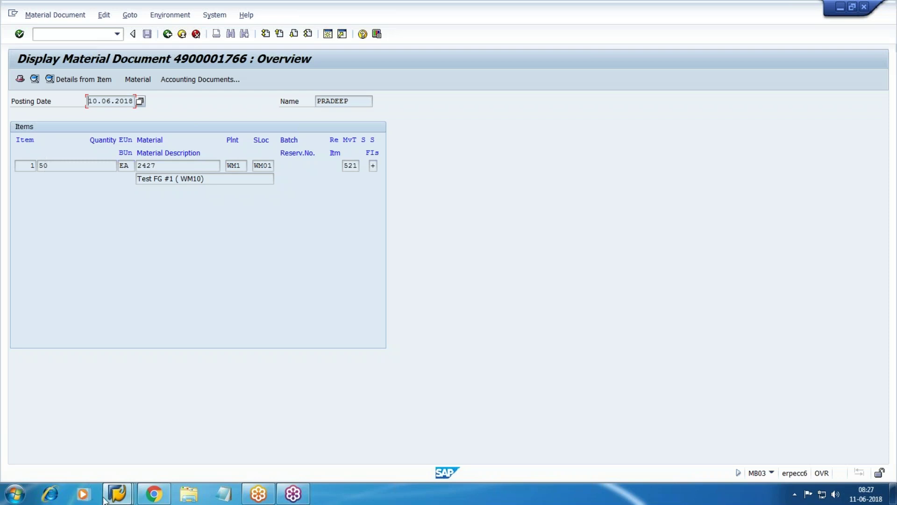
Switch to the stock overview session and rerun the report for material 2427, plant WM1 and storage location WM01
{"action": "mouse_move", "coordinate": [117, 493]}
{"action": "left_click", "coordinate": [316, 426]}
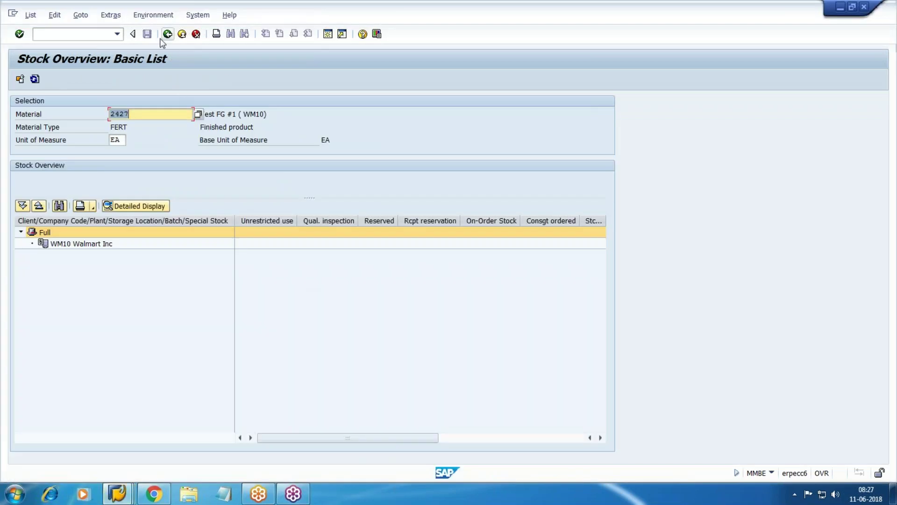
{"action": "left_click", "coordinate": [182, 34]}
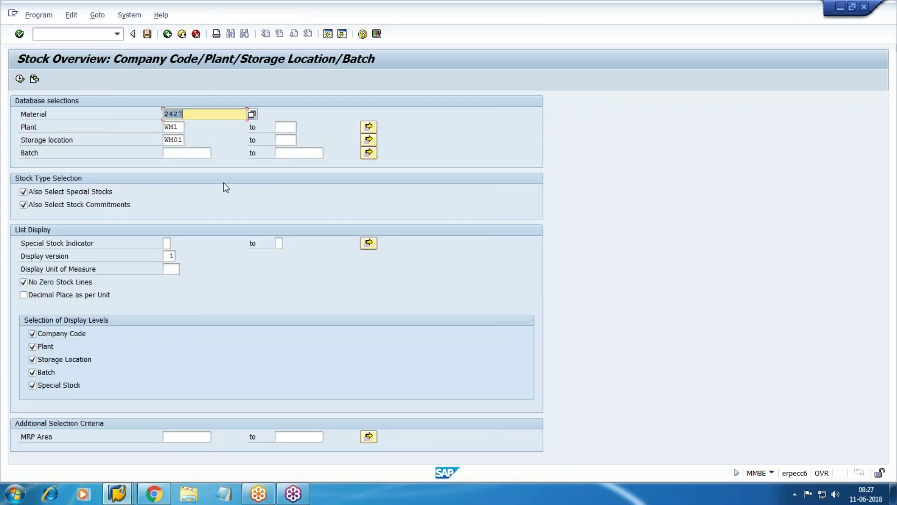
{"action": "left_click", "coordinate": [20, 78]}
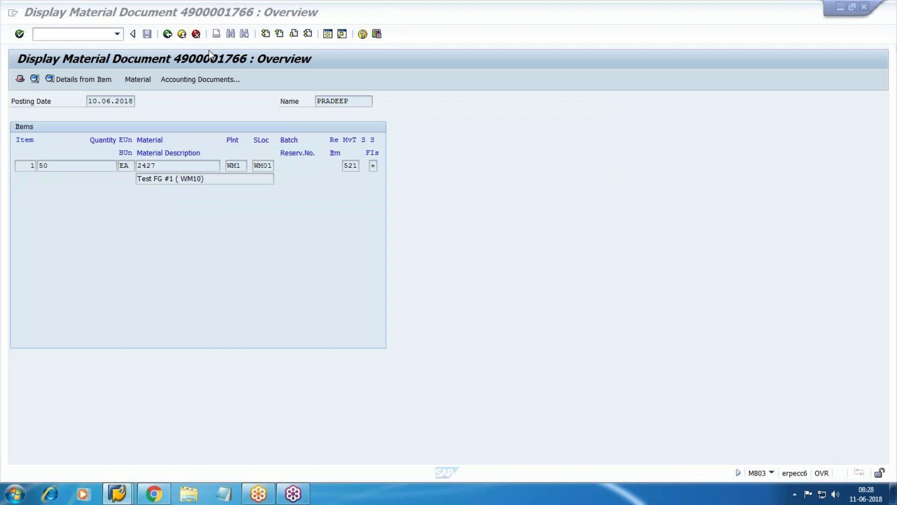
From the posted material document's item, open the material master and examine the stock and valuation in its Accounting 1 view
{"action": "left_click", "coordinate": [43, 166]}
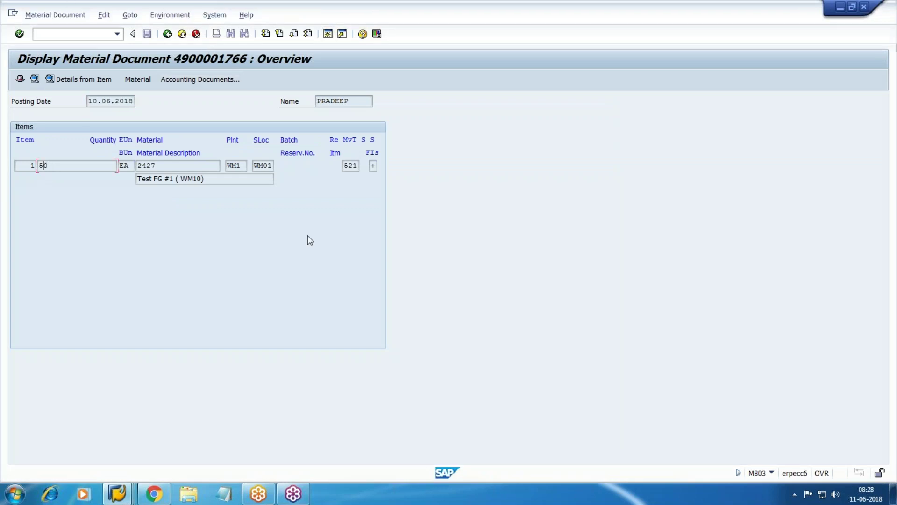
{"action": "left_click", "coordinate": [137, 79]}
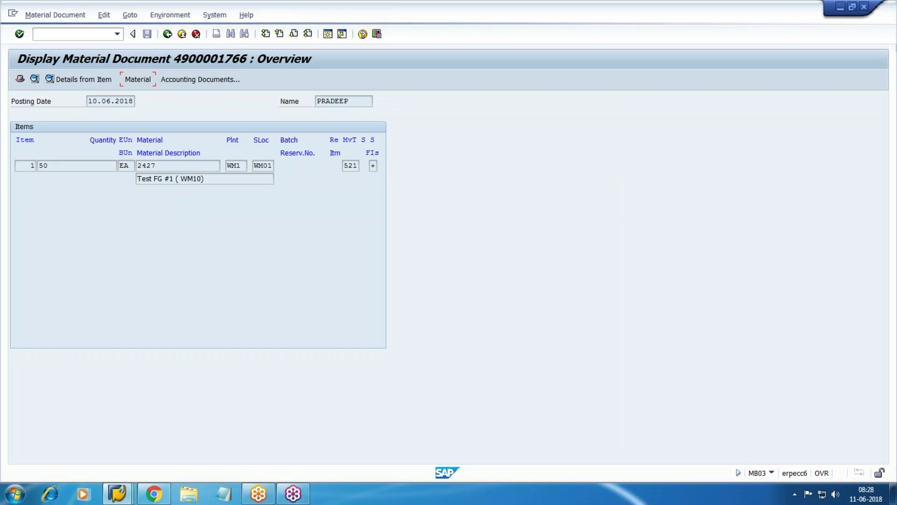
{"action": "left_click", "coordinate": [404, 102]}
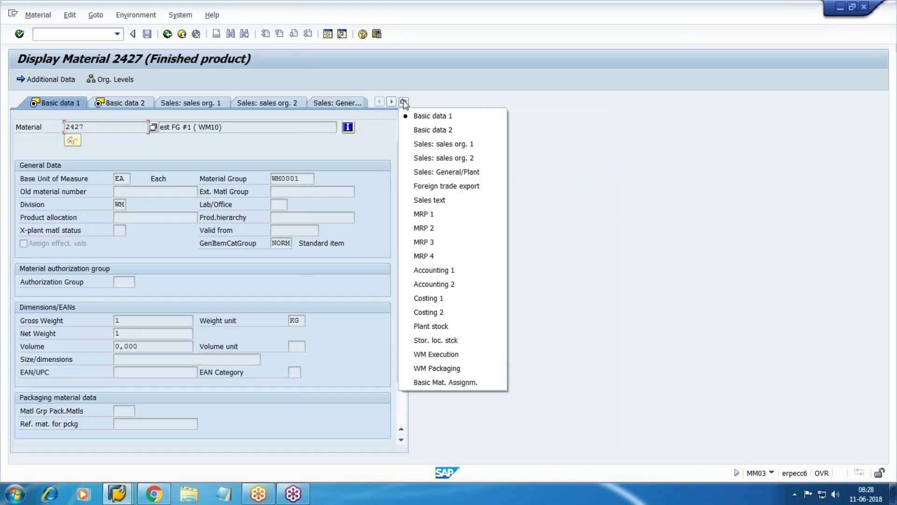
{"action": "left_click", "coordinate": [465, 271]}
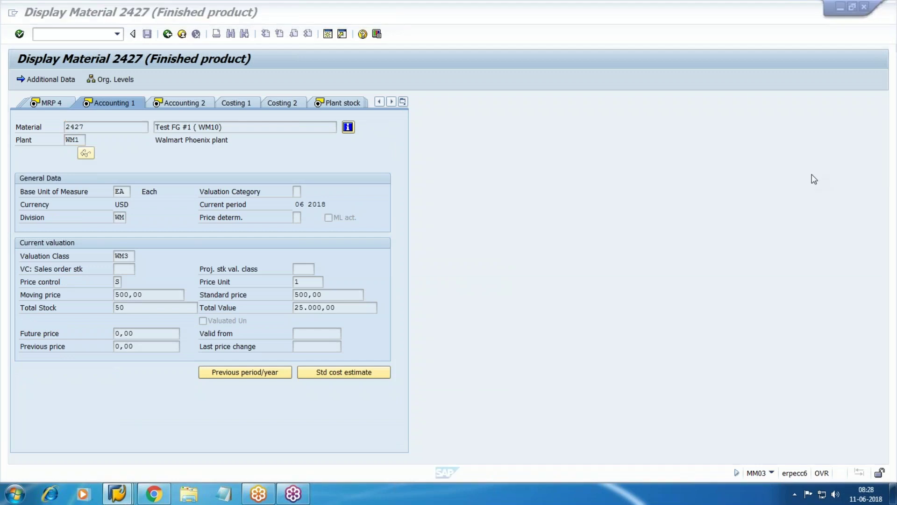
{"action": "mouse_move", "coordinate": [167, 308]}
{"action": "left_mouse_down"}
{"action": "mouse_move", "coordinate": [74, 296]}
{"action": "mouse_move", "coordinate": [175, 268]}
{"action": "mouse_move", "coordinate": [164, 310]}
{"action": "left_mouse_up"}
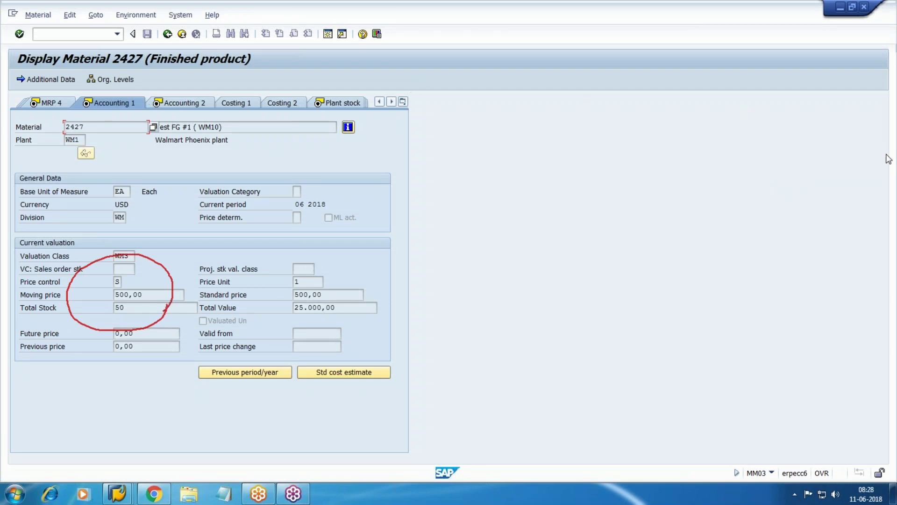
{"action": "left_click", "coordinate": [811, 217]}
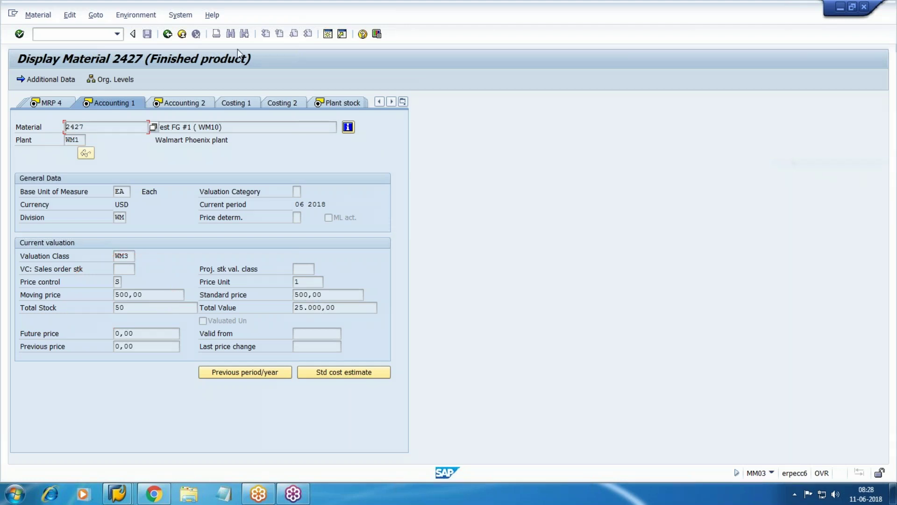
{"action": "left_click", "coordinate": [168, 35]}
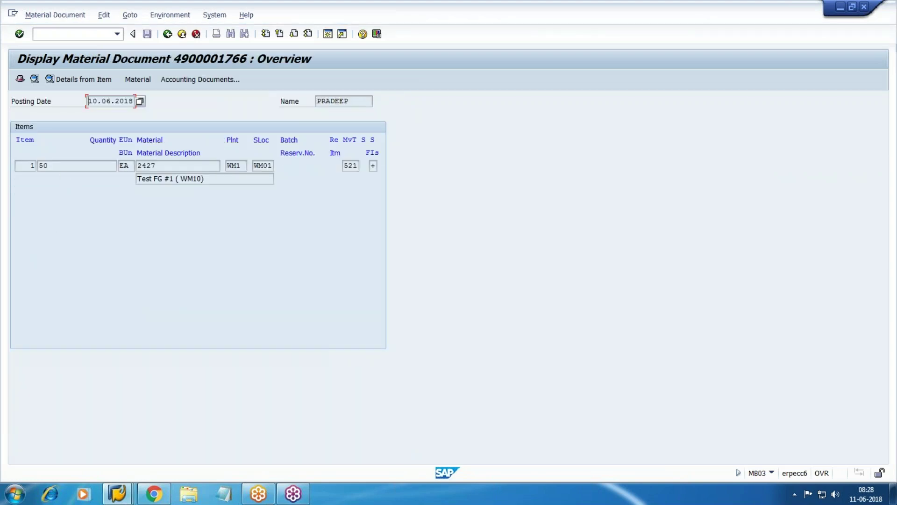
Display the accounting document of the material document's item, review its two line items and return to the overview
{"action": "left_click", "coordinate": [42, 166]}
{"action": "left_click", "coordinate": [187, 78]}
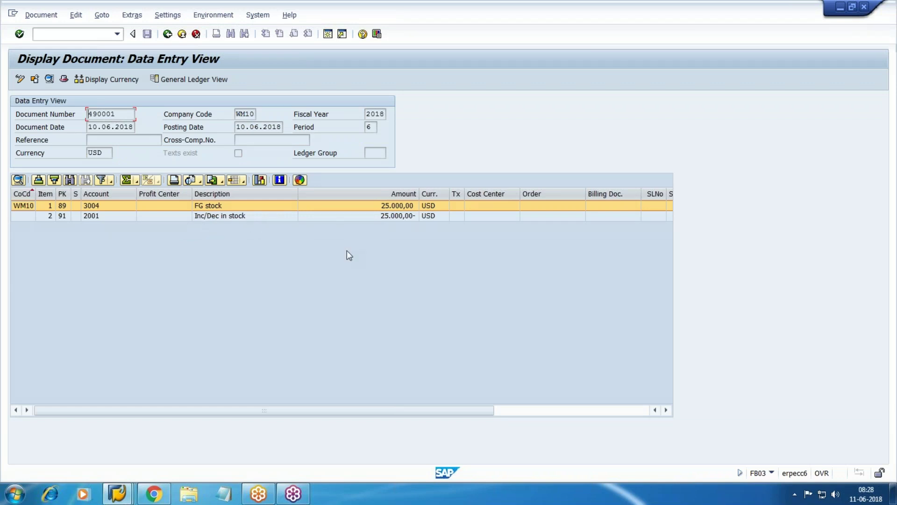
{"action": "left_click", "coordinate": [167, 34]}
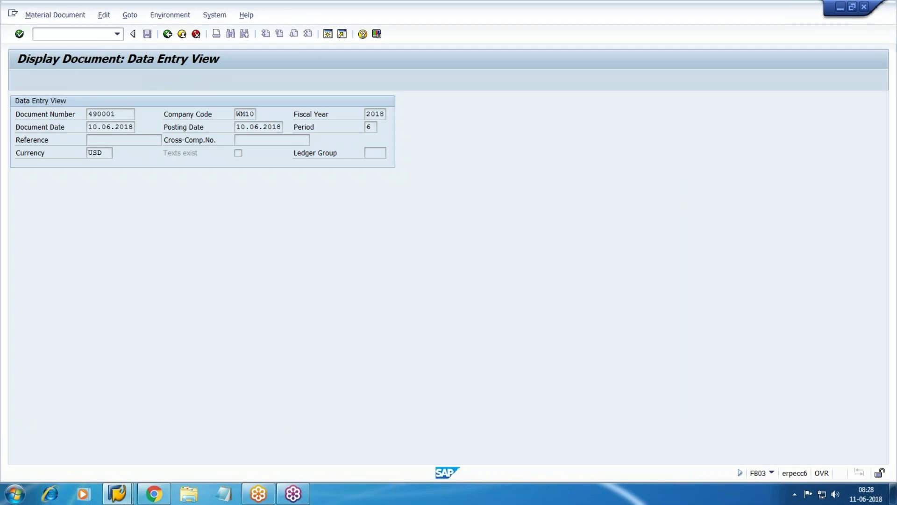
Switch to the Google Docs working notes and append "-25000" to the "FG stock Dr" and "Inc/Dec stock" lines
{"action": "left_click", "coordinate": [153, 493]}
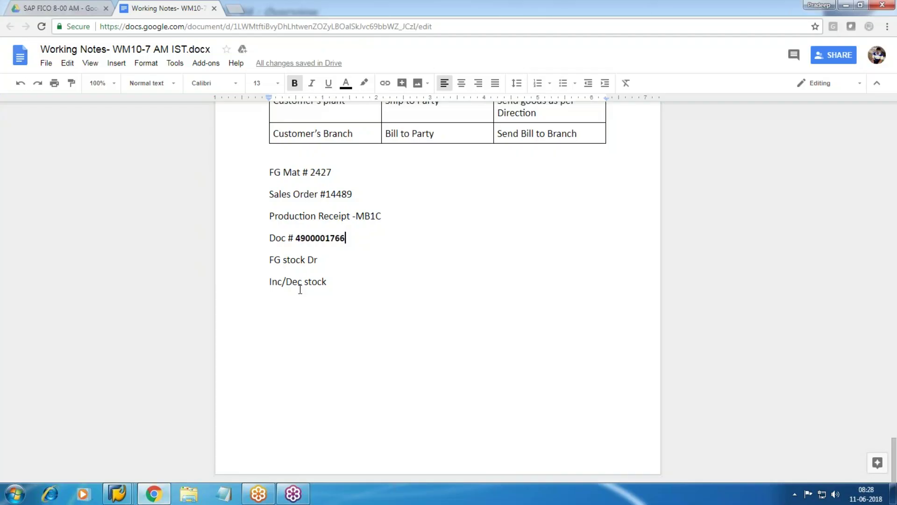
{"action": "left_click", "coordinate": [339, 258]}
{"action": "type", "text": "-25000"}
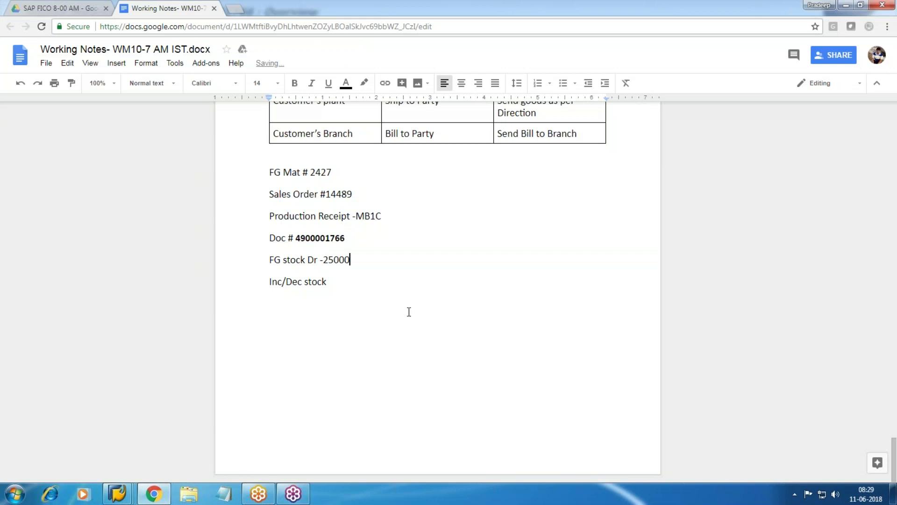
{"action": "type", "text": "-25000"}
Switch back to SAP and open the G/L Account Line Item Display, FBL3N, in a new session
{"action": "mouse_move", "coordinate": [117, 494]}
{"action": "left_click", "coordinate": [329, 448]}
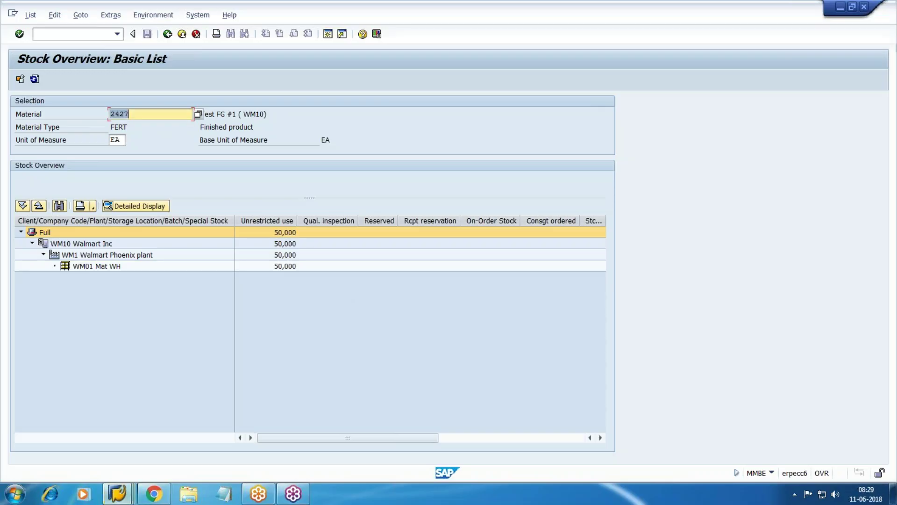
{"action": "left_click", "coordinate": [171, 452]}
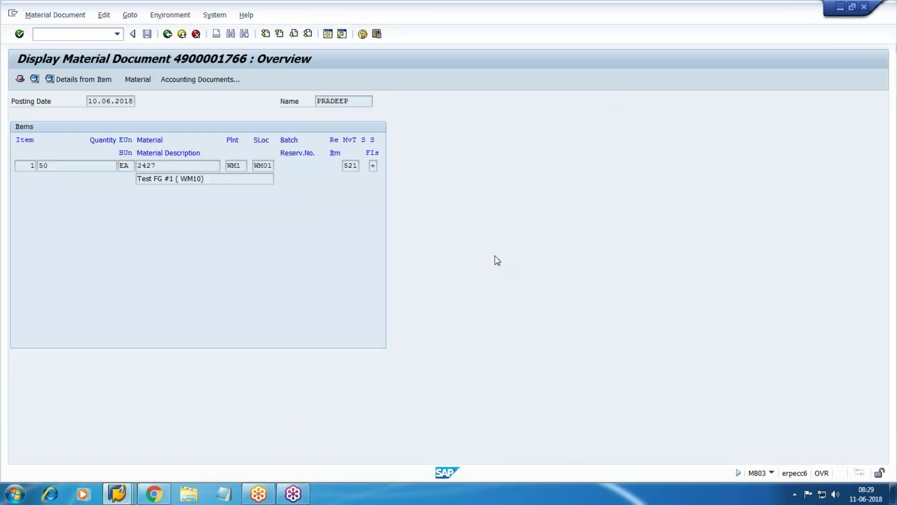
{"action": "key", "text": "shift+F3"}
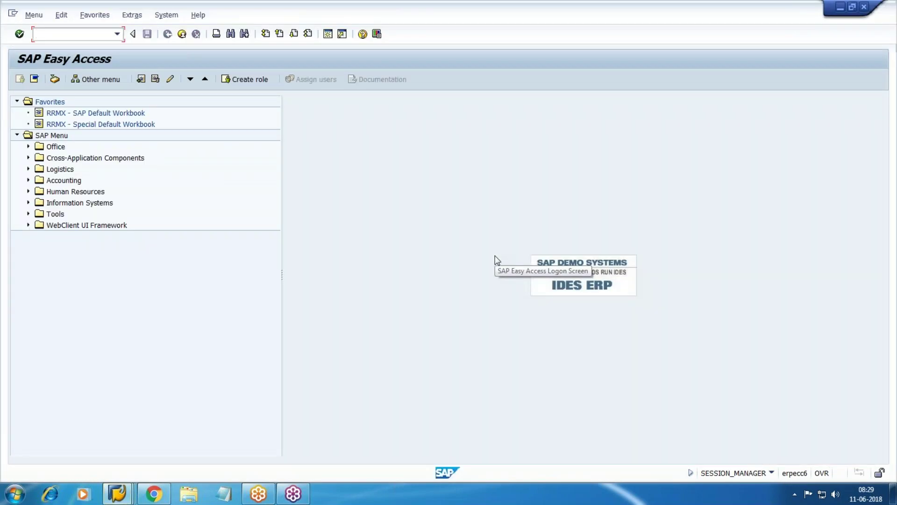
{"action": "type", "text": "fbl3"}
{"action": "key", "text": "Return"}
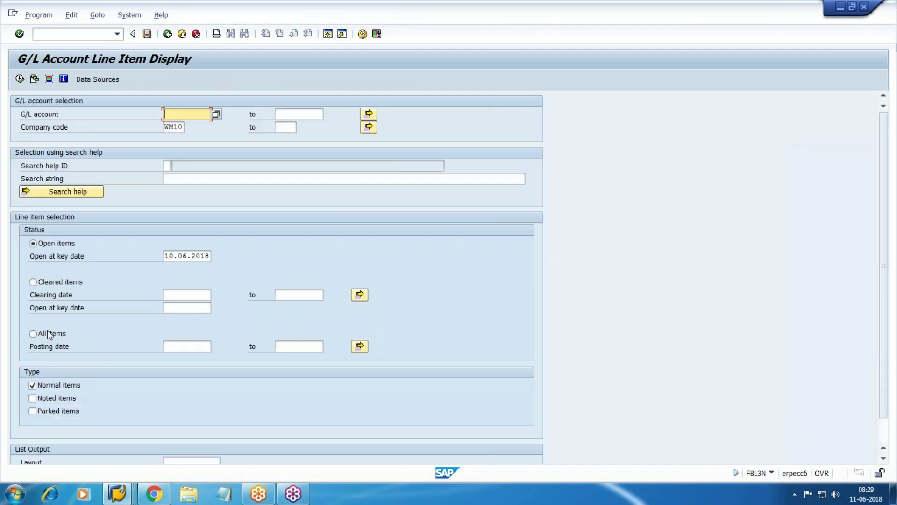
List all G/L items of company code WM10 posted from 10.06.2018 to 10.06.2018 and examine the FG stock and Inc/Dec in stock entries
{"action": "left_click", "coordinate": [49, 333]}
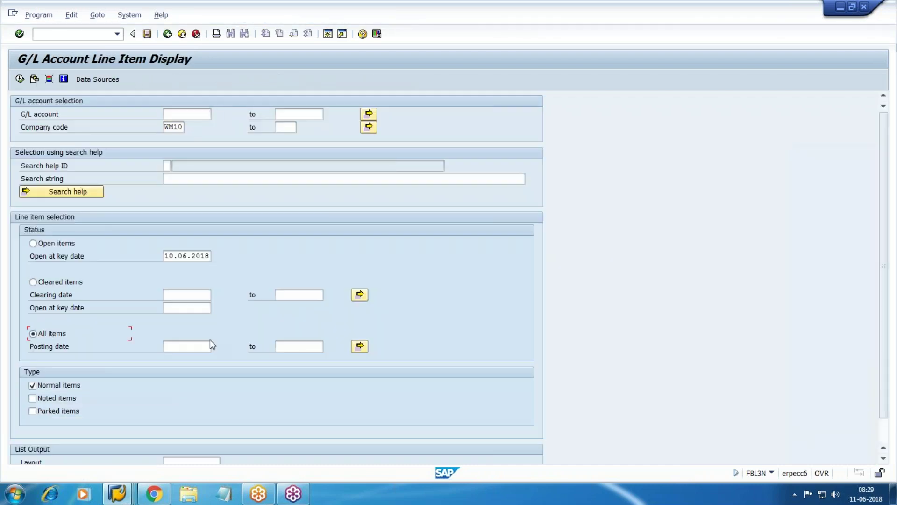
{"action": "left_click", "coordinate": [203, 346]}
{"action": "key", "text": "F4"}
{"action": "key", "text": "Return"}
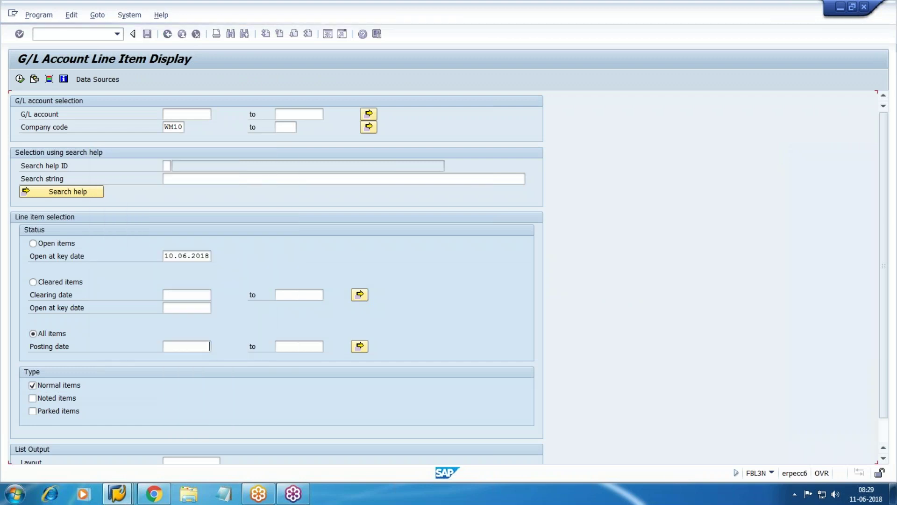
{"action": "key", "text": "ctrl+c"}
{"action": "key", "text": "Tab"}
{"action": "key", "text": "ctrl+v"}
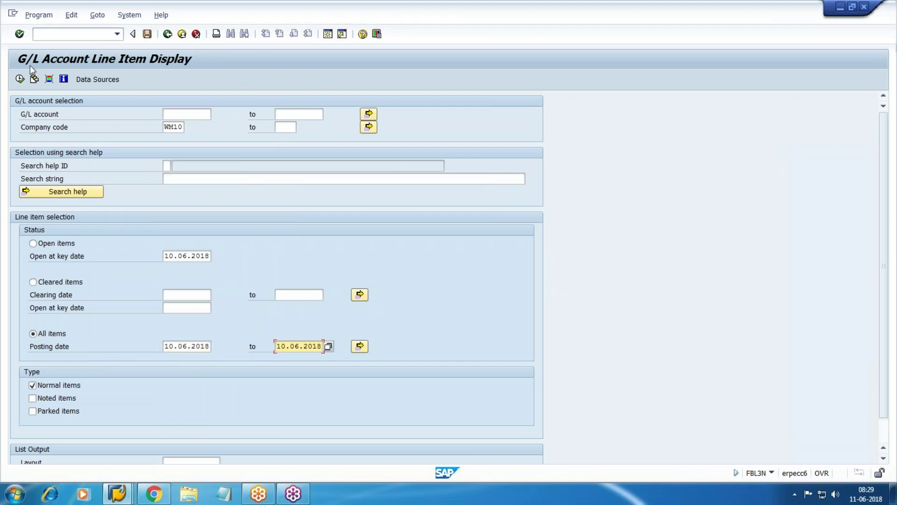
{"action": "left_click", "coordinate": [20, 79]}
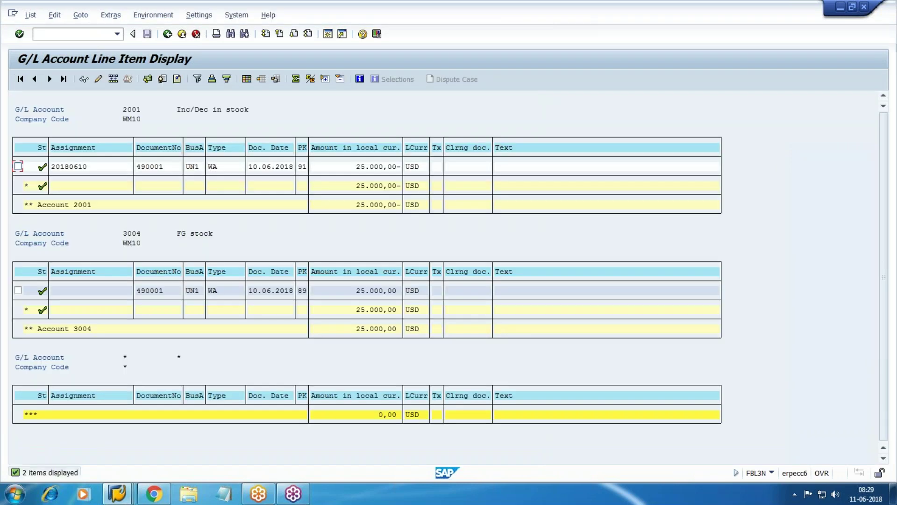
{"action": "left_click_drag", "start_coordinate": [262, 291], "coordinate": [612, 308]}
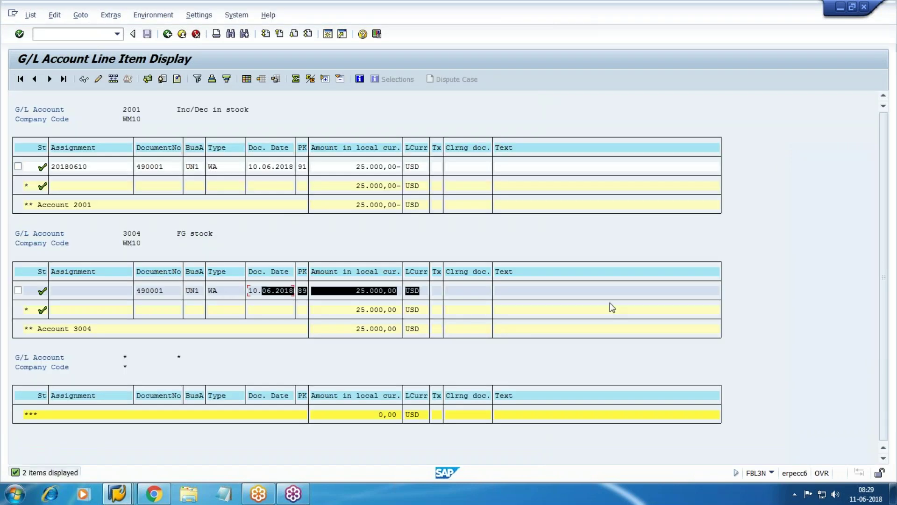
{"action": "left_click_drag", "start_coordinate": [182, 166], "coordinate": [494, 173]}
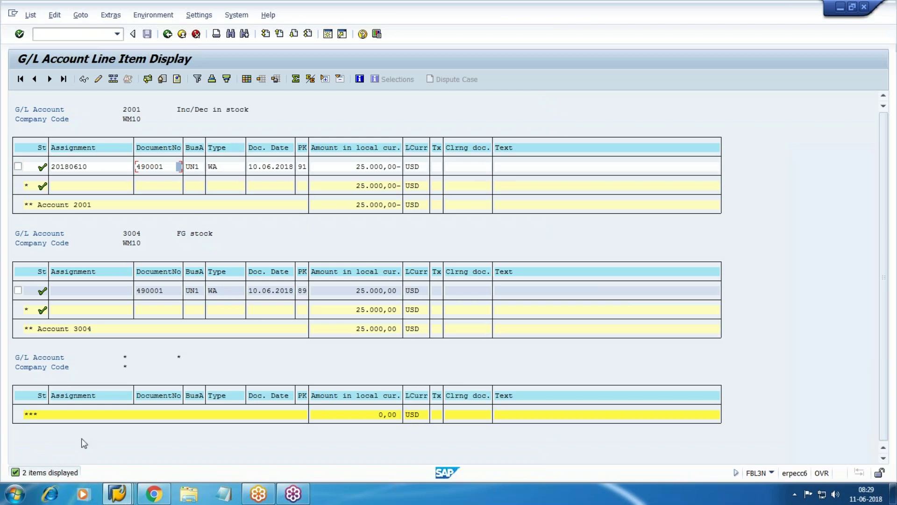
Switch to the Google Docs working notes and add the line "Goods Delivered to customer" below the Inc/Dec stock line
{"action": "left_click", "coordinate": [154, 494]}
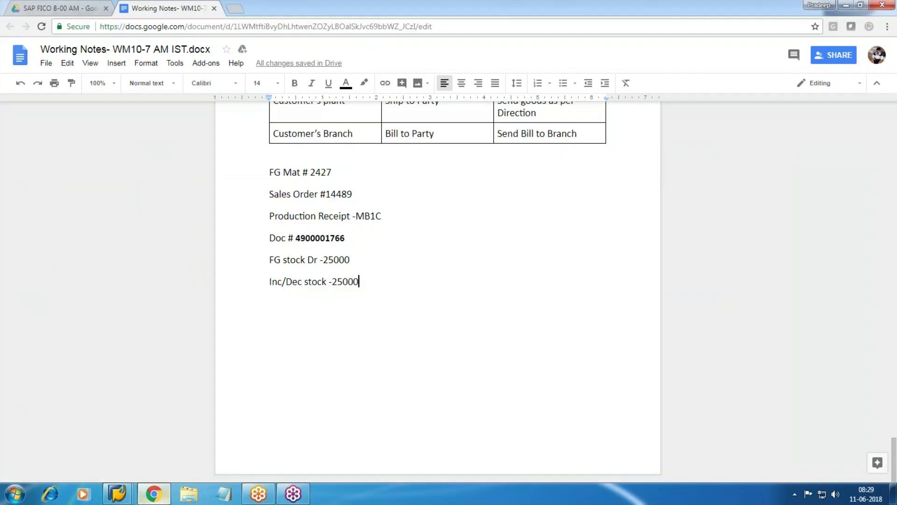
{"action": "key", "text": "Return"}
{"action": "type", "text": "Goo"}
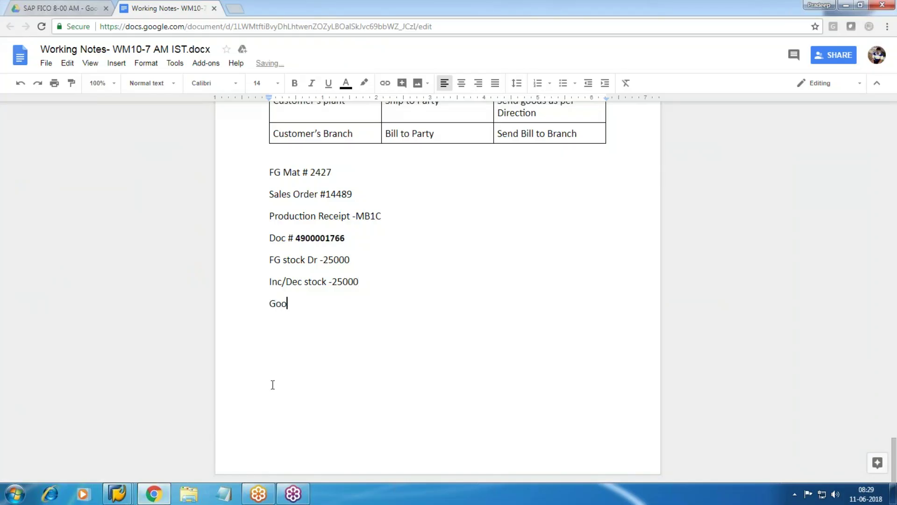
{"action": "type", "text": "ds Delivered to customer"}
{"action": "key", "text": "Return"}
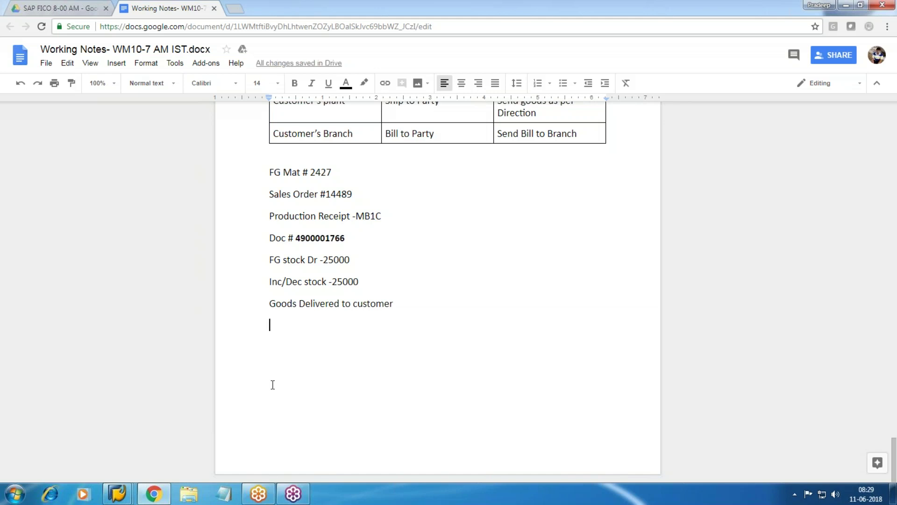
Add the lines "COGS Dr" and "FG stock" below "Goods Delivered to customer" in the notes
{"action": "type", "text": "CO"}
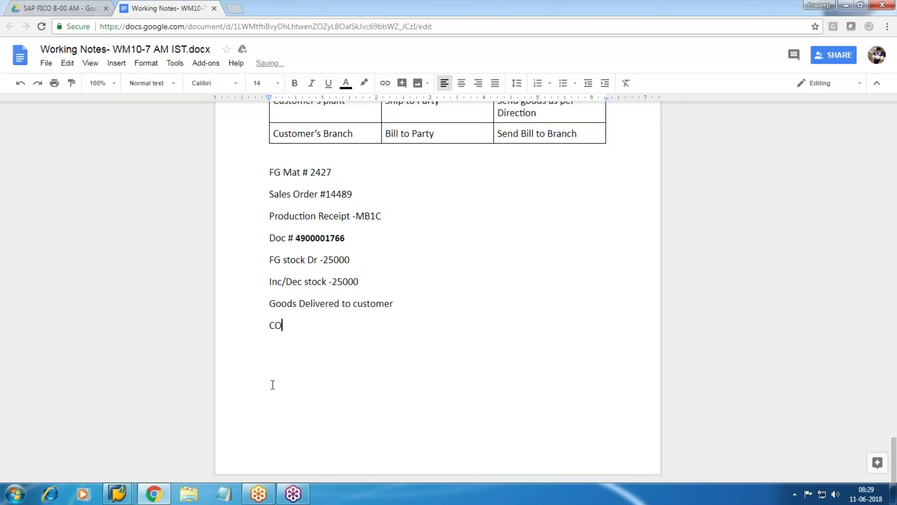
{"action": "type", "text": "GS Dr"}
{"action": "key", "text": "Return"}
{"action": "type", "text": "COGS Cr"}
{"action": "key", "text": "BackSpace"}
{"action": "key", "text": "BackSpace"}
{"action": "key", "text": "BackSpace"}
{"action": "key", "text": "BackSpace"}
{"action": "key", "text": "BackSpace"}
{"action": "key", "text": "BackSpace"}
{"action": "key", "text": "BackSpace"}
{"action": "type", "text": "FG stock"}
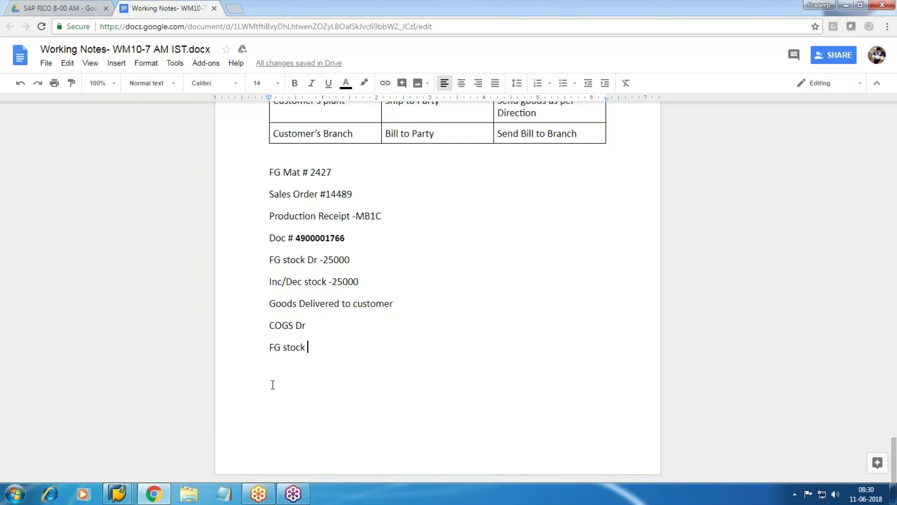
Append the amount 5000 to both the "COGS Dr" line and the "FG stock" line below it
{"action": "left_click", "coordinate": [344, 328]}
{"action": "type", "text": "5000"}
{"action": "key", "text": "Down"}
{"action": "type", "text": "5000"}
Switch to the SAP material document session and leave the document for the SAP Easy Access menu
{"action": "left_click", "coordinate": [117, 494]}
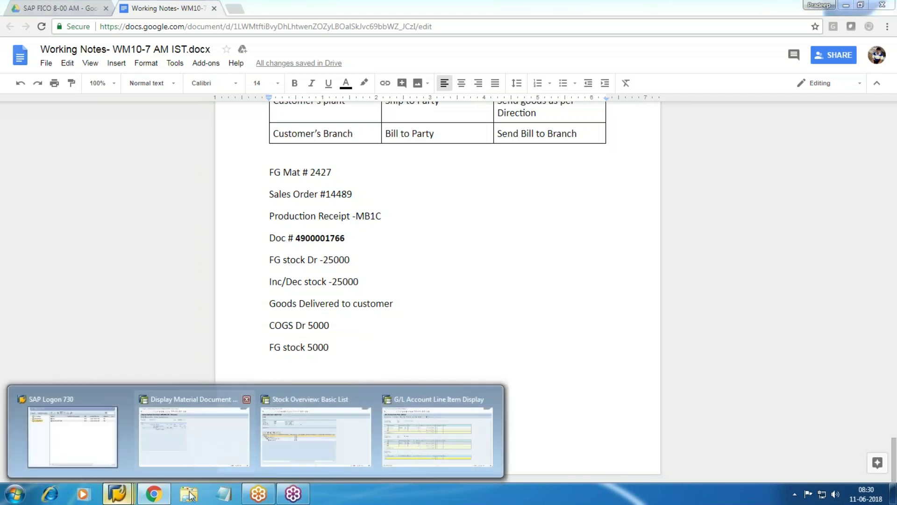
{"action": "left_click", "coordinate": [207, 436]}
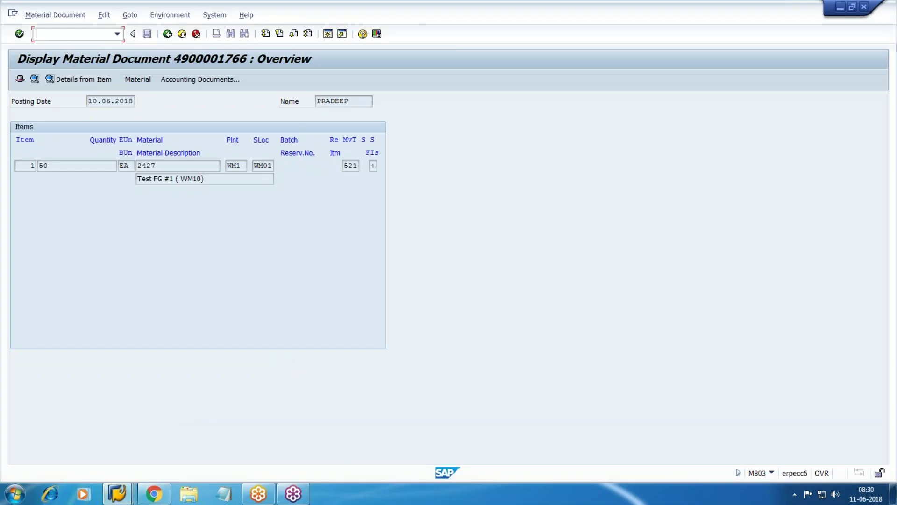
{"action": "key", "text": "Return"}
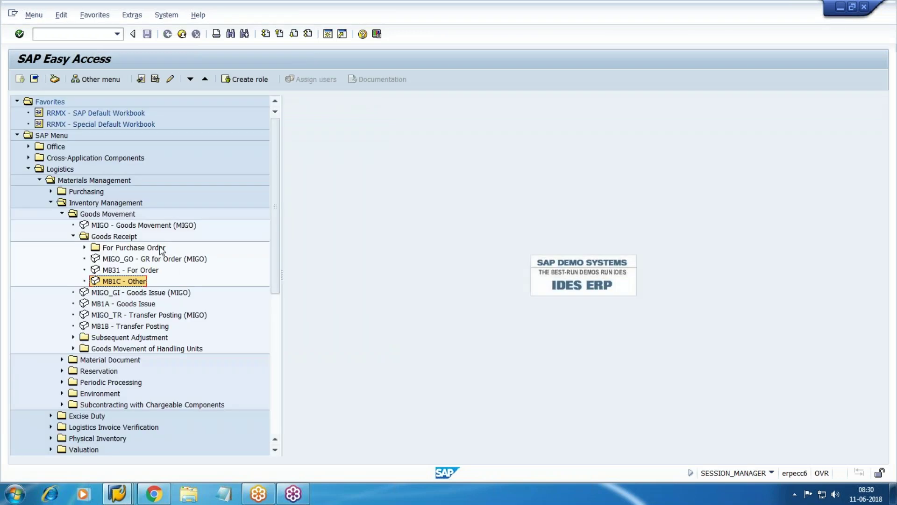
Append "-VL01N" to the "Goods Delivered to customer" line in the Google Docs notes and return to SAP Easy Access
{"action": "left_click", "coordinate": [154, 491]}
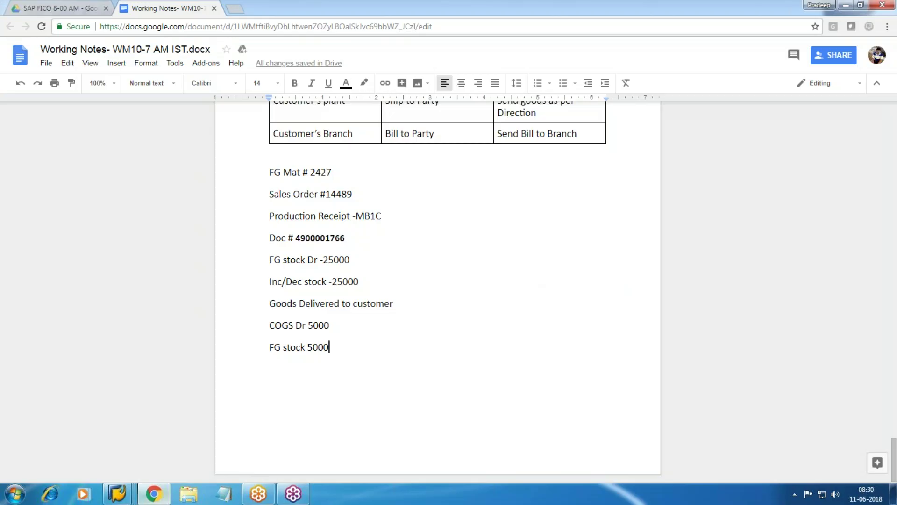
{"action": "type", "text": "-"}
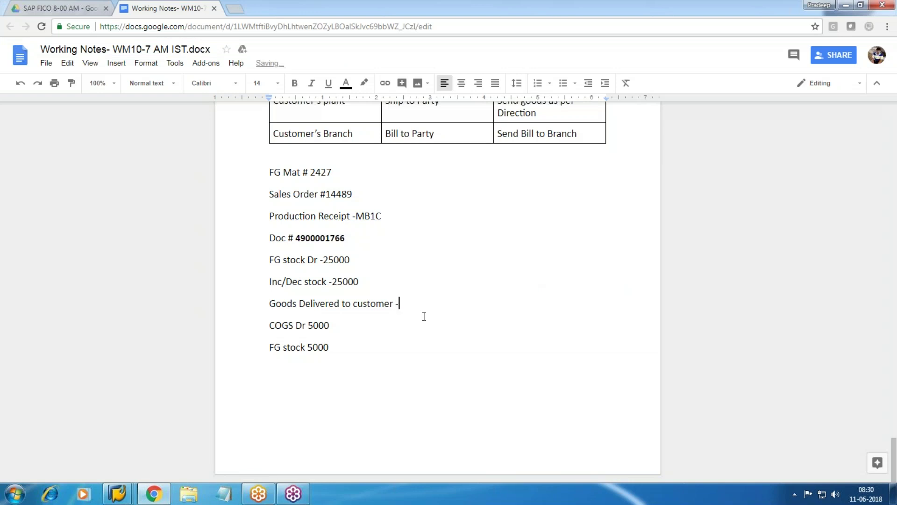
{"action": "type", "text": "VL01N"}
{"action": "key", "text": "alt+Tab"}
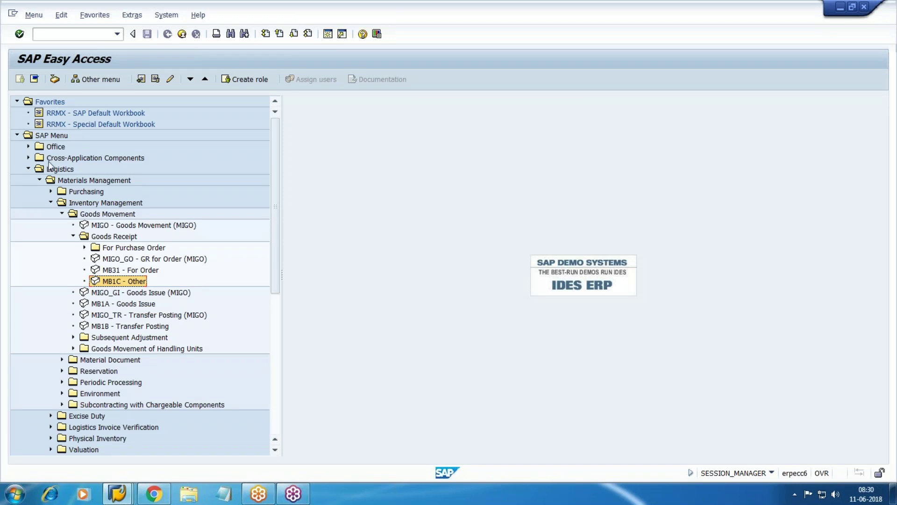
Collapse the Goods Receipt, Goods Movement, Inventory Management and Materials Management folders in the SAP menu tree
{"action": "left_click", "coordinate": [73, 236]}
{"action": "left_click", "coordinate": [62, 213]}
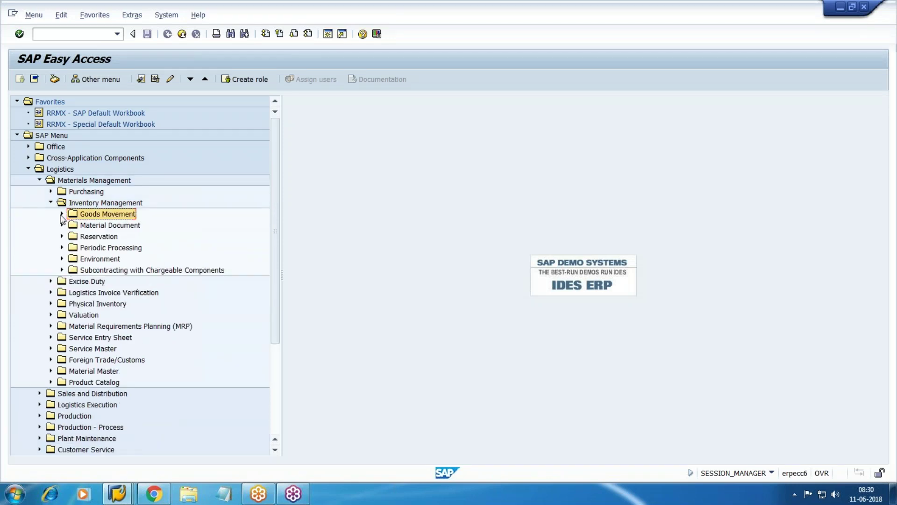
{"action": "left_click", "coordinate": [50, 202]}
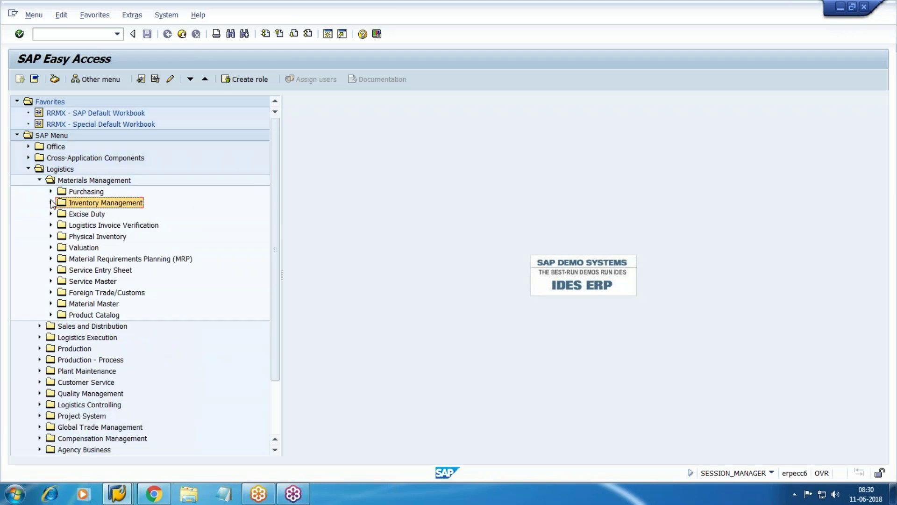
{"action": "left_click", "coordinate": [39, 180]}
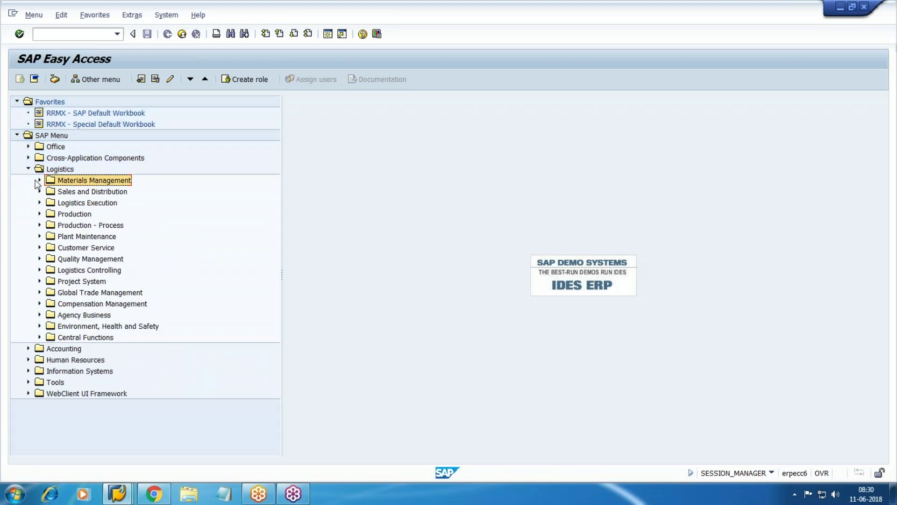
Start VL01N - Outbound Delivery from the subsequent functions of sales orders under Sales and Distribution
{"action": "left_click", "coordinate": [39, 192]}
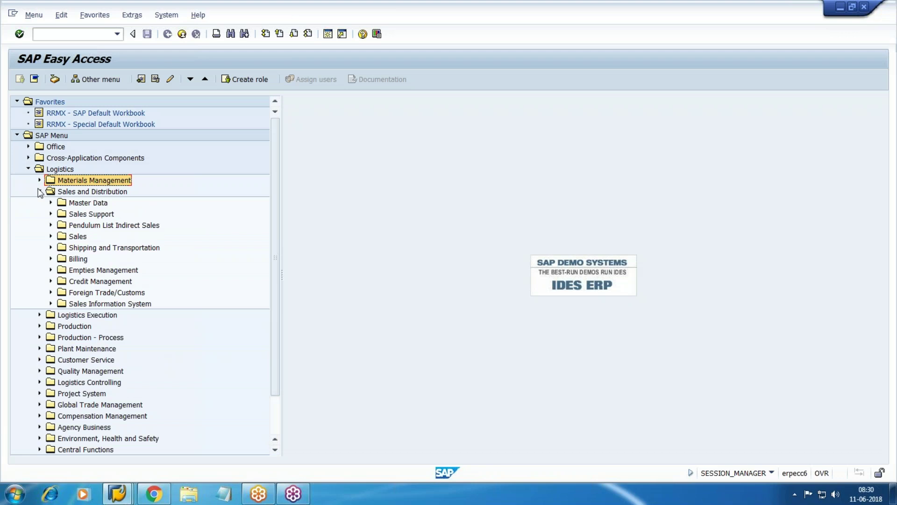
{"action": "left_click", "coordinate": [50, 236]}
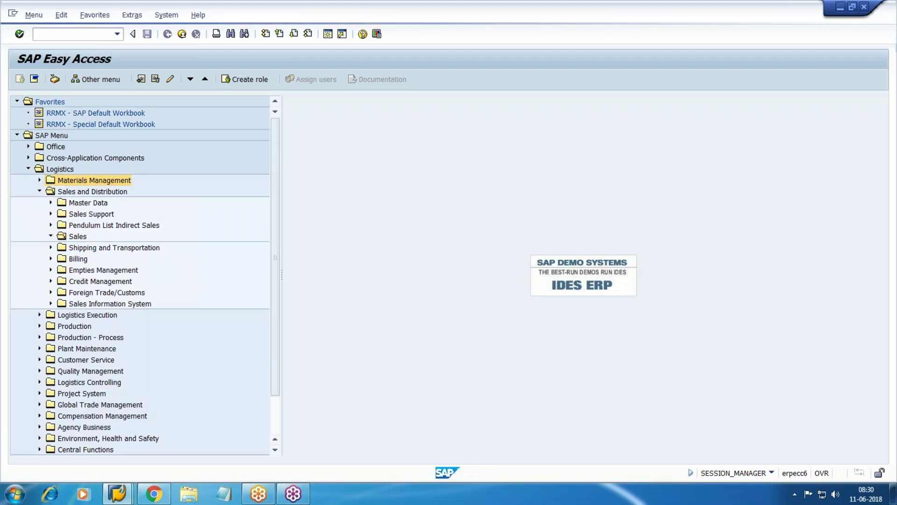
{"action": "left_click", "coordinate": [62, 270]}
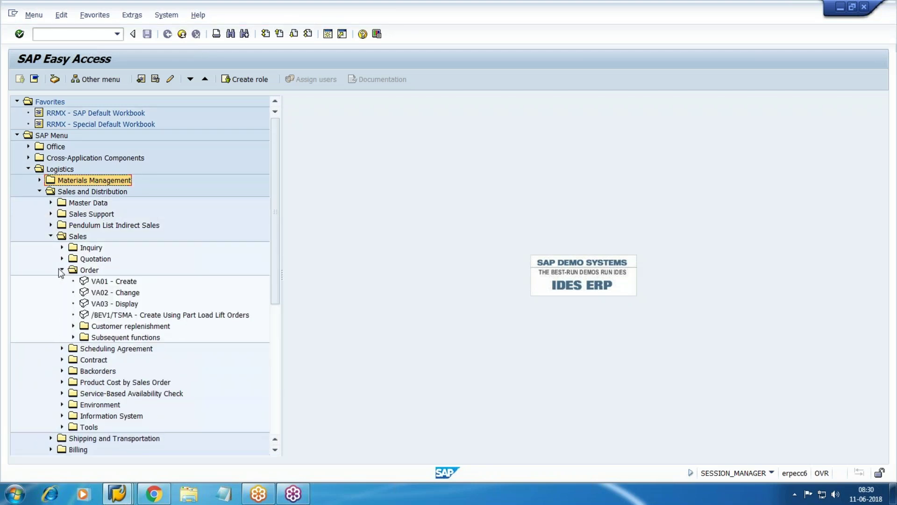
{"action": "scroll", "coordinate": [61, 273], "scroll_direction": "down", "scroll_amount": 1}
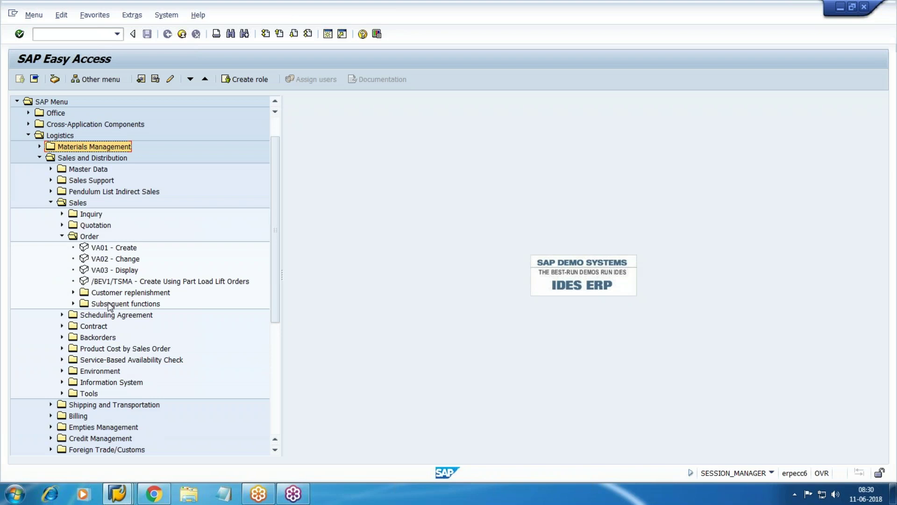
{"action": "left_click", "coordinate": [73, 303]}
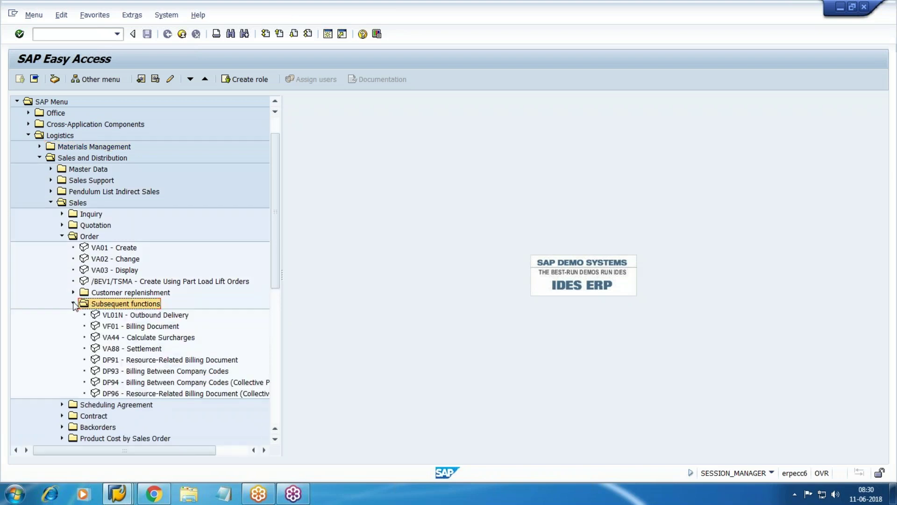
{"action": "scroll", "coordinate": [73, 306], "scroll_direction": "down", "scroll_amount": 2}
{"action": "left_click", "coordinate": [153, 262]}
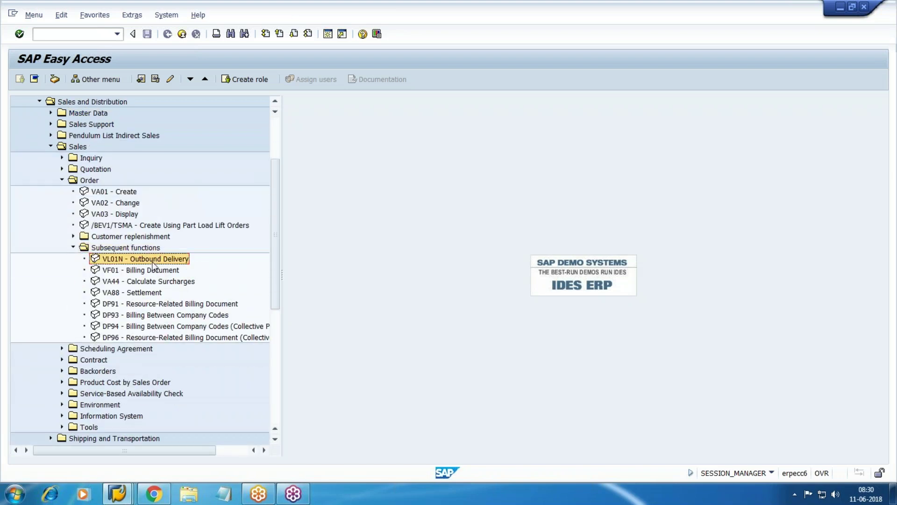
{"action": "double_click", "coordinate": [152, 262]}
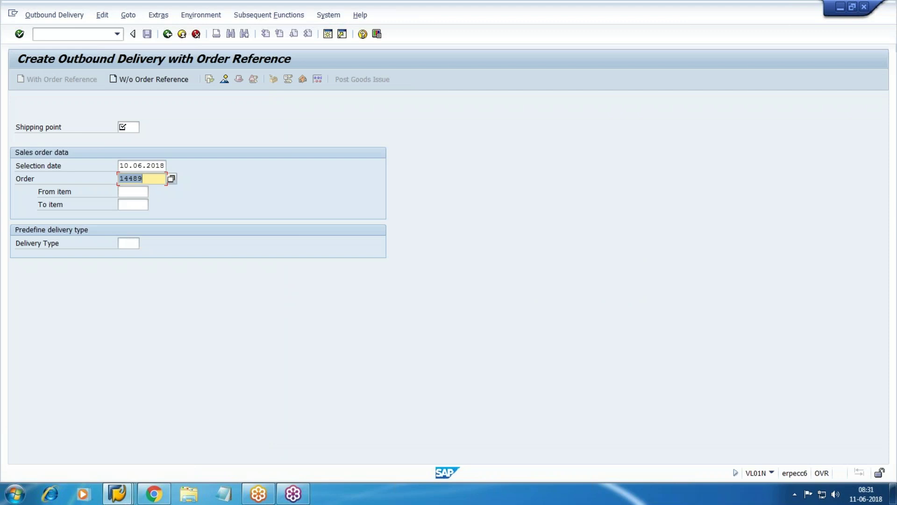
Set the shipping point to WMSH and try to create the delivery for the sales order with selection date 10.06.2018
{"action": "left_click", "coordinate": [130, 130]}
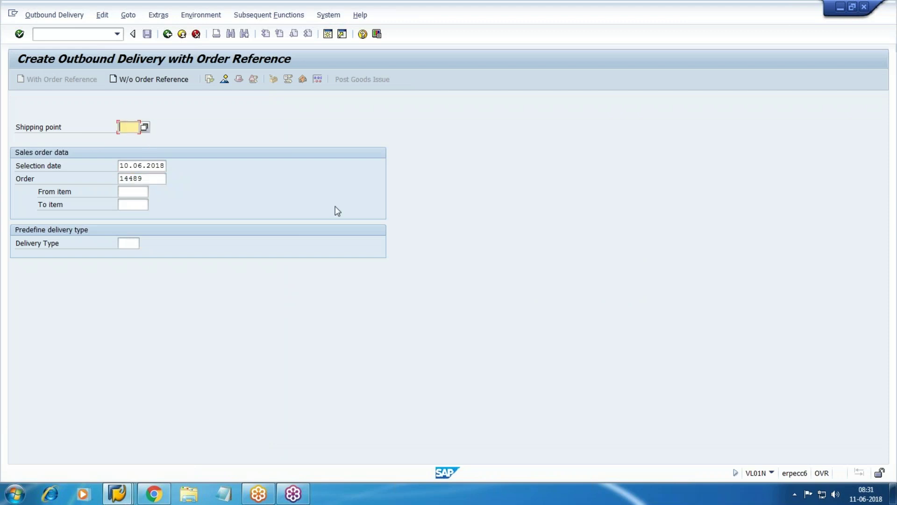
{"action": "type", "text": "WMSH"}
{"action": "key", "text": "Tab"}
{"action": "key", "text": "Tab"}
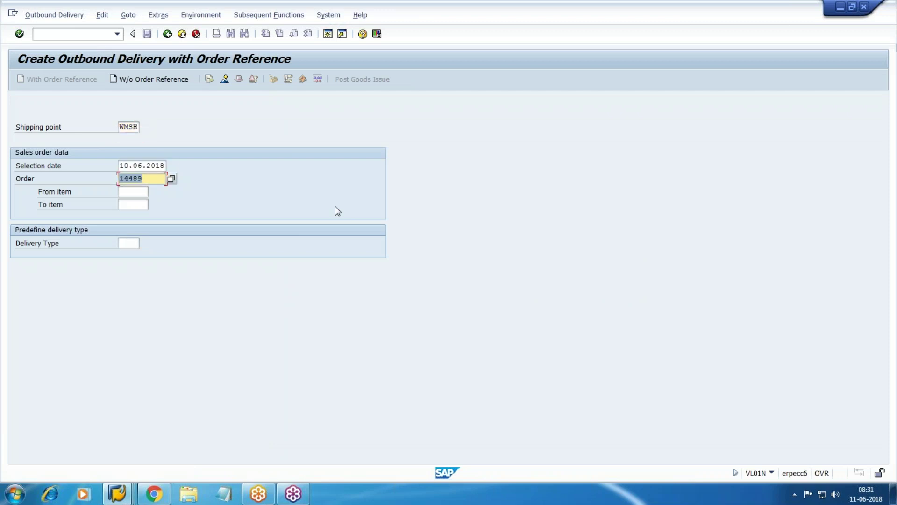
{"action": "left_click", "coordinate": [154, 494]}
{"action": "key", "text": "alt+Tab"}
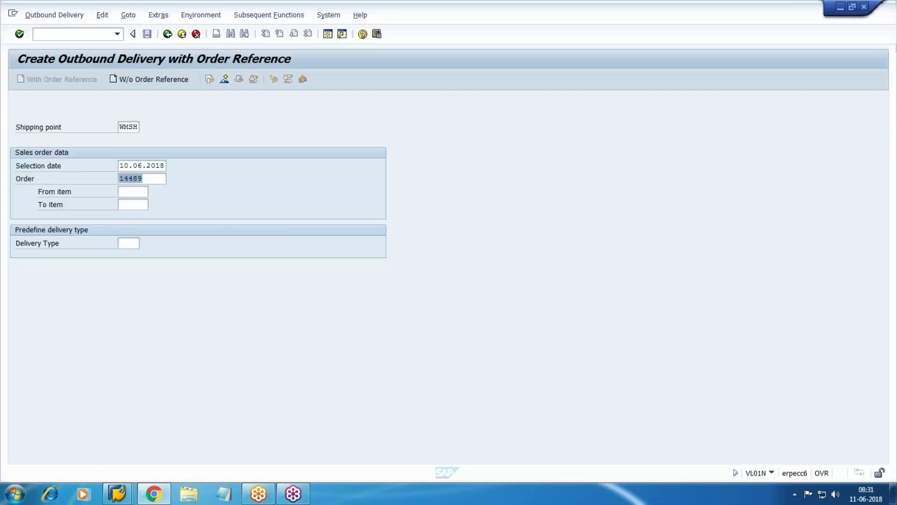
{"action": "left_click", "coordinate": [20, 33]}
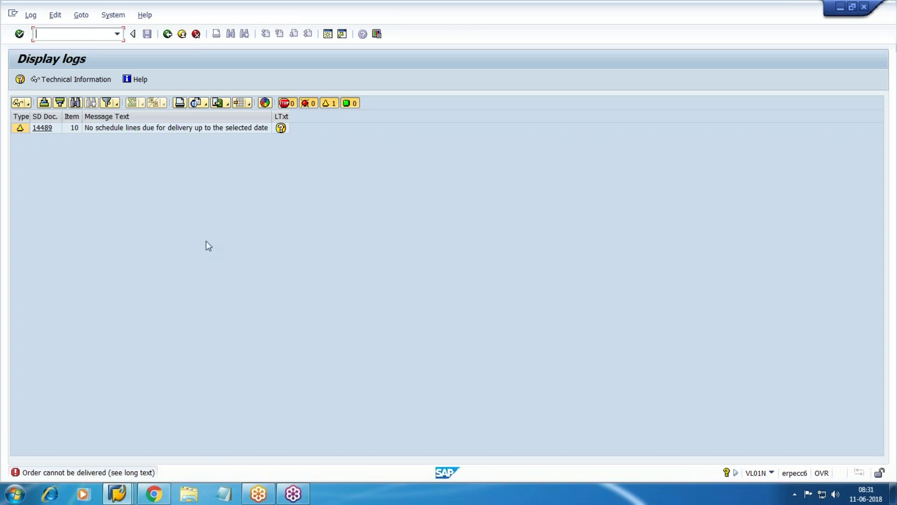
{"action": "left_click", "coordinate": [166, 34]}
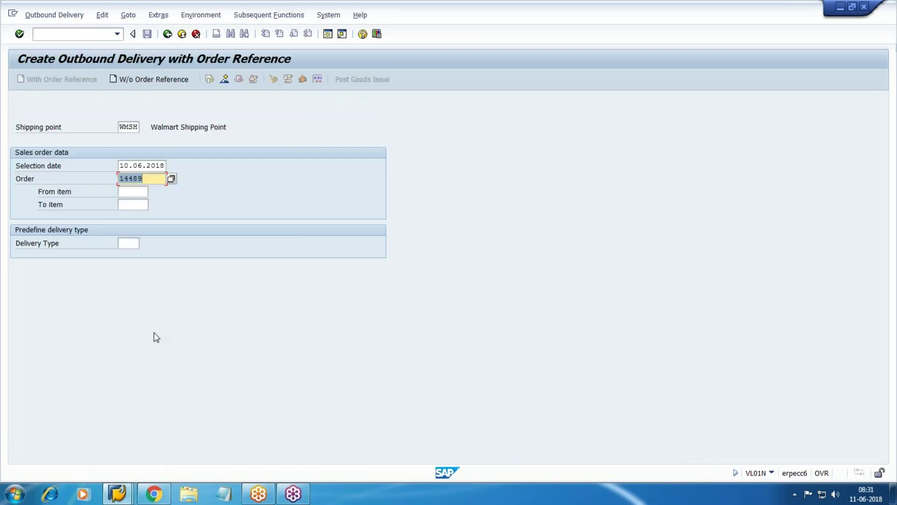
Display the Walmart sales order in VA03 and examine the shipping dates of its material 2427 item
{"action": "left_click", "coordinate": [65, 34]}
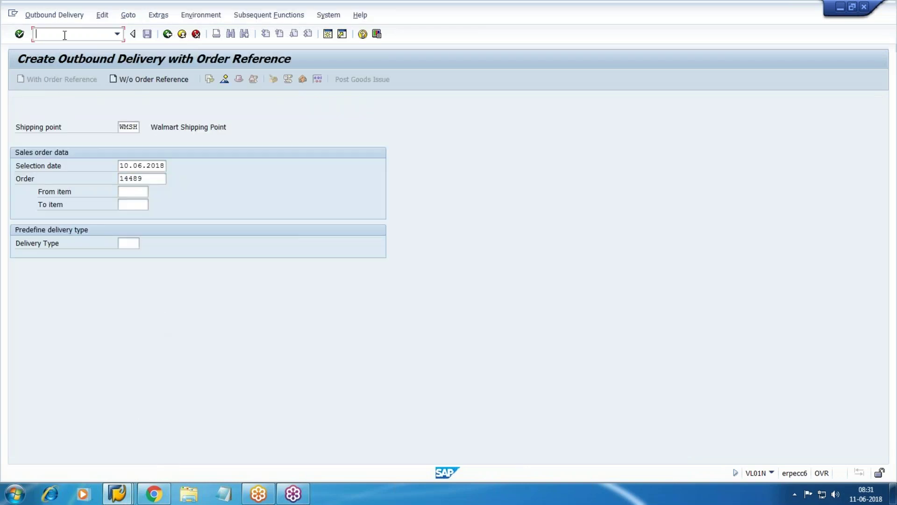
{"action": "type", "text": "/N"}
{"action": "type", "text": "VA02"}
{"action": "key", "text": "Return"}
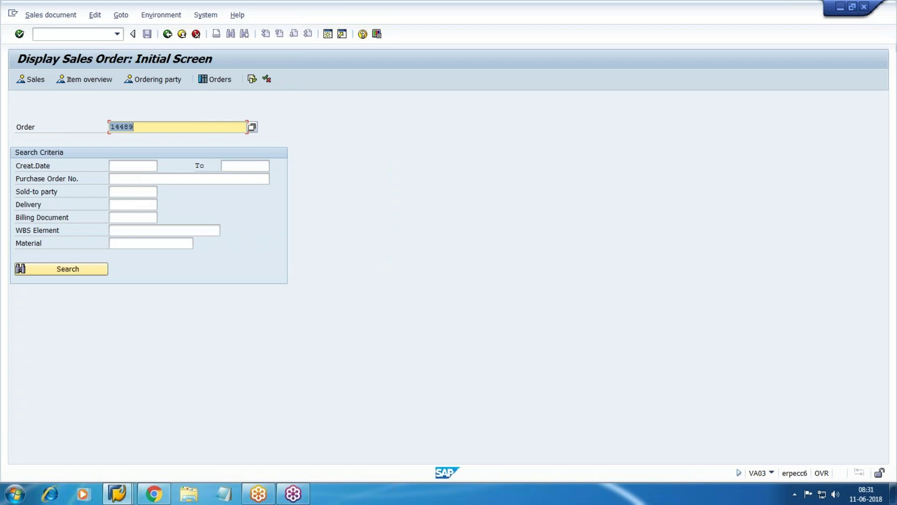
{"action": "left_click", "coordinate": [19, 33]}
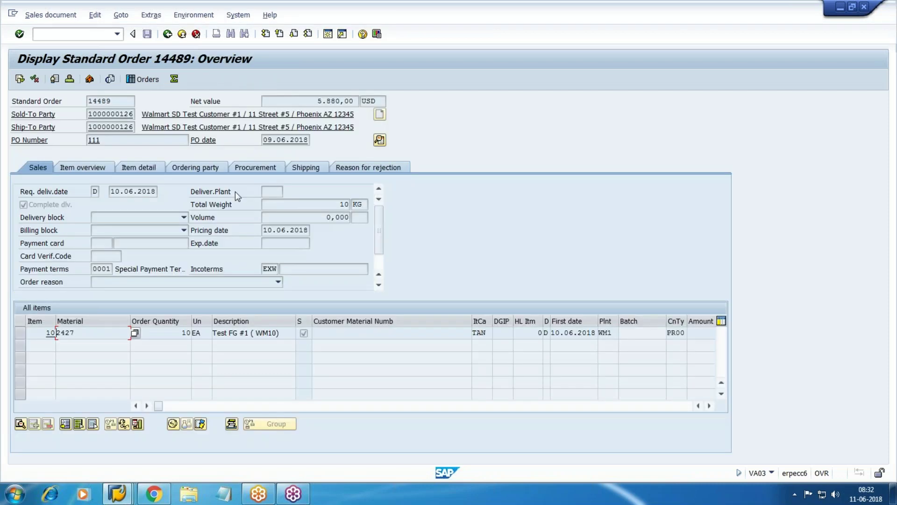
{"action": "left_click", "coordinate": [314, 171]}
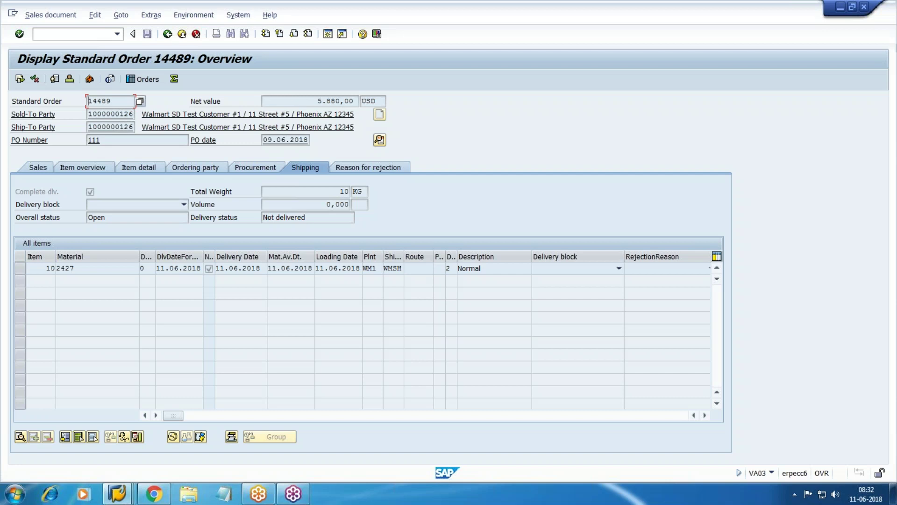
Return to VL01N, set the selection date to 11.06.2018 and create the outbound delivery for the sales order
{"action": "left_click", "coordinate": [56, 36]}
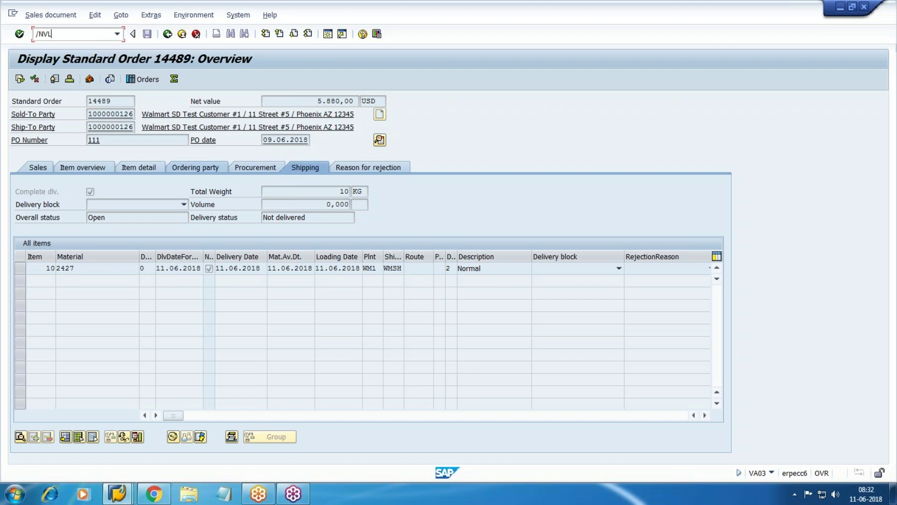
{"action": "type", "text": "/NVL01N"}
{"action": "key", "text": "Return"}
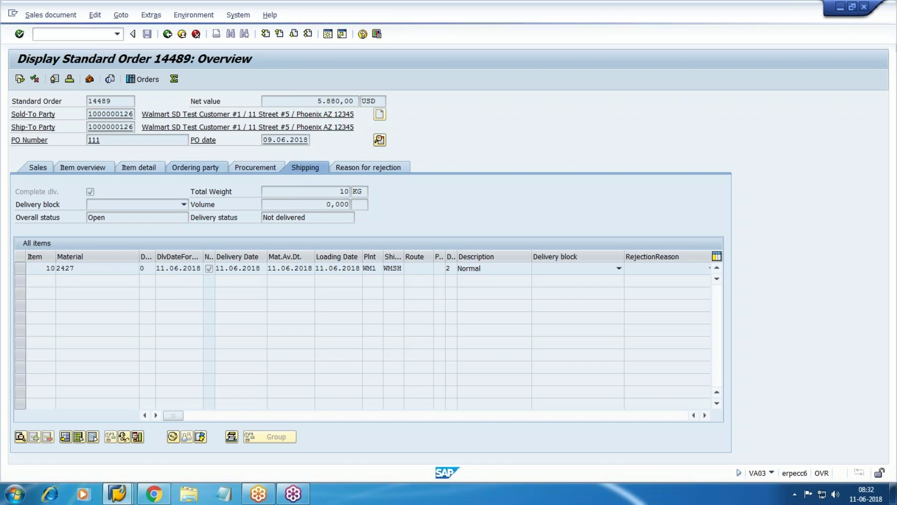
{"action": "key", "text": "shift+Tab"}
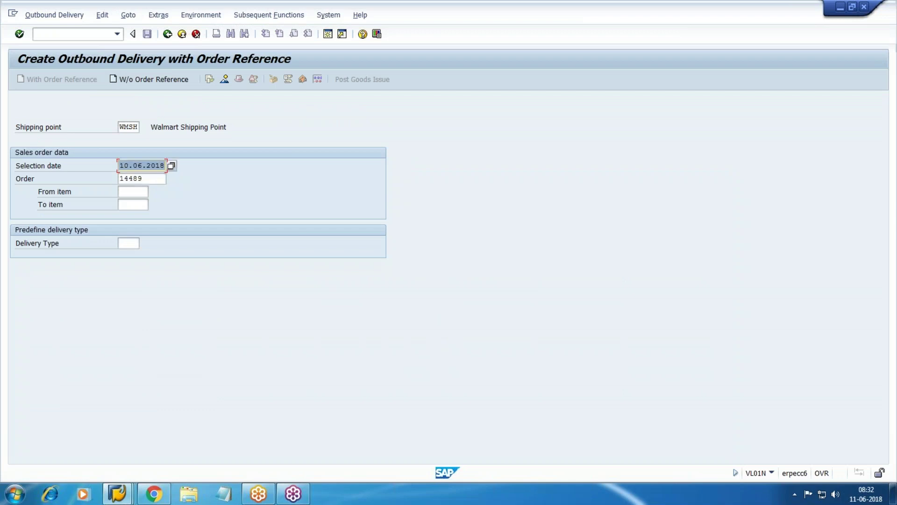
{"action": "type", "text": "11.06.2018"}
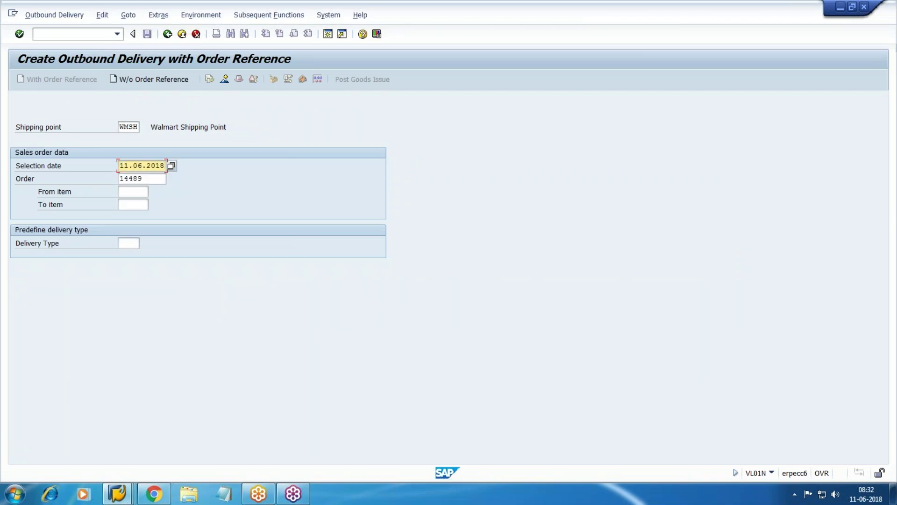
{"action": "key", "text": "Return"}
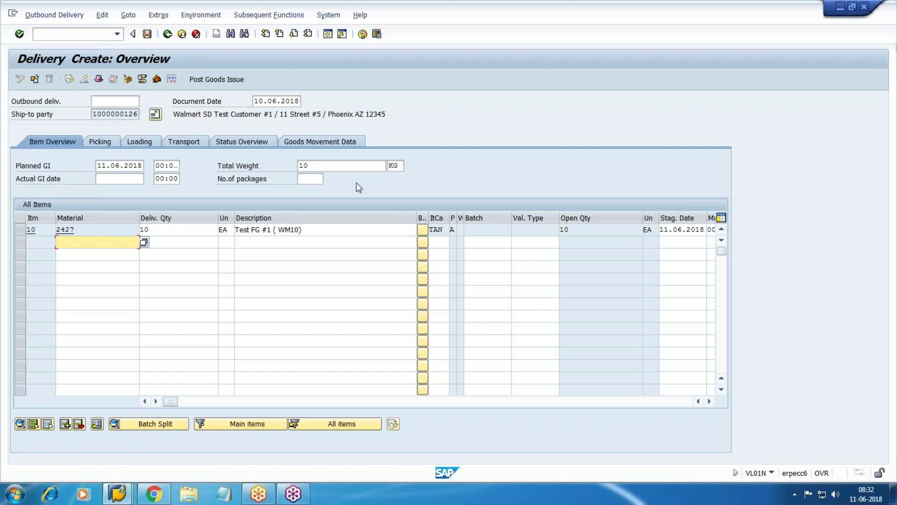
Set the delivery's actual goods issue date to 10.06.2018
{"action": "left_click", "coordinate": [133, 178]}
{"action": "key", "text": "F4"}
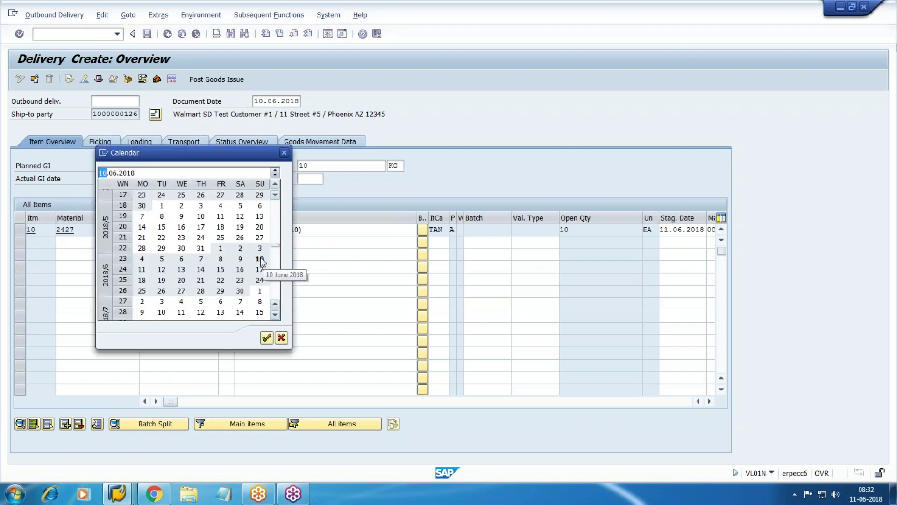
{"action": "double_click", "coordinate": [260, 258]}
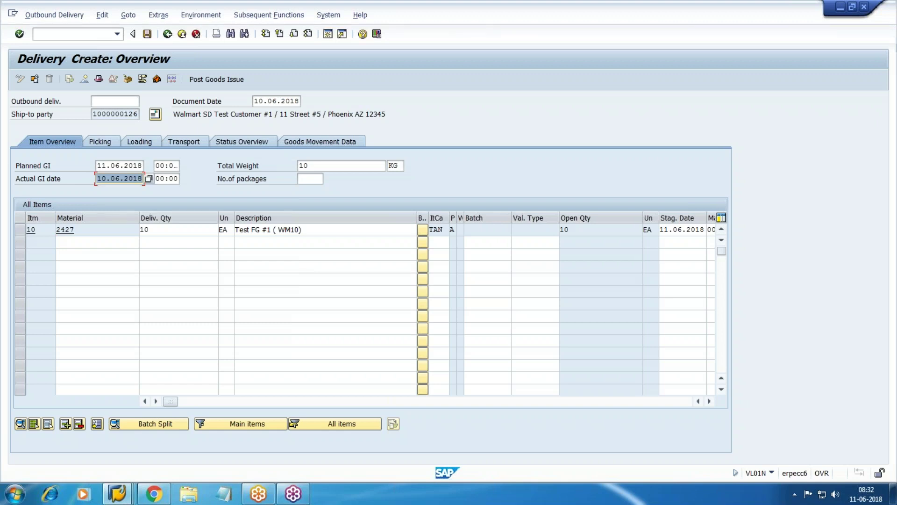
Enter a picked quantity of 10 for material 2427 and post the goods issue
{"action": "left_click", "coordinate": [99, 147]}
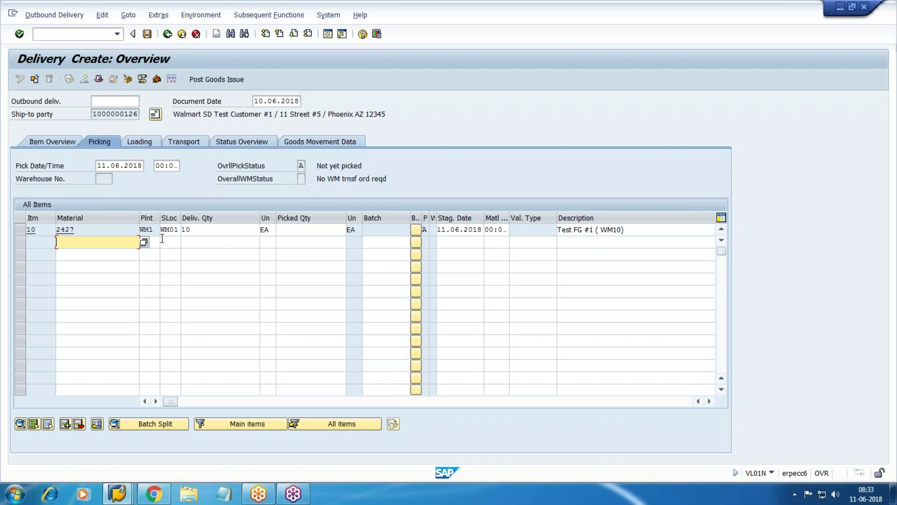
{"action": "left_click", "coordinate": [307, 229]}
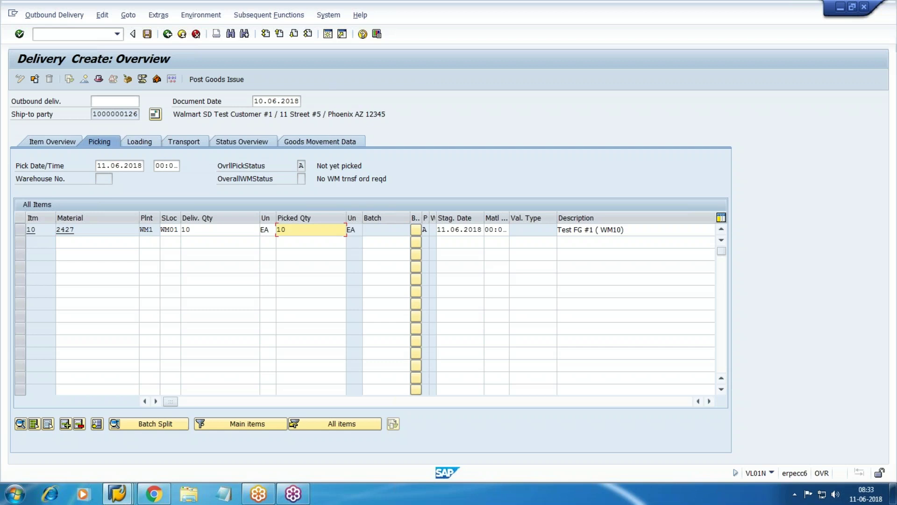
{"action": "left_click", "coordinate": [218, 80]}
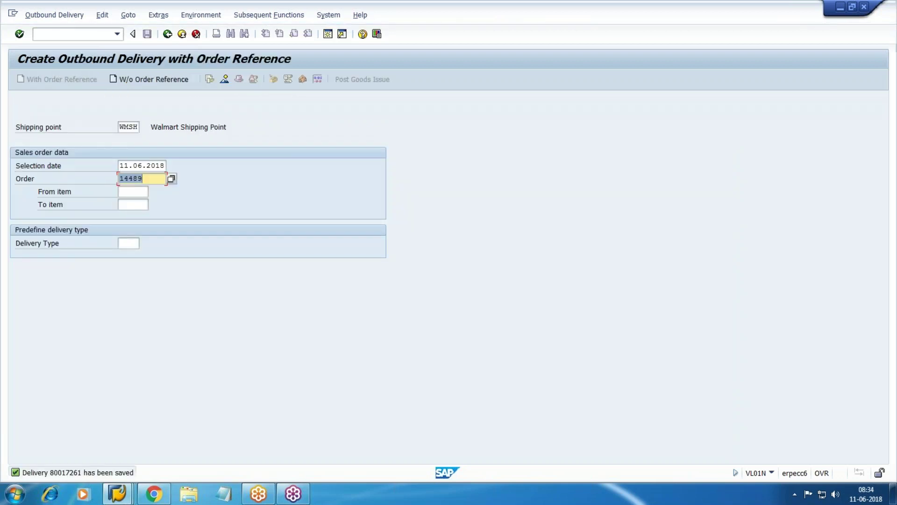
Copy the delivery number from the save message and record it in the Google Docs notes on a new "Delivery Doc #" line
{"action": "key", "text": "Return"}
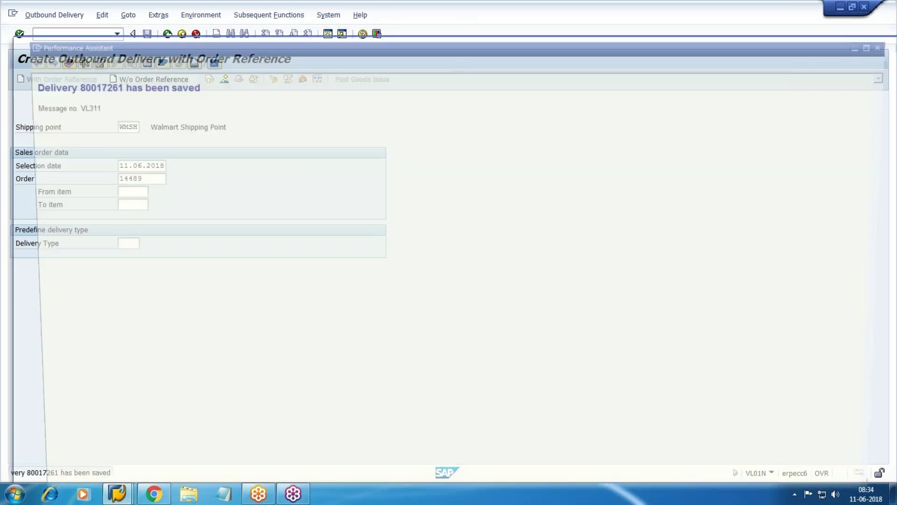
{"action": "left_click_drag", "start_coordinate": [66, 85], "coordinate": [110, 84]}
{"action": "key", "text": "ctrl+c"}
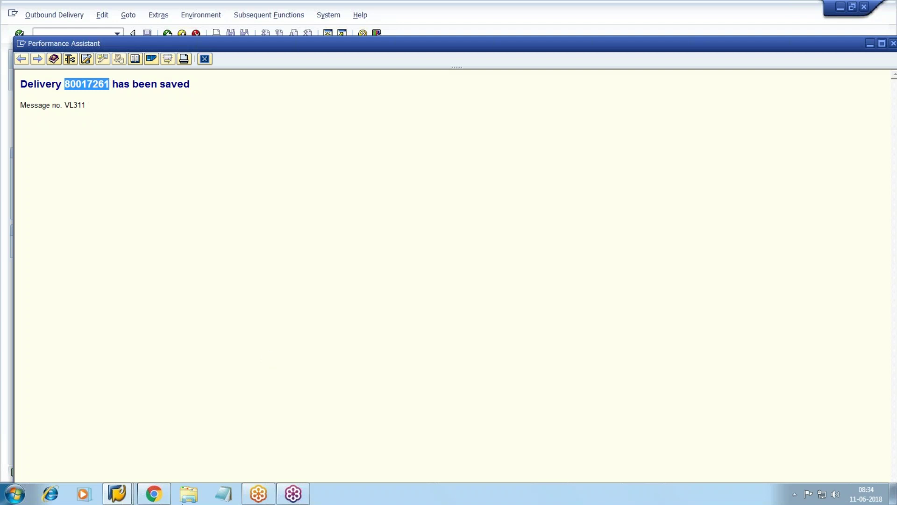
{"action": "left_click", "coordinate": [162, 494]}
{"action": "left_click", "coordinate": [405, 347]}
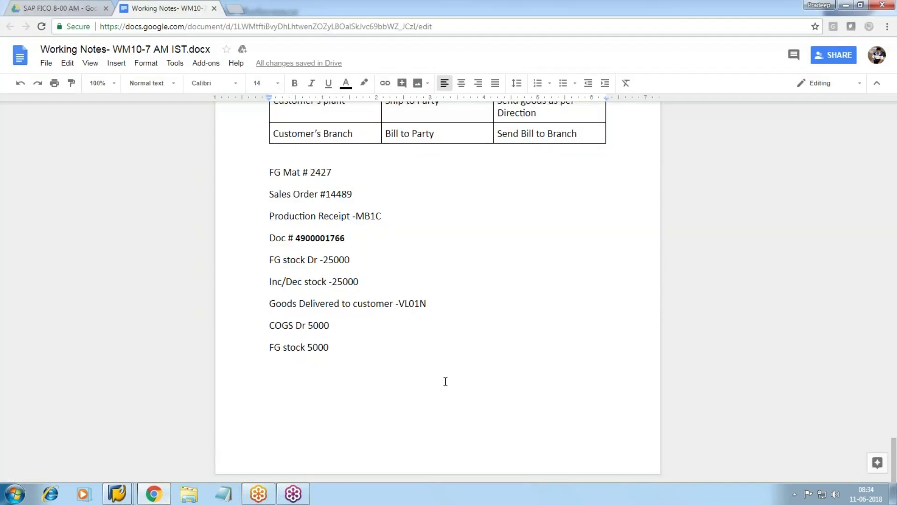
{"action": "key", "text": "Return"}
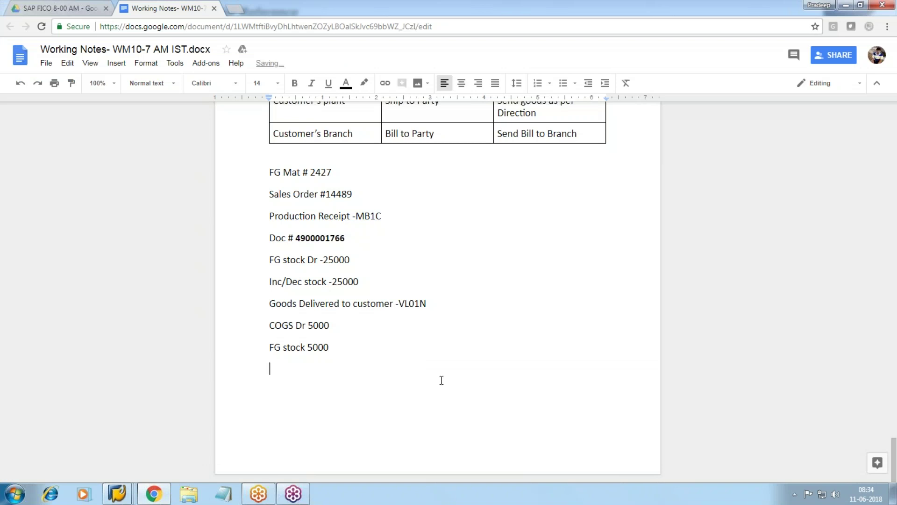
{"action": "type", "text": "Delivery Doc #"}
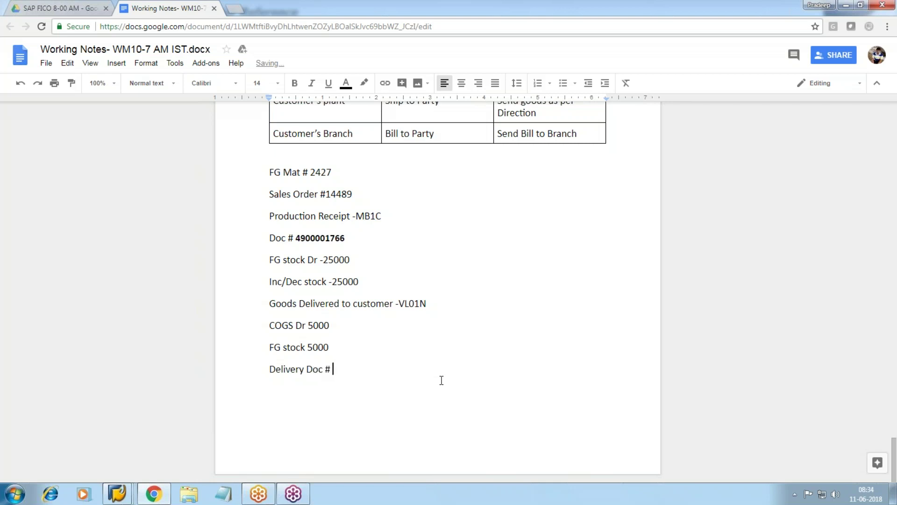
{"action": "key", "text": "ctrl+v"}
{"action": "key", "text": "Return"}
Switch to the SAP session with the G/L Account Line Item Display and return to its FBL3N selection screen
{"action": "key", "text": "alt+Tab"}
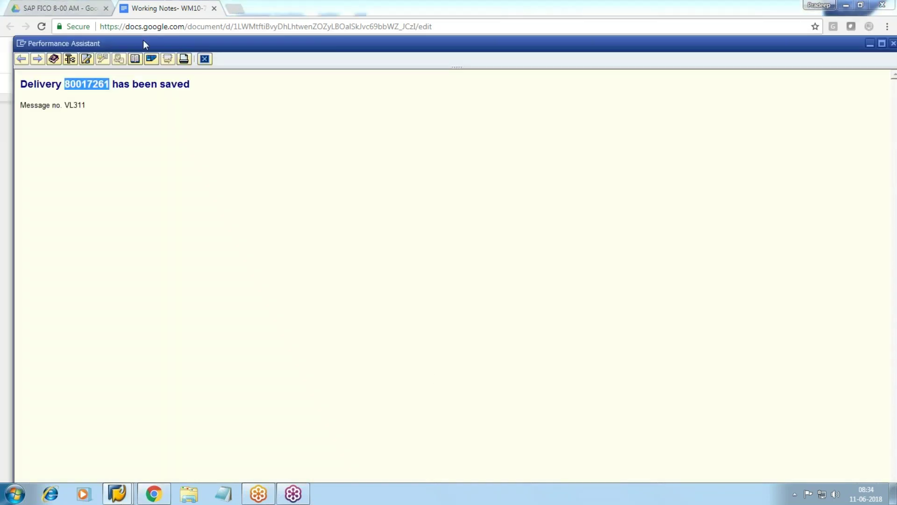
{"action": "key", "text": "alt+Tab"}
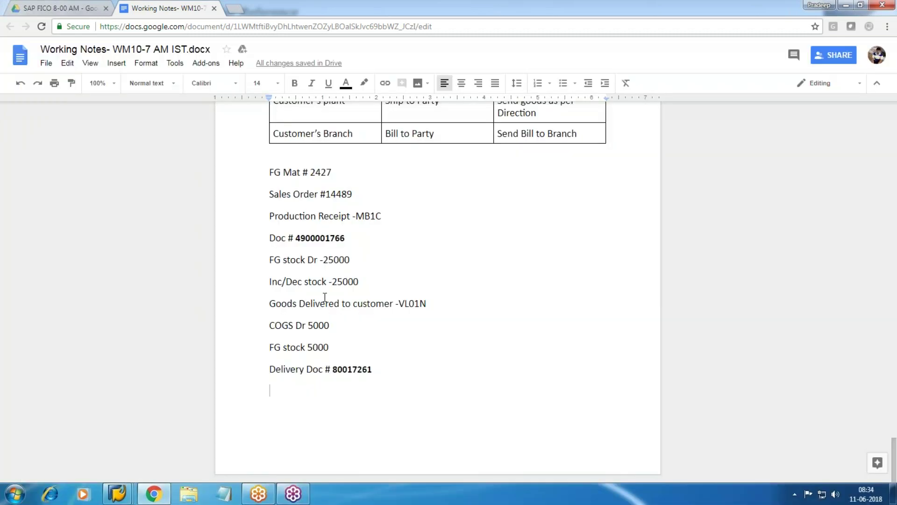
{"action": "key", "text": "alt+Tab"}
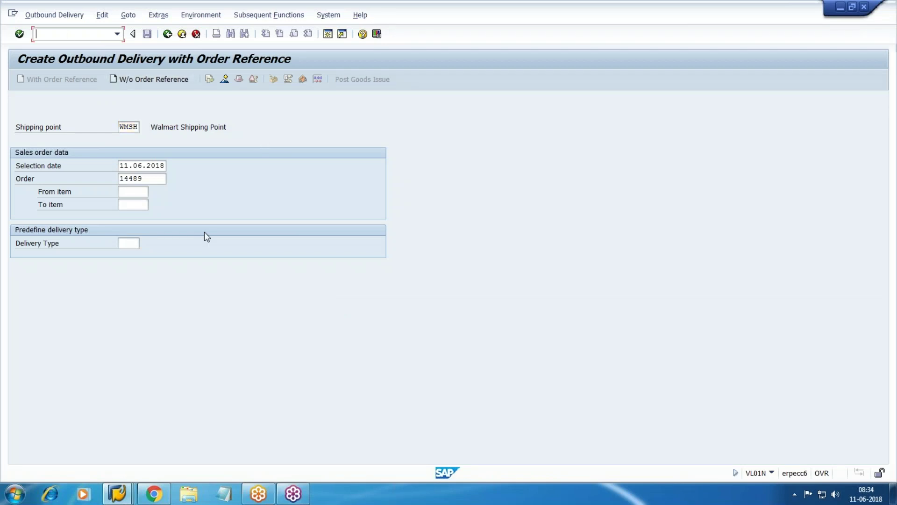
{"action": "left_click", "coordinate": [117, 493]}
{"action": "left_click", "coordinate": [425, 433]}
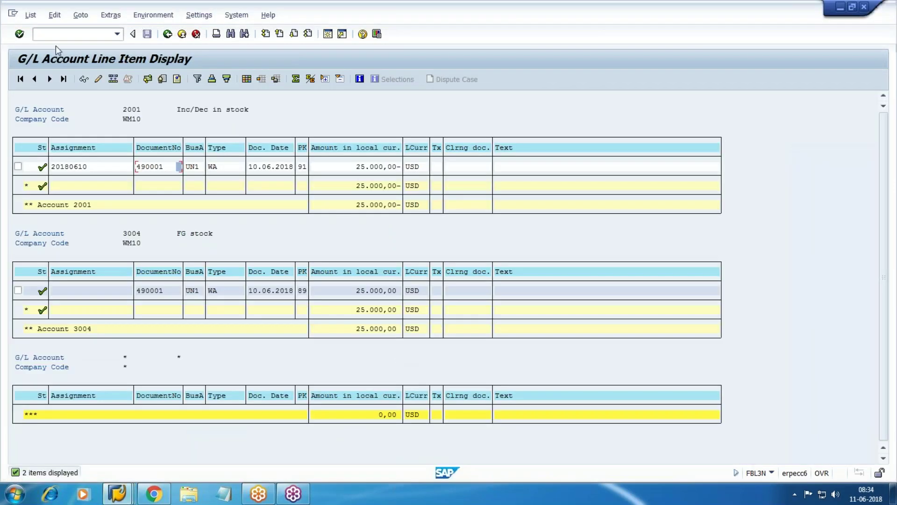
{"action": "left_click", "coordinate": [31, 15]}
{"action": "left_click", "coordinate": [47, 45]}
{"action": "left_click", "coordinate": [182, 35]}
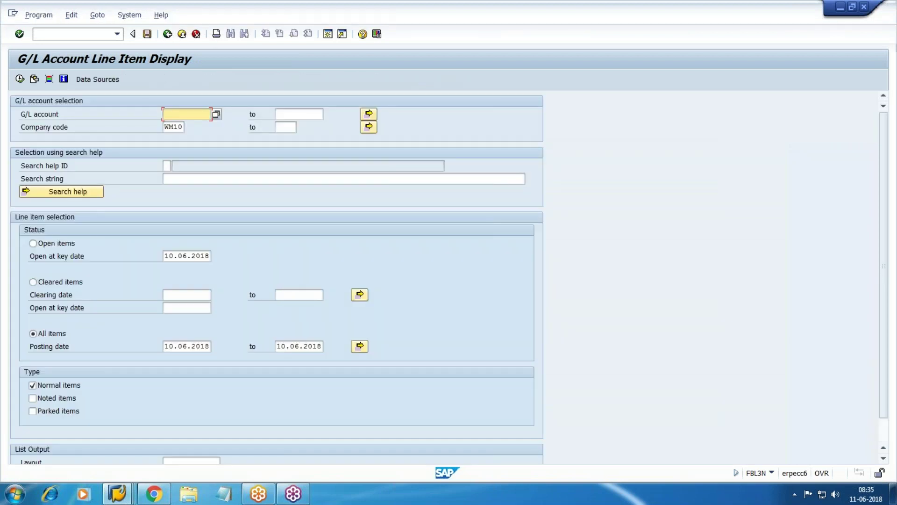
Switch to the Create Outbound Delivery session and display the overview of the existing outbound delivery from there
{"action": "left_click", "coordinate": [116, 494]}
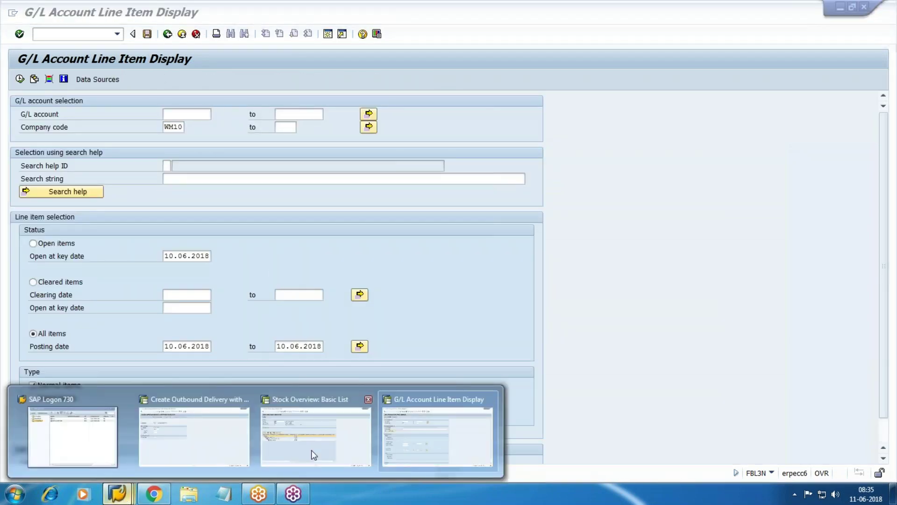
{"action": "left_click", "coordinate": [221, 443]}
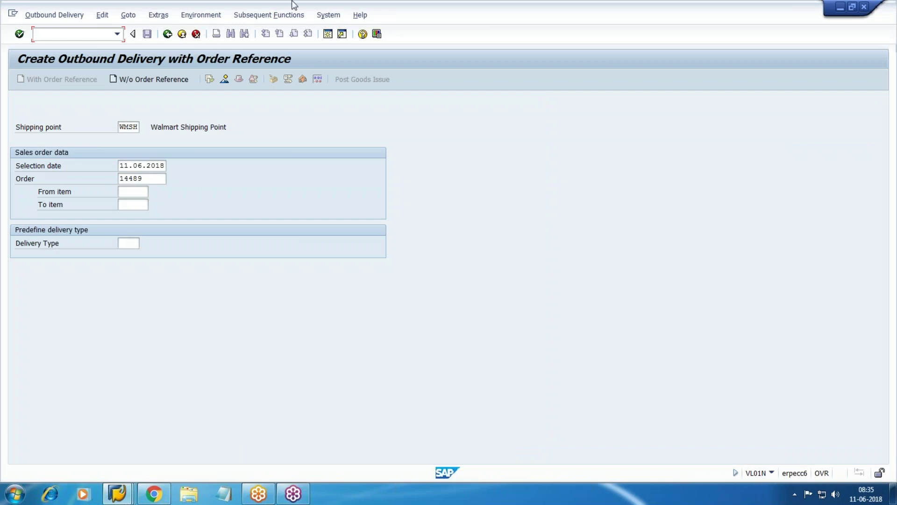
{"action": "left_click", "coordinate": [51, 18]}
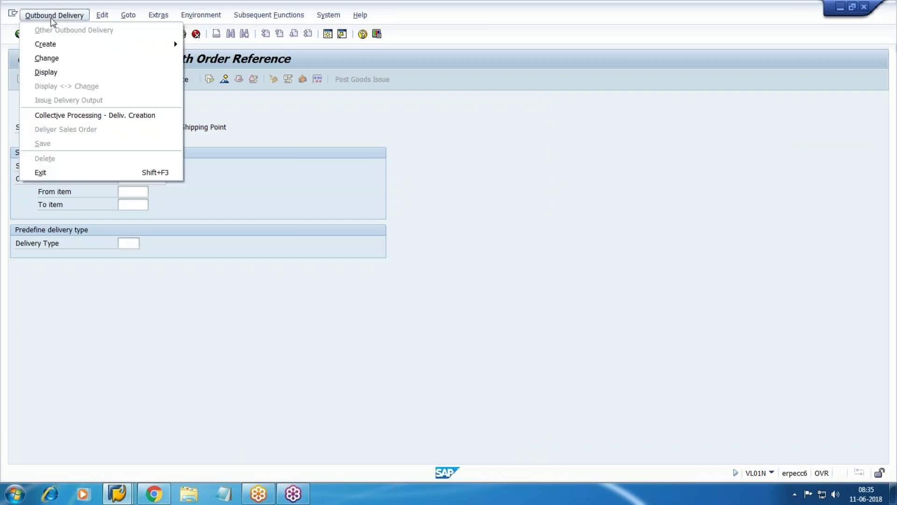
{"action": "left_click", "coordinate": [66, 74]}
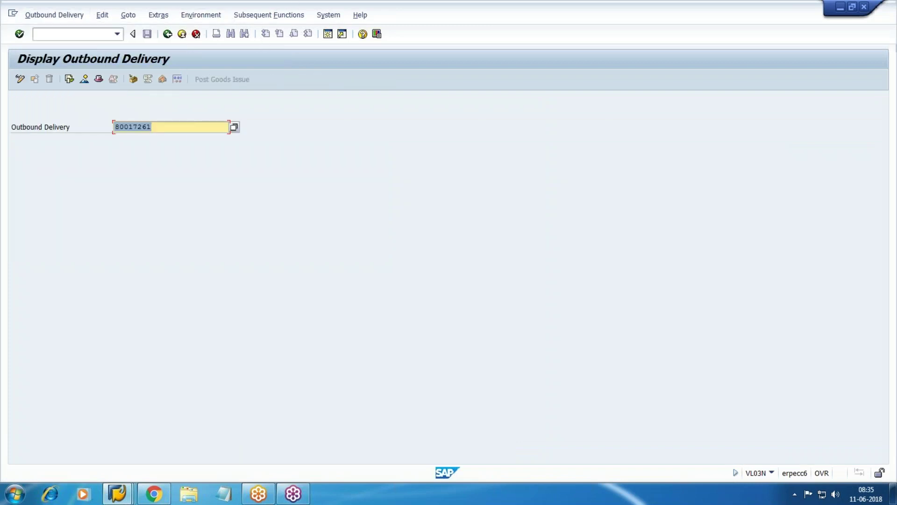
{"action": "key", "text": "Return"}
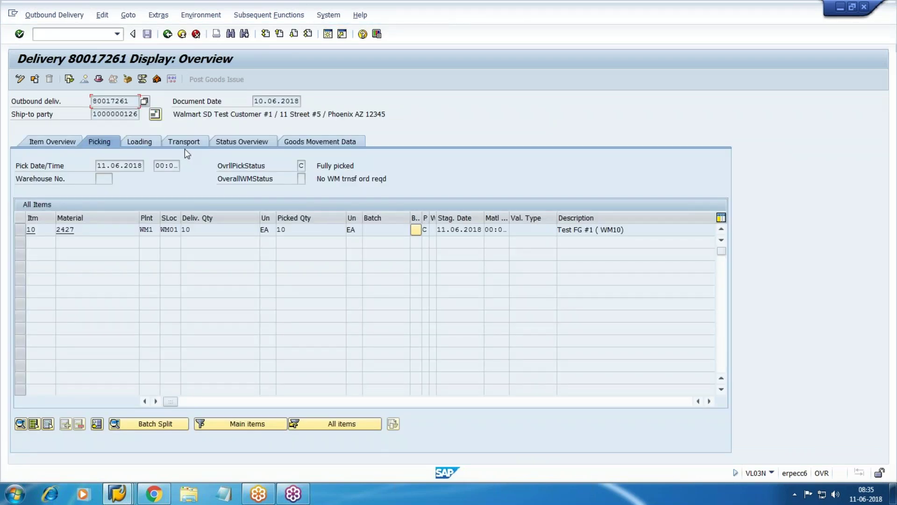
Show the outbound delivery's document flow and open its goods issue document
{"action": "left_click", "coordinate": [203, 14]}
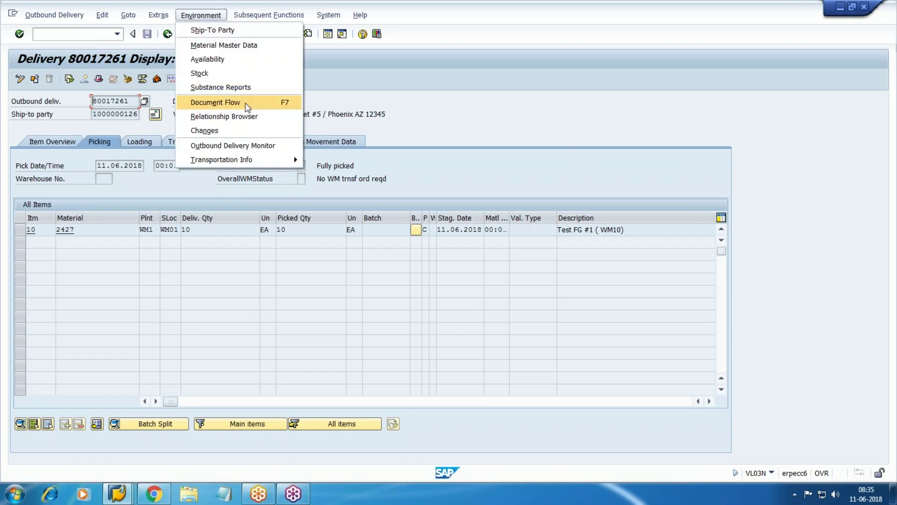
{"action": "left_click", "coordinate": [234, 103]}
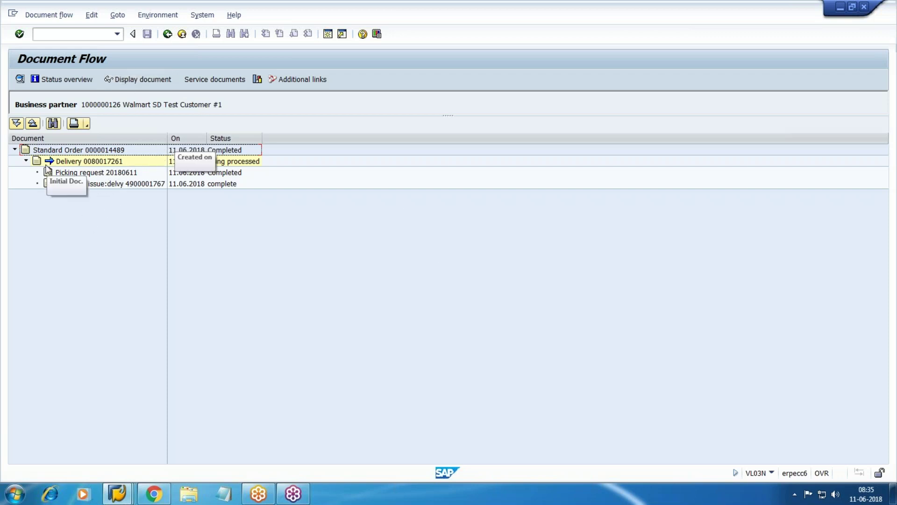
{"action": "double_click", "coordinate": [97, 185]}
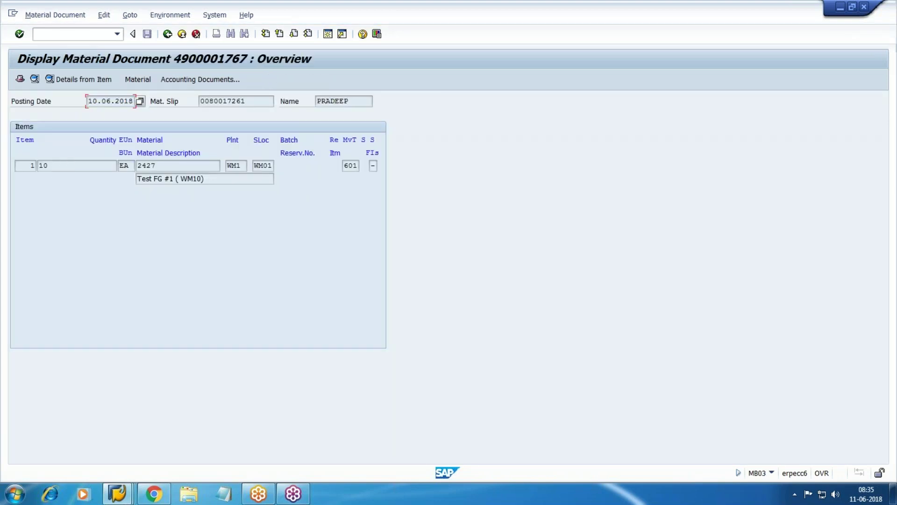
Examine the Accounting 1 data of material 2427 from the goods issue item, and return to the material document
{"action": "left_click", "coordinate": [43, 166]}
{"action": "left_click", "coordinate": [139, 81]}
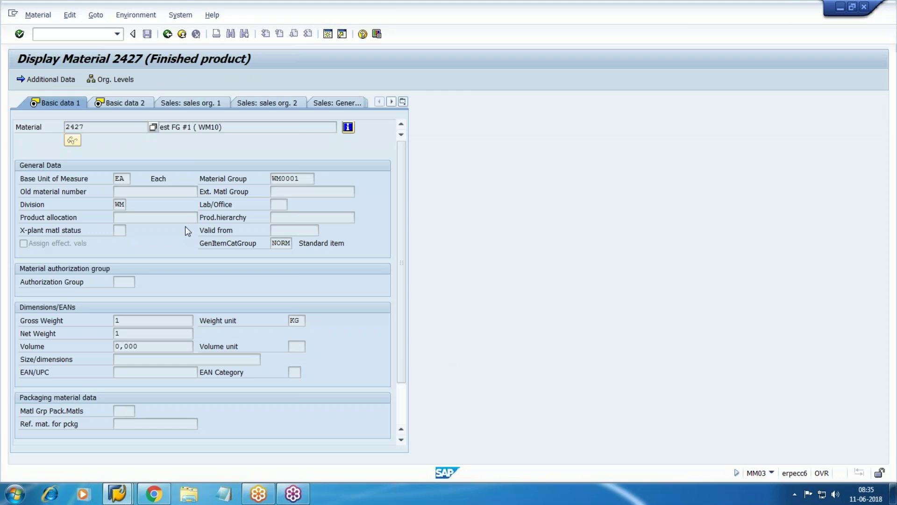
{"action": "key", "text": "Return"}
{"action": "left_click", "coordinate": [402, 102]}
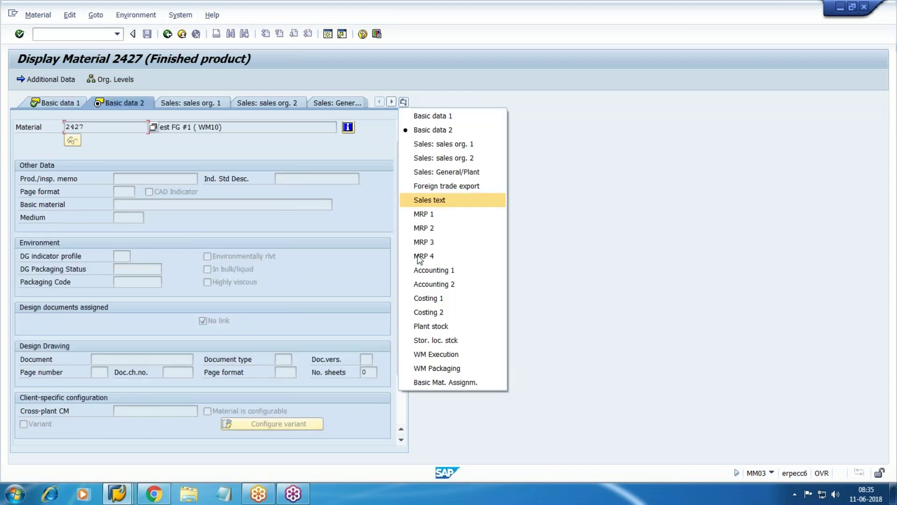
{"action": "left_click", "coordinate": [427, 272]}
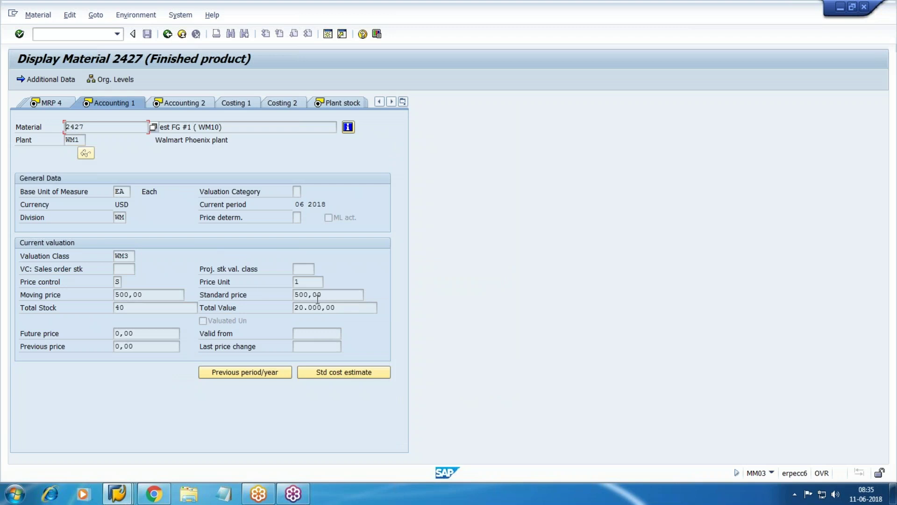
{"action": "left_click", "coordinate": [234, 35]}
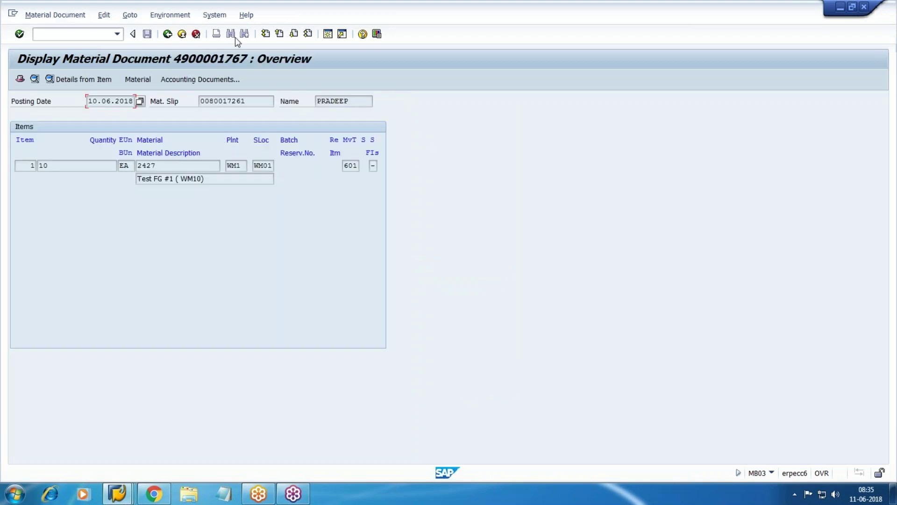
Display the goods issue's accounting document, and complete the FG stock entry with "Cr 5000" in the Google Docs working notes
{"action": "left_click", "coordinate": [201, 80]}
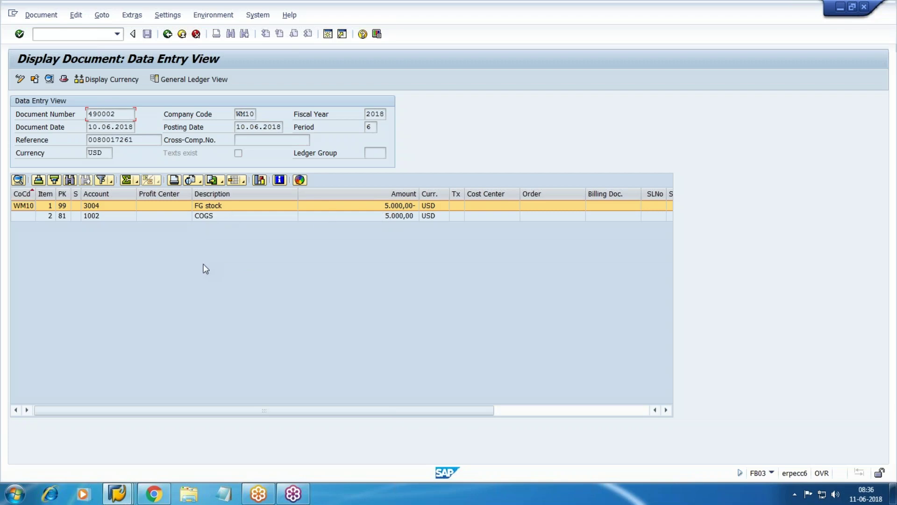
{"action": "left_click", "coordinate": [154, 494]}
{"action": "left_click", "coordinate": [305, 348]}
{"action": "type", "text": "Cr  5000"}
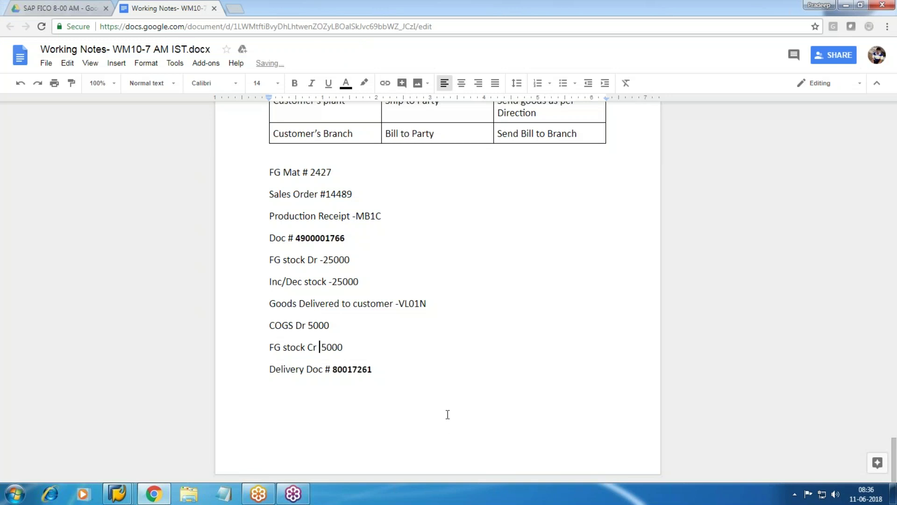
Back in SAP, reopen the accounting document from the material document and look up its subsequent accounting documents
{"action": "key", "text": "alt+Tab"}
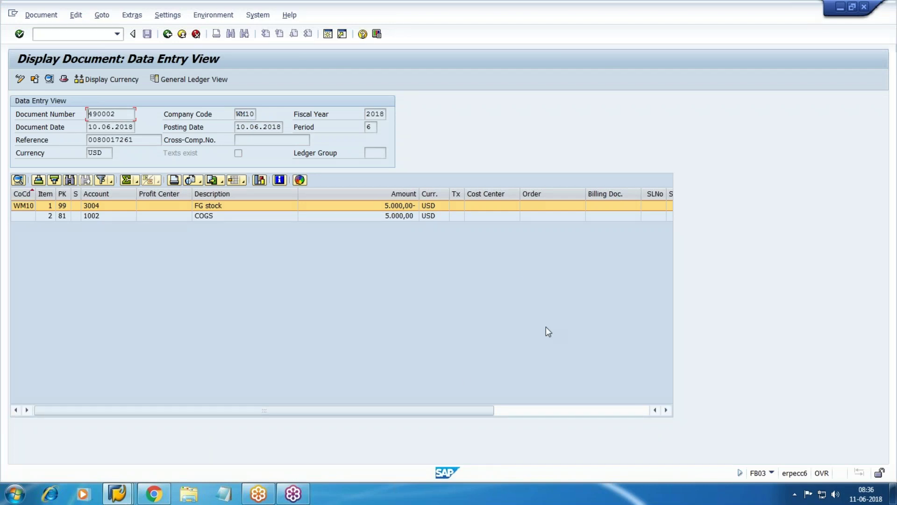
{"action": "left_click", "coordinate": [168, 34]}
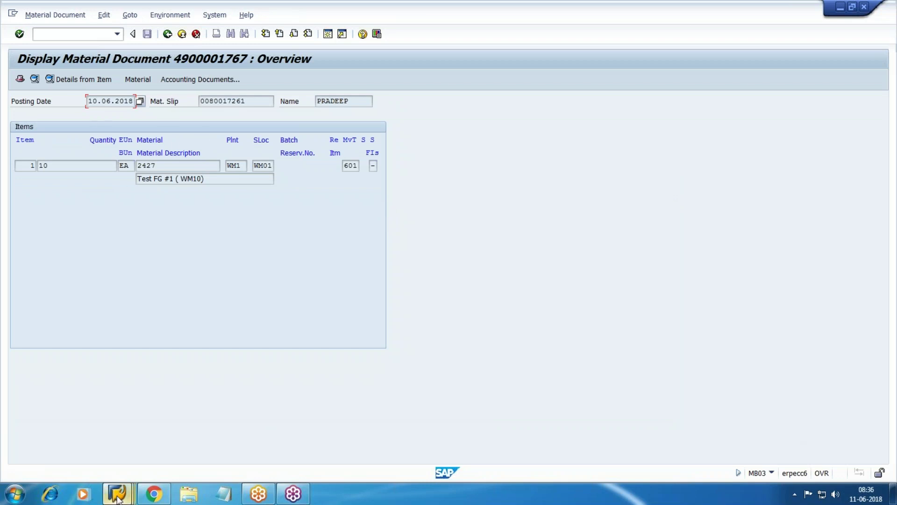
{"action": "left_click", "coordinate": [200, 79]}
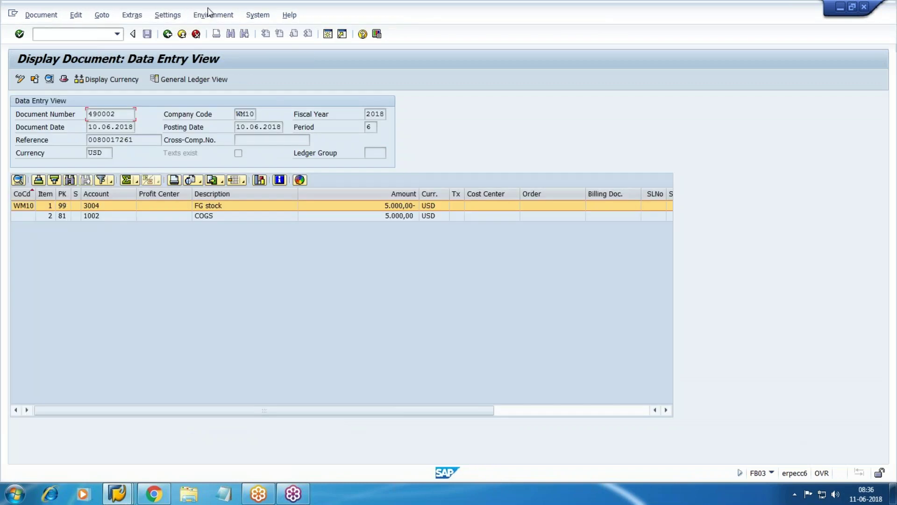
{"action": "left_click", "coordinate": [213, 15]}
{"action": "mouse_move", "coordinate": [262, 75]}
{"action": "left_click", "coordinate": [373, 88]}
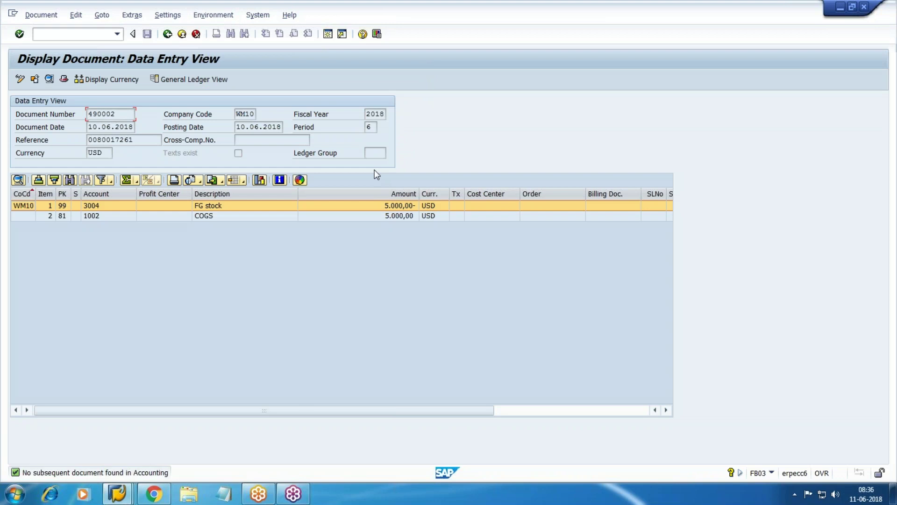
Open the Relationship Browser for the accounting document and expand the material document down to the sales order
{"action": "left_click", "coordinate": [213, 15]}
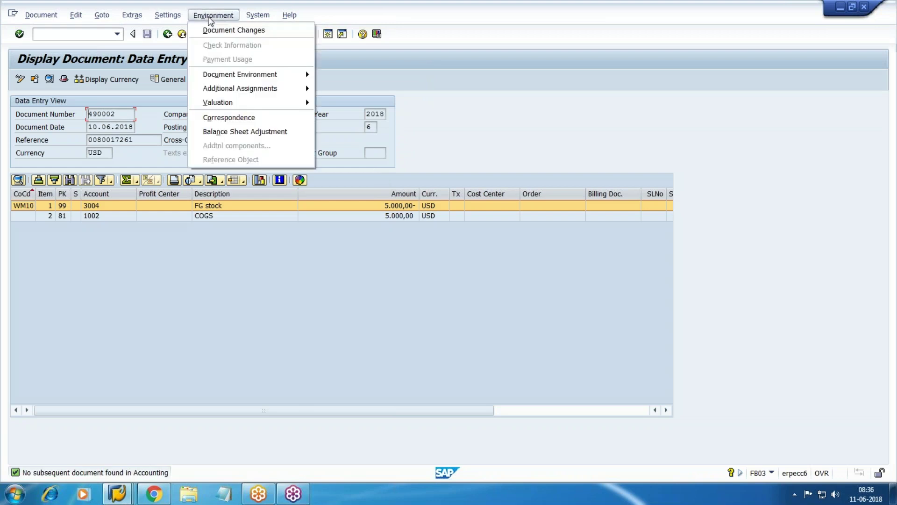
{"action": "mouse_move", "coordinate": [274, 76]}
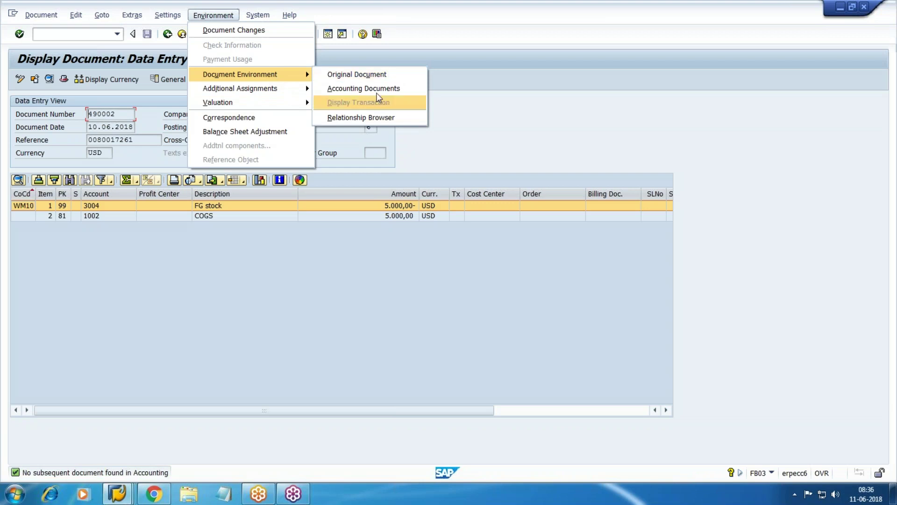
{"action": "left_click", "coordinate": [361, 117]}
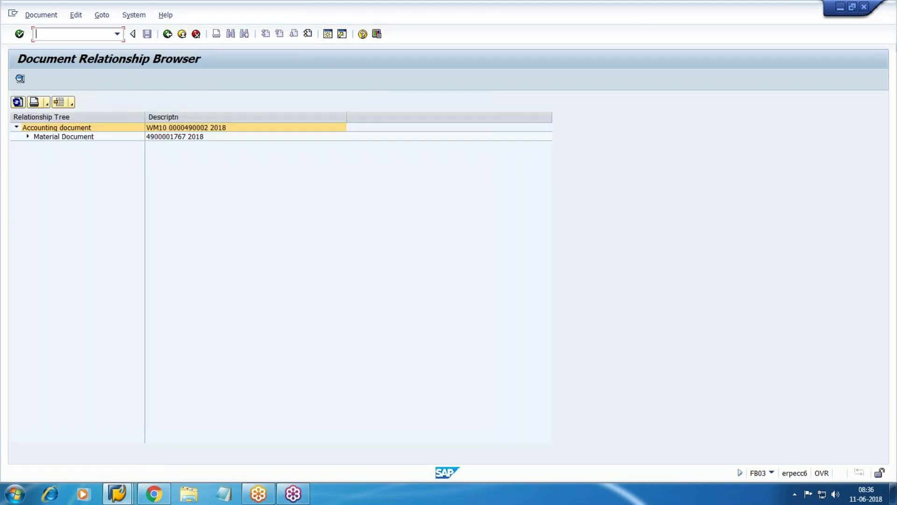
{"action": "left_click", "coordinate": [28, 136]}
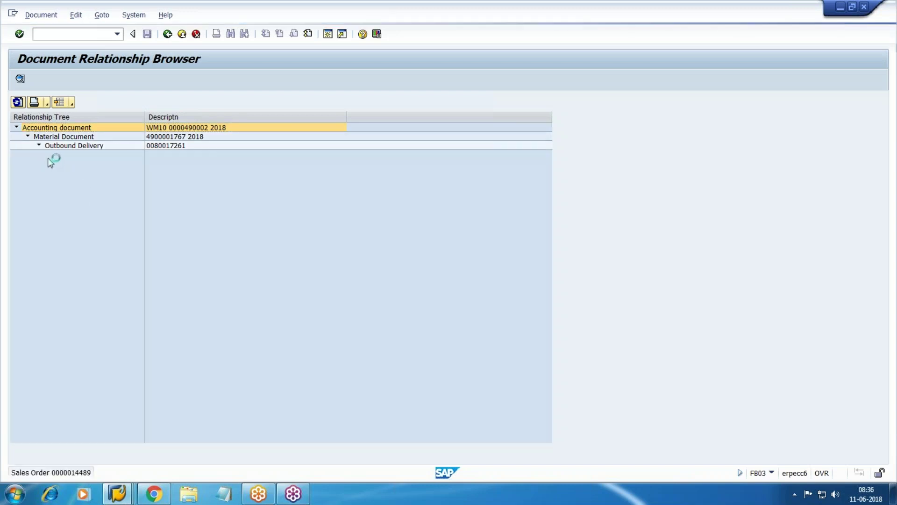
{"action": "left_click", "coordinate": [891, 149]}
{"action": "left_click", "coordinate": [811, 176]}
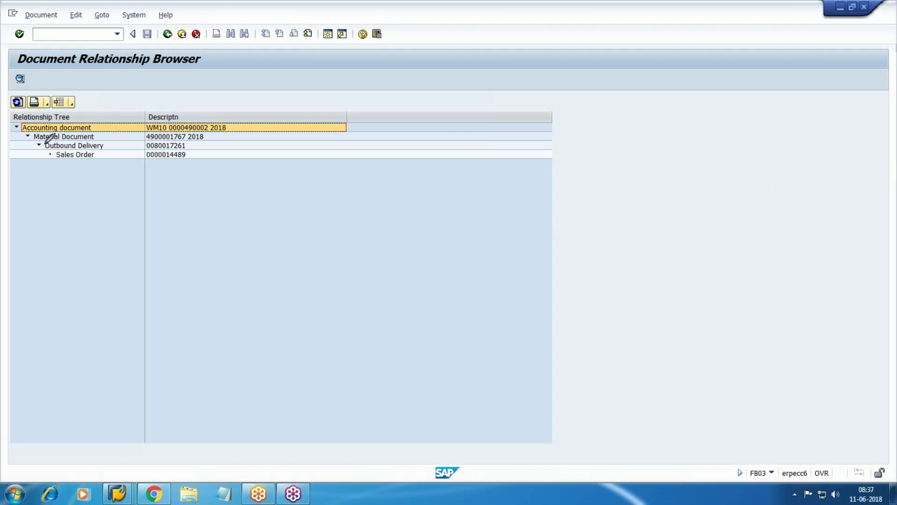
{"action": "left_click_drag", "start_coordinate": [215, 156], "coordinate": [291, 142]}
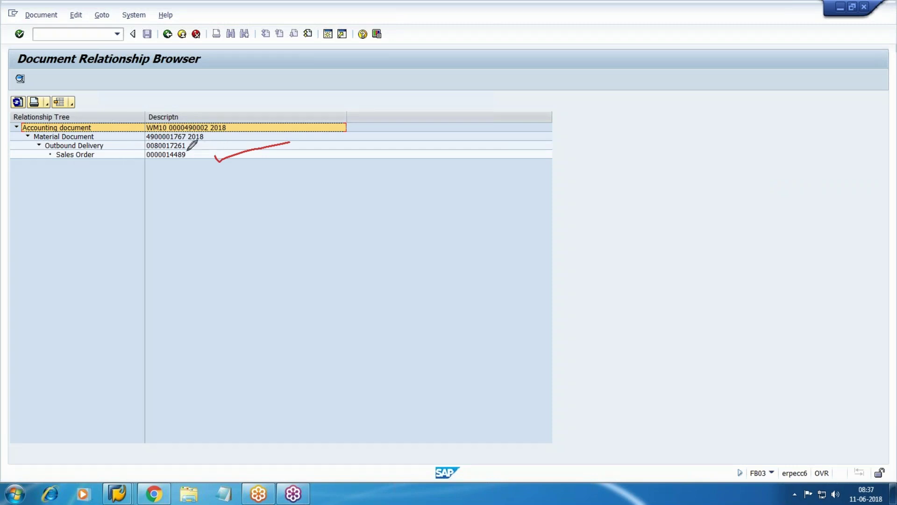
{"action": "left_click_drag", "start_coordinate": [201, 149], "coordinate": [241, 141]}
{"action": "left_click_drag", "start_coordinate": [213, 140], "coordinate": [233, 116]}
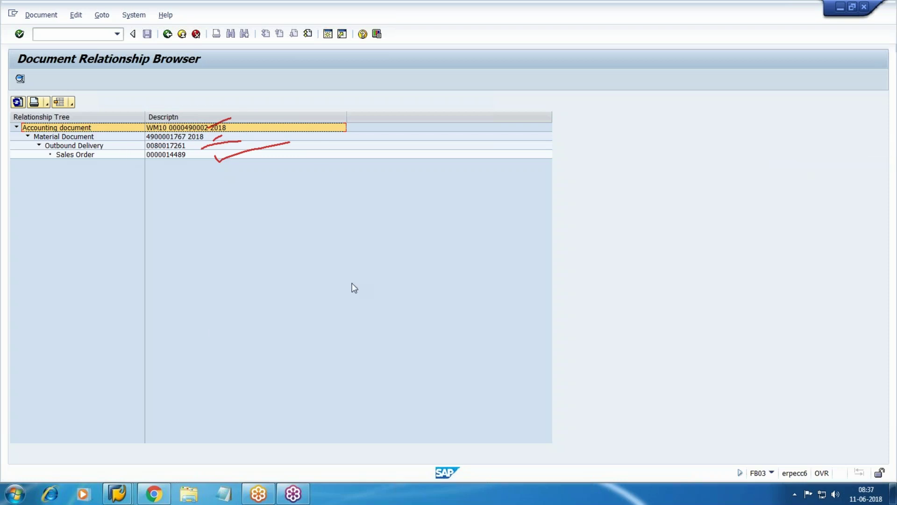
Add the line "Sales Invoice /Billing Doc -VF01" below the delivery document entry in the Google Docs working notes
{"action": "left_click", "coordinate": [153, 493]}
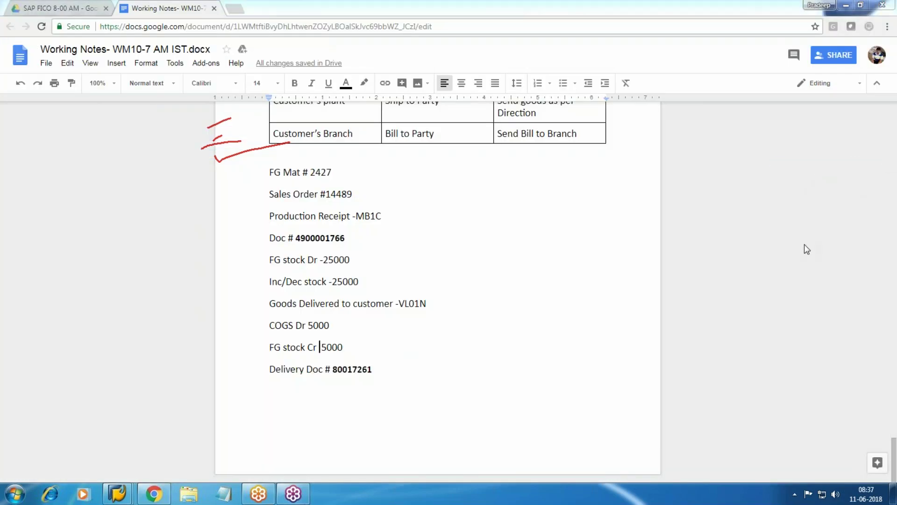
{"action": "left_click", "coordinate": [401, 374]}
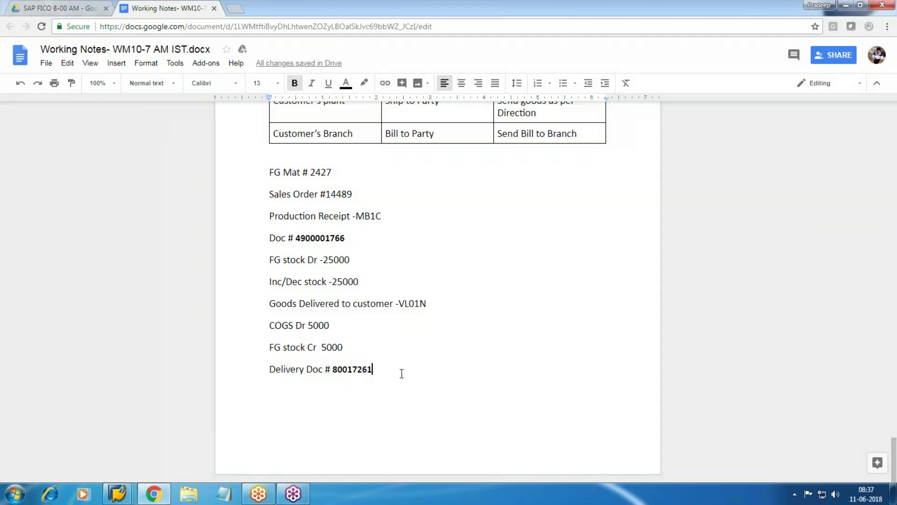
{"action": "key", "text": "Return"}
{"action": "type", "text": "Sales "}
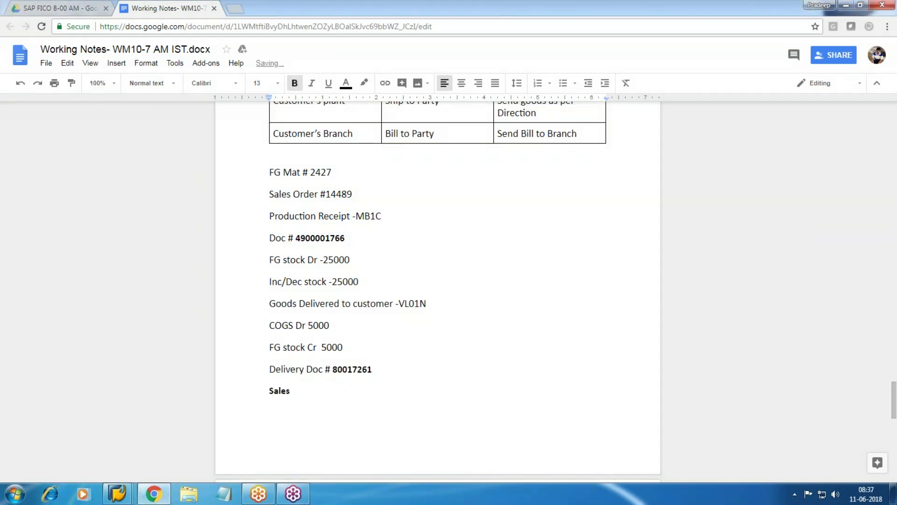
{"action": "type", "text": "Invoice /Billing Doc "}
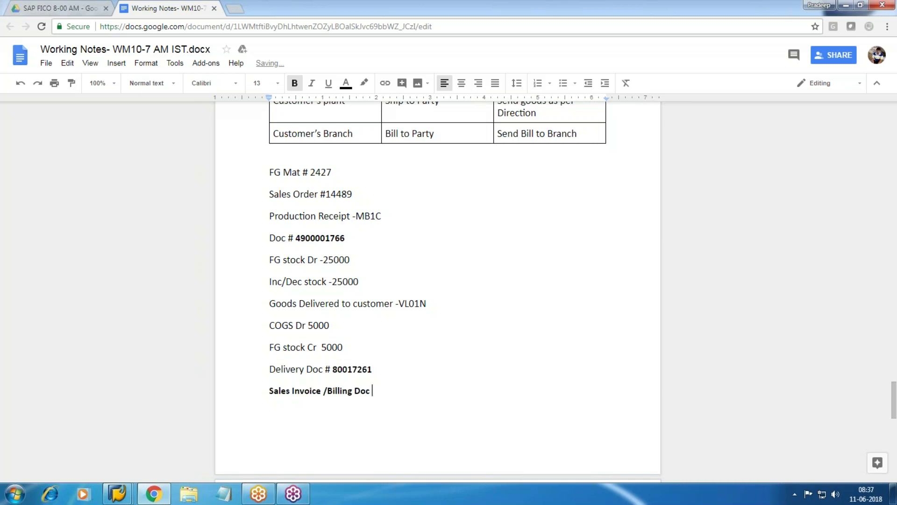
{"action": "type", "text": "-VF01"}
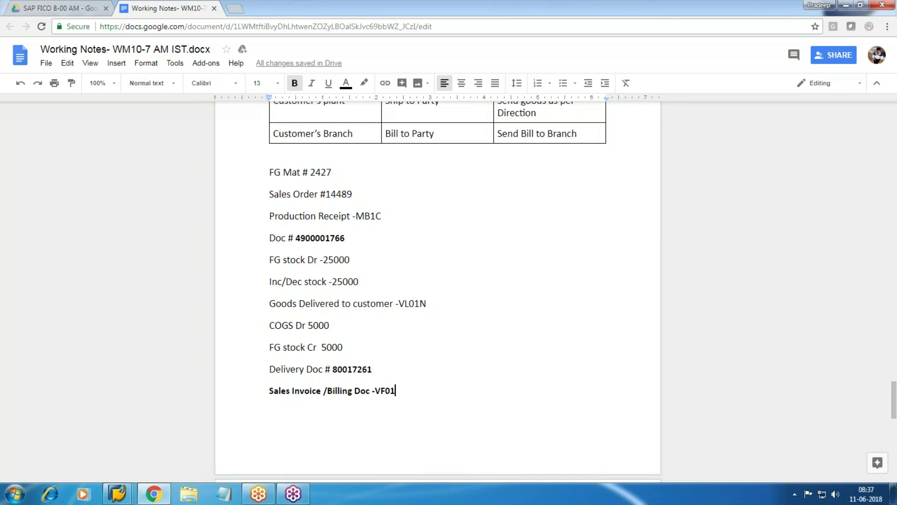
{"action": "left_click", "coordinate": [126, 502]}
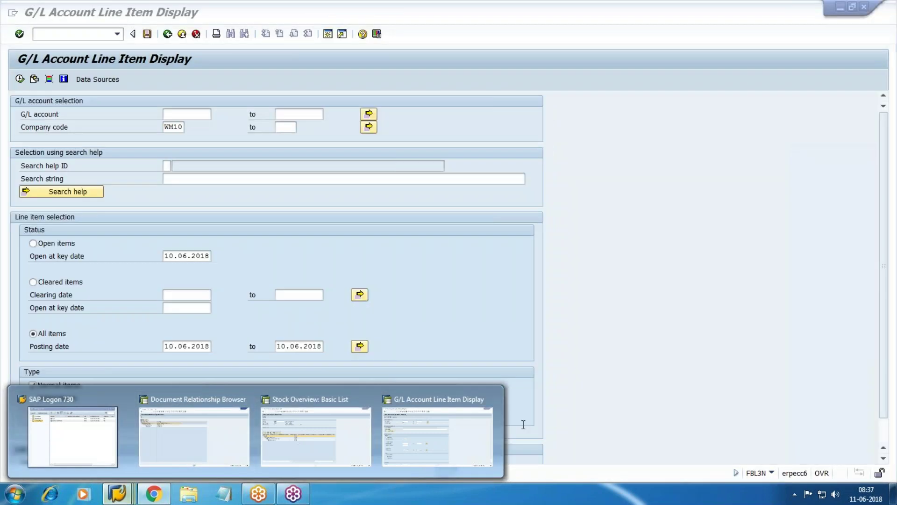
{"action": "double_click", "coordinate": [564, 379]}
{"action": "left_click", "coordinate": [420, 390]}
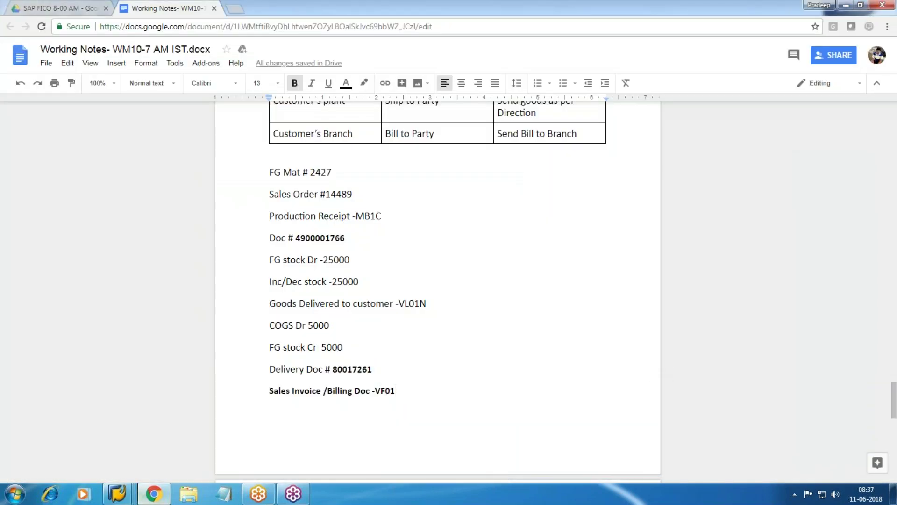
Switch to the SAP session showing G/L Account Line Item Display and return it to the SAP Easy Access screen
{"action": "left_click", "coordinate": [116, 500]}
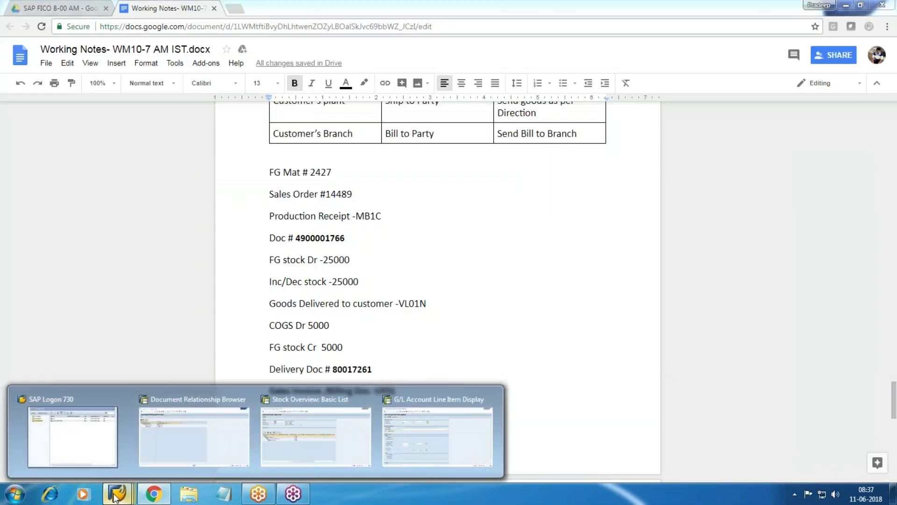
{"action": "left_click", "coordinate": [467, 438]}
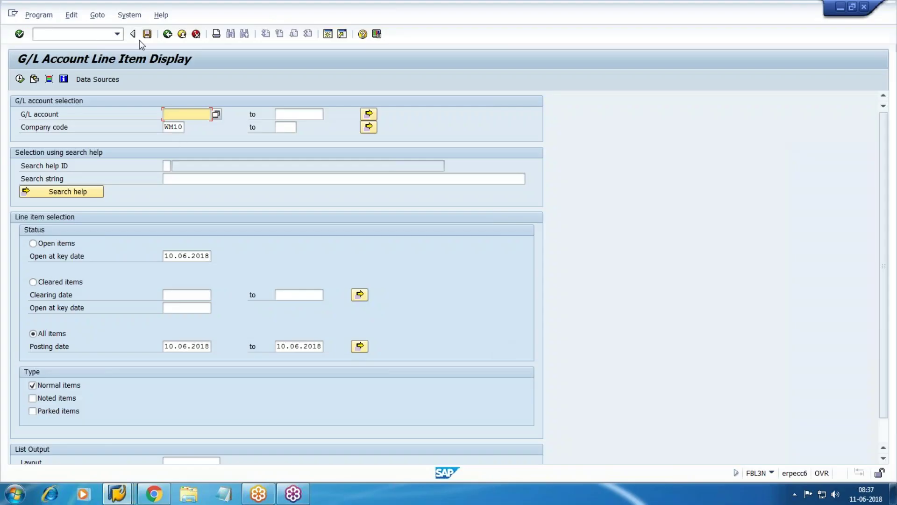
{"action": "left_click", "coordinate": [81, 38]}
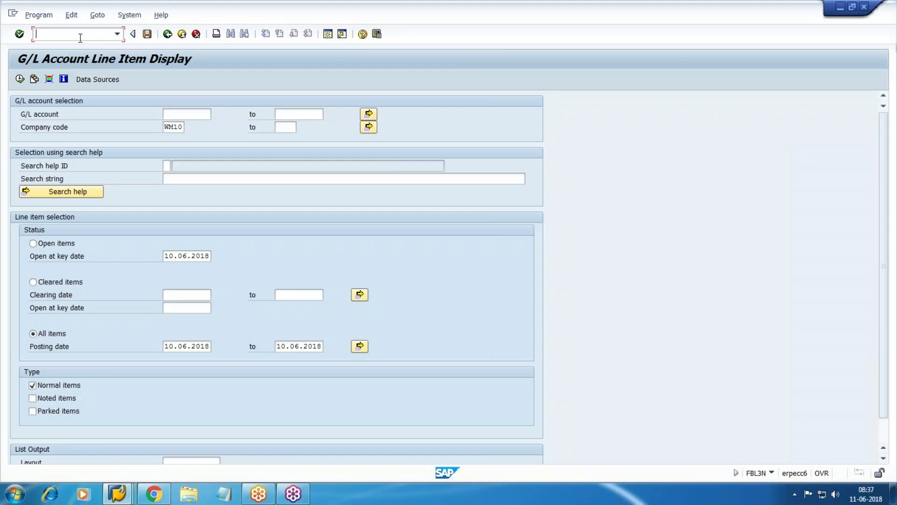
{"action": "type", "text": "/n"}
{"action": "key", "text": "Return"}
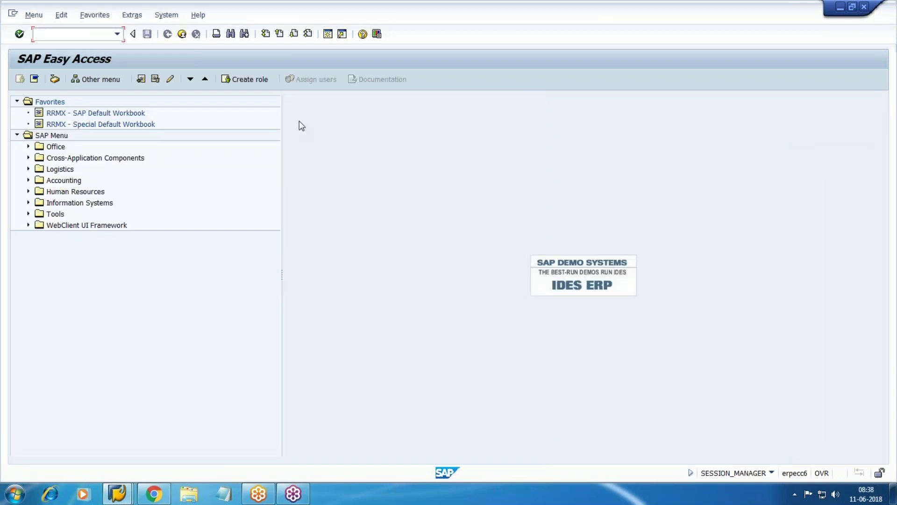
Expand Logistics and Sales and Distribution in the SAP menu tree down to the contents of the Sales folder
{"action": "left_click", "coordinate": [28, 169]}
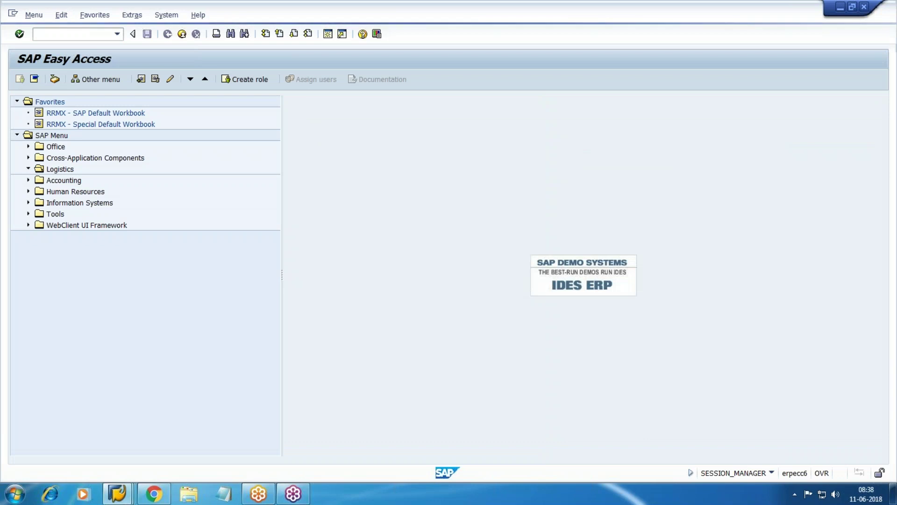
{"action": "left_click", "coordinate": [29, 169]}
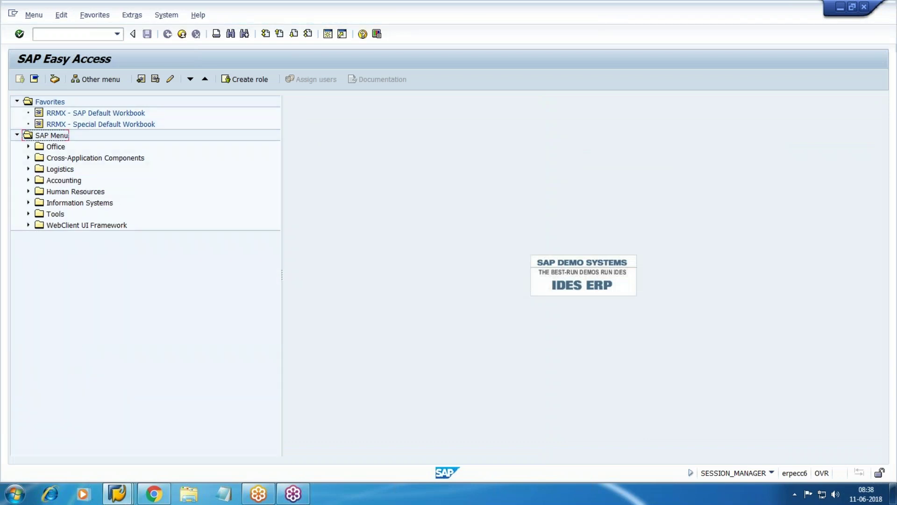
{"action": "left_click", "coordinate": [28, 168]}
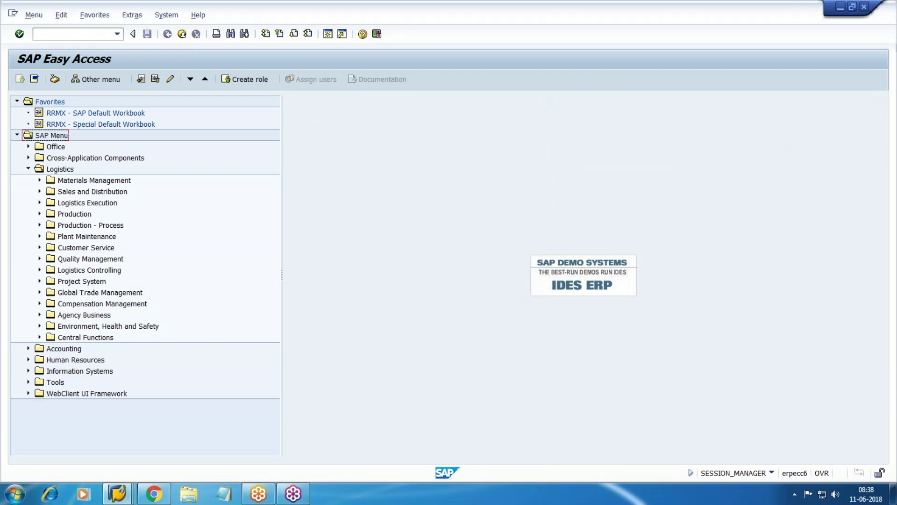
{"action": "left_click", "coordinate": [39, 191]}
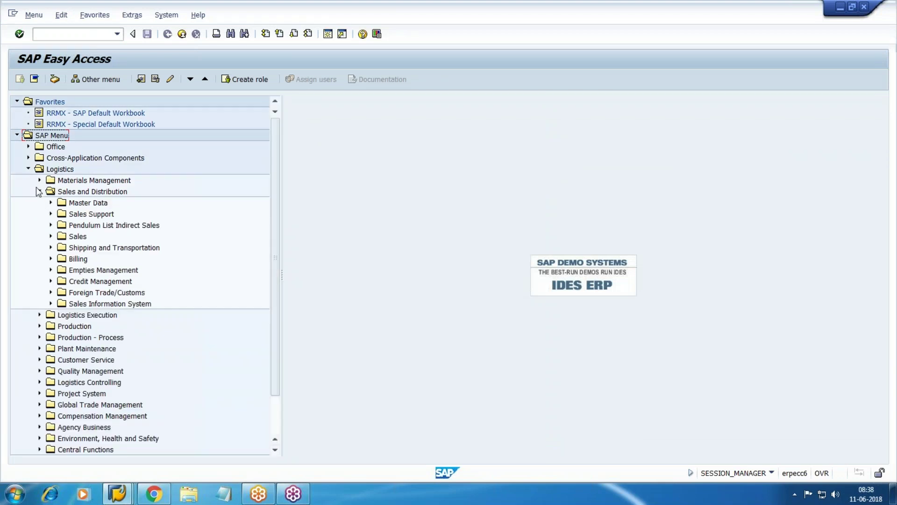
{"action": "left_click", "coordinate": [51, 236]}
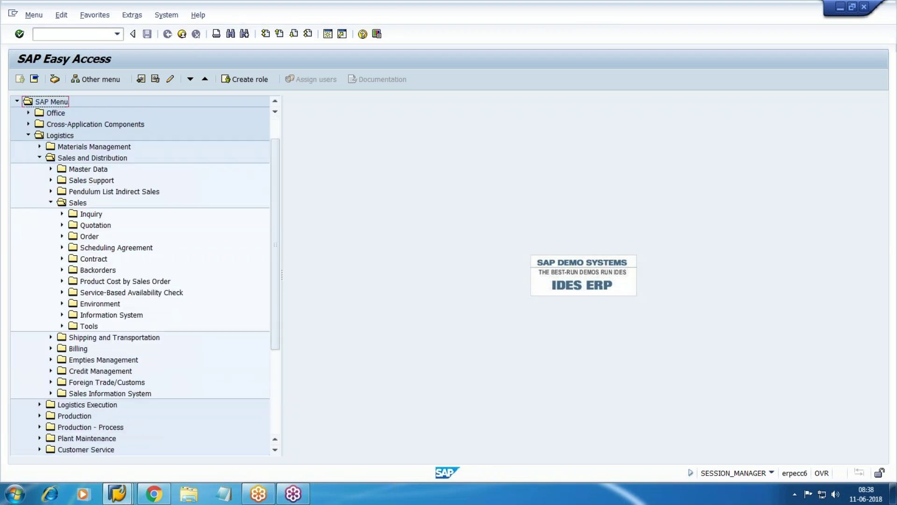
{"action": "left_click", "coordinate": [61, 236]}
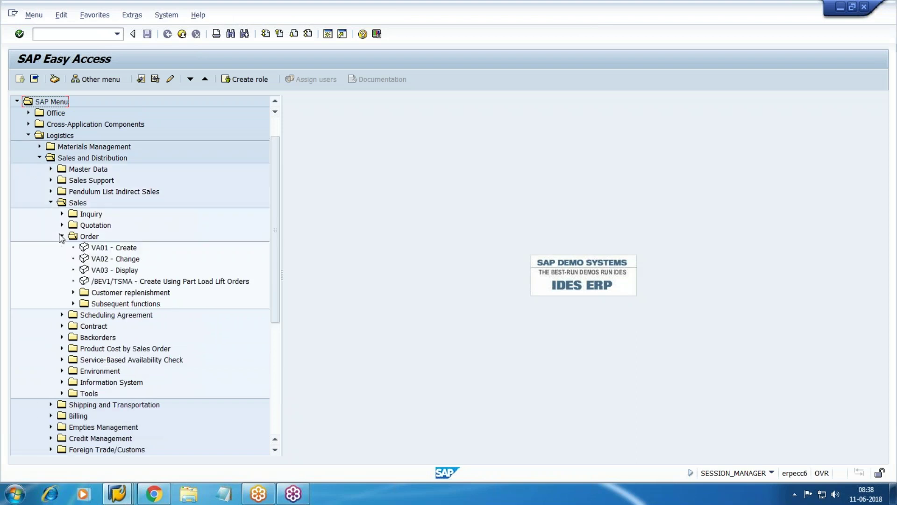
{"action": "left_click", "coordinate": [62, 236]}
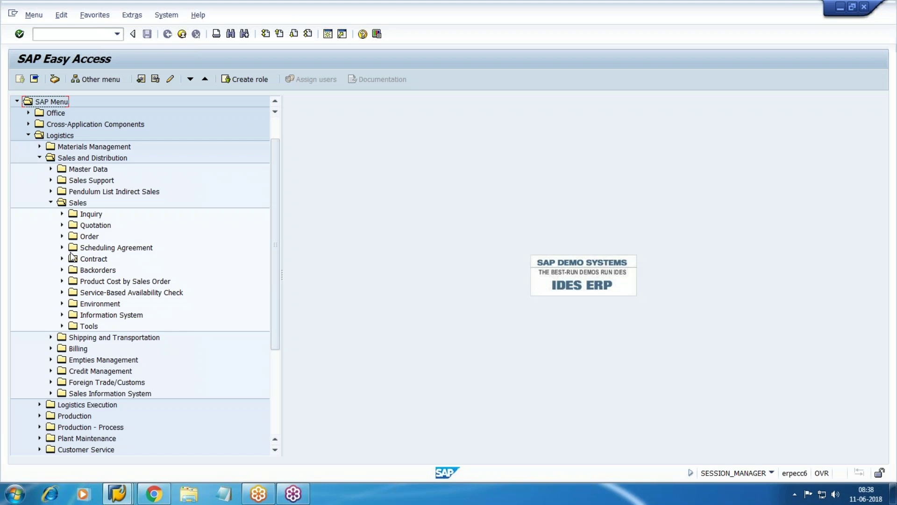
{"action": "left_click", "coordinate": [51, 203]}
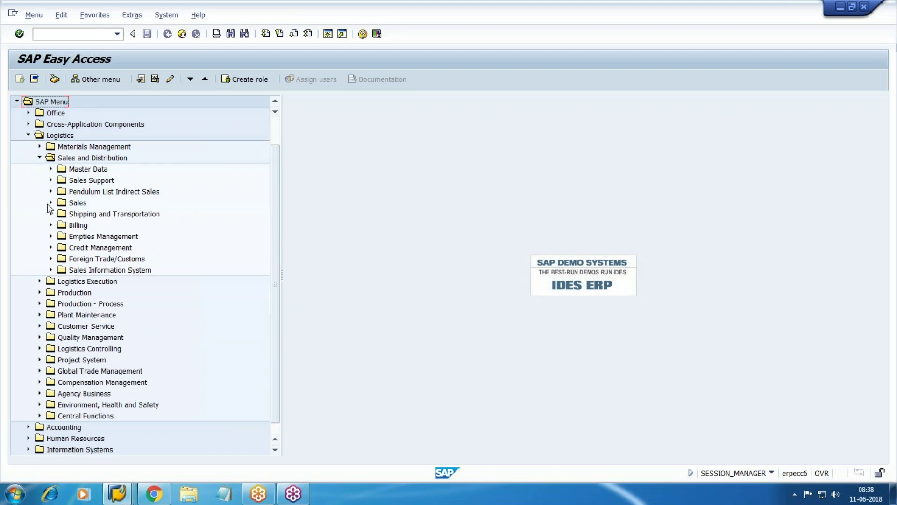
{"action": "left_click", "coordinate": [50, 203]}
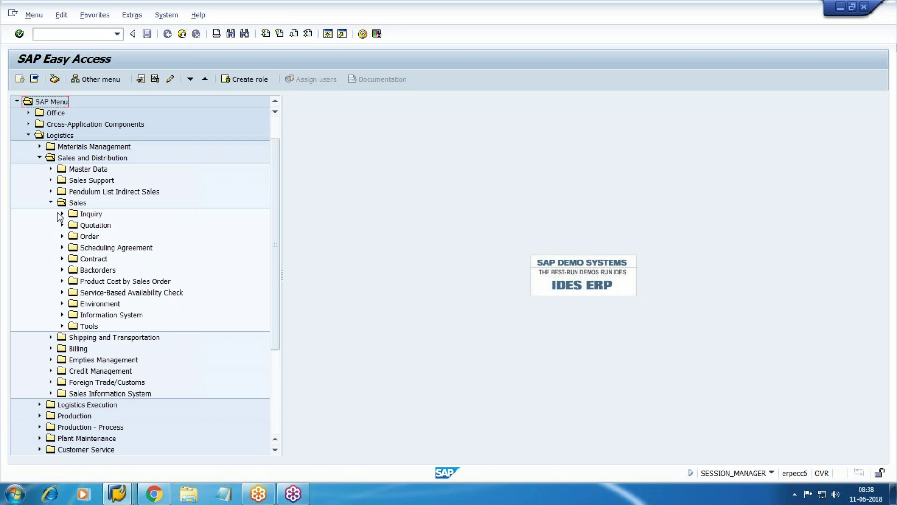
Start VF01 - Billing Document from the sales order's subsequent functions and save the billing document for the proposed outbound delivery
{"action": "left_click", "coordinate": [62, 214]}
{"action": "left_click", "coordinate": [62, 214]}
{"action": "left_click", "coordinate": [62, 237]}
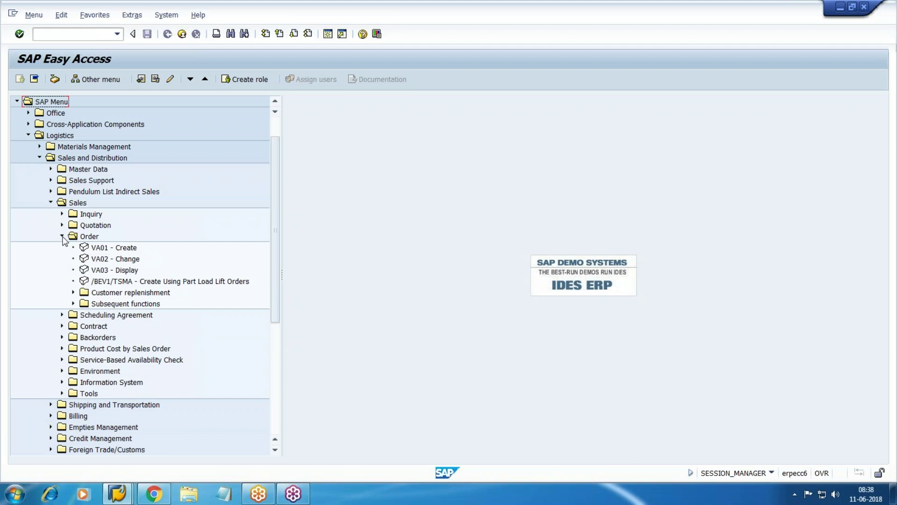
{"action": "left_click", "coordinate": [73, 304]}
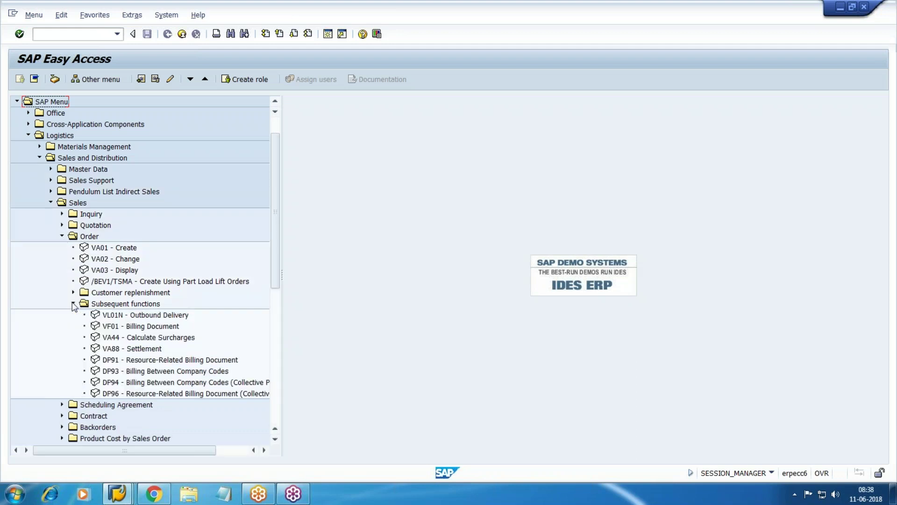
{"action": "left_click", "coordinate": [173, 327]}
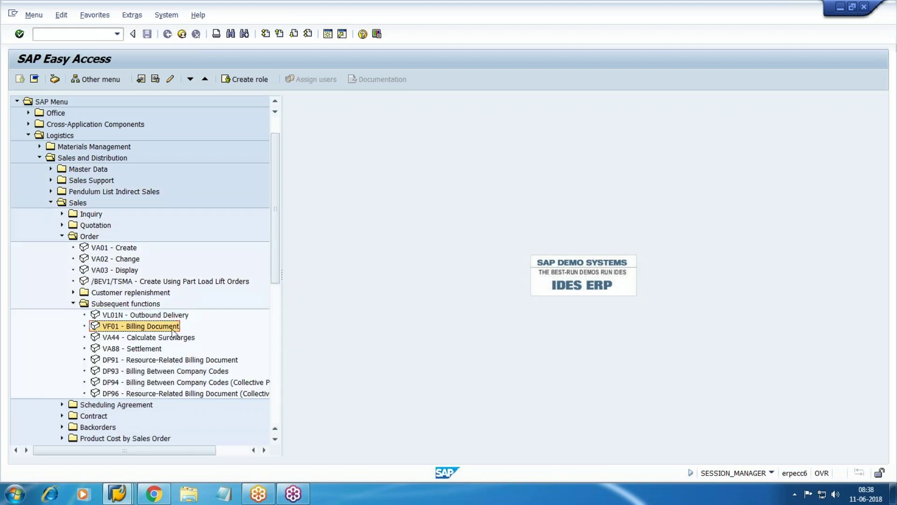
{"action": "double_click", "coordinate": [173, 328]}
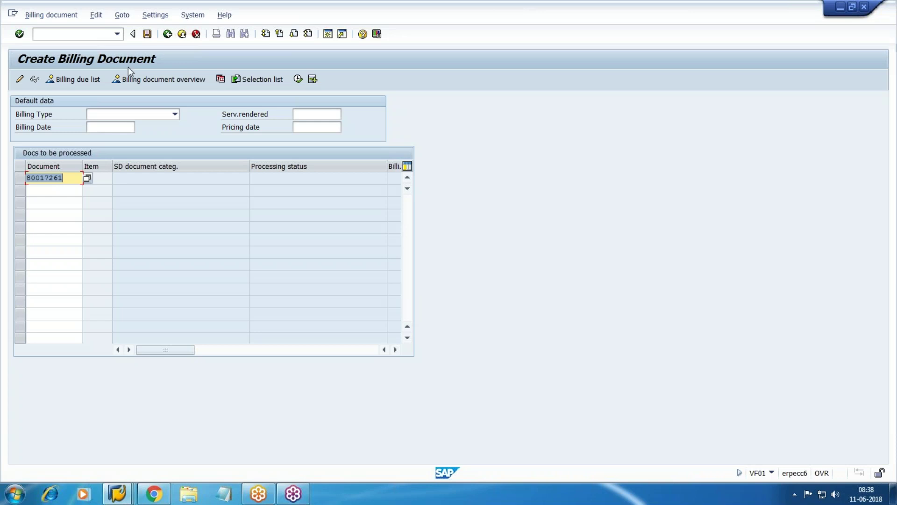
{"action": "left_click", "coordinate": [147, 35]}
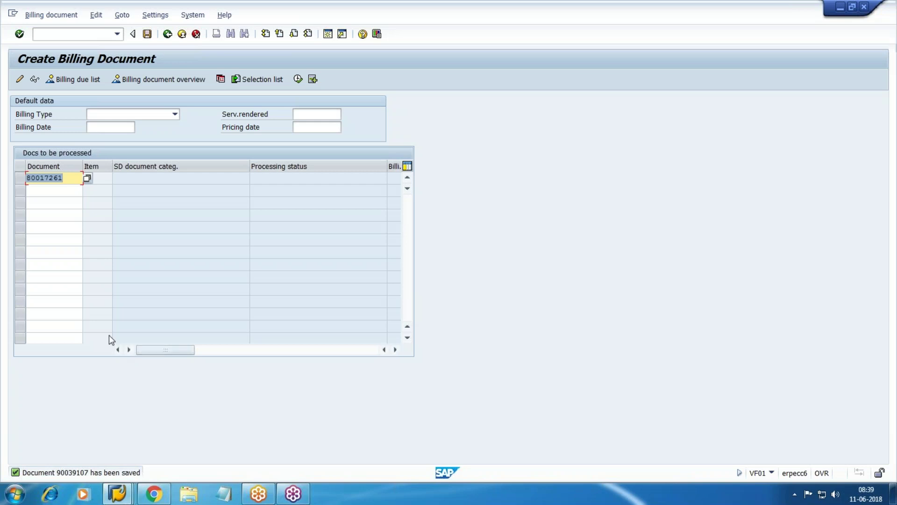
Open the details of the save message and copy the new billing document number
{"action": "left_click", "coordinate": [78, 472]}
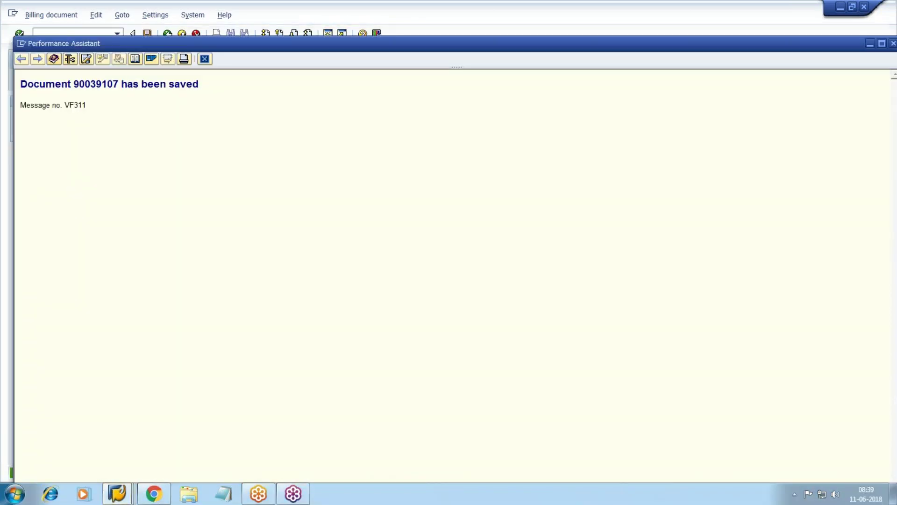
{"action": "left_click_drag", "start_coordinate": [74, 83], "coordinate": [119, 84]}
{"action": "key", "text": "ctrl+c"}
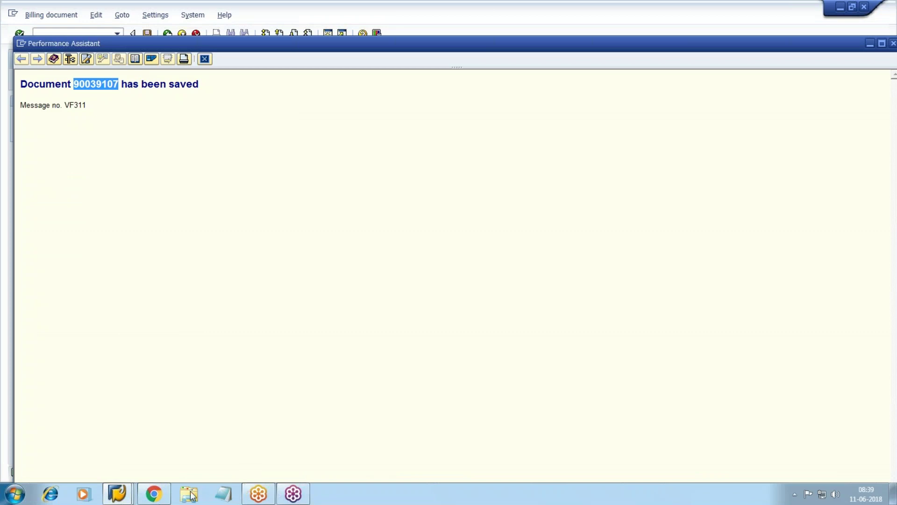
In the Google Docs working notes, add the line "Billing Doc #" with the copied document number below the sales invoice entry
{"action": "left_click", "coordinate": [166, 498]}
{"action": "key", "text": "Return"}
{"action": "key", "text": "Return"}
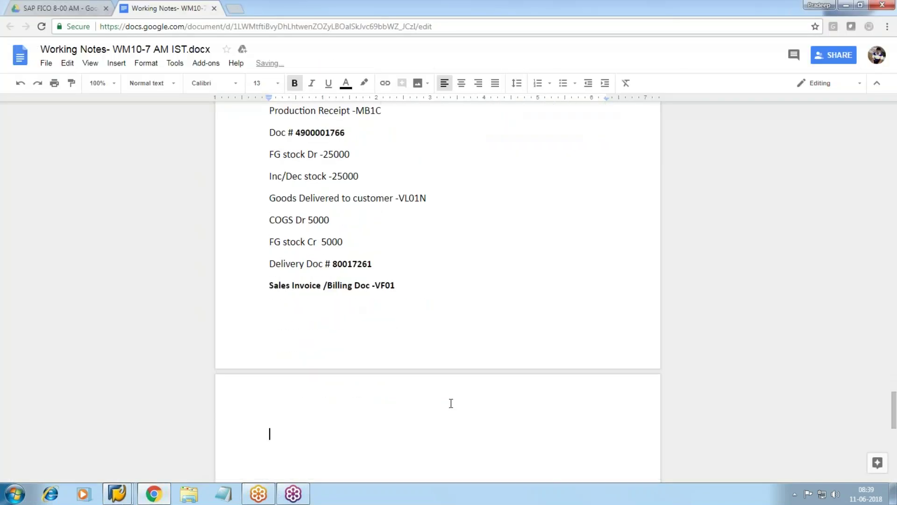
{"action": "type", "text": "Sales"}
{"action": "key", "text": "BackSpace"}
{"action": "key", "text": "BackSpace"}
{"action": "key", "text": "BackSpace"}
{"action": "key", "text": "BackSpace"}
{"action": "key", "text": "BackSpace"}
{"action": "key", "text": "BackSpace"}
{"action": "type", "text": "Billing Doc #"}
{"action": "key", "text": "ctrl+v"}
{"action": "key", "text": "Return"}
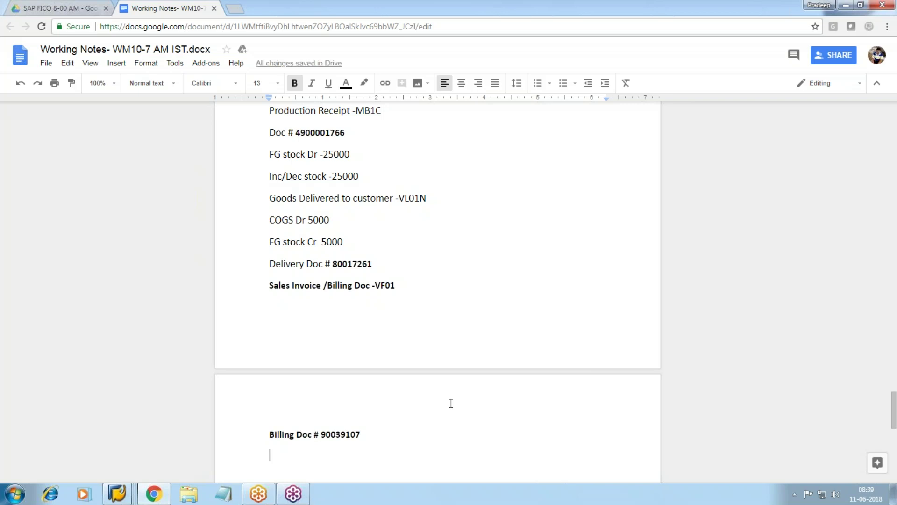
Return to the SAP billing session and call up Display Billing Document (VF03) for the new billing document
{"action": "key", "text": "alt+Tab"}
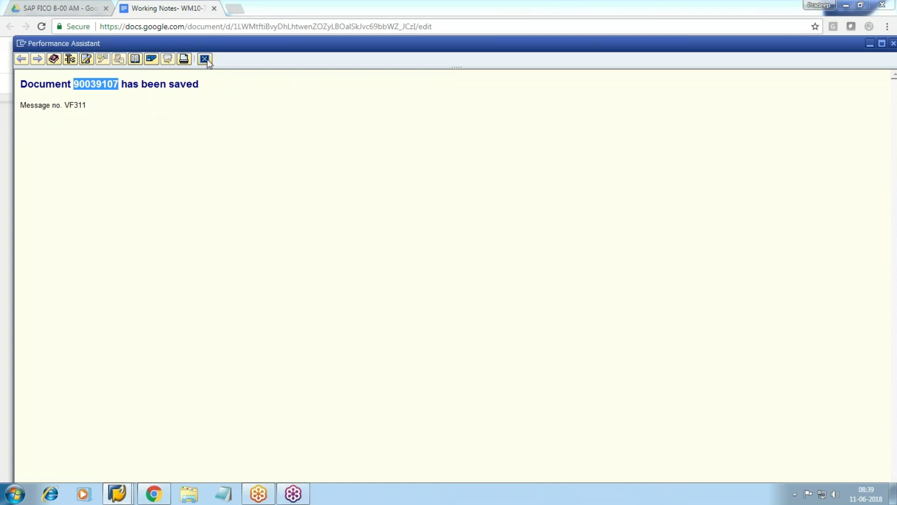
{"action": "key", "text": "alt+Tab"}
{"action": "mouse_move", "coordinate": [117, 494]}
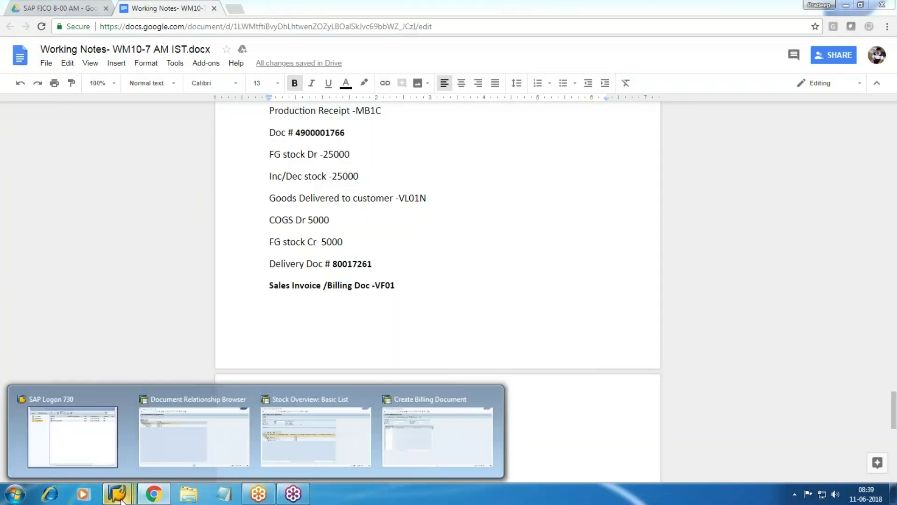
{"action": "left_click", "coordinate": [467, 446]}
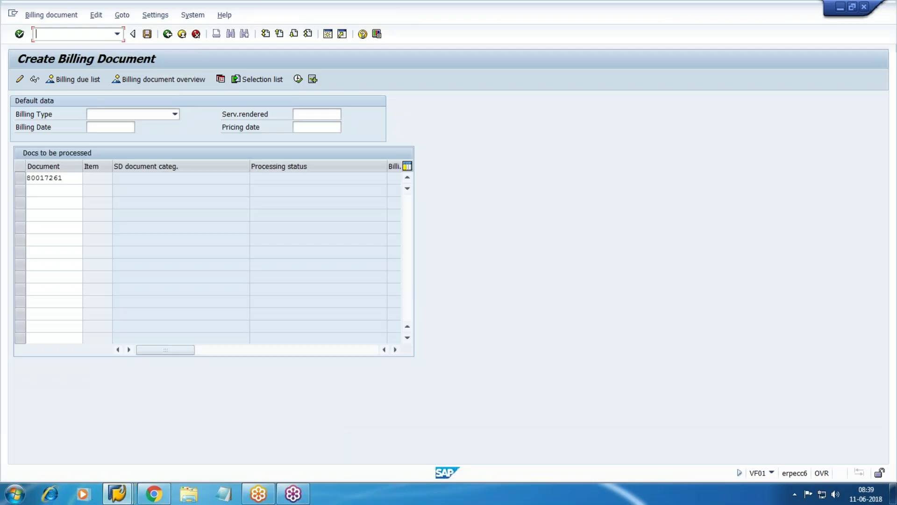
{"action": "key", "text": "alt+Tab"}
{"action": "key", "text": "alt+Tab"}
{"action": "type", "text": "/n"}
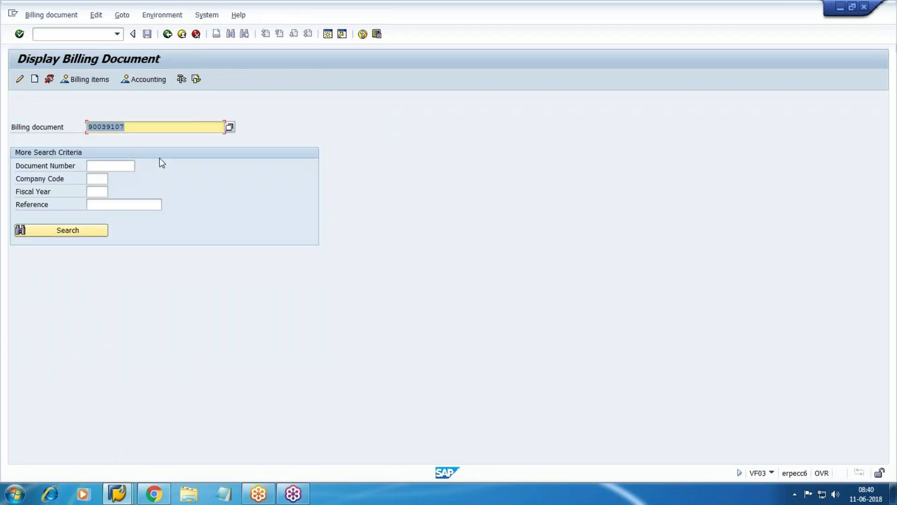
Open the billing document's accounting document and review its Sales, Sales Deduction and Output Tax line items
{"action": "key", "text": "alt+Tab"}
{"action": "key", "text": "alt+Tab"}
{"action": "left_click", "coordinate": [149, 80]}
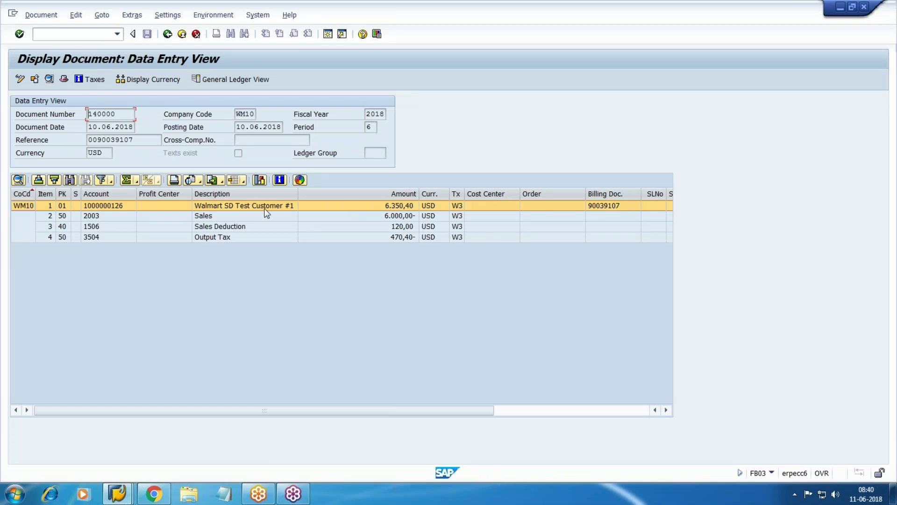
{"action": "left_click", "coordinate": [208, 218]}
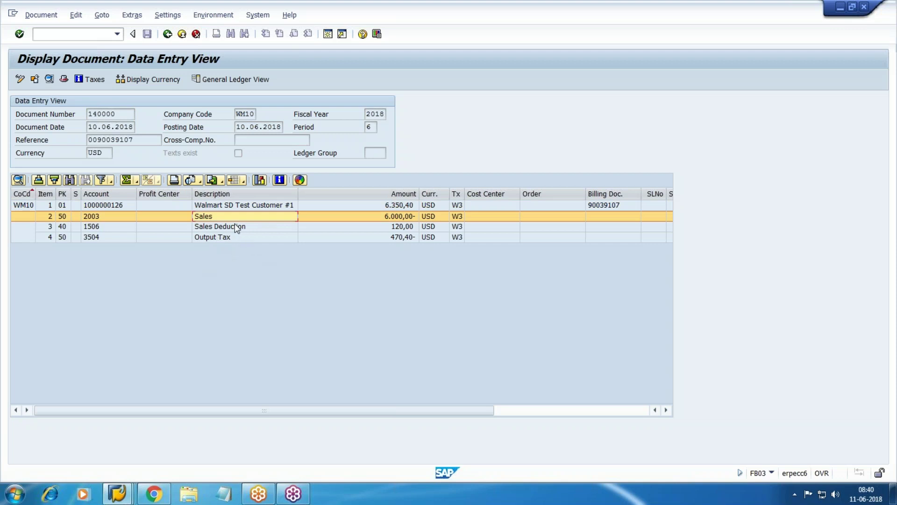
{"action": "left_click", "coordinate": [236, 228]}
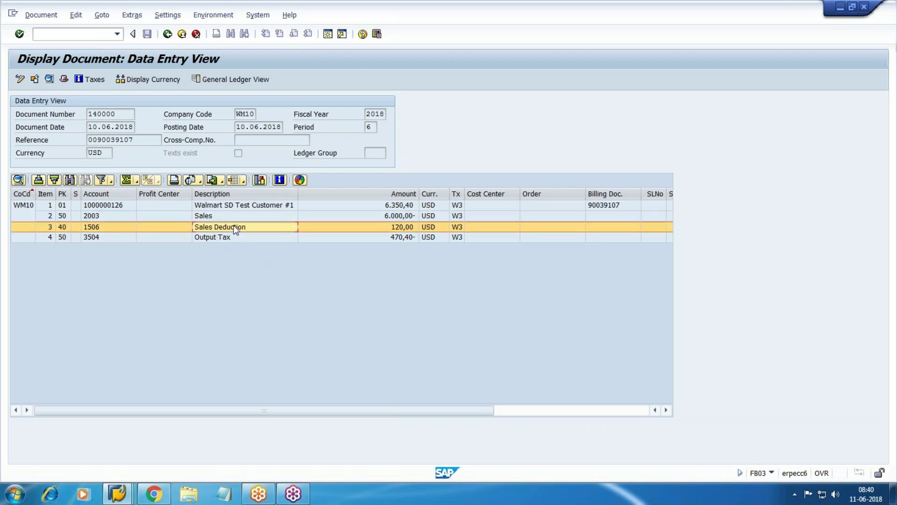
{"action": "left_click", "coordinate": [251, 239]}
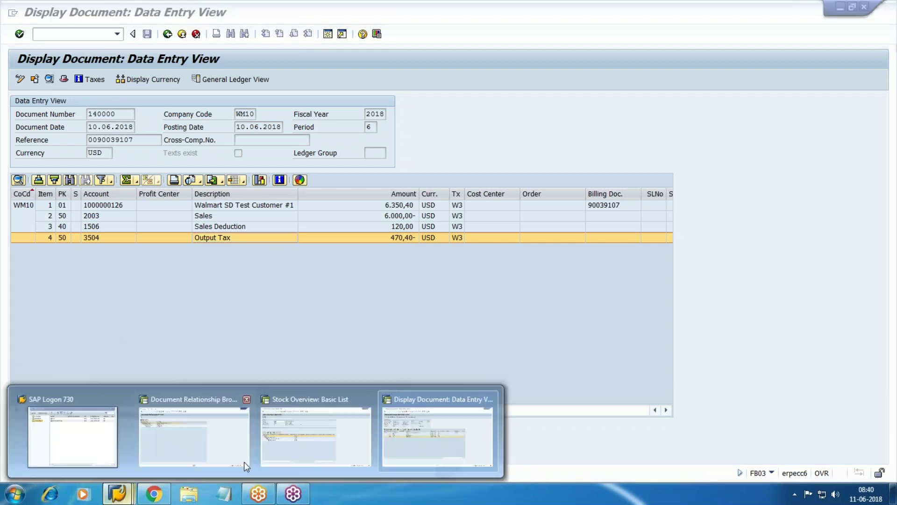
In the Stock Overview session, run FBL5N to display the test customer's open line items in company code WM10
{"action": "left_click", "coordinate": [296, 405]}
{"action": "left_click", "coordinate": [52, 32]}
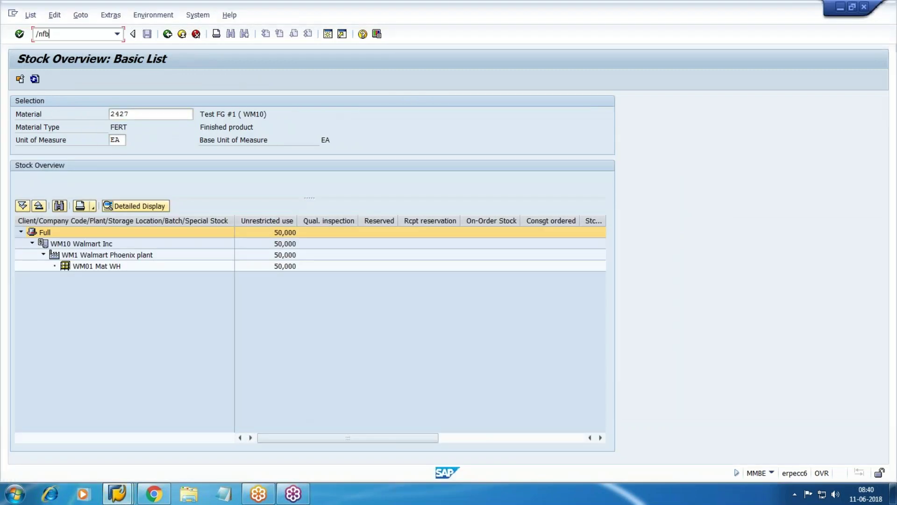
{"action": "type", "text": "/nfbl5n"}
{"action": "key", "text": "Return"}
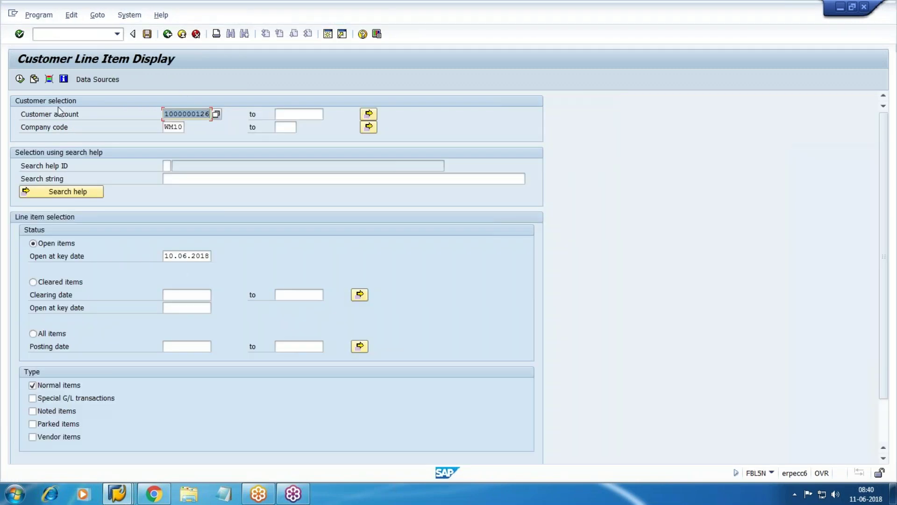
{"action": "left_click", "coordinate": [20, 79]}
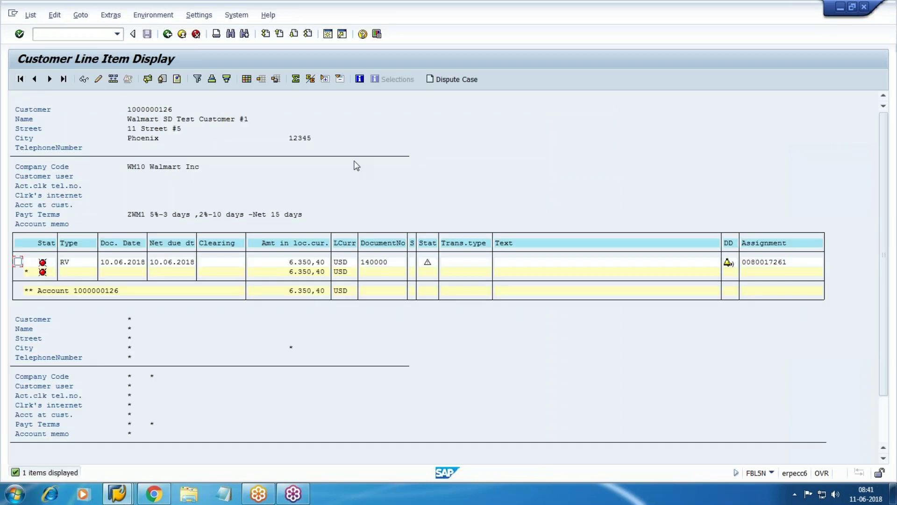
Leave the customer line item list and open Paint with a blank canvas
{"action": "left_click_drag", "start_coordinate": [282, 265], "coordinate": [512, 266]}
{"action": "key", "text": "ctrl+c"}
{"action": "left_click", "coordinate": [14, 494]}
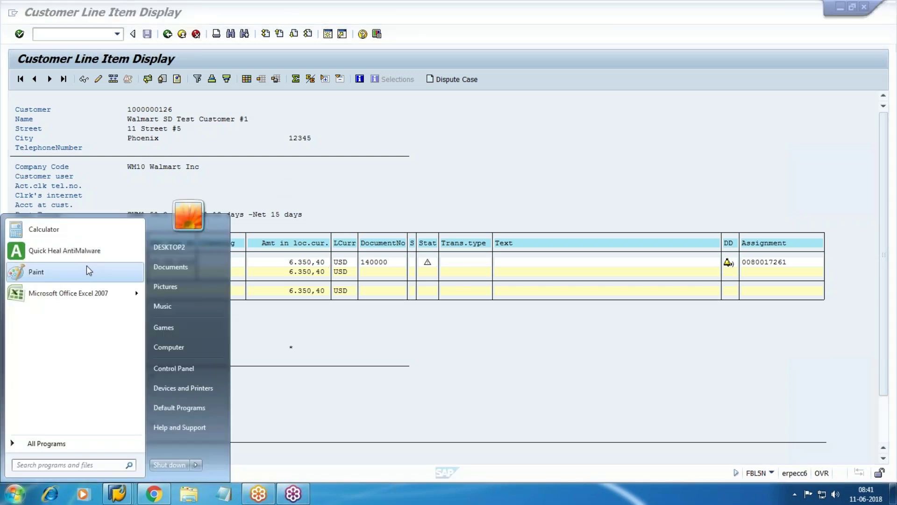
{"action": "left_click", "coordinate": [87, 269]}
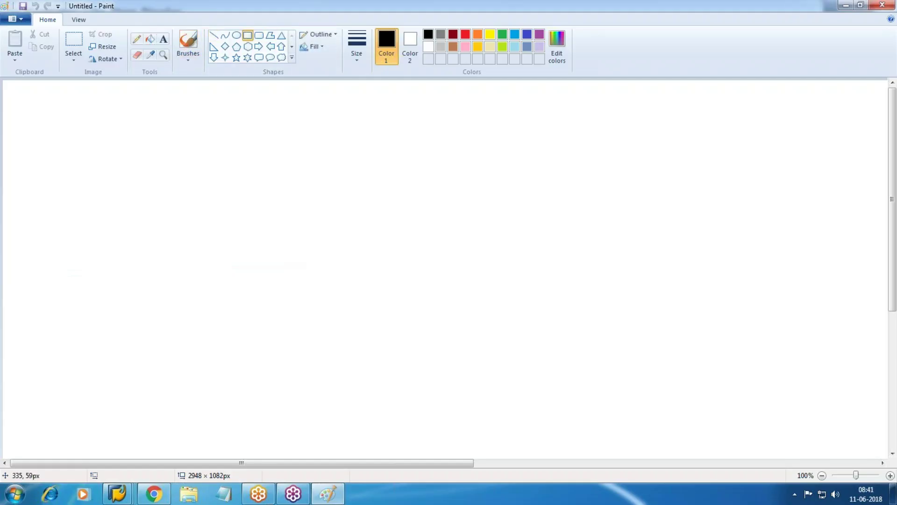
Draw a rectangle near the canvas's upper-left corner and label it BKPF
{"action": "left_click_drag", "start_coordinate": [43, 107], "coordinate": [187, 141]}
{"action": "left_click", "coordinate": [164, 39]}
{"action": "left_click_drag", "start_coordinate": [46, 112], "coordinate": [174, 137]}
{"action": "type", "text": "BKPF"}
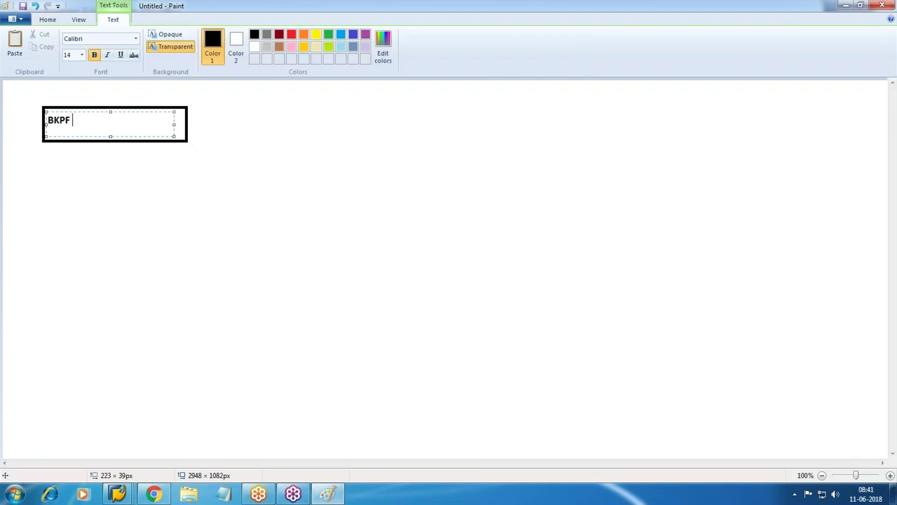
{"action": "left_click", "coordinate": [240, 186]}
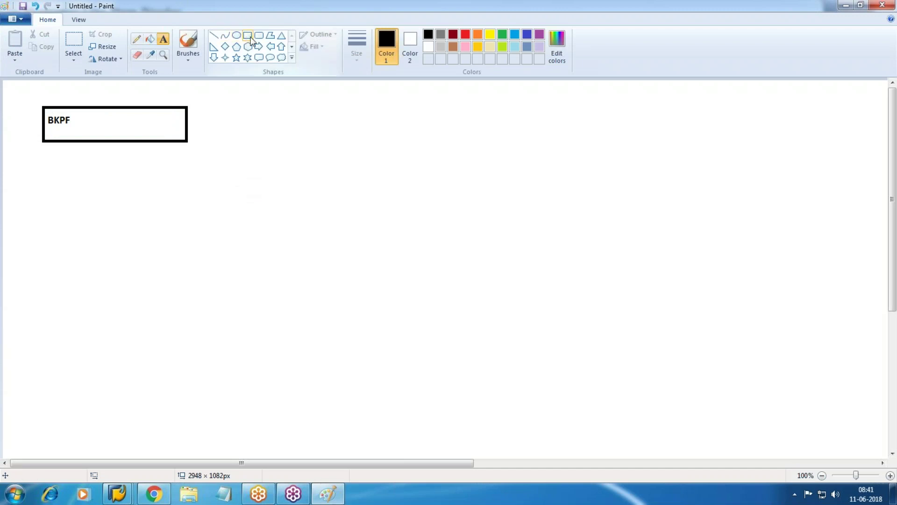
Draw two more rectangles in a row beside the BKPF box and label the first of them BSEG
{"action": "left_click", "coordinate": [248, 35]}
{"action": "left_click_drag", "start_coordinate": [296, 110], "coordinate": [430, 136]}
{"action": "left_click_drag", "start_coordinate": [513, 107], "coordinate": [634, 134]}
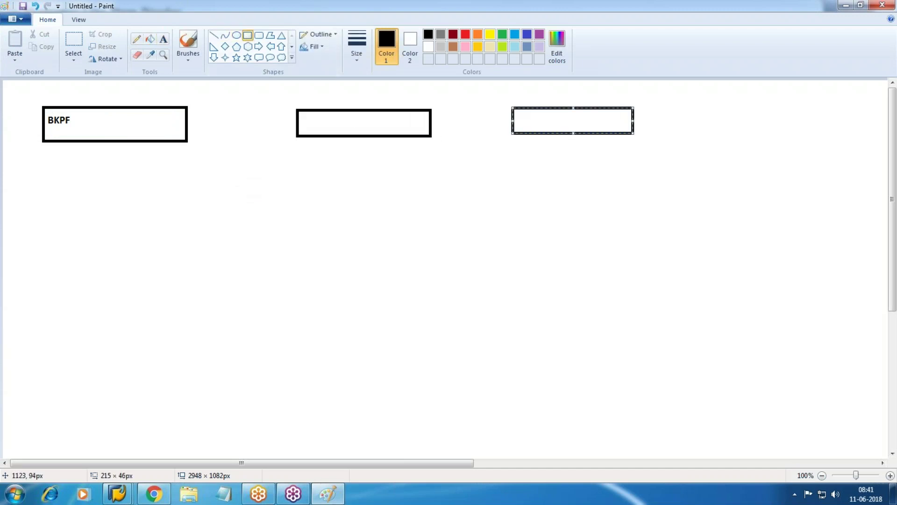
{"action": "left_click", "coordinate": [163, 38]}
{"action": "left_click_drag", "start_coordinate": [302, 114], "coordinate": [409, 130]}
{"action": "type", "text": "BSEG"}
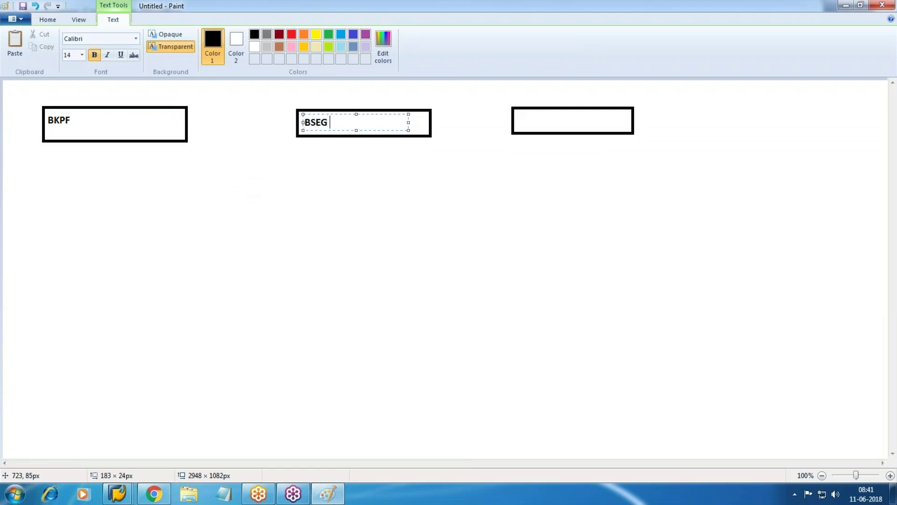
Switch to SAP, open the customer's RV line item, and display the data entry view of its accounting document
{"action": "key", "text": "alt+Tab"}
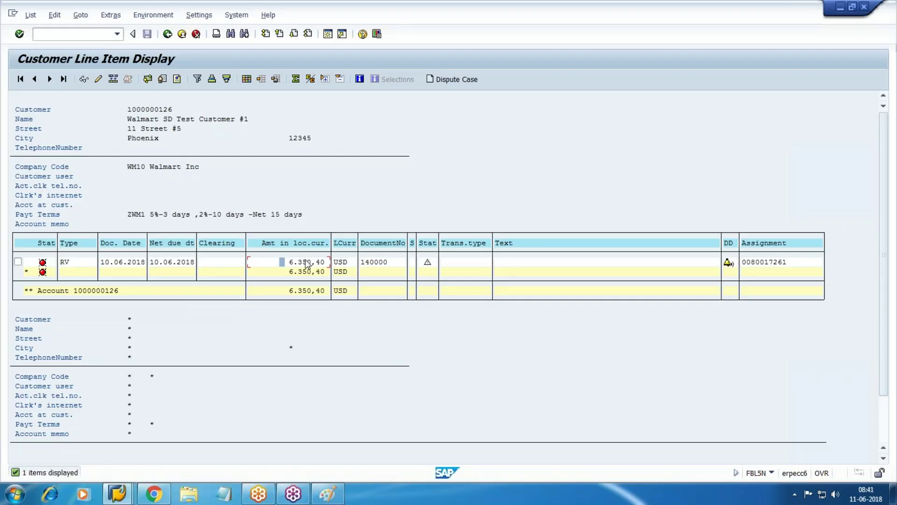
{"action": "double_click", "coordinate": [306, 263]}
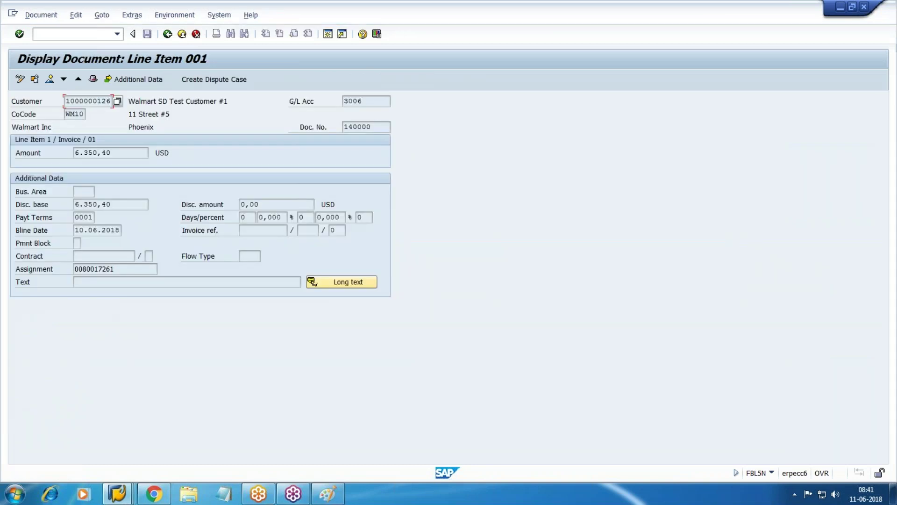
{"action": "key", "text": "F9"}
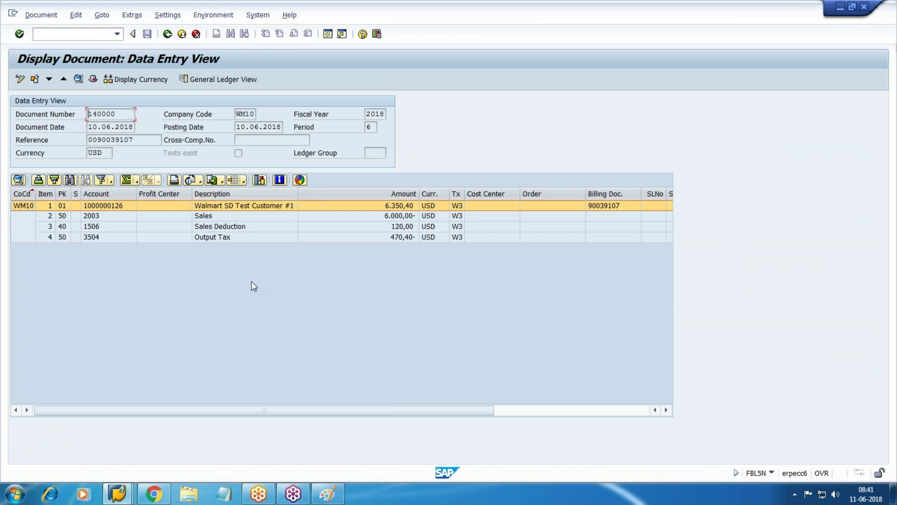
Return to Paint and add two smaller rectangles at the end of the row of boxes
{"action": "key", "text": "alt+Tab"}
{"action": "left_click", "coordinate": [567, 175]}
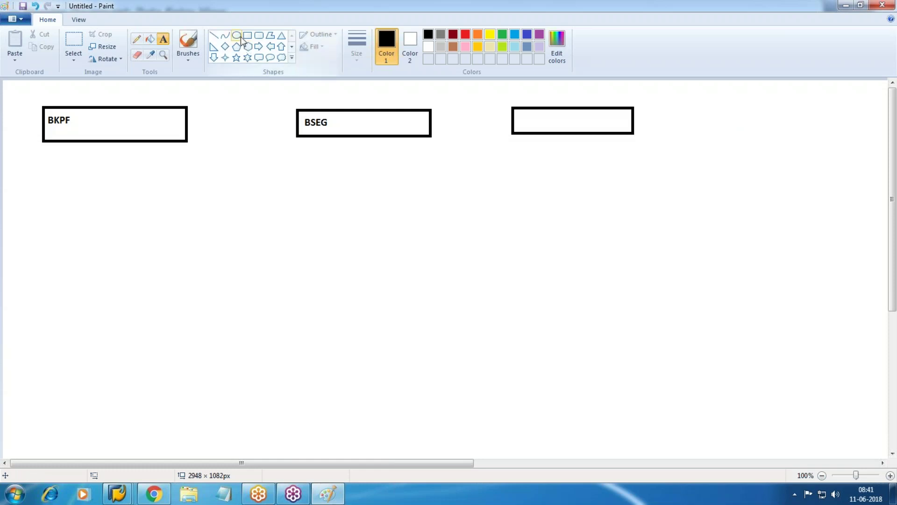
{"action": "left_click", "coordinate": [248, 35]}
{"action": "mouse_move", "coordinate": [671, 109]}
{"action": "left_mouse_down"}
{"action": "mouse_move", "coordinate": [705, 136]}
{"action": "mouse_move", "coordinate": [749, 135]}
{"action": "left_mouse_up"}
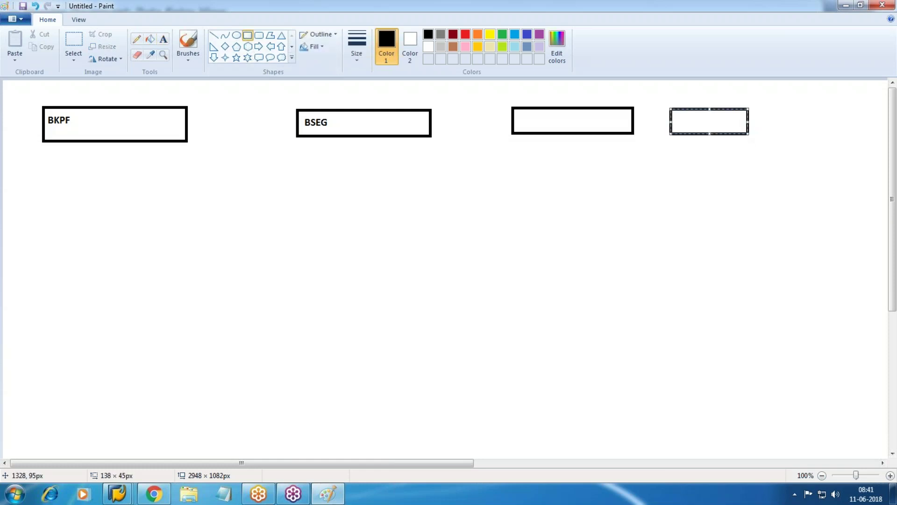
{"action": "left_click_drag", "start_coordinate": [776, 107], "coordinate": [859, 135]}
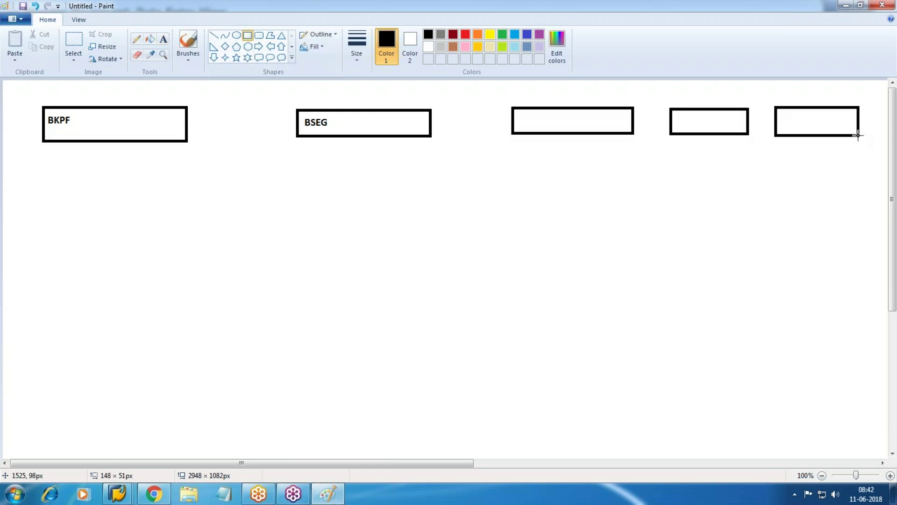
Label the third box in the row BSEG
{"action": "left_click", "coordinate": [163, 38]}
{"action": "left_click_drag", "start_coordinate": [528, 113], "coordinate": [630, 128]}
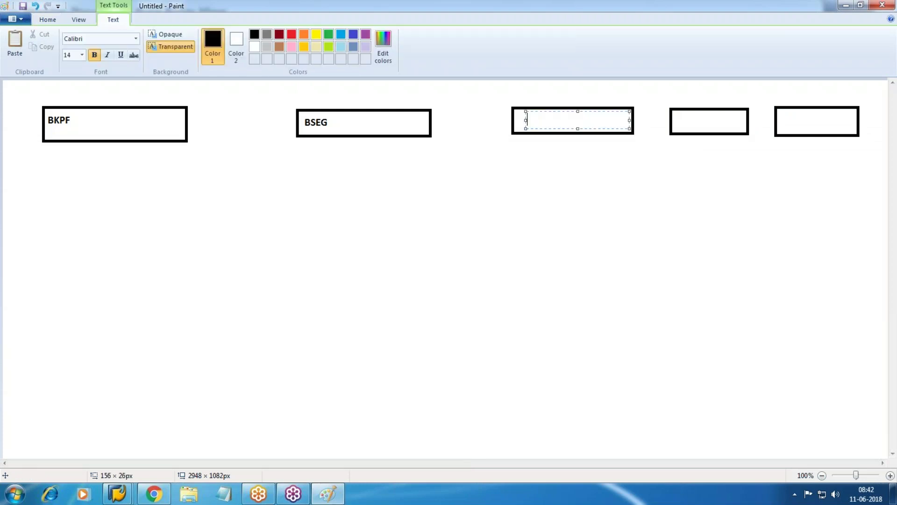
{"action": "type", "text": "BSEG"}
Write 6350.40 beside BSEG in the second box and start a text entry beside BSEG in the third
{"action": "left_click_drag", "start_coordinate": [342, 118], "coordinate": [410, 132]}
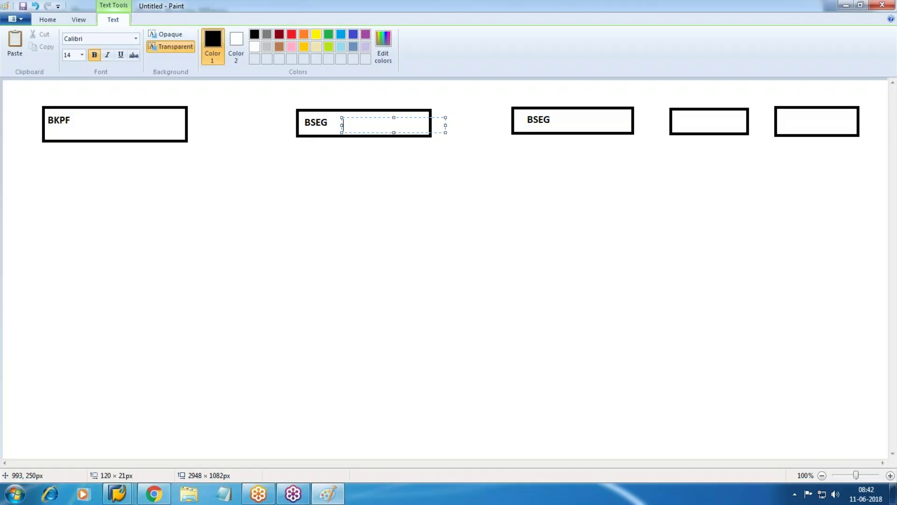
{"action": "type", "text": "6350"}
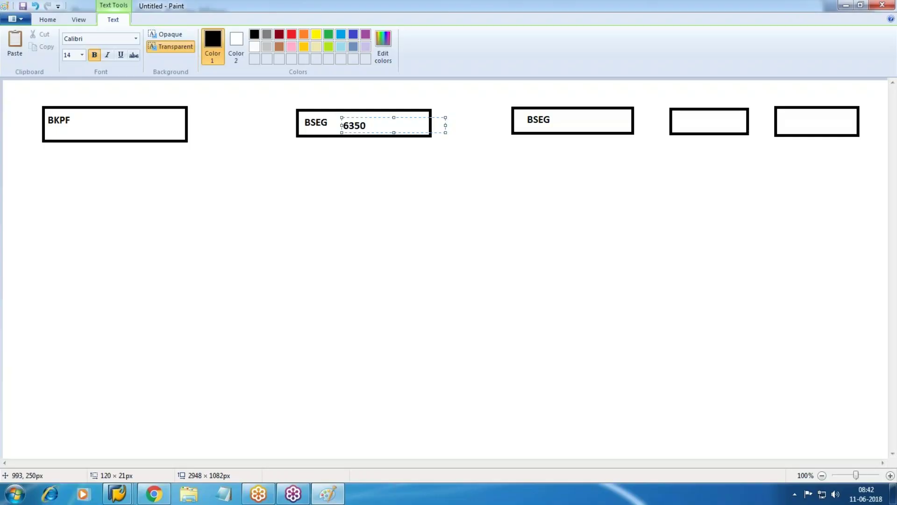
{"action": "type", "text": ".40"}
{"action": "left_click", "coordinate": [566, 118]}
{"action": "left_click_drag", "start_coordinate": [560, 107], "coordinate": [663, 133]}
{"action": "type", "text": "6350.40"}
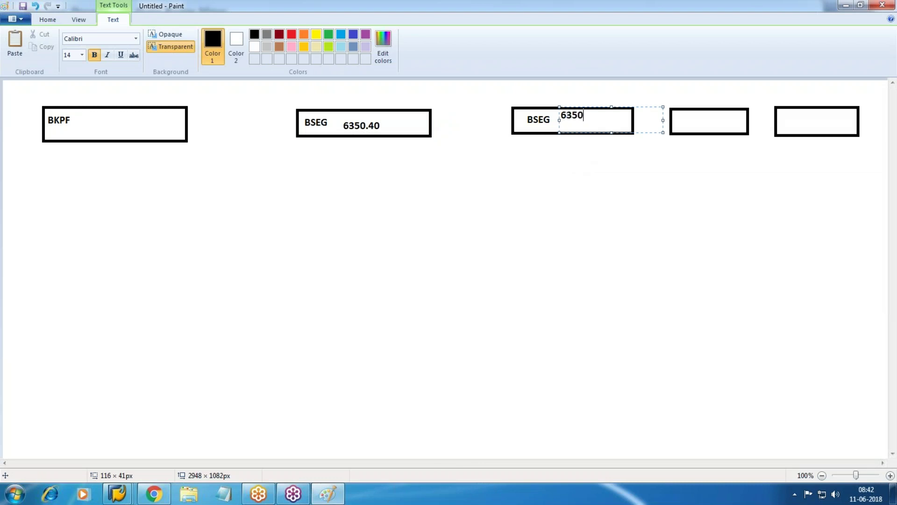
{"action": "key", "text": "BackSpace"}
{"action": "key", "text": "BackSpace"}
{"action": "key", "text": "BackSpace"}
{"action": "key", "text": "BackSpace"}
{"action": "key", "text": "BackSpace"}
{"action": "key", "text": "BackSpace"}
{"action": "key", "text": "BackSpace"}
Check the Sales amount in the SAP document and write 6000 beside BSEG in the third box
{"action": "key", "text": "alt+Tab"}
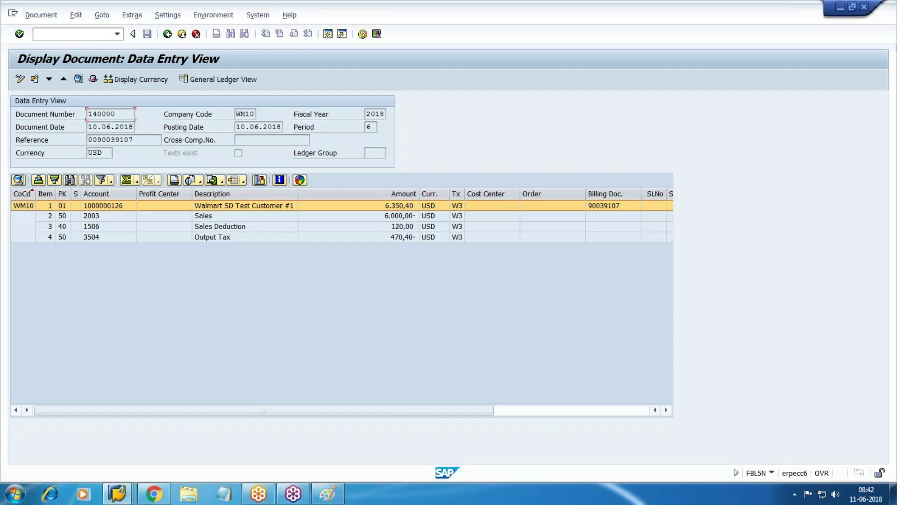
{"action": "key", "text": "alt+Tab"}
{"action": "type", "text": "56000"}
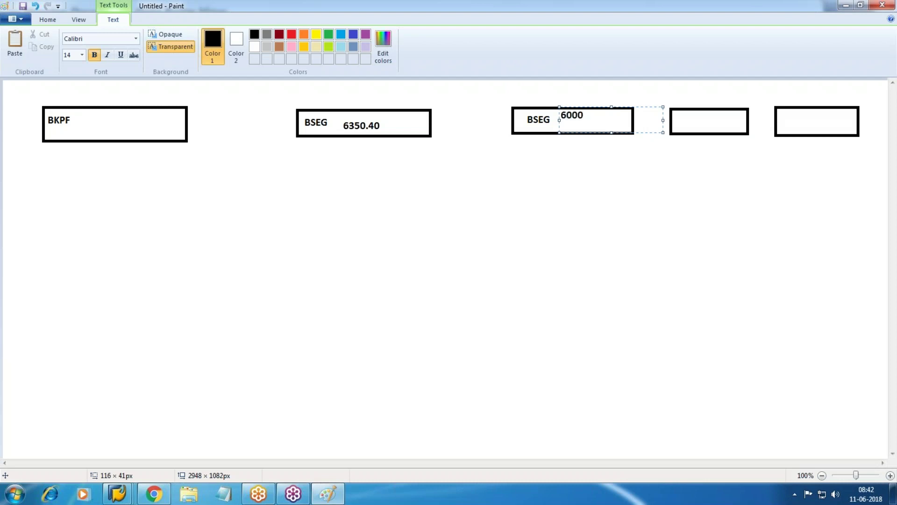
{"action": "left_click", "coordinate": [743, 256]}
Check the Sales Deduction amount in SAP and write 120 in the fourth box
{"action": "left_click_drag", "start_coordinate": [672, 113], "coordinate": [742, 128]}
{"action": "key", "text": "alt+Tab"}
{"action": "key", "text": "alt+Tab"}
{"action": "type", "text": "120"}
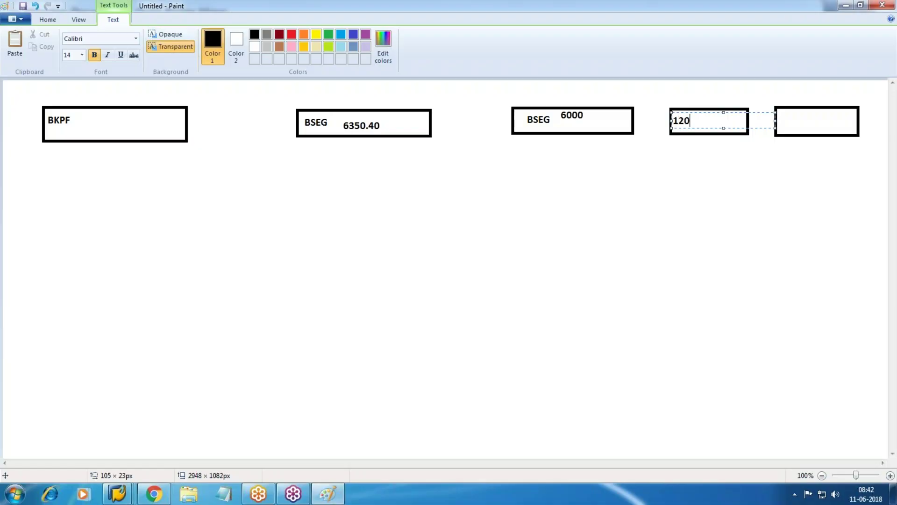
{"action": "left_click", "coordinate": [676, 214]}
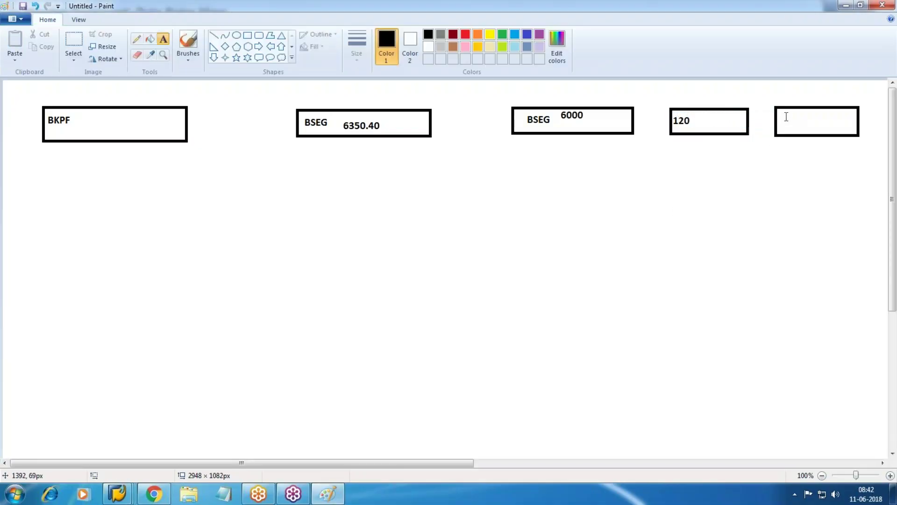
Check the Output Tax amount in SAP and write 470.40 in the last box of the row
{"action": "left_click_drag", "start_coordinate": [783, 114], "coordinate": [841, 133]}
{"action": "key", "text": "alt+Tab"}
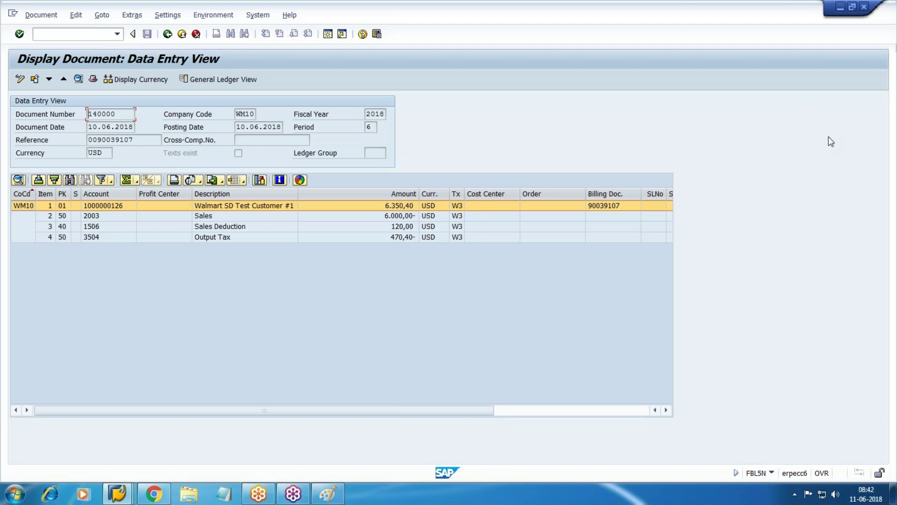
{"action": "key", "text": "alt+Tab"}
{"action": "type", "text": "470.40"}
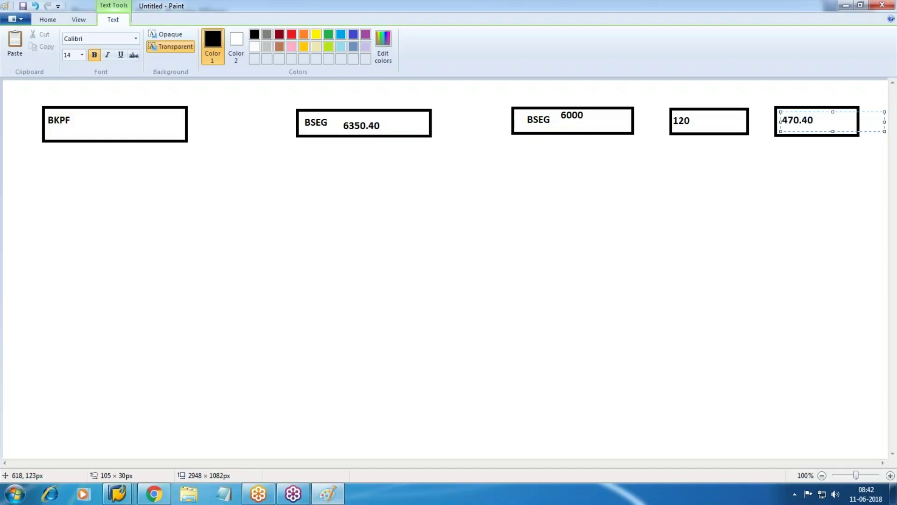
{"action": "left_click", "coordinate": [344, 172]}
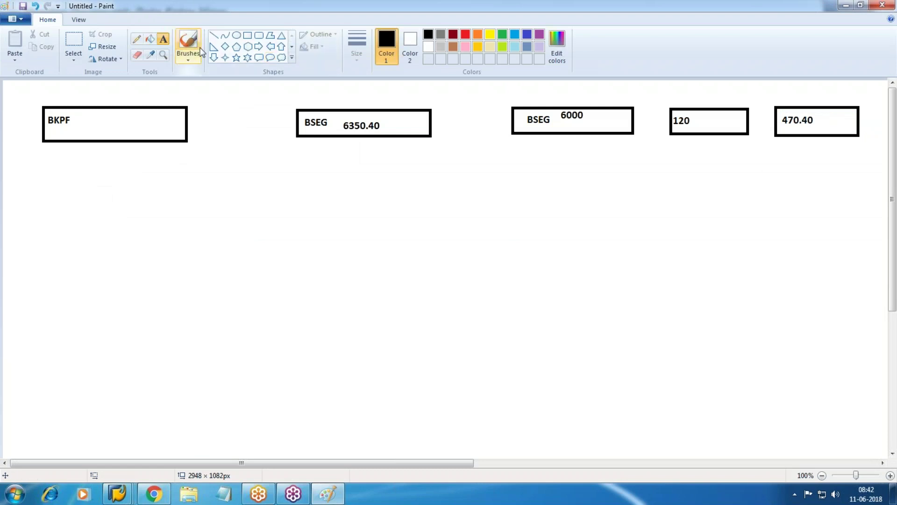
Draw a rectangle below the BKPF box and label it BSID
{"action": "left_click", "coordinate": [247, 35]}
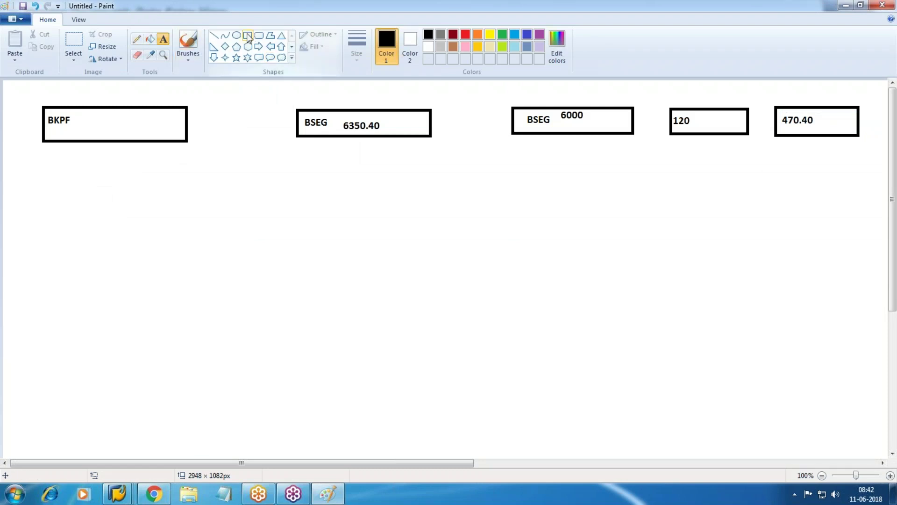
{"action": "left_click_drag", "start_coordinate": [55, 211], "coordinate": [177, 238]}
{"action": "left_click", "coordinate": [163, 39]}
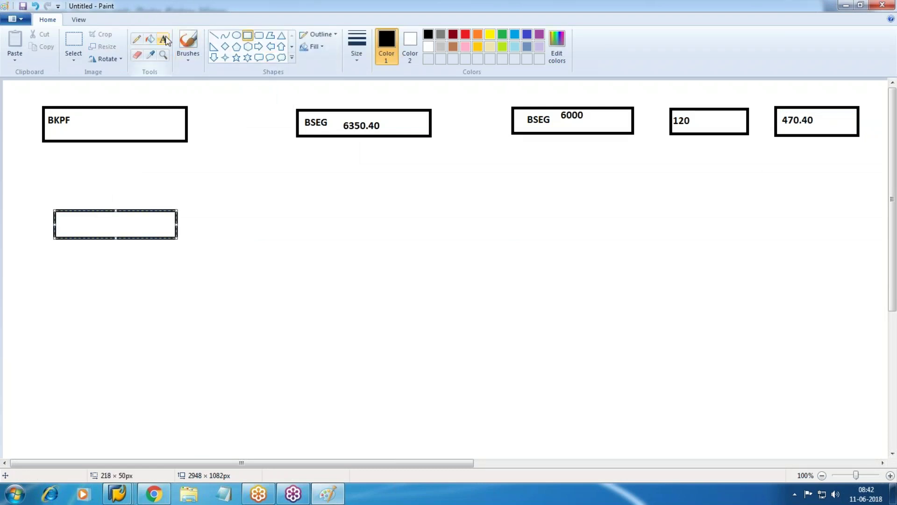
{"action": "left_click", "coordinate": [71, 221]}
{"action": "left_click_drag", "start_coordinate": [65, 218], "coordinate": [168, 234]}
{"action": "type", "text": "BSID"}
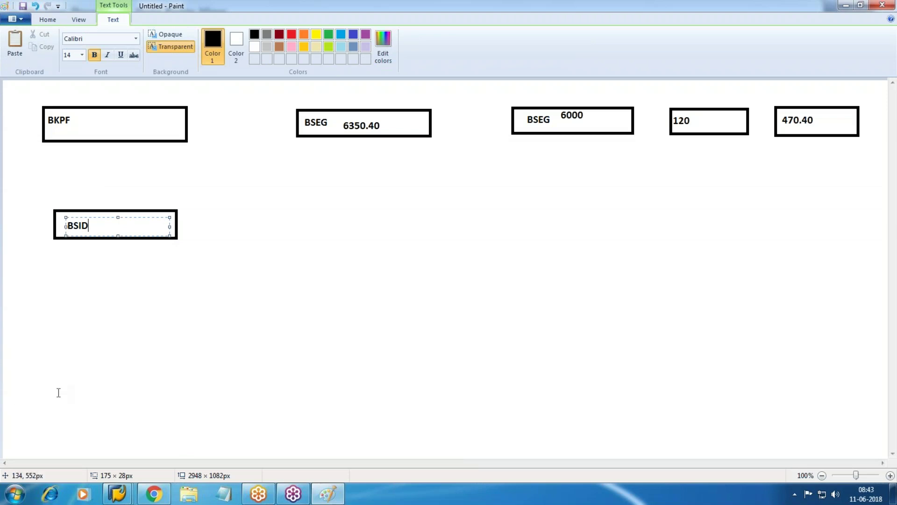
In the other SAP session showing the accounting document, run SE16 and open the selection screen for table BKPF
{"action": "left_click", "coordinate": [117, 494]}
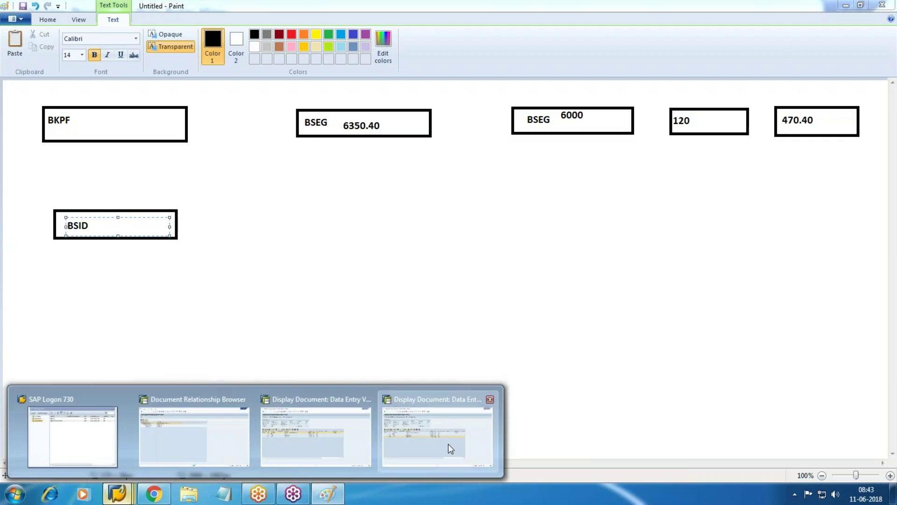
{"action": "left_click", "coordinate": [438, 441]}
{"action": "type", "text": "/NSE16"}
{"action": "key", "text": "Return"}
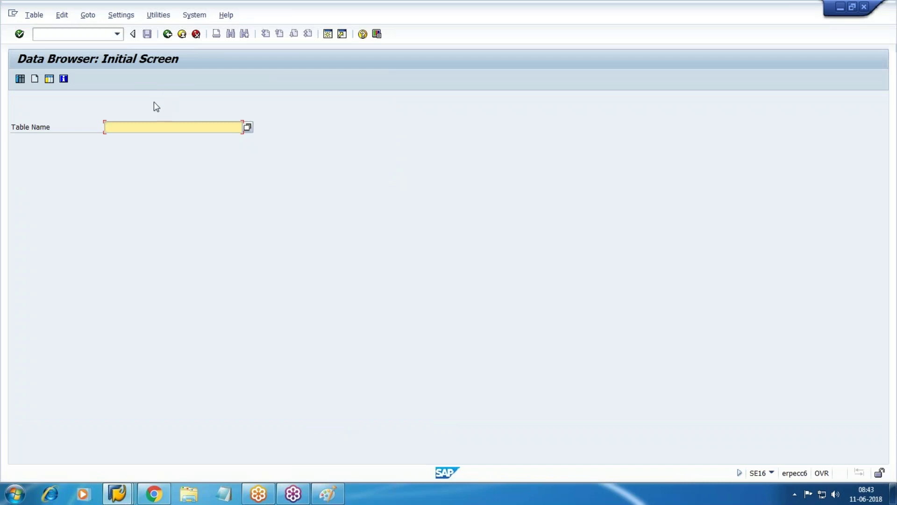
{"action": "type", "text": "BKPF"}
{"action": "left_click", "coordinate": [20, 33]}
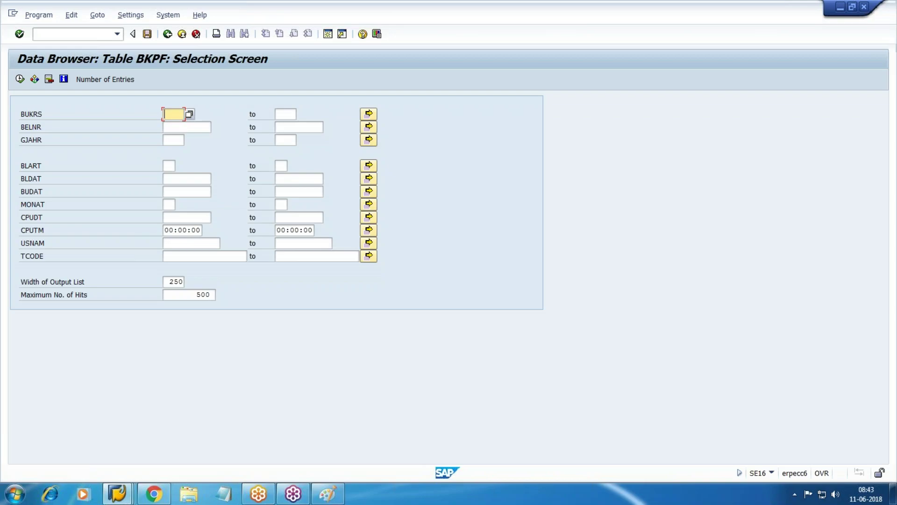
Go through the open SAP sessions to the accounting document's data entry view and look up its document number
{"action": "key", "text": "alt+Tab"}
{"action": "key", "text": "alt+Tab"}
{"action": "mouse_move", "coordinate": [118, 491]}
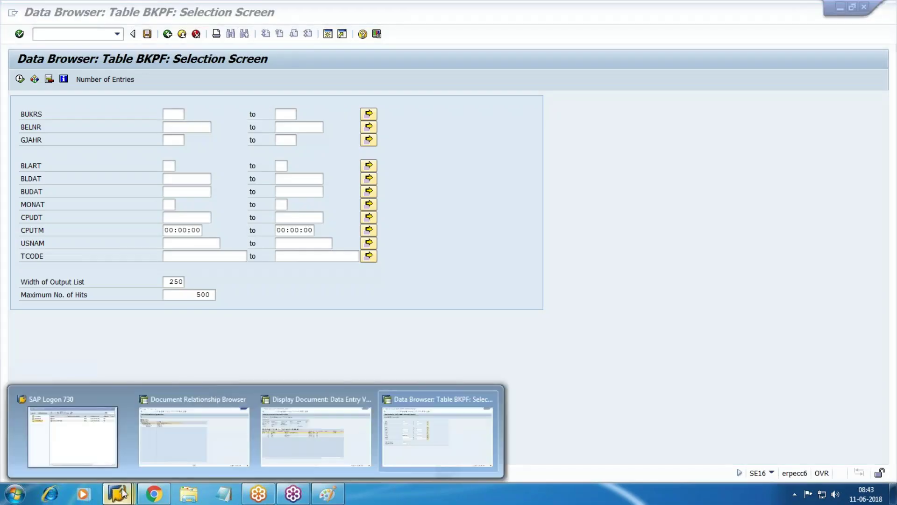
{"action": "left_click", "coordinate": [199, 449]}
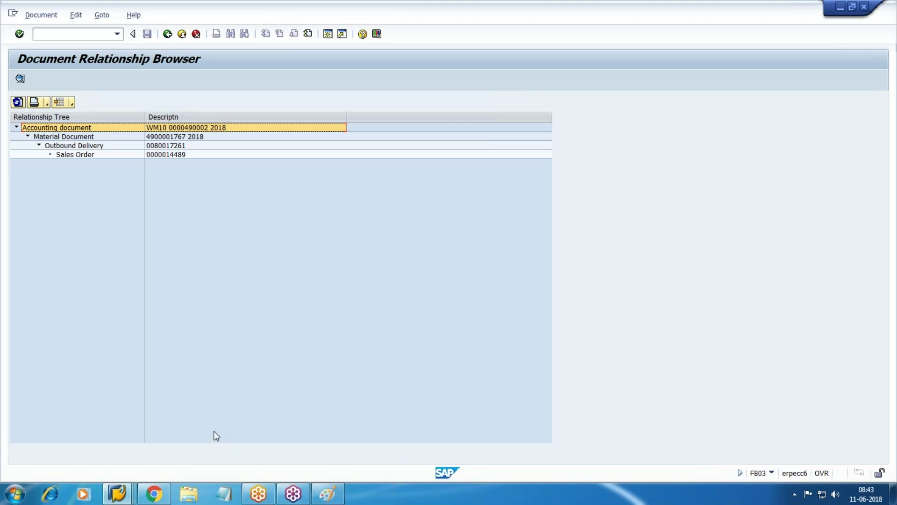
{"action": "mouse_move", "coordinate": [118, 493]}
{"action": "left_click", "coordinate": [300, 448]}
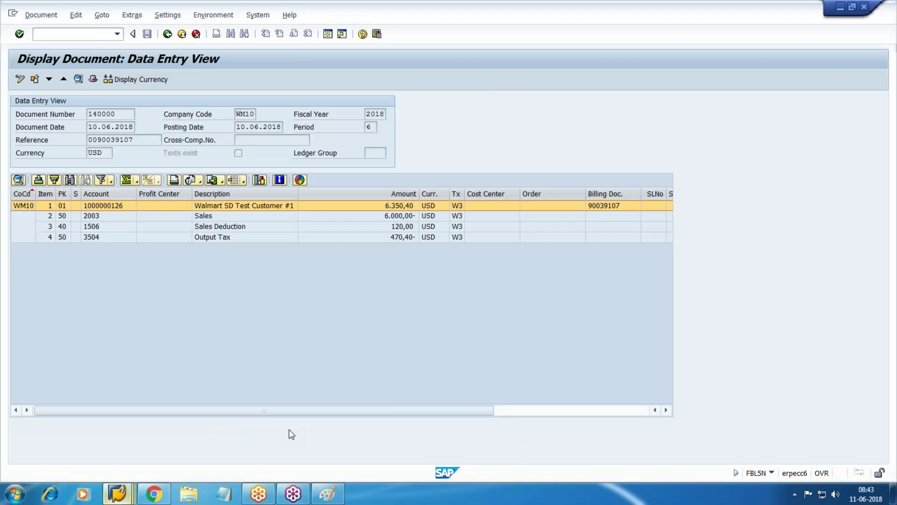
{"action": "left_click_drag", "start_coordinate": [115, 114], "coordinate": [39, 114]}
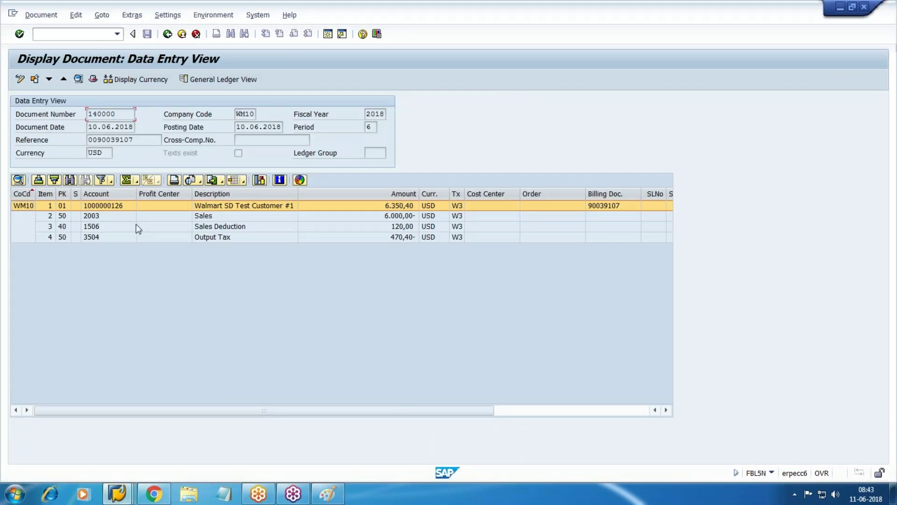
Return to the Paint diagram and write the document number 140000 above the BKPF box
{"action": "left_click", "coordinate": [154, 494]}
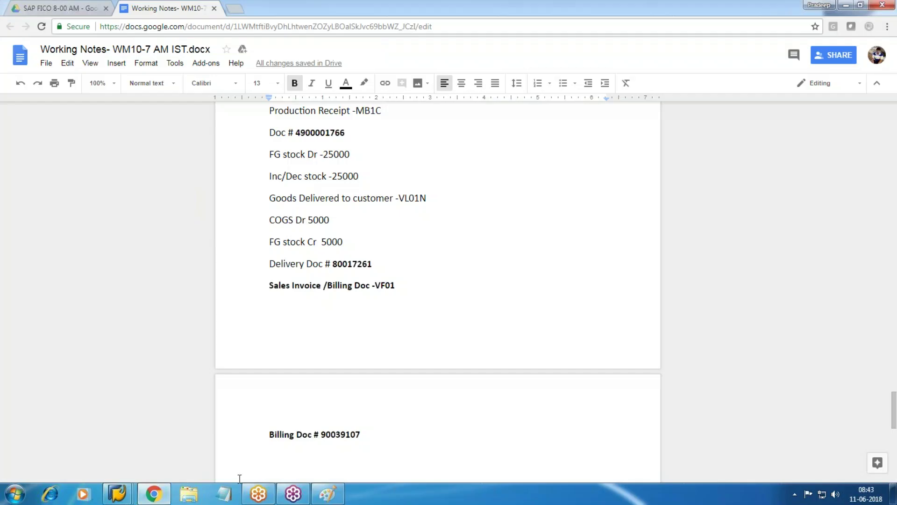
{"action": "left_click", "coordinate": [328, 494]}
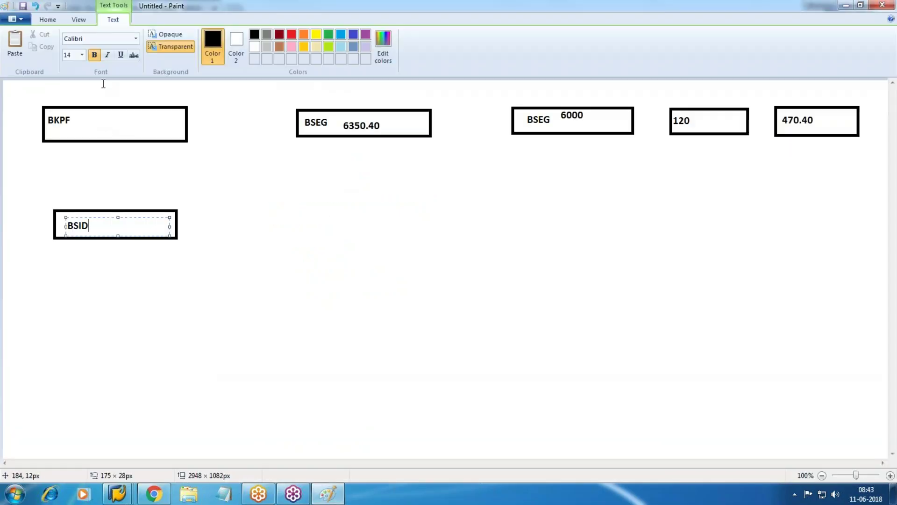
{"action": "left_click_drag", "start_coordinate": [96, 87], "coordinate": [198, 104]}
{"action": "type", "text": "1400"}
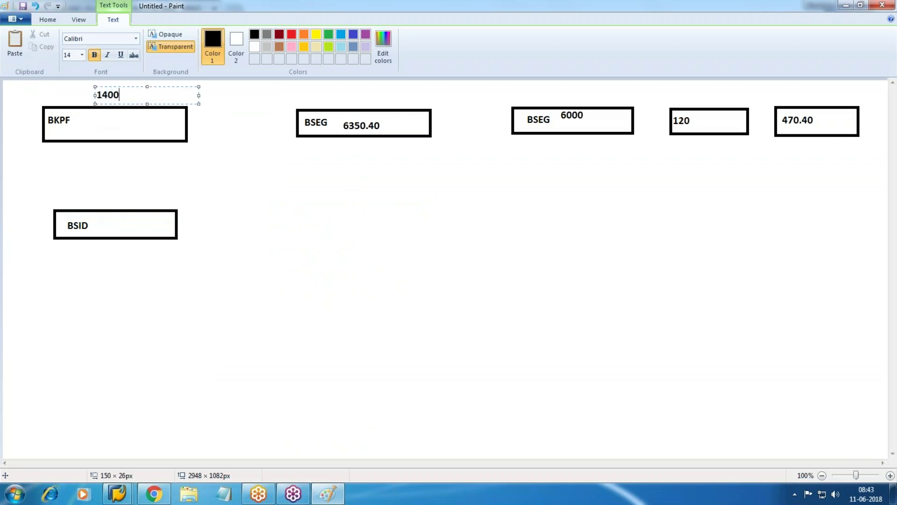
{"action": "type", "text": "00"}
{"action": "key", "text": "Return"}
Switch to the SAP session with the BKPF selection screen and list the entries for company code WM10 and document number 140000
{"action": "left_click", "coordinate": [124, 499]}
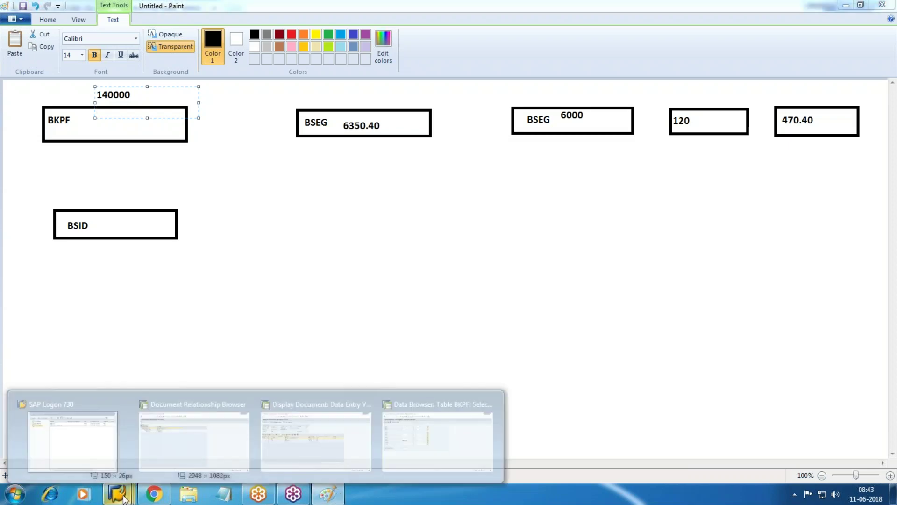
{"action": "left_click", "coordinate": [442, 431]}
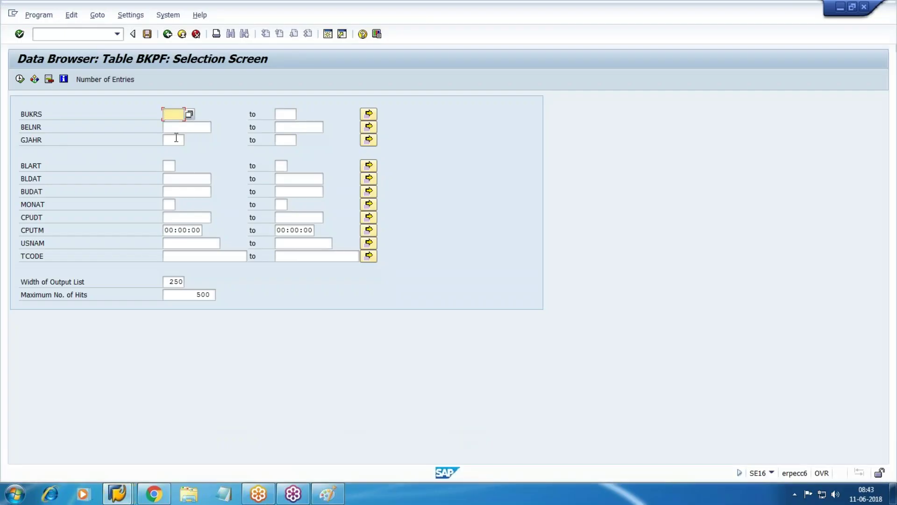
{"action": "type", "text": "WM10"}
{"action": "key", "text": "Tab"}
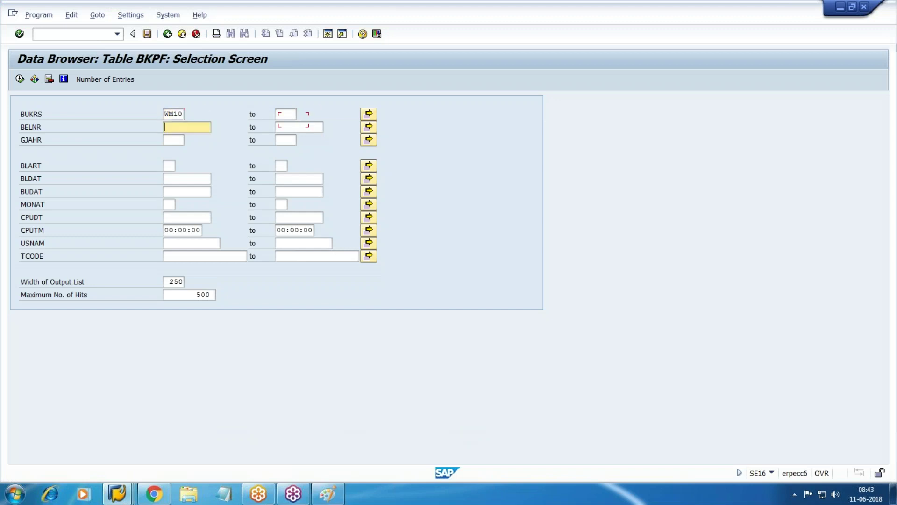
{"action": "type", "text": "1400"}
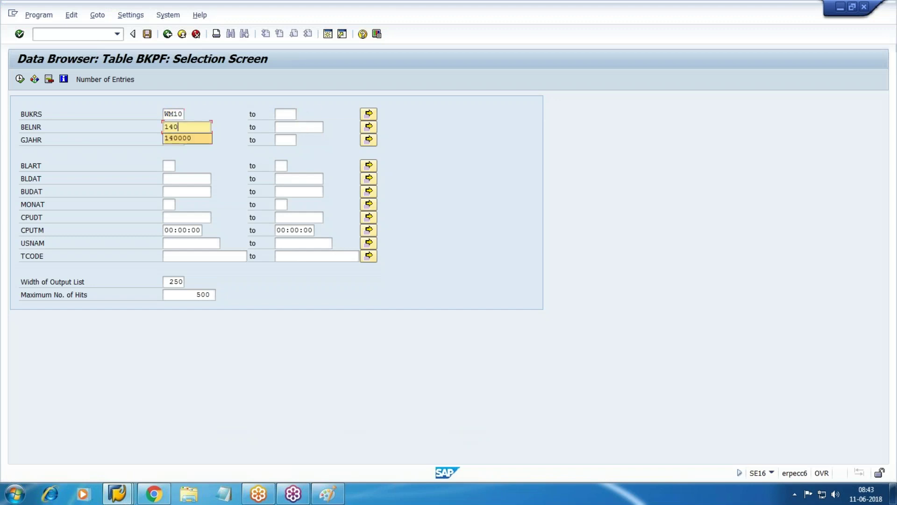
{"action": "type", "text": "00"}
{"action": "key", "text": "Return"}
{"action": "left_click", "coordinate": [20, 79]}
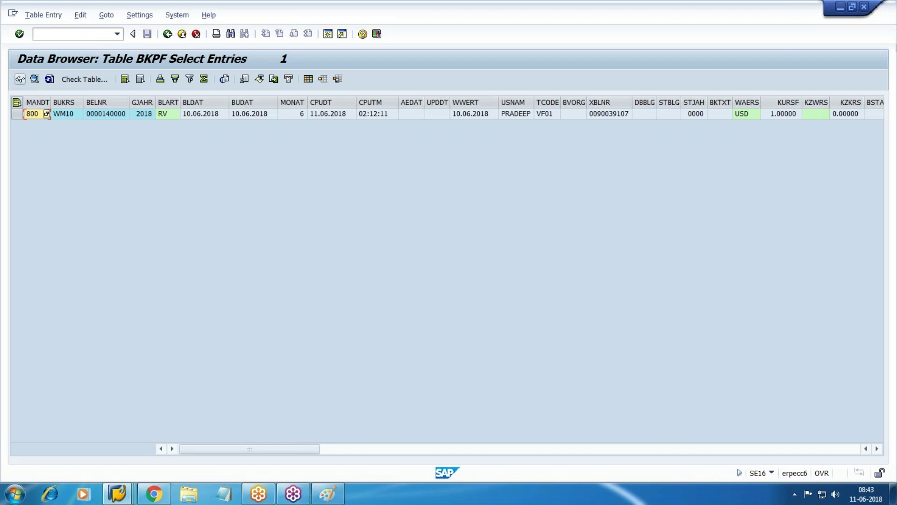
Go back from the BKPF entries to the Data Browser's initial screen and open the selection screen for table BSEG
{"action": "key", "text": "F3"}
{"action": "key", "text": "F3"}
{"action": "key", "text": "BackSpace"}
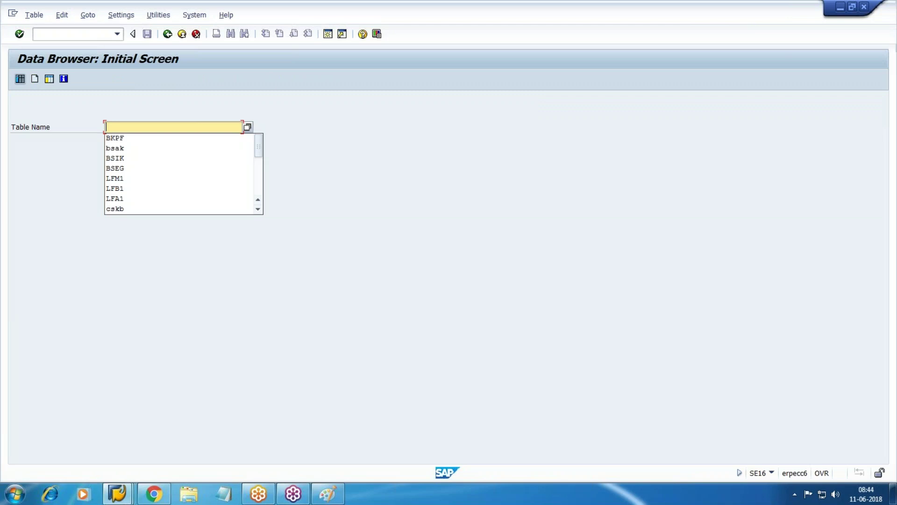
{"action": "type", "text": "BSEG"}
{"action": "key", "text": "Return"}
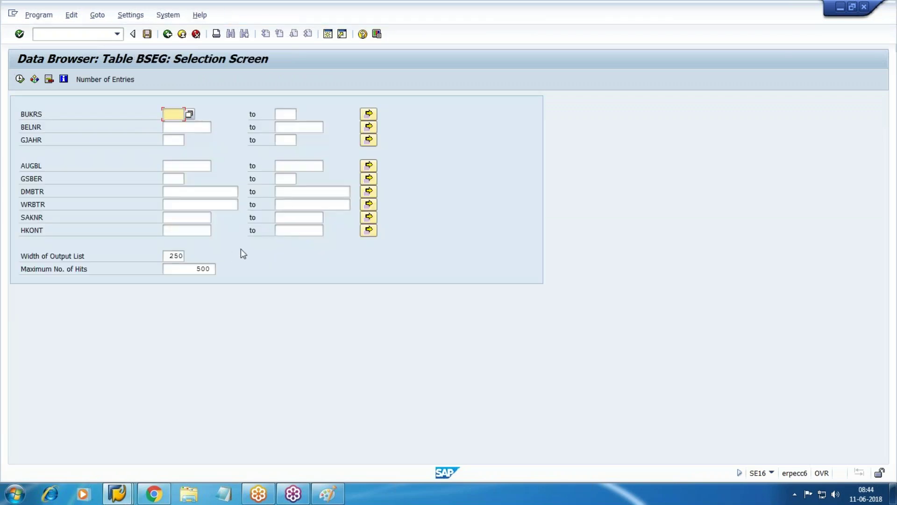
List the BSEG entries for company code WM10 and document number 140000
{"action": "type", "text": "WM10"}
{"action": "key", "text": "Tab"}
{"action": "key", "text": "Tab"}
{"action": "key", "text": "Tab"}
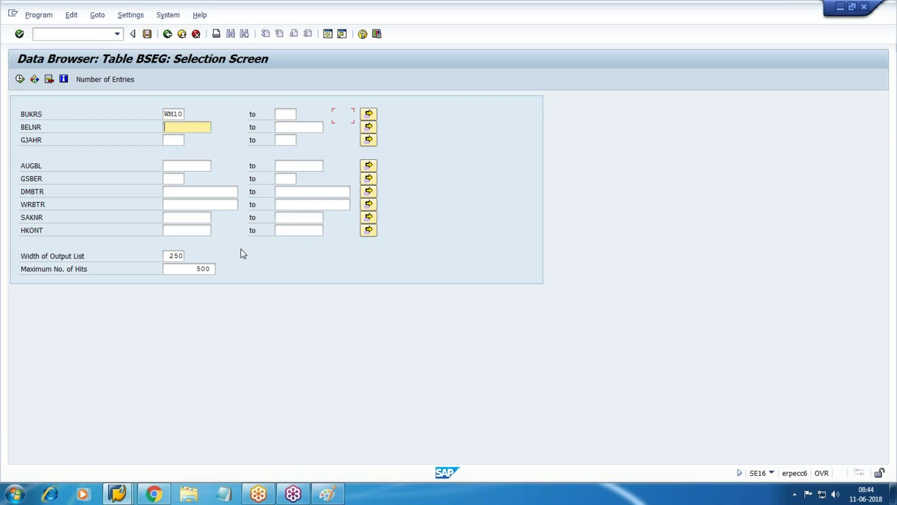
{"action": "type", "text": "140000"}
{"action": "left_click", "coordinate": [19, 79]}
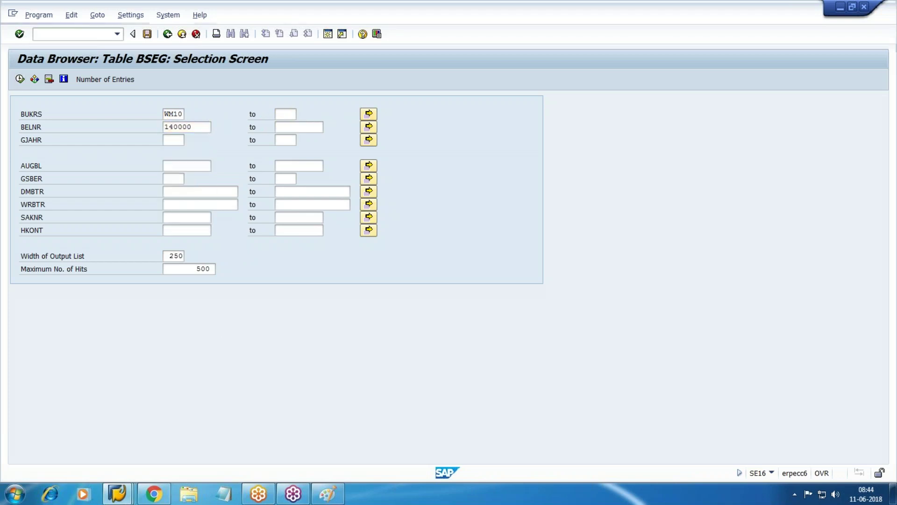
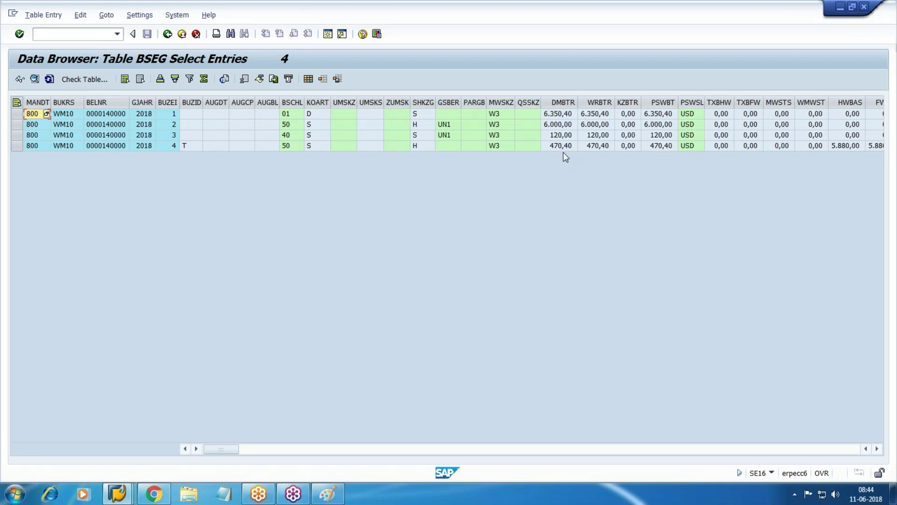
Leave the BSEG entries back to the SAP Easy Access menu and run transaction SE16 again
{"action": "key", "text": "F3"}
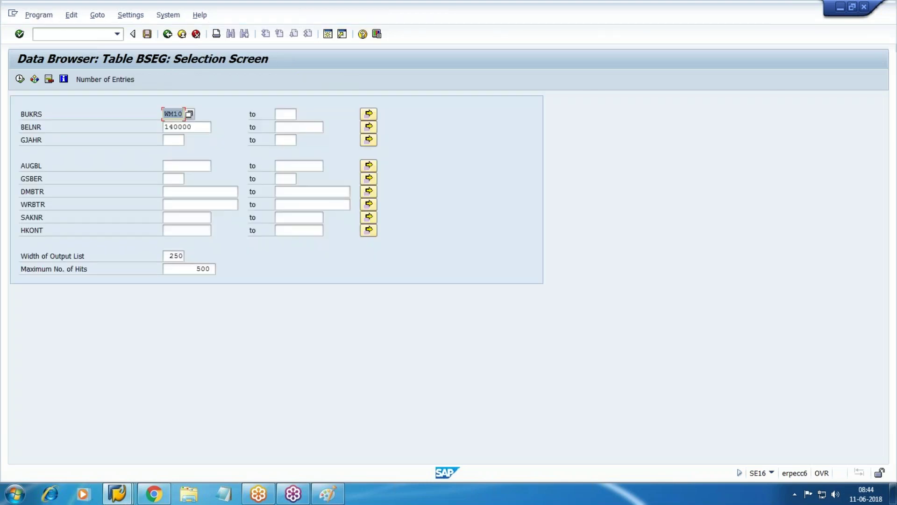
{"action": "key", "text": "F3"}
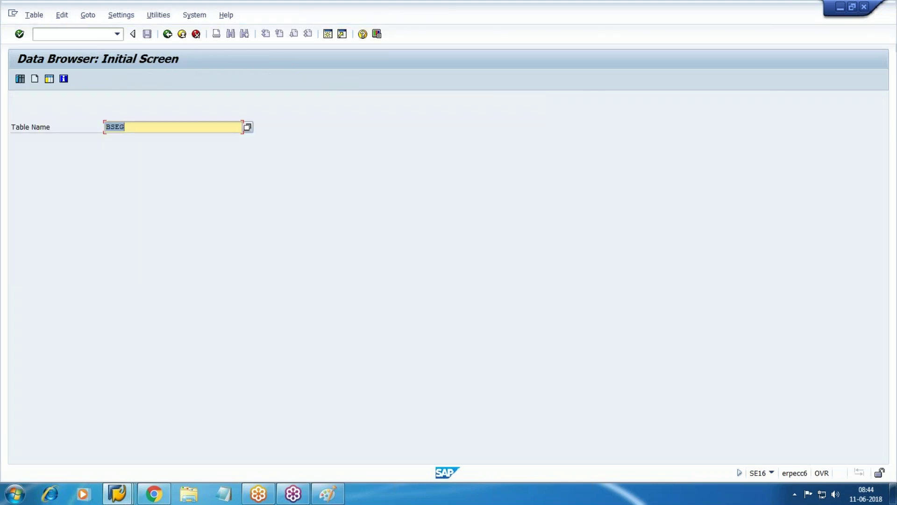
{"action": "key", "text": "F3"}
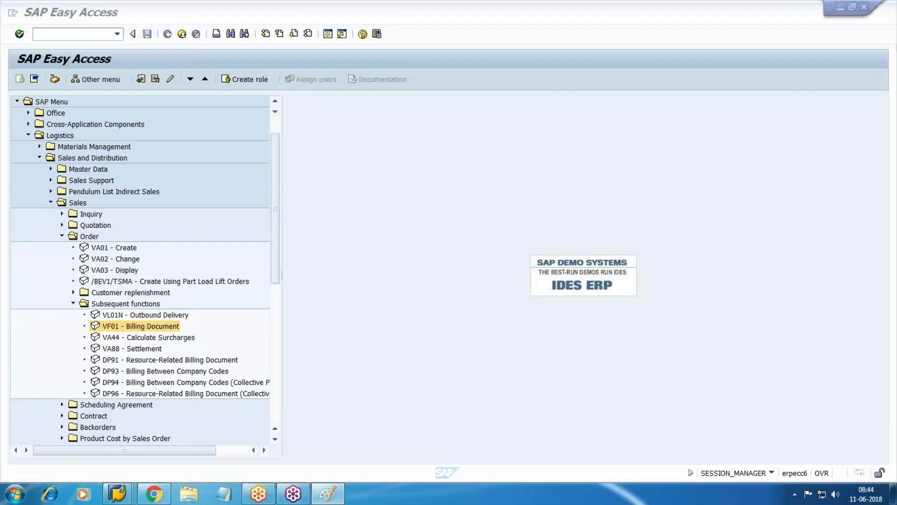
{"action": "left_click", "coordinate": [62, 34]}
{"action": "type", "text": "SE"}
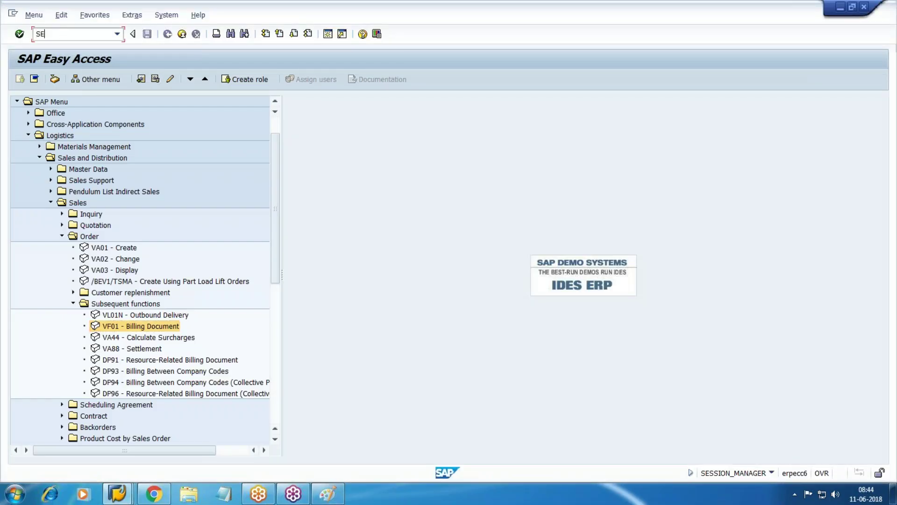
{"action": "type", "text": "6"}
{"action": "key", "text": "BackSpace"}
{"action": "key", "text": "BackSpace"}
{"action": "type", "text": "E16"}
{"action": "key", "text": "Return"}
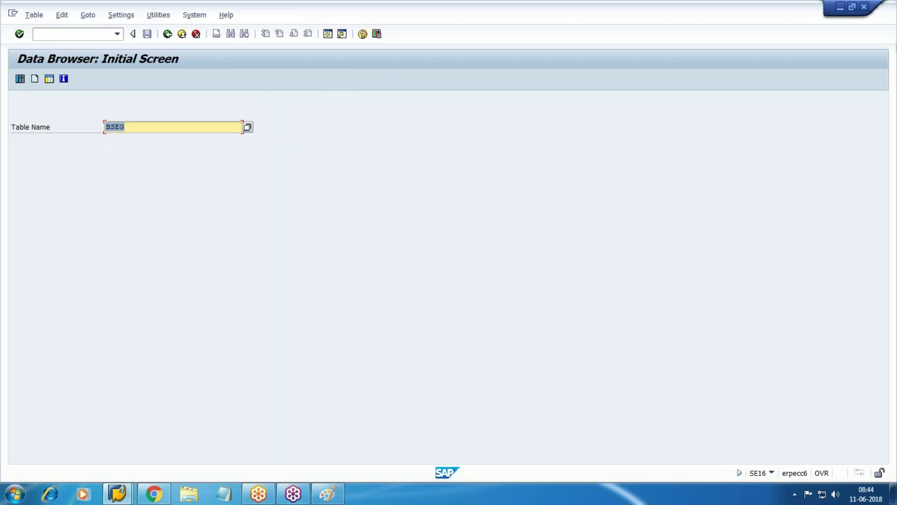
Open the selection screen for table BSID in the Data Browser
{"action": "key", "text": "BackSpace"}
{"action": "type", "text": "BSID"}
{"action": "left_click", "coordinate": [19, 34]}
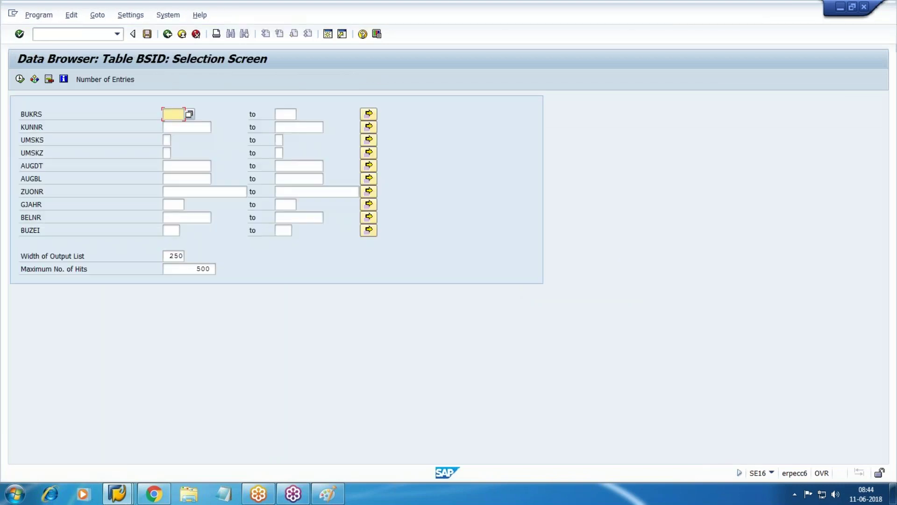
Try to list the BSID entries for company code WM10 with 140000 as the KUNNR value
{"action": "type", "text": "WM10"}
{"action": "key", "text": "Tab"}
{"action": "key", "text": "Tab"}
{"action": "key", "text": "Tab"}
{"action": "type", "text": "140000"}
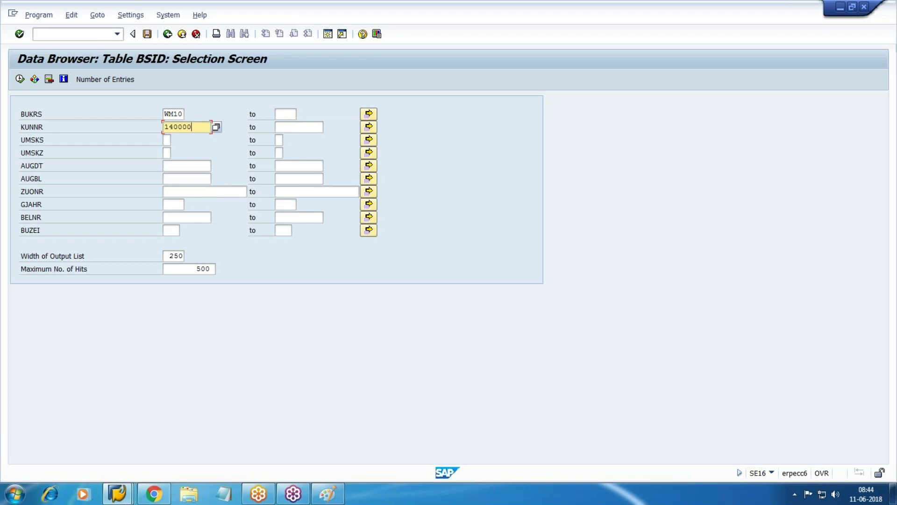
{"action": "left_click", "coordinate": [19, 79]}
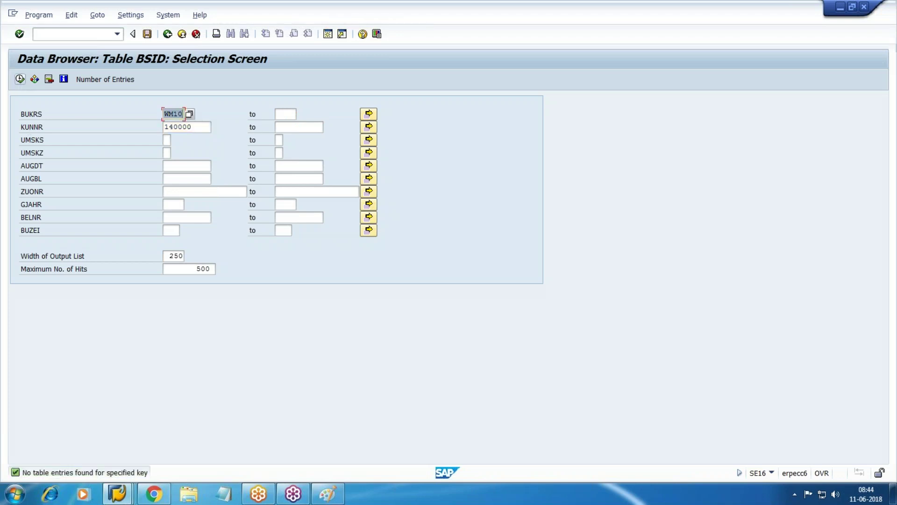
Check the accounting document's data entry view in the other SAP session, then return to the BSID selection screen
{"action": "key", "text": "alt+Tab"}
{"action": "key", "text": "alt+Tab"}
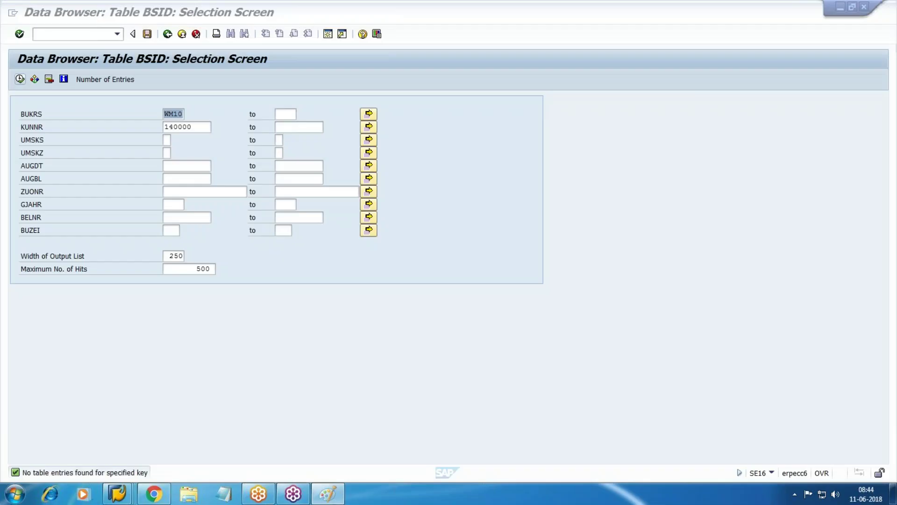
{"action": "mouse_move", "coordinate": [116, 494]}
{"action": "left_click", "coordinate": [327, 455]}
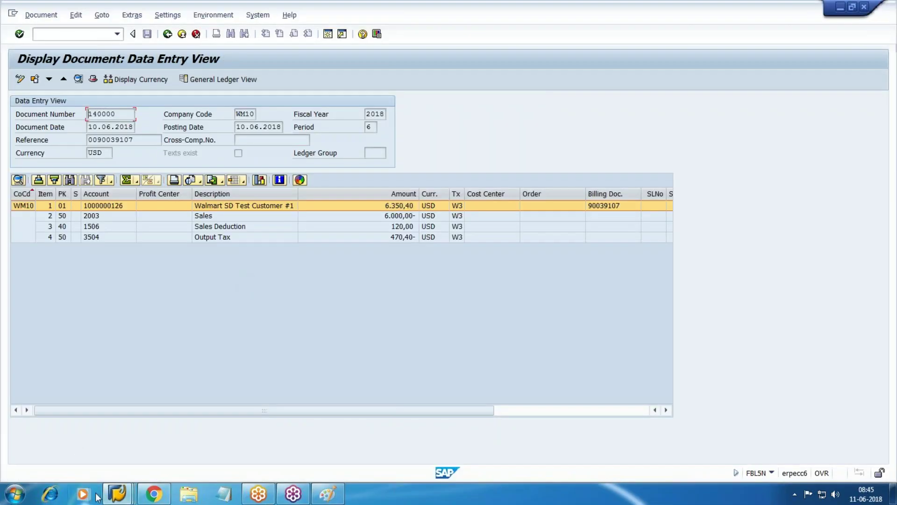
{"action": "mouse_move", "coordinate": [118, 496]}
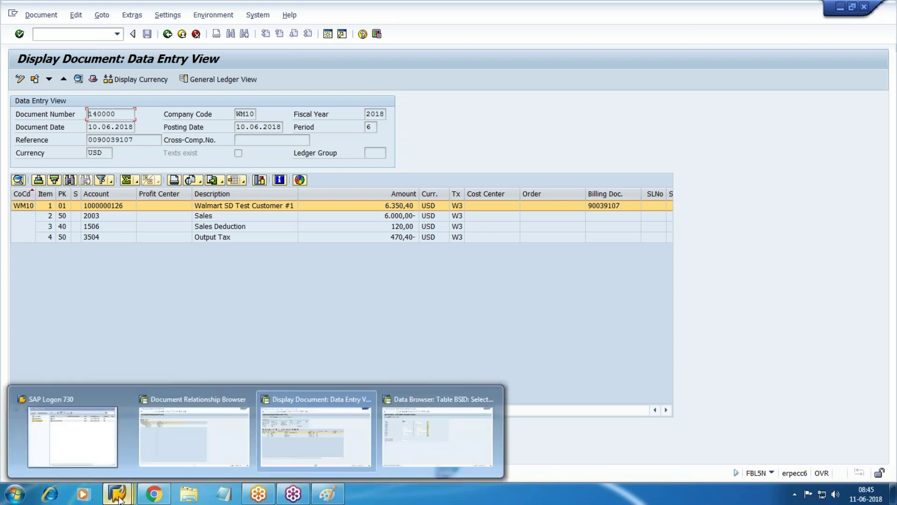
{"action": "left_click", "coordinate": [416, 454]}
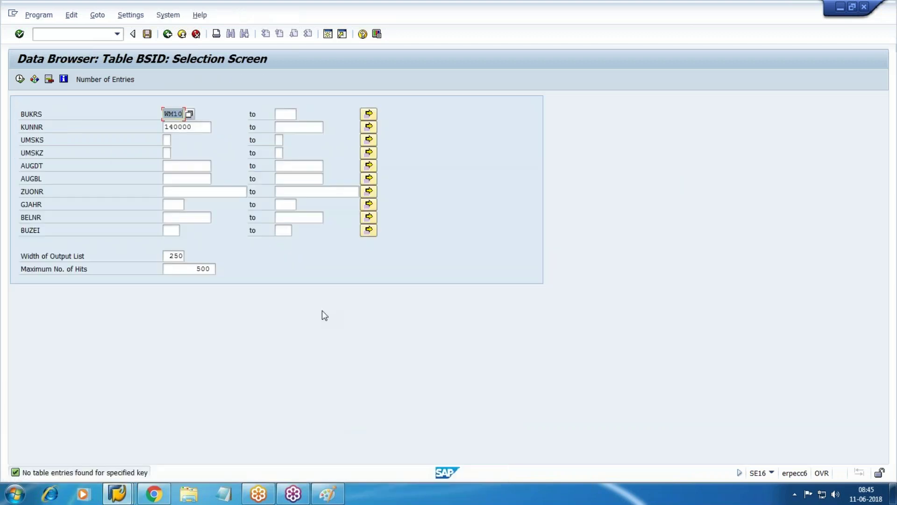
Clear the KUNNR value and list the BSID entries for company code WM10 only
{"action": "key", "text": "Tab"}
{"action": "key", "text": "Tab"}
{"action": "key", "text": "Tab"}
{"action": "key", "text": "Delete"}
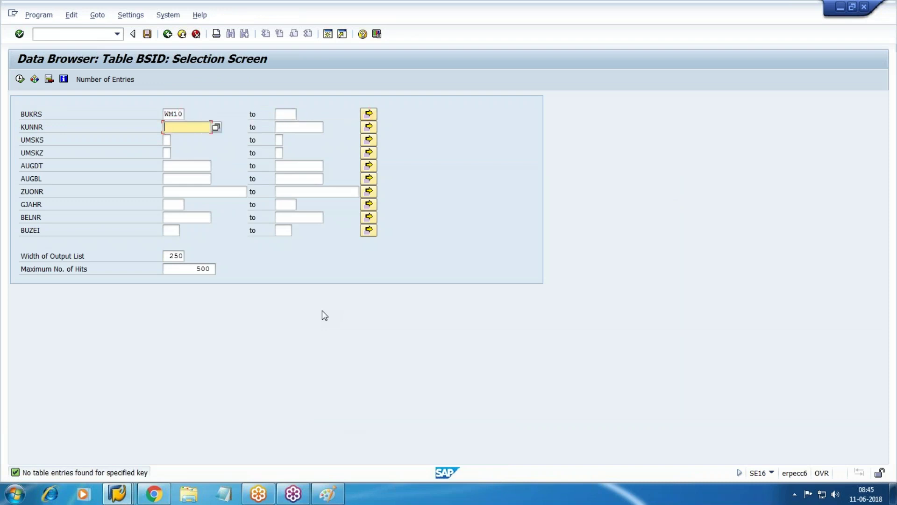
{"action": "left_click", "coordinate": [19, 79]}
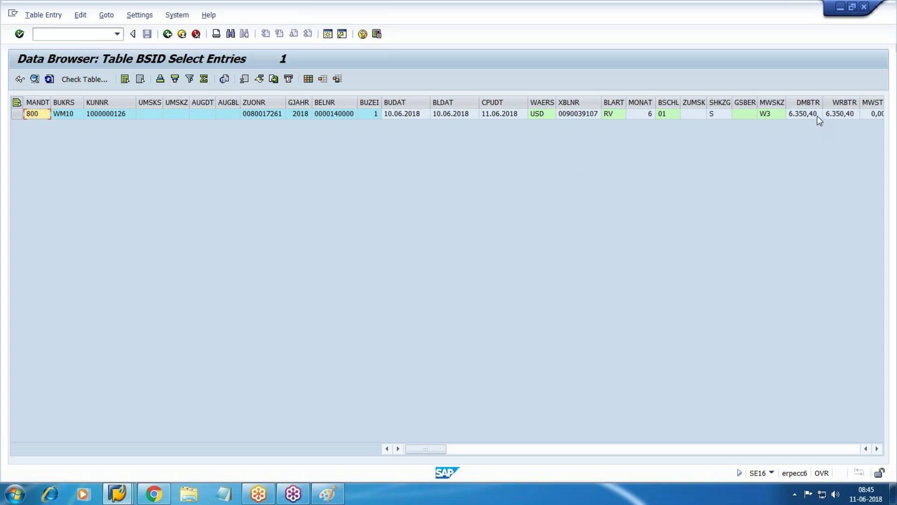
Glance at the Paint diagram, then switch to the SAP session showing the Document Relationship Browser and run transaction FBL3N
{"action": "left_click", "coordinate": [329, 494]}
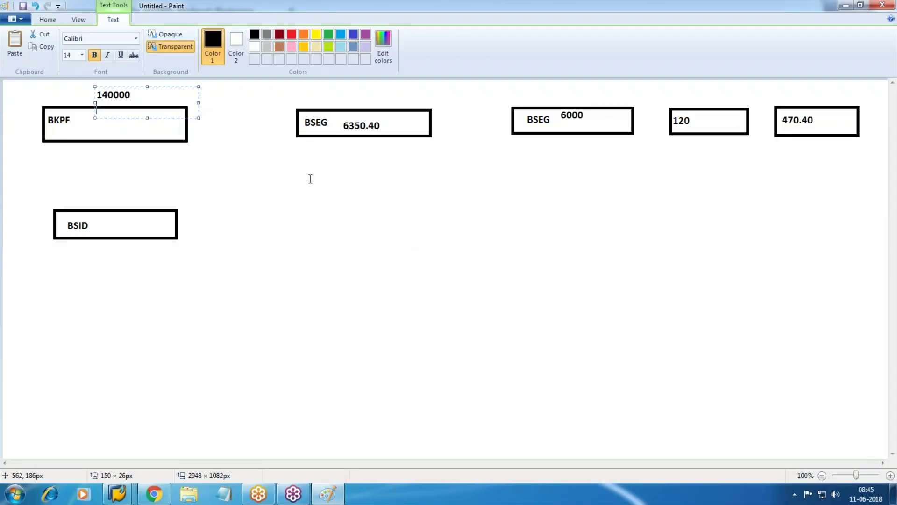
{"action": "mouse_move", "coordinate": [118, 494]}
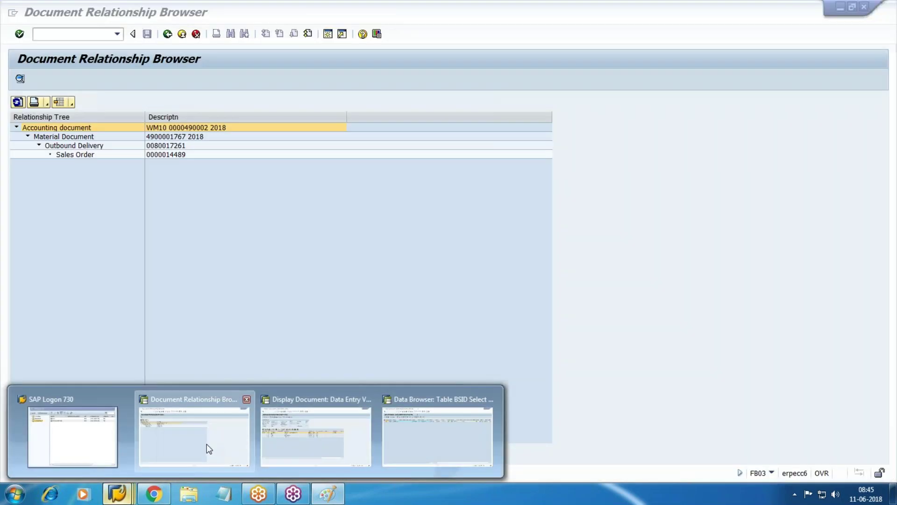
{"action": "left_click", "coordinate": [208, 445]}
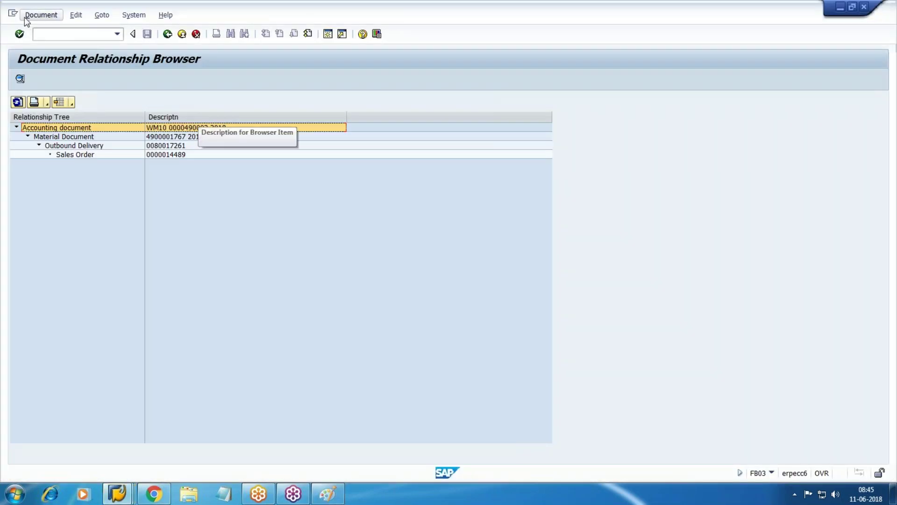
{"action": "type", "text": "/NSE"}
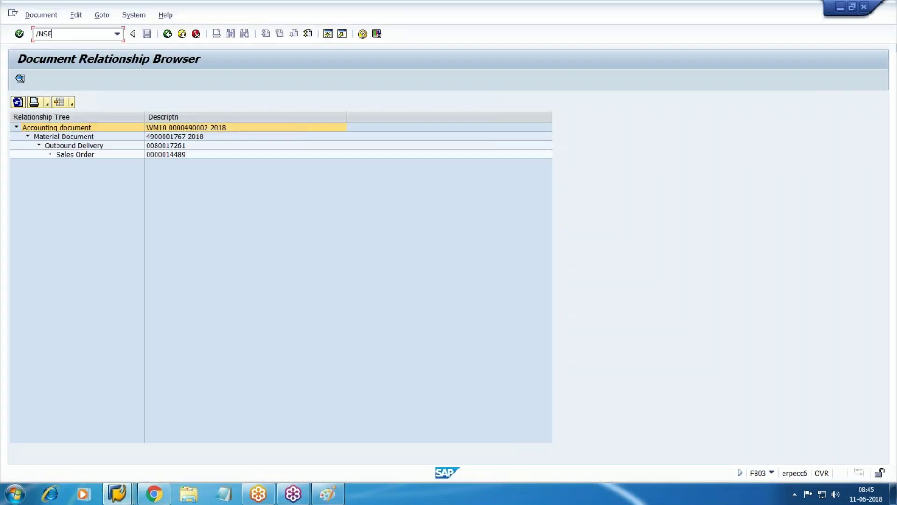
{"action": "key", "text": "BackSpace"}
{"action": "key", "text": "BackSpace"}
{"action": "key", "text": "BackSpace"}
{"action": "type", "text": "NFBL3N"}
{"action": "key", "text": "Return"}
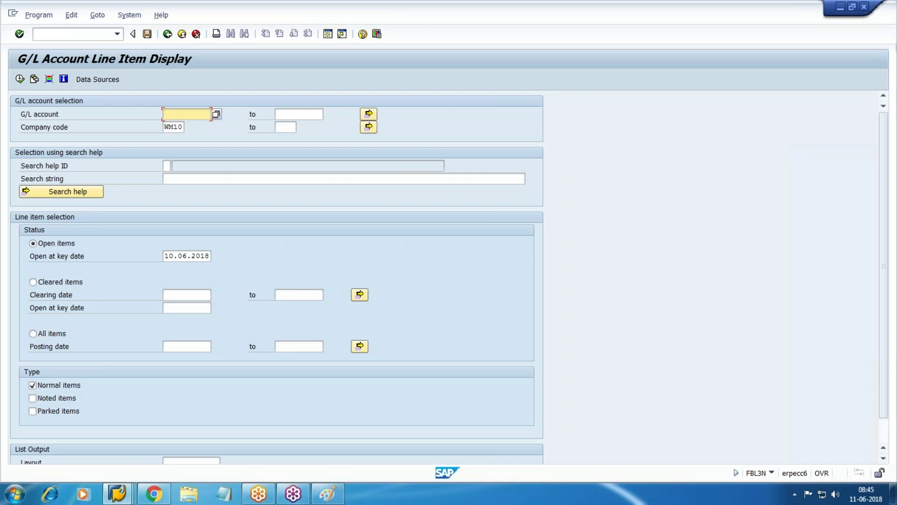
Find G/L account 3006 Accounts Rcvbl in chart of accounts WM10 and display its open line items for company code WM10
{"action": "left_click", "coordinate": [217, 118]}
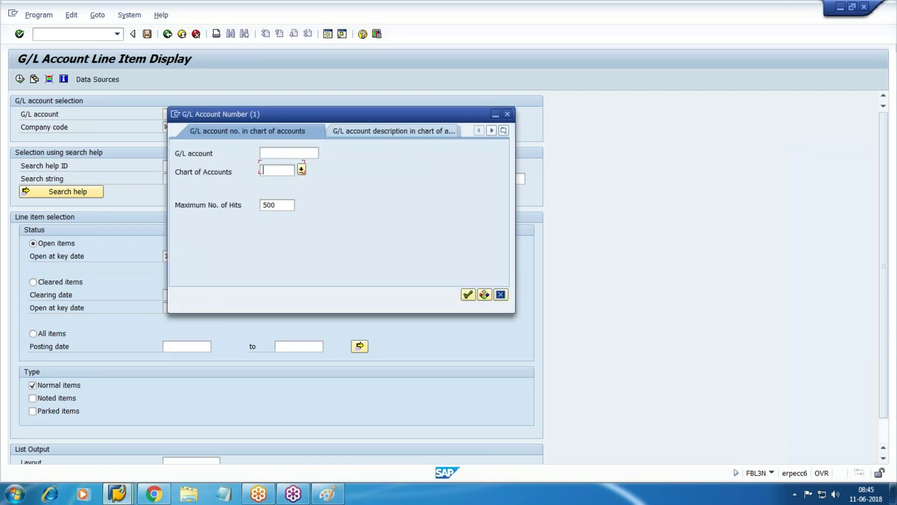
{"action": "type", "text": "WM10"}
{"action": "key", "text": "Return"}
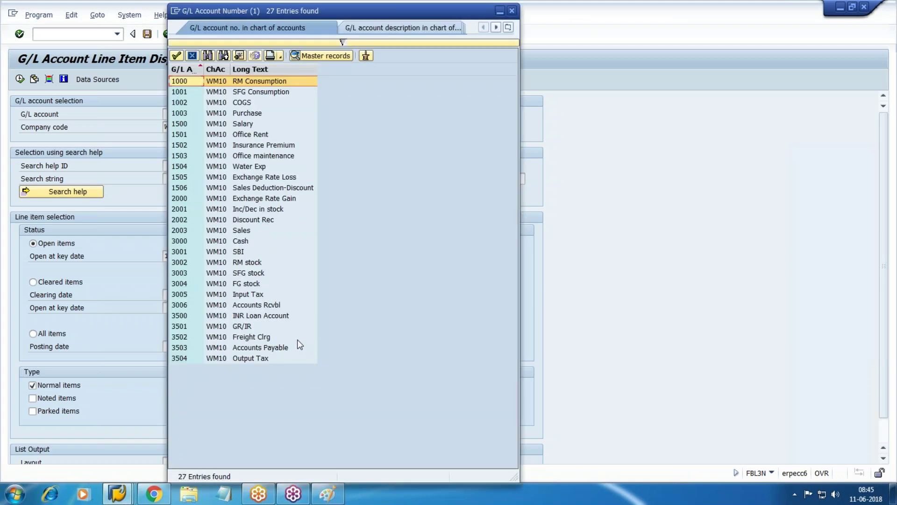
{"action": "double_click", "coordinate": [270, 307]}
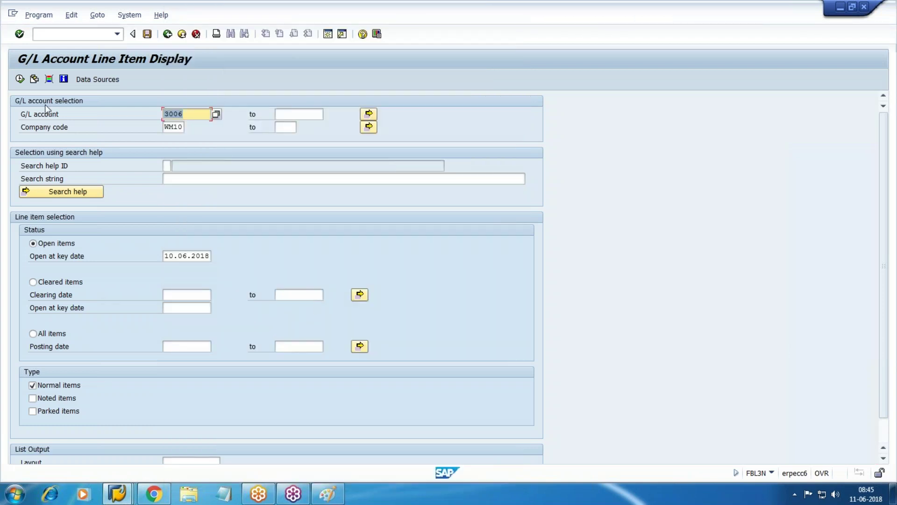
{"action": "left_click", "coordinate": [20, 79]}
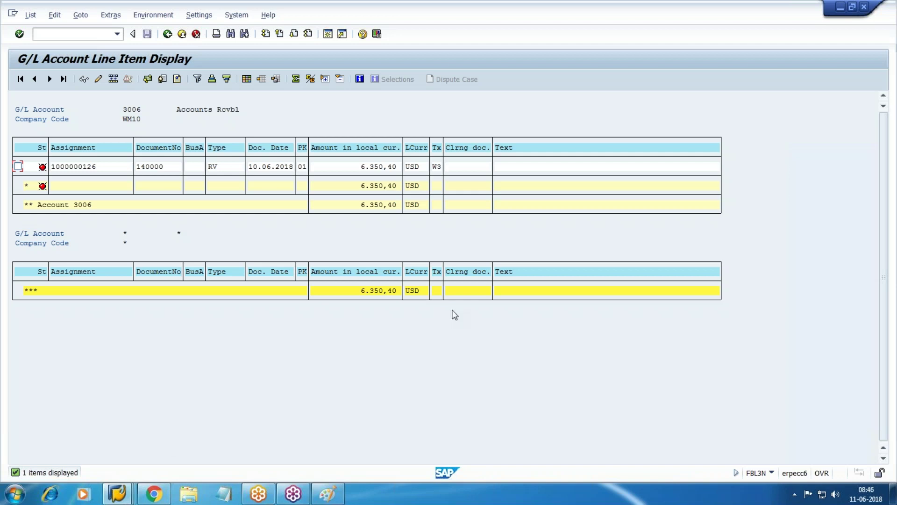
Return to the SAP session listing the BSID table entries
{"action": "left_click", "coordinate": [126, 493]}
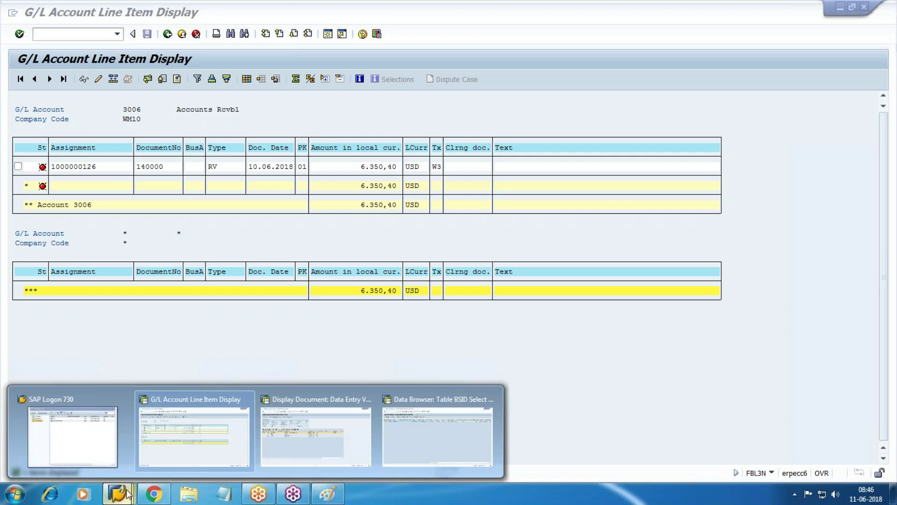
{"action": "left_click", "coordinate": [460, 442]}
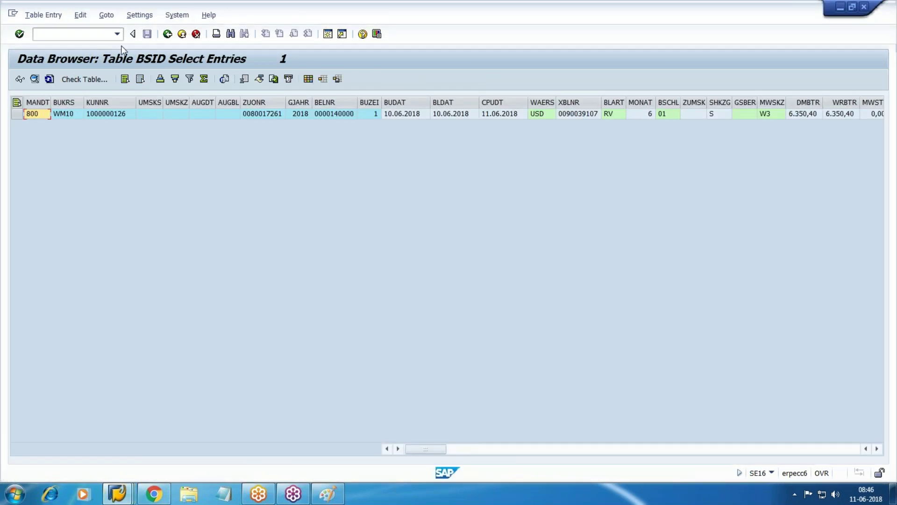
Run transaction FB70 and set the customer invoice's company code to WM10
{"action": "left_click", "coordinate": [75, 34]}
{"action": "type", "text": "/NFB70"}
{"action": "key", "text": "Return"}
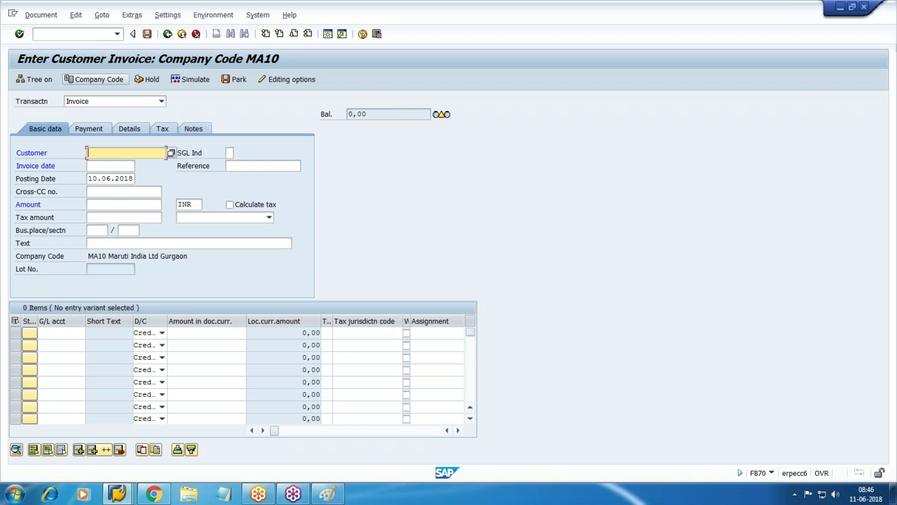
{"action": "left_click", "coordinate": [94, 79]}
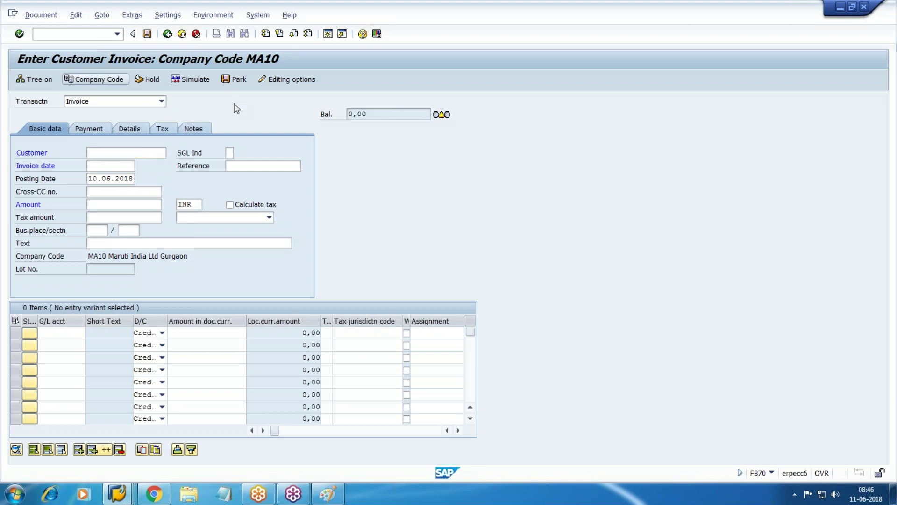
{"action": "type", "text": "W"}
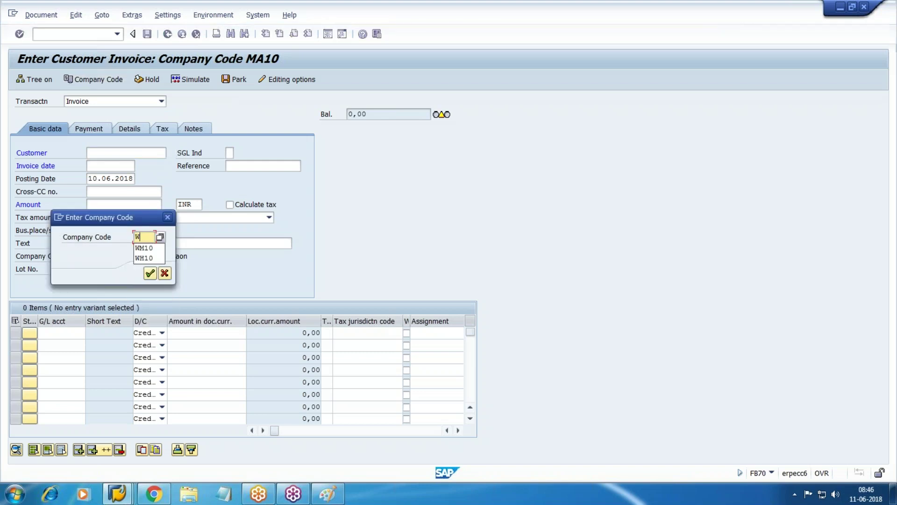
{"action": "type", "text": "M10"}
{"action": "key", "text": "Return"}
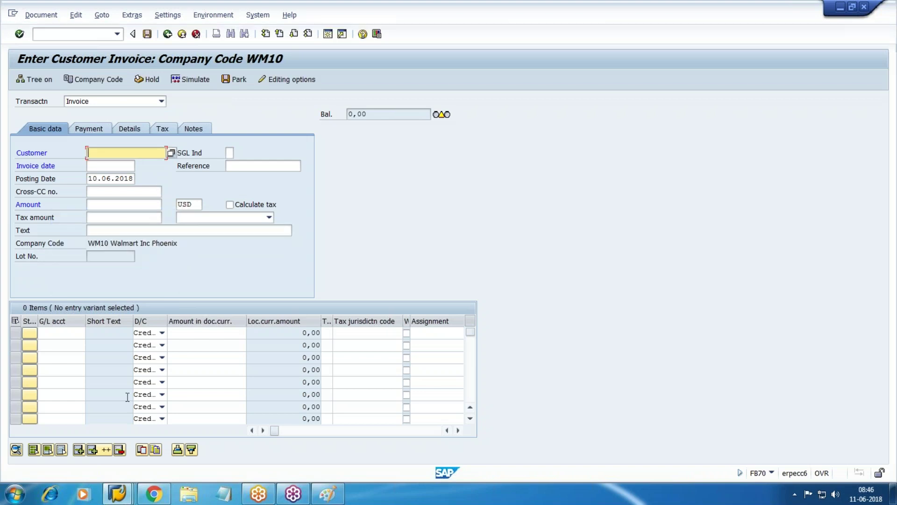
Run transaction FD01 and start creating a customer in the Domestic Customers account group for company code WM10
{"action": "left_click", "coordinate": [114, 496]}
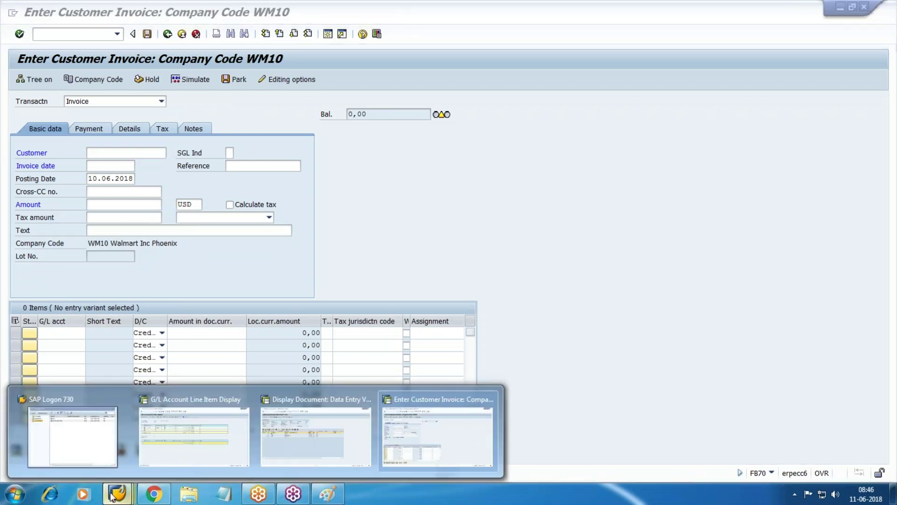
{"action": "left_click", "coordinate": [438, 435]}
{"action": "left_click", "coordinate": [85, 34]}
{"action": "type", "text": "/N"}
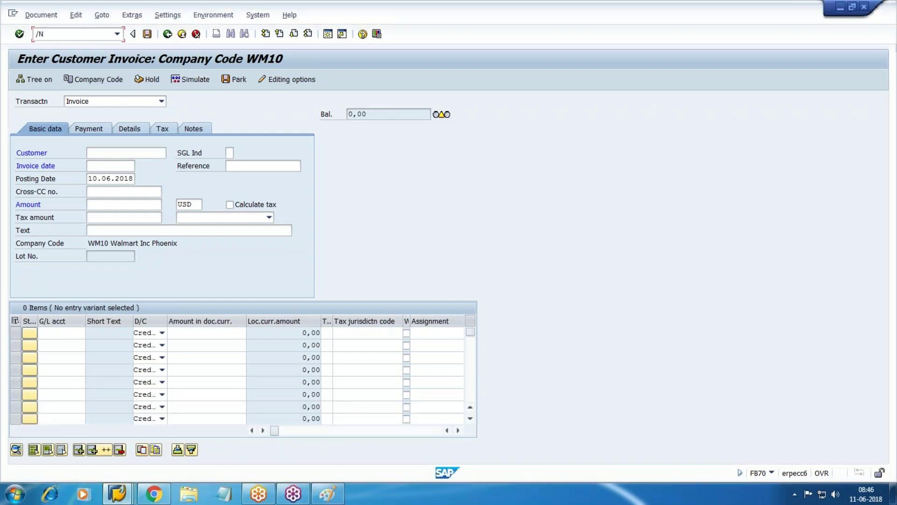
{"action": "type", "text": "FD01"}
{"action": "key", "text": "Return"}
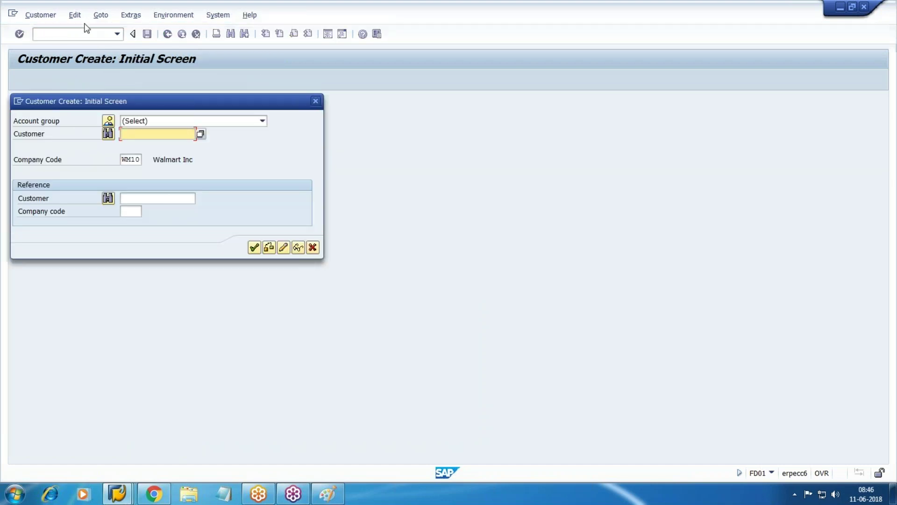
{"action": "left_click", "coordinate": [108, 121]}
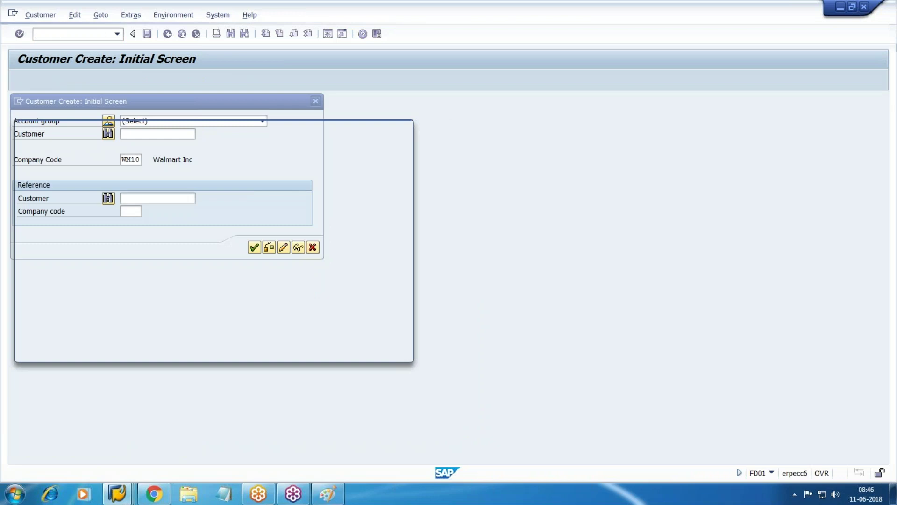
{"action": "type", "text": "0100"}
{"action": "key", "text": "Return"}
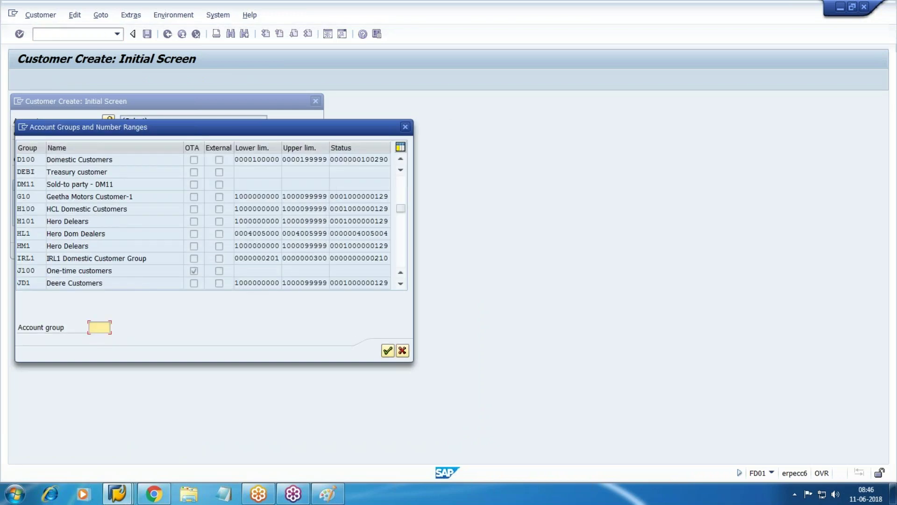
{"action": "double_click", "coordinate": [87, 161]}
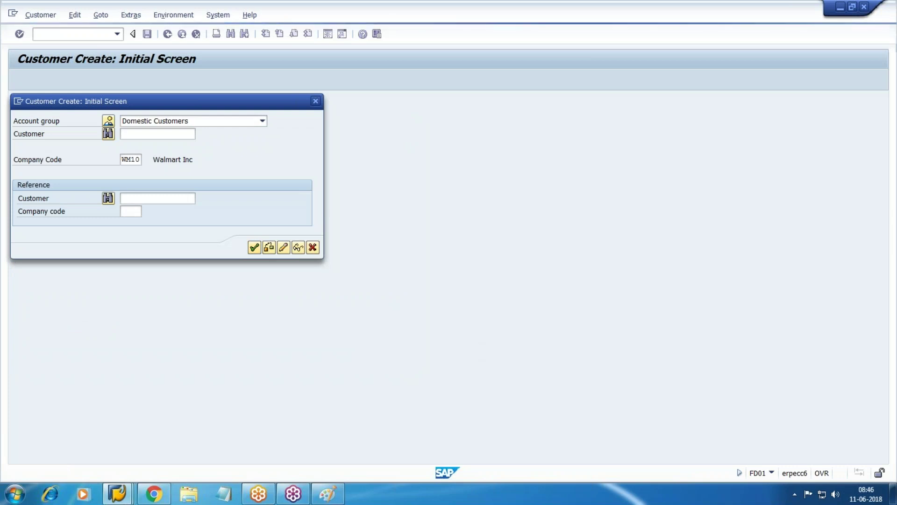
{"action": "key", "text": "Return"}
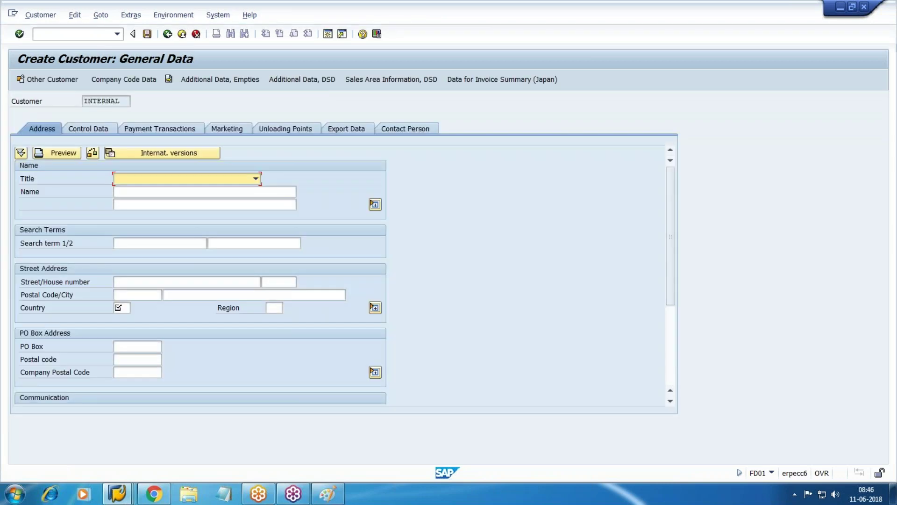
Set the new customer's title to Company and its name to Walmart FI Customer #1
{"action": "type", "text": "c"}
{"action": "key", "text": "Tab"}
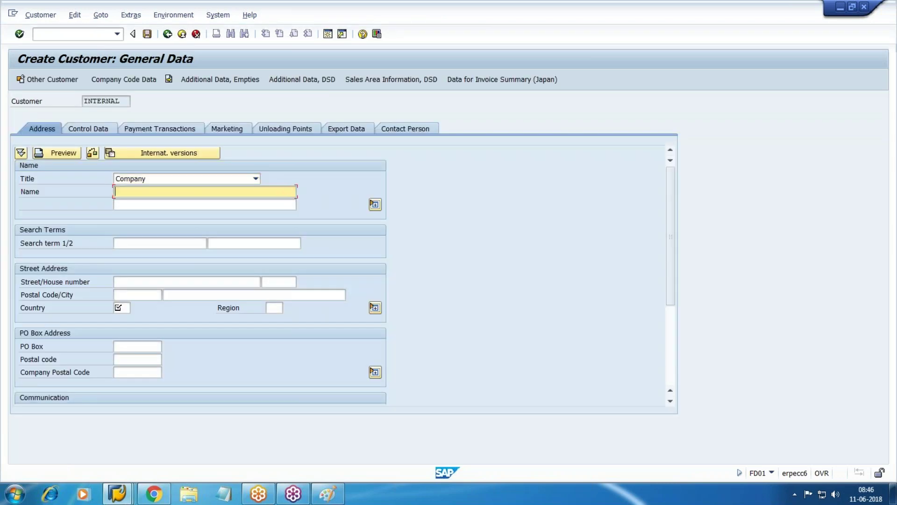
{"action": "type", "text": "Wa"}
{"action": "key", "text": "Down"}
{"action": "key", "text": "Return"}
{"action": "key", "text": "BackSpace"}
{"action": "key", "text": "BackSpace"}
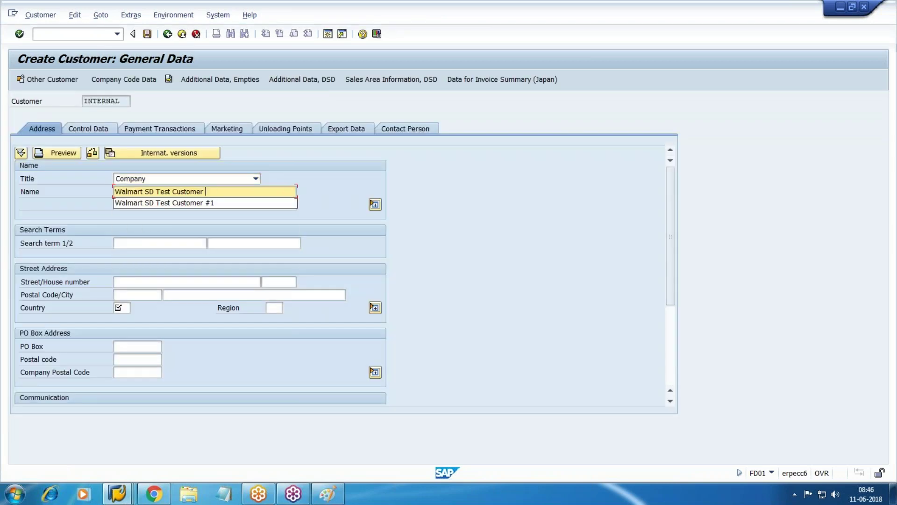
{"action": "key", "text": "BackSpace"}
{"action": "key", "text": "BackSpace"}
{"action": "key", "text": "BackSpace"}
{"action": "key", "text": "BackSpace"}
{"action": "key", "text": "BackSpace"}
{"action": "key", "text": "BackSpace"}
{"action": "key", "text": "BackSpace"}
{"action": "key", "text": "BackSpace"}
{"action": "key", "text": "BackSpace"}
{"action": "key", "text": "BackSpace"}
{"action": "key", "text": "BackSpace"}
{"action": "key", "text": "BackSpace"}
{"action": "key", "text": "BackSpace"}
{"action": "key", "text": "BackSpace"}
{"action": "key", "text": "BackSpace"}
{"action": "key", "text": "BackSpace"}
{"action": "key", "text": "BackSpace"}
{"action": "key", "text": "BackSpace"}
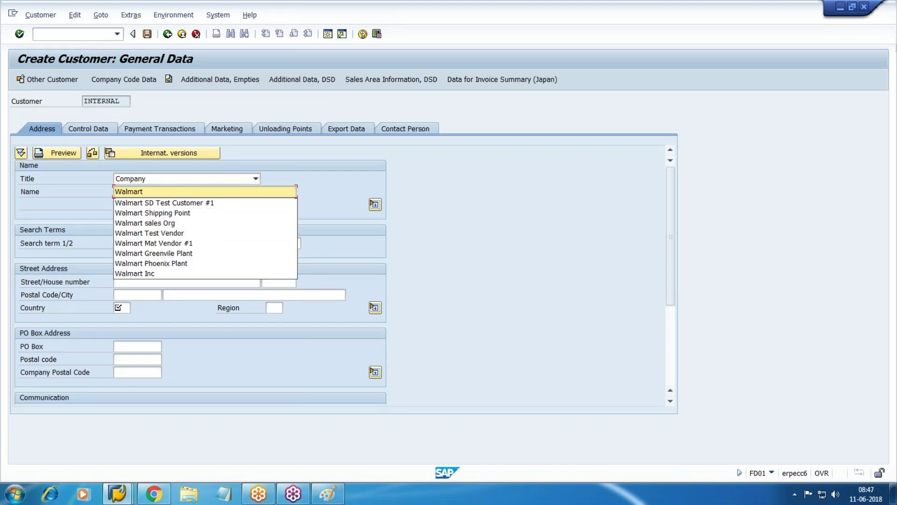
{"action": "type", "text": "FI Customer"}
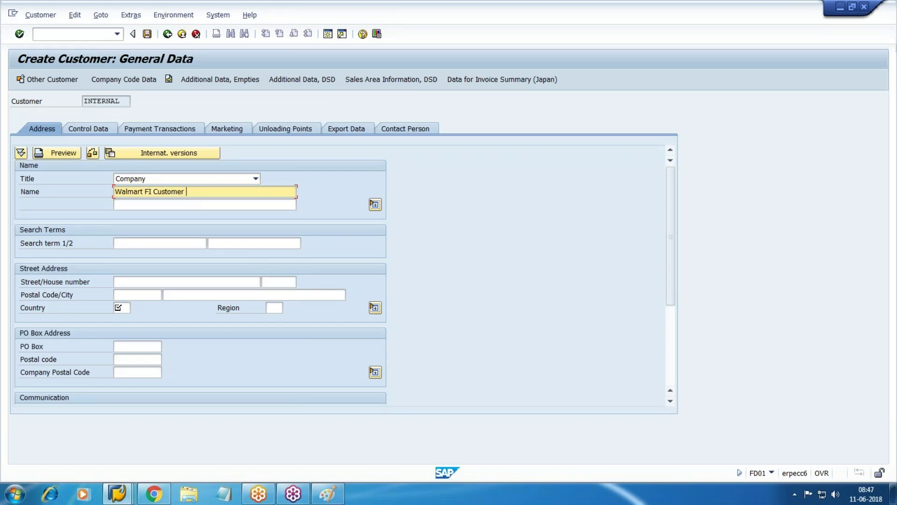
Enter the customer's street and house number in the street address
{"action": "key", "text": "Tab"}
{"action": "key", "text": "Tab"}
{"action": "key", "text": "Tab"}
{"action": "key", "text": "Tab"}
{"action": "key", "text": "Tab"}
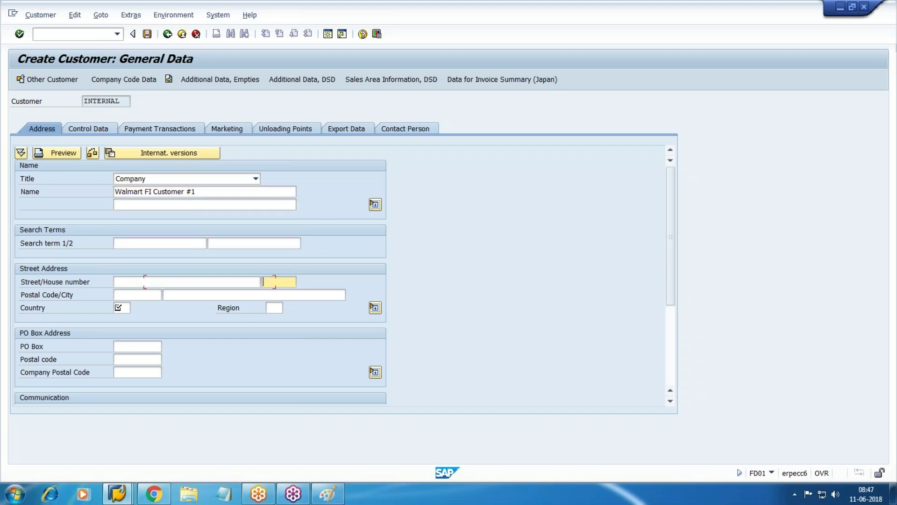
{"action": "key", "text": "shift+Tab"}
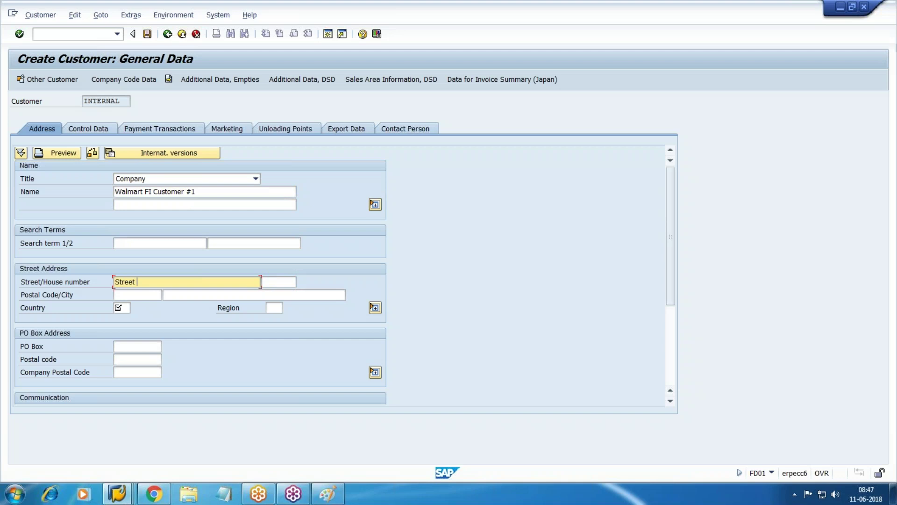
{"action": "key", "text": "Tab"}
{"action": "type", "text": "45"}
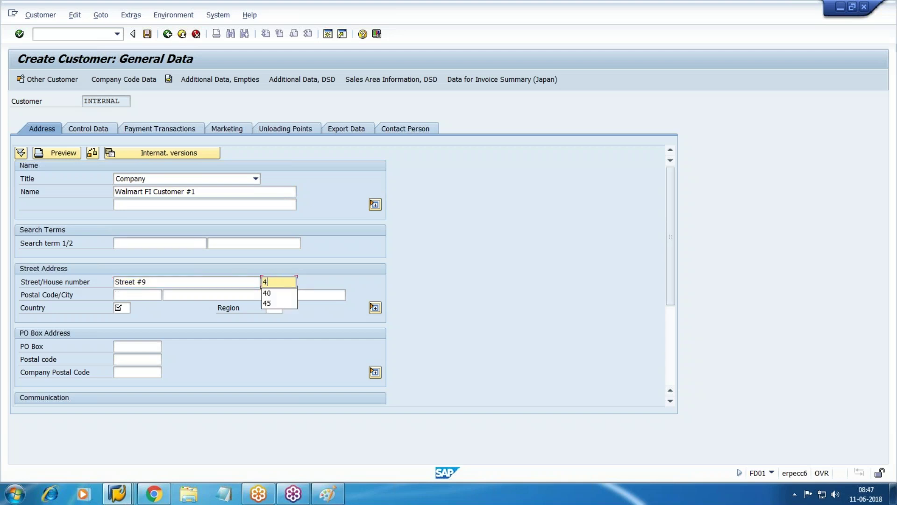
Fill in the customer's postal code and city, with country US and region GA
{"action": "key", "text": "Tab"}
{"action": "type", "text": "12"}
{"action": "key", "text": "Down"}
{"action": "key", "text": "Return"}
{"action": "key", "text": "Tab"}
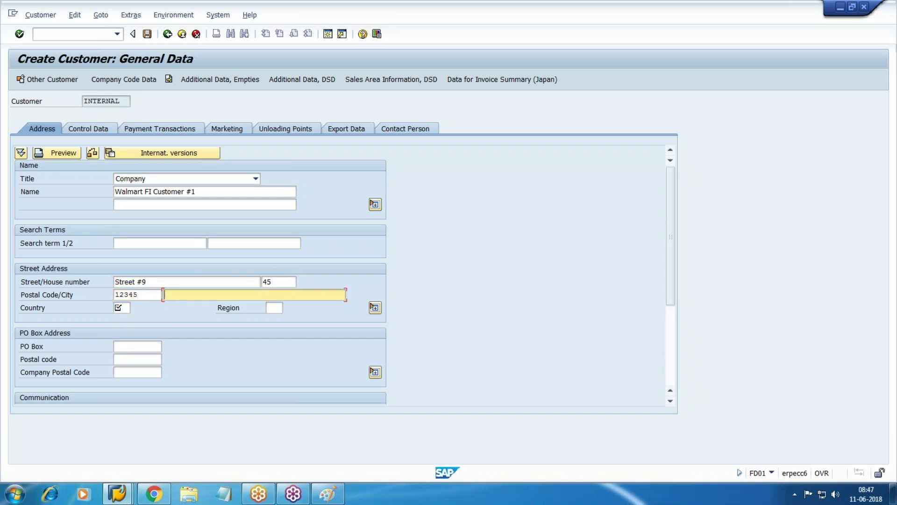
{"action": "type", "text": "A"}
{"action": "key", "text": "Down"}
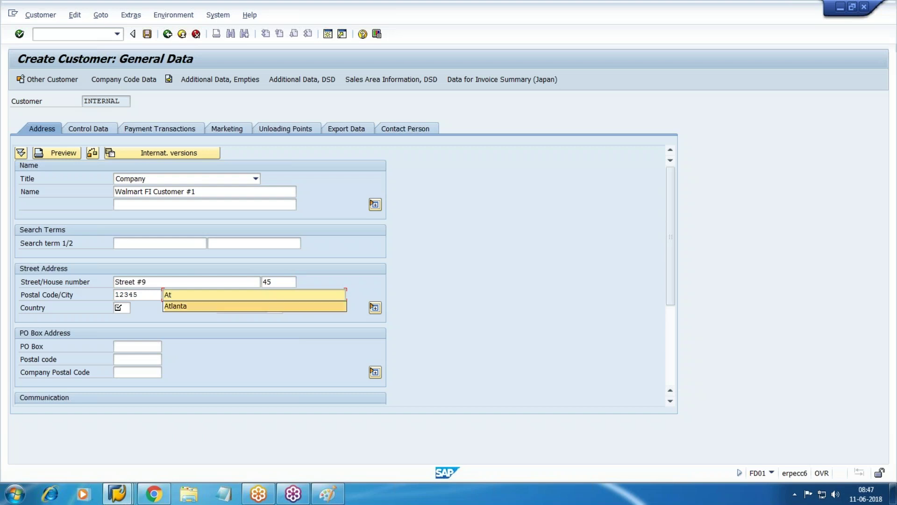
{"action": "key", "text": "Return"}
{"action": "key", "text": "Tab"}
{"action": "type", "text": "US"}
{"action": "key", "text": "Down"}
{"action": "key", "text": "Return"}
{"action": "key", "text": "Tab"}
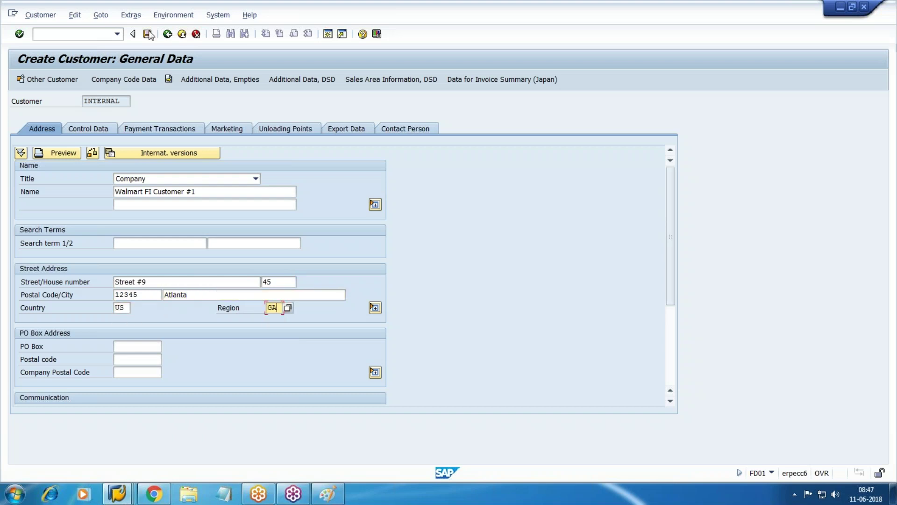
In the customer's company code data, assign reconciliation account 3006 and sort key 031
{"action": "left_click", "coordinate": [124, 79]}
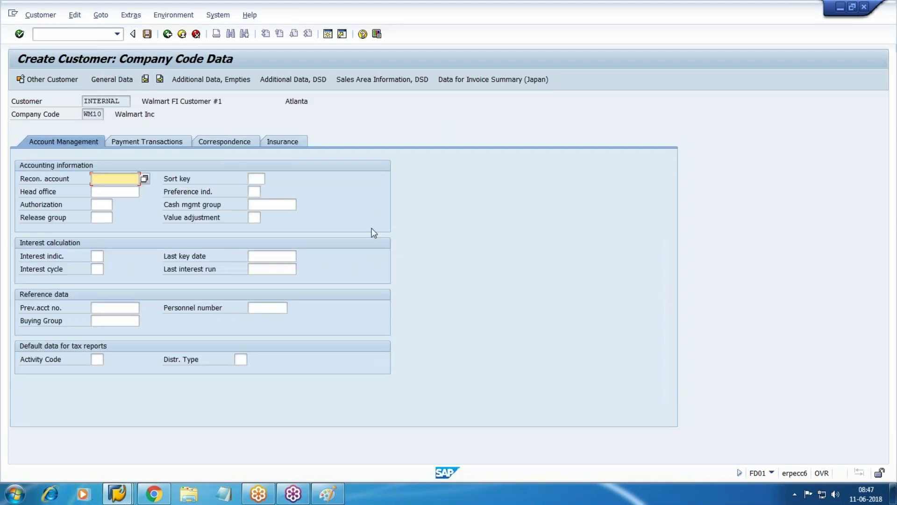
{"action": "key", "text": "F4"}
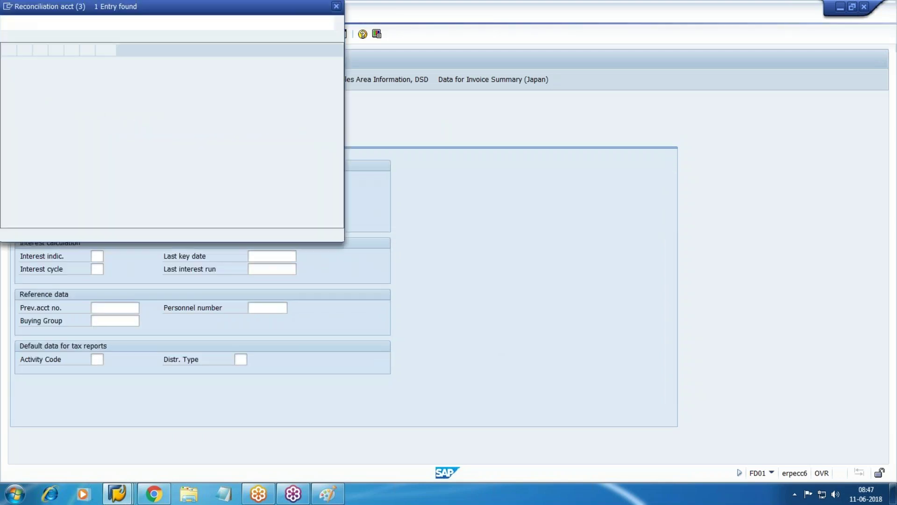
{"action": "double_click", "coordinate": [36, 76]}
{"action": "key", "text": "Tab"}
{"action": "type", "text": "031"}
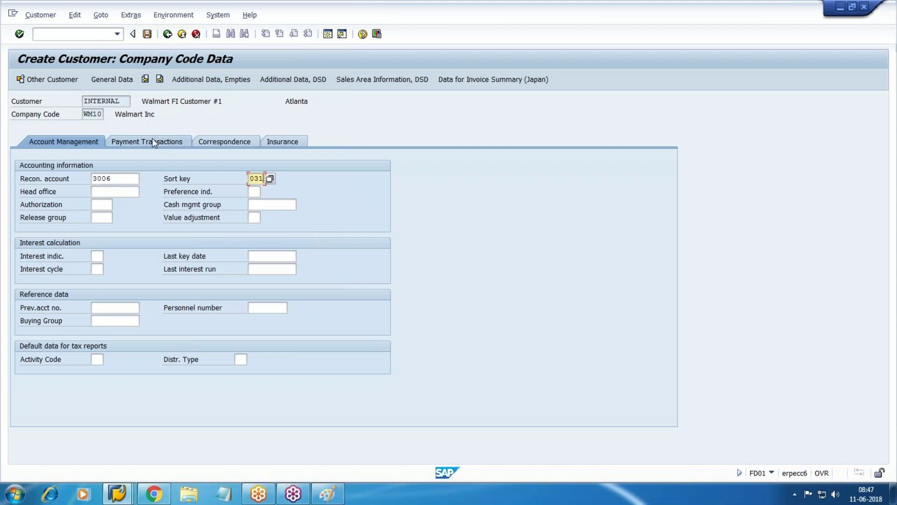
Assign tolerance group WMDO in the customer's payment data and save the customer
{"action": "left_click", "coordinate": [166, 142]}
{"action": "key", "text": "shift+Tab"}
{"action": "key", "text": "Tab"}
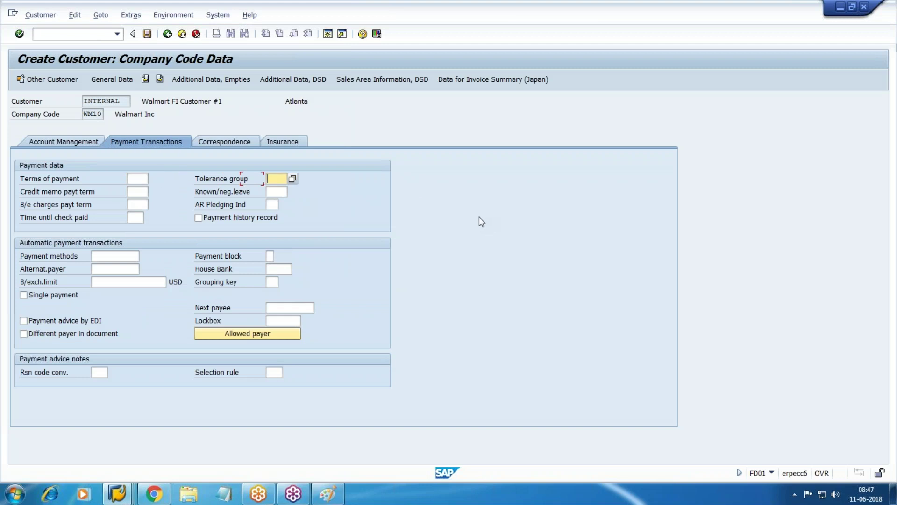
{"action": "key", "text": "ctrl+s"}
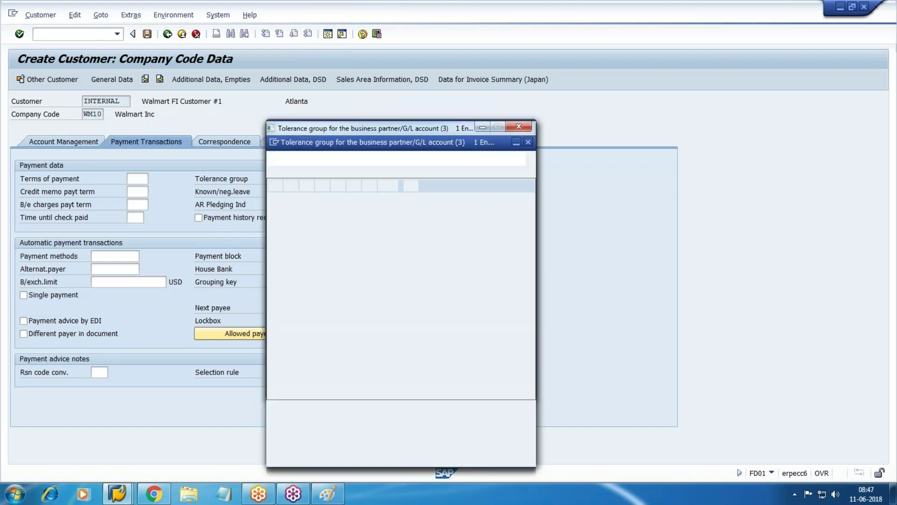
{"action": "key", "text": "Return"}
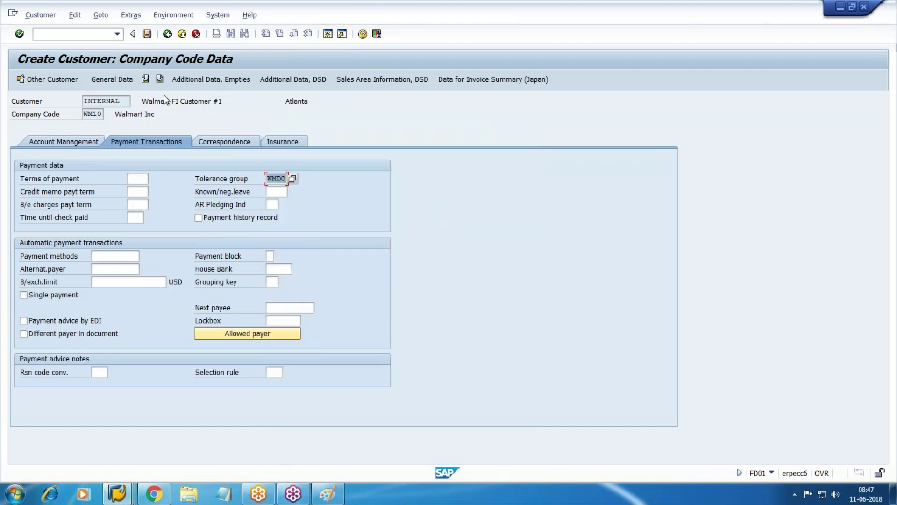
{"action": "left_click", "coordinate": [147, 35]}
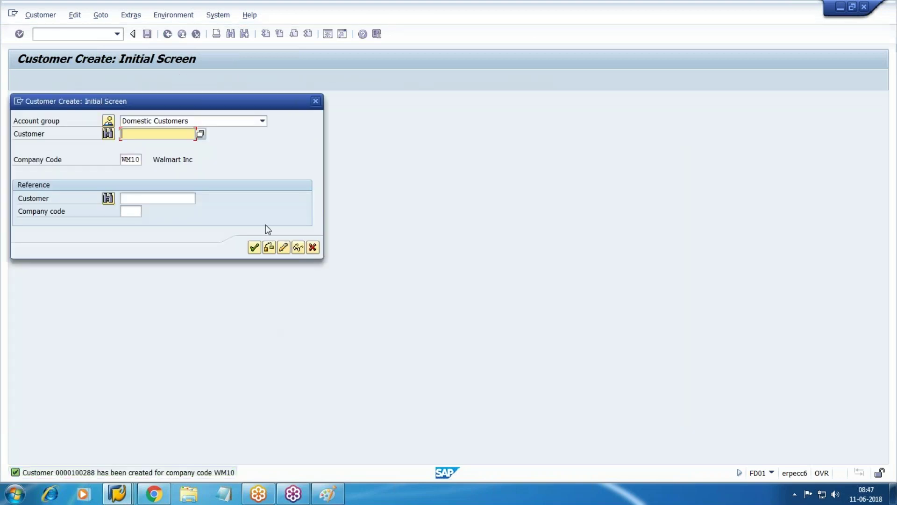
Leave customer creation and open customer invoice entry from the Accounts Receivable document entry functions in SAP Easy Access
{"action": "left_click", "coordinate": [315, 246]}
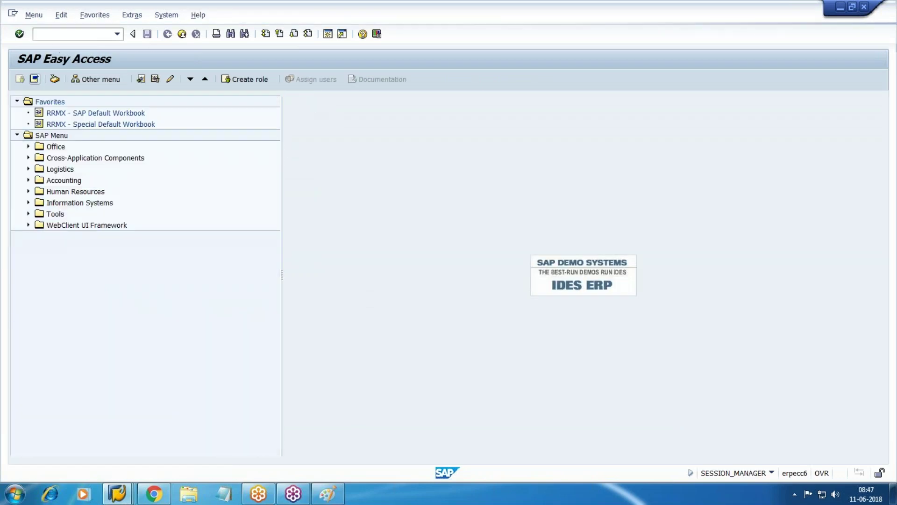
{"action": "left_click", "coordinate": [28, 181]}
{"action": "left_click", "coordinate": [39, 192]}
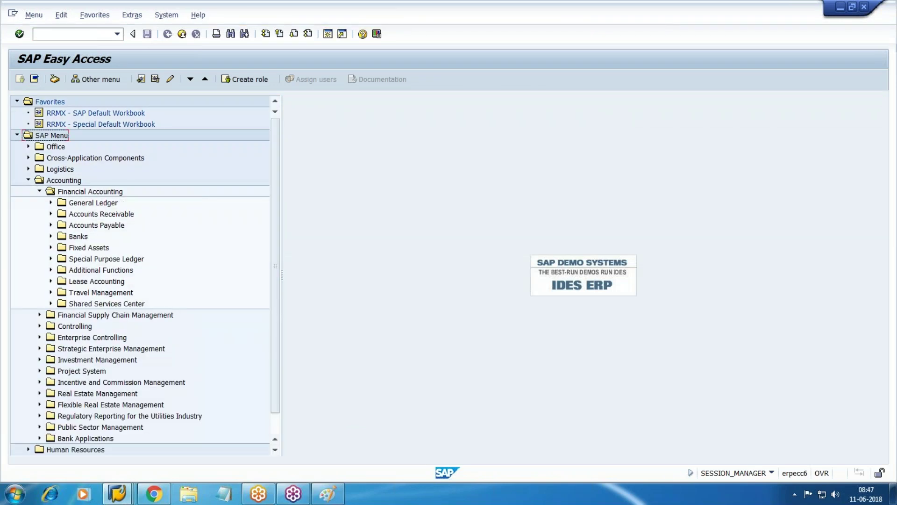
{"action": "left_click", "coordinate": [50, 215]}
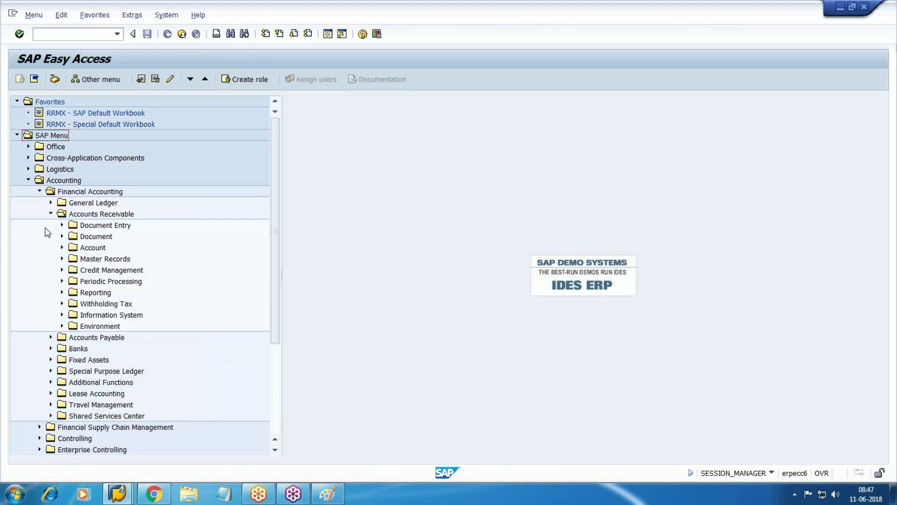
{"action": "left_click", "coordinate": [62, 226]}
{"action": "double_click", "coordinate": [126, 237]}
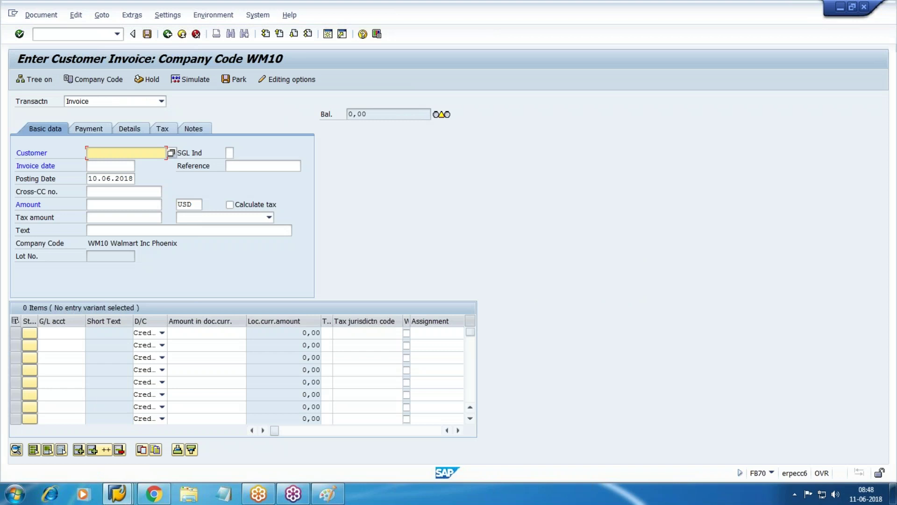
Look up the customers of company code WM10 and pick the newly created FI customer for the invoice
{"action": "key", "text": "F4"}
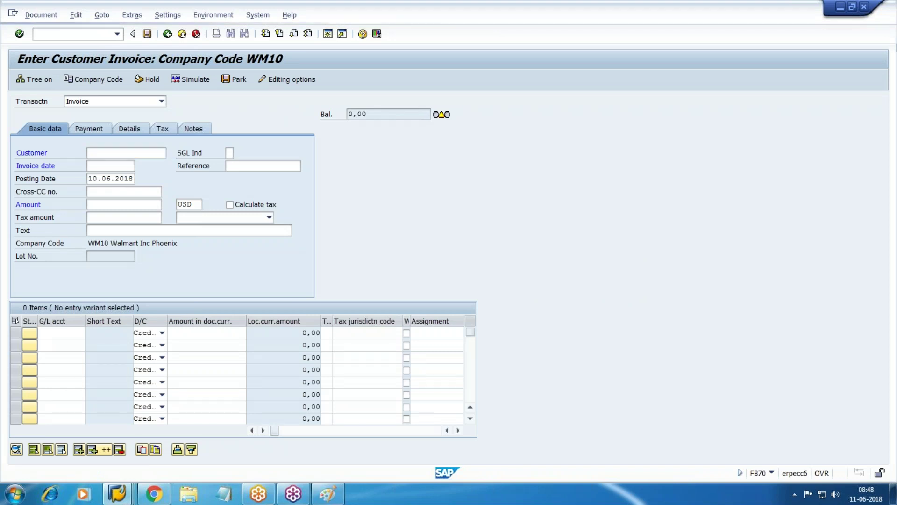
{"action": "key", "text": "Return"}
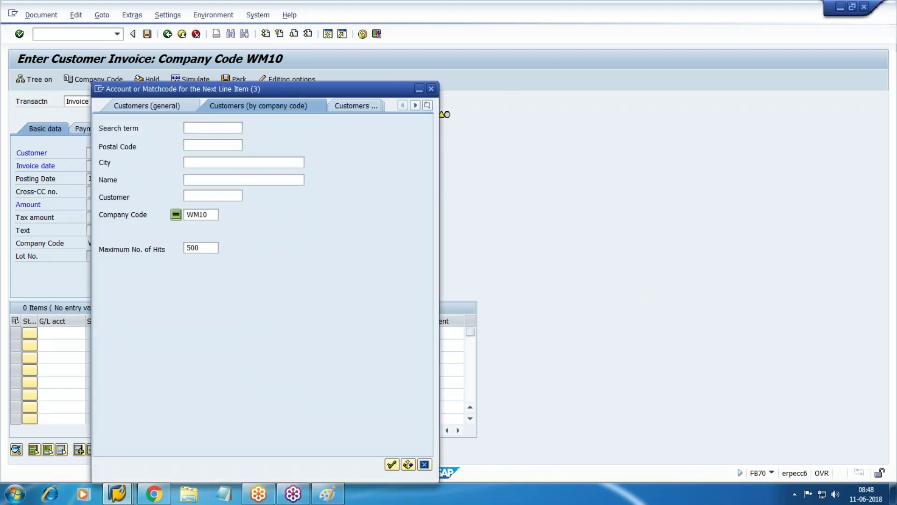
{"action": "key", "text": "Down"}
{"action": "key", "text": "Up"}
{"action": "key", "text": "Return"}
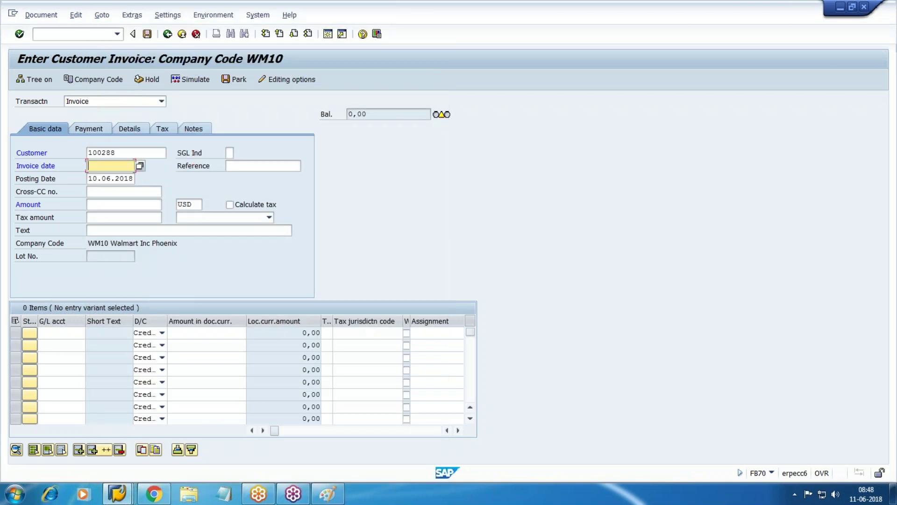
Enter invoice date 09.06.2018 and an amount of 6000 USD in the customer invoice's basic data
{"action": "type", "text": "09.06.2018"}
{"action": "key", "text": "Tab"}
{"action": "key", "text": "Tab"}
{"action": "key", "text": "Tab"}
{"action": "type", "text": "6000"}
{"action": "key", "text": "Tab"}
{"action": "key", "text": "Tab"}
{"action": "key", "text": "Tab"}
{"action": "key", "text": "Tab"}
{"action": "key", "text": "Tab"}
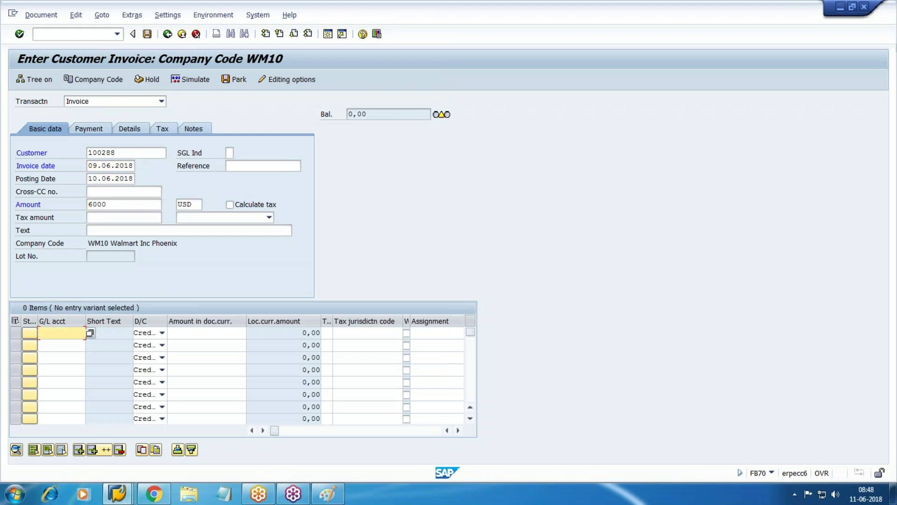
{"action": "left_click", "coordinate": [126, 204]}
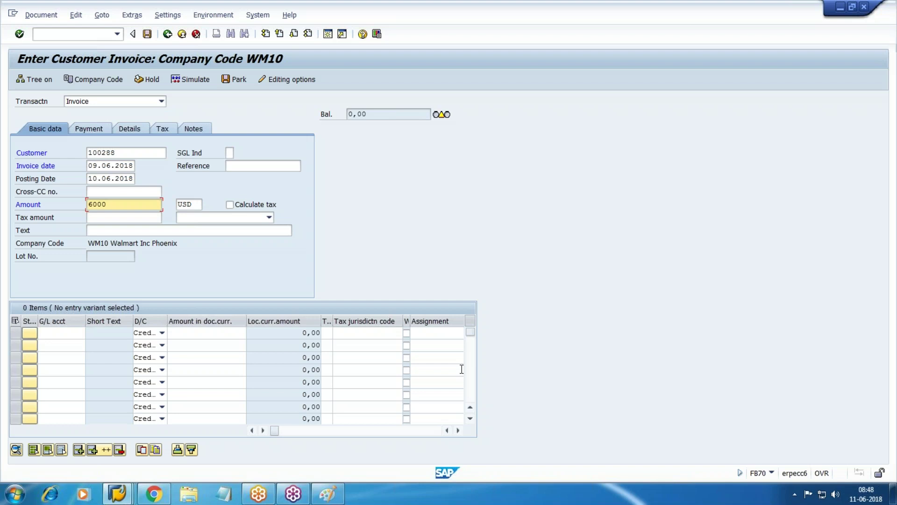
{"action": "key", "text": "Tab"}
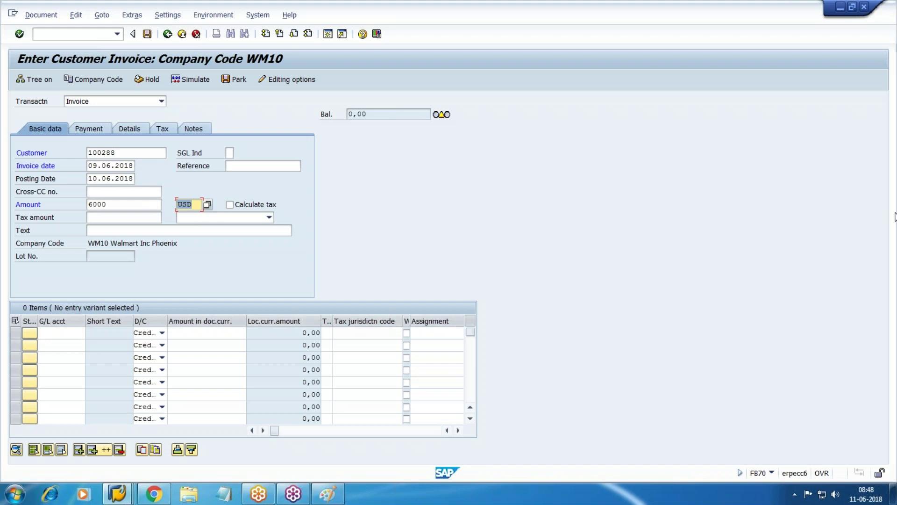
{"action": "left_click", "coordinate": [884, 149]}
{"action": "left_click", "coordinate": [797, 177]}
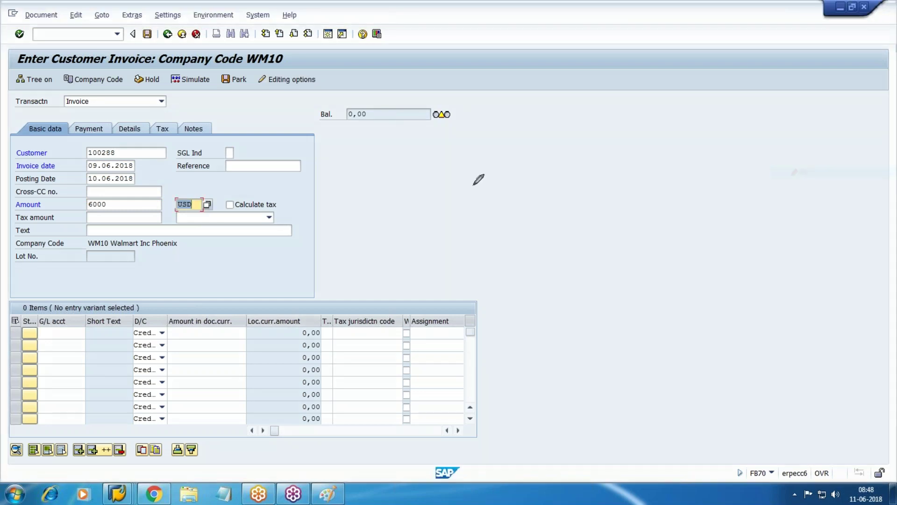
{"action": "mouse_move", "coordinate": [359, 183]}
{"action": "left_mouse_down"}
{"action": "mouse_move", "coordinate": [359, 211]}
{"action": "mouse_move", "coordinate": [398, 186]}
{"action": "mouse_move", "coordinate": [436, 238]}
{"action": "mouse_move", "coordinate": [451, 193]}
{"action": "mouse_move", "coordinate": [520, 194]}
{"action": "mouse_move", "coordinate": [522, 182]}
{"action": "mouse_move", "coordinate": [562, 192]}
{"action": "mouse_move", "coordinate": [660, 162]}
{"action": "left_mouse_up"}
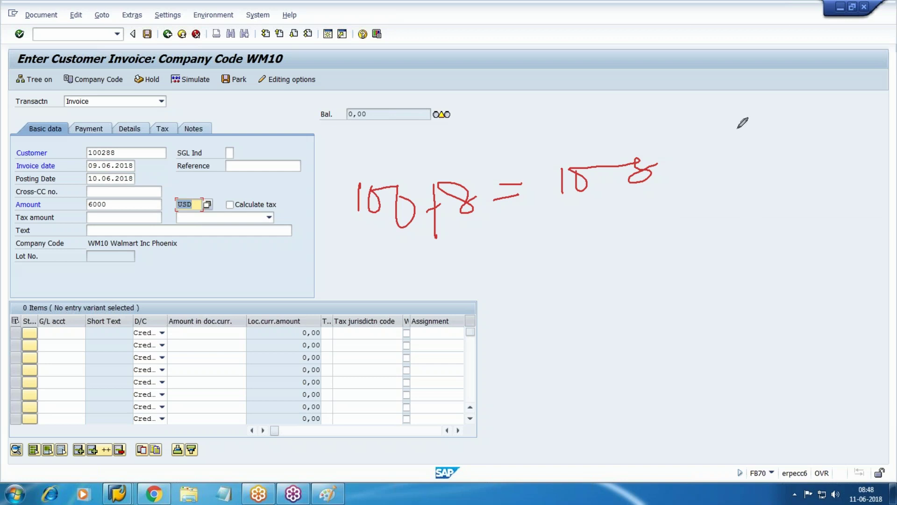
{"action": "left_click_drag", "start_coordinate": [695, 149], "coordinate": [766, 191]}
{"action": "left_click_drag", "start_coordinate": [737, 141], "coordinate": [700, 209]}
{"action": "mouse_move", "coordinate": [778, 94]}
{"action": "left_mouse_down"}
{"action": "mouse_move", "coordinate": [797, 116]}
{"action": "mouse_move", "coordinate": [776, 145]}
{"action": "mouse_move", "coordinate": [796, 183]}
{"action": "mouse_move", "coordinate": [818, 160]}
{"action": "left_mouse_up"}
{"action": "left_click_drag", "start_coordinate": [857, 136], "coordinate": [847, 184]}
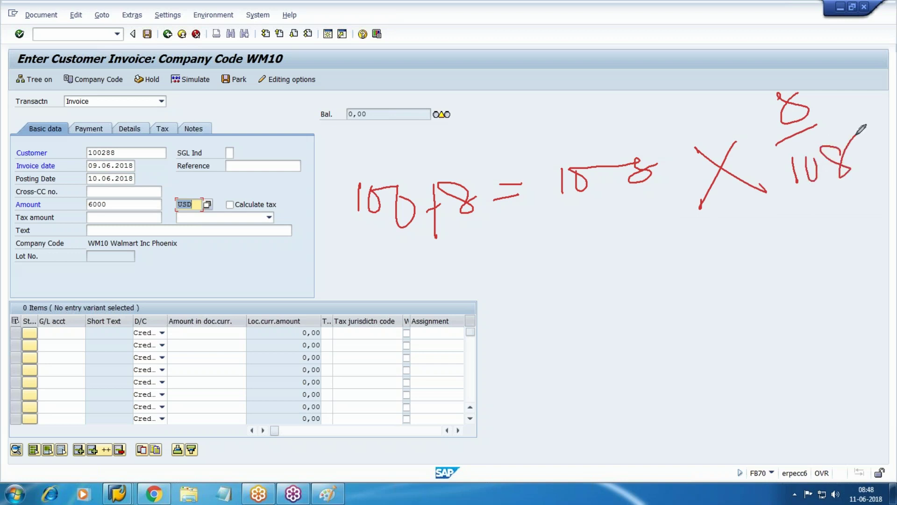
{"action": "mouse_move", "coordinate": [551, 175]}
{"action": "left_mouse_down"}
{"action": "mouse_move", "coordinate": [658, 163]}
{"action": "mouse_move", "coordinate": [581, 184]}
{"action": "left_mouse_up"}
{"action": "mouse_move", "coordinate": [605, 121]}
{"action": "left_mouse_down"}
{"action": "mouse_move", "coordinate": [579, 130]}
{"action": "mouse_move", "coordinate": [603, 150]}
{"action": "left_mouse_up"}
{"action": "left_click_drag", "start_coordinate": [626, 113], "coordinate": [640, 149]}
{"action": "left_click_drag", "start_coordinate": [598, 174], "coordinate": [748, 131]}
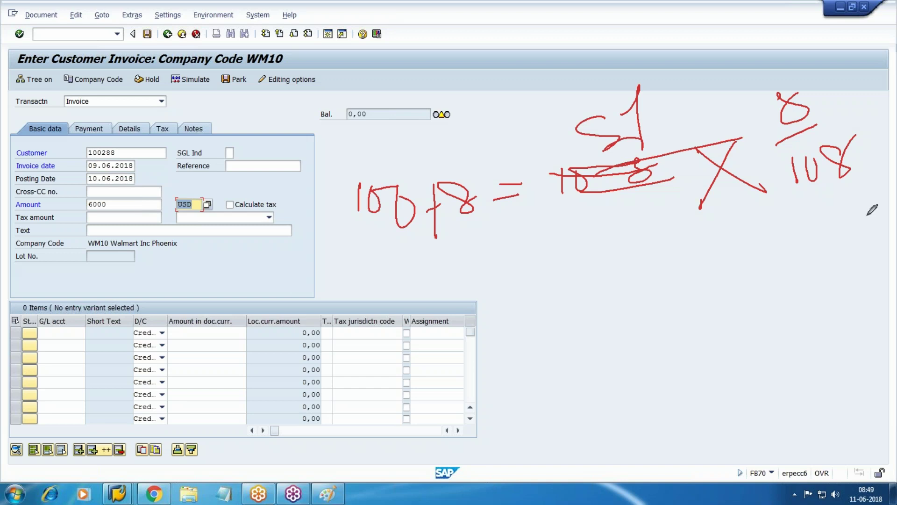
{"action": "left_click", "coordinate": [807, 218]}
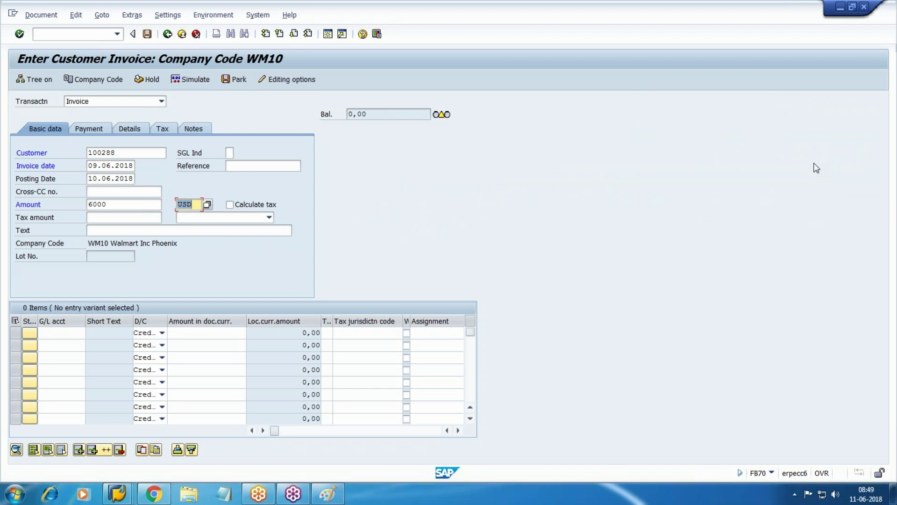
Turn on tax calculation for the invoice with tax code W3 (8% Output Tax)
{"action": "left_click", "coordinate": [232, 206]}
{"action": "left_click", "coordinate": [246, 219]}
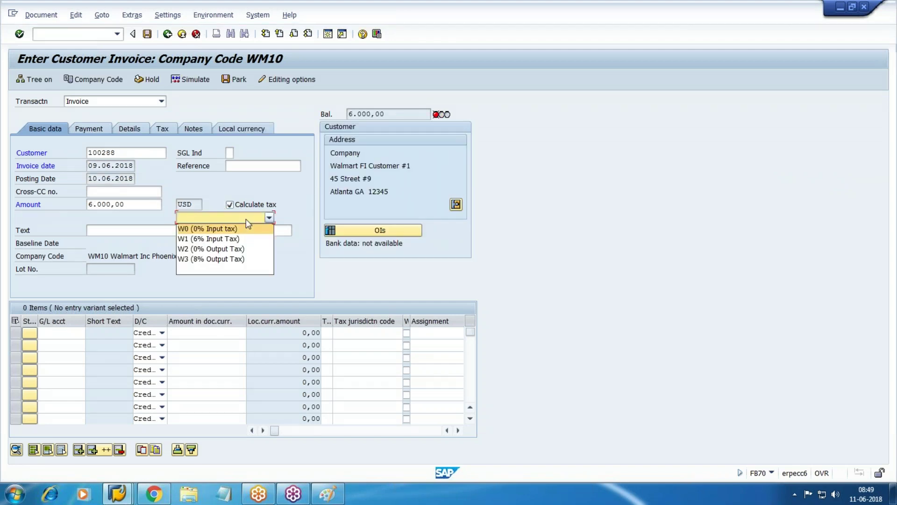
{"action": "left_click", "coordinate": [212, 259]}
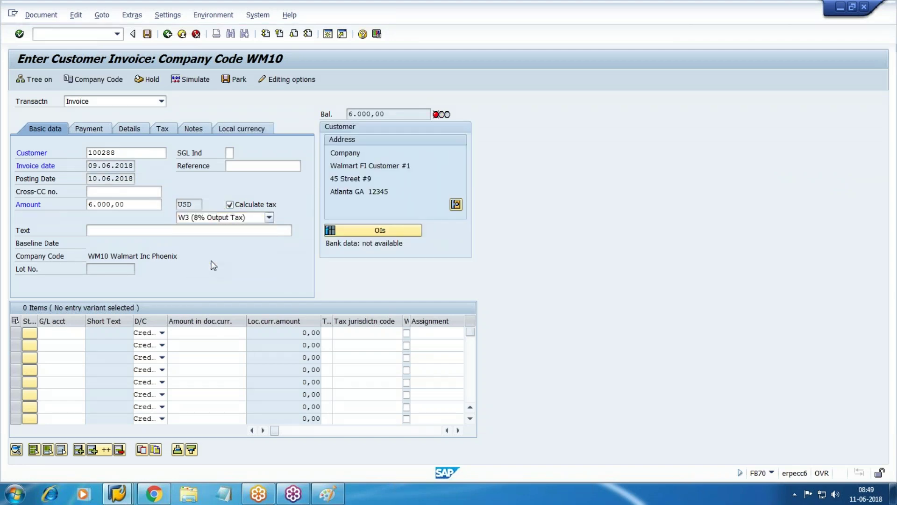
Look up G/L account 2003 (Sales) for the first credit line item and enter * as its amount
{"action": "left_click", "coordinate": [47, 333]}
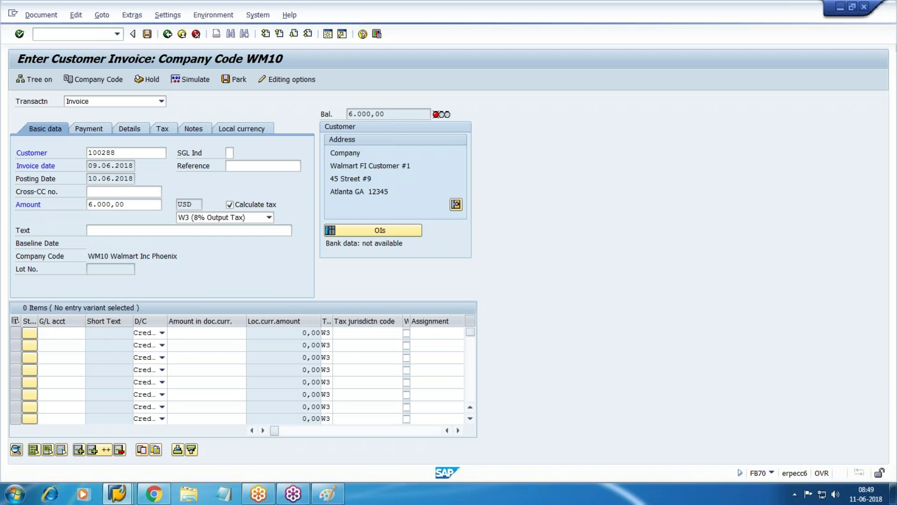
{"action": "key", "text": "Return"}
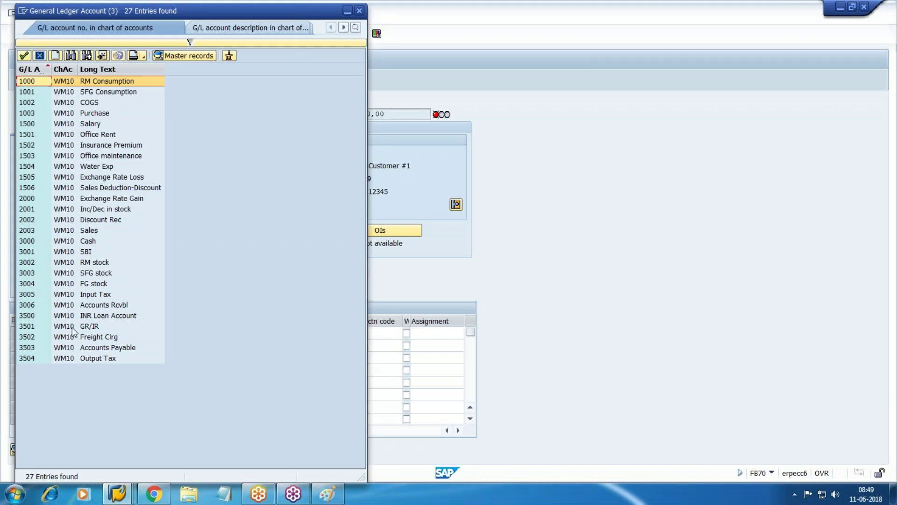
{"action": "double_click", "coordinate": [114, 230]}
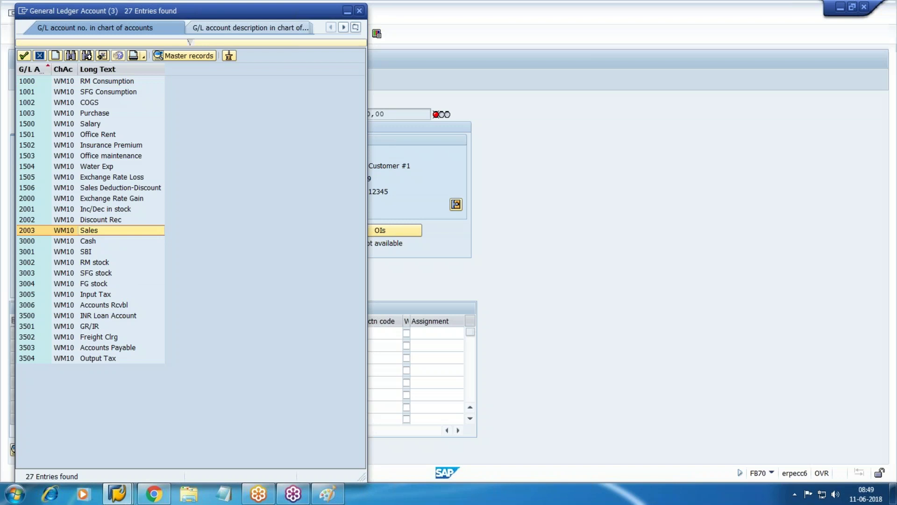
{"action": "key", "text": "Tab"}
{"action": "key", "text": "Tab"}
{"action": "type", "text": "*"}
{"action": "key", "text": "Tab"}
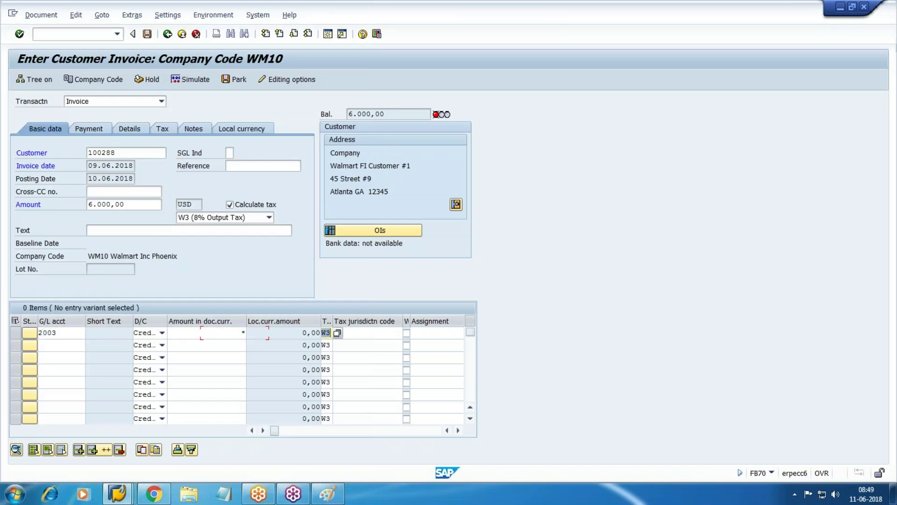
Give the Sales line item the text "sales" and confirm the entry
{"action": "key", "text": "Tab"}
{"action": "key", "text": "Tab"}
{"action": "key", "text": "Tab"}
{"action": "key", "text": "Tab"}
{"action": "key", "text": "Tab"}
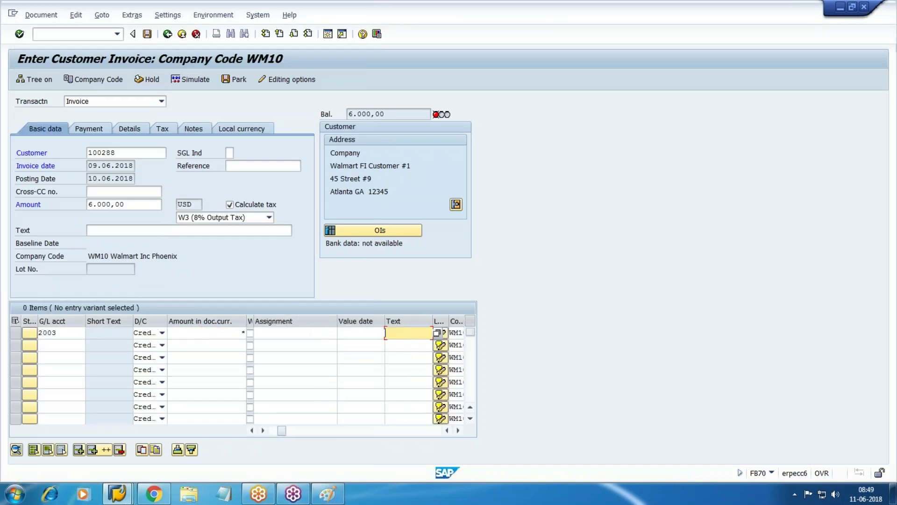
{"action": "type", "text": "sales"}
{"action": "key", "text": "Down"}
{"action": "key", "text": "Return"}
Accept payment baseline date 09.06.2018, simulate the customer invoice and post it
{"action": "left_click", "coordinate": [104, 126]}
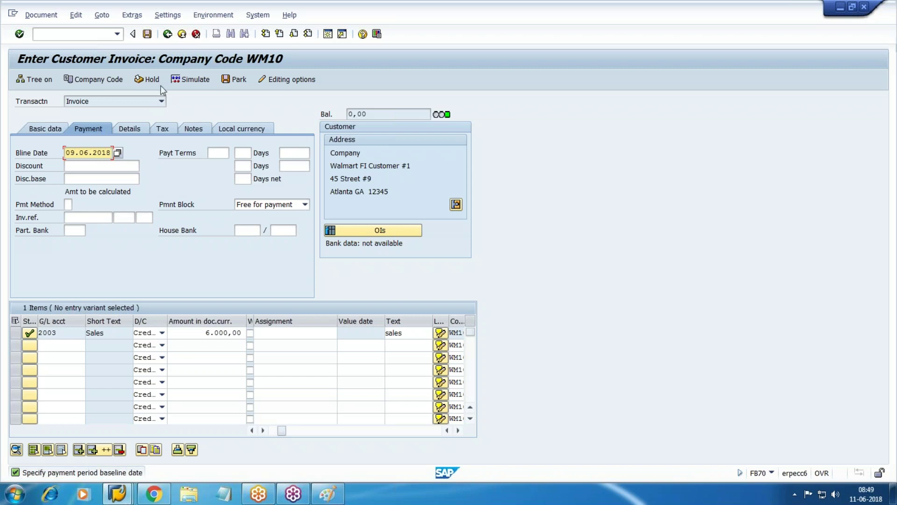
{"action": "key", "text": "Return"}
{"action": "key", "text": "Return"}
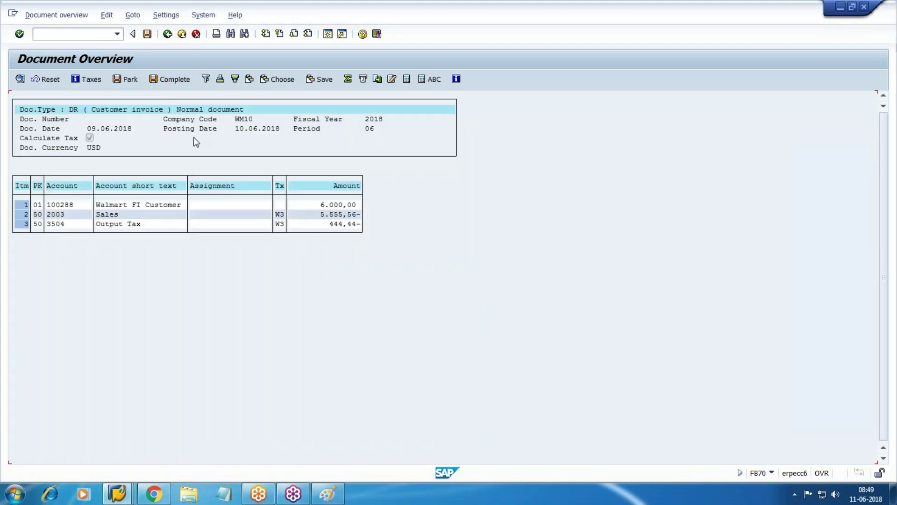
{"action": "left_click", "coordinate": [147, 34]}
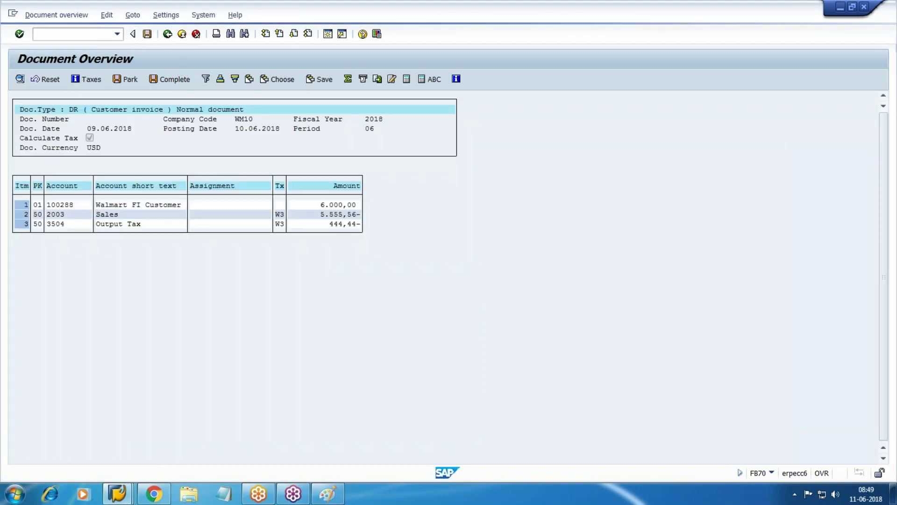
Display the posted customer invoice document and examine its Sales line
{"action": "left_click", "coordinate": [41, 15]}
{"action": "left_click", "coordinate": [47, 43]}
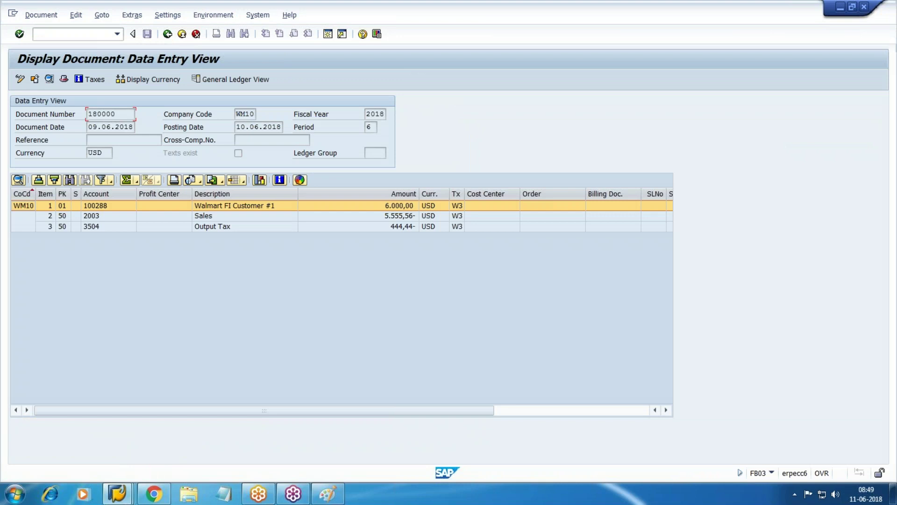
{"action": "left_click", "coordinate": [401, 217]}
Open Calculator and check the included output tax by computing 8 / 108 * 6000
{"action": "left_click", "coordinate": [15, 494]}
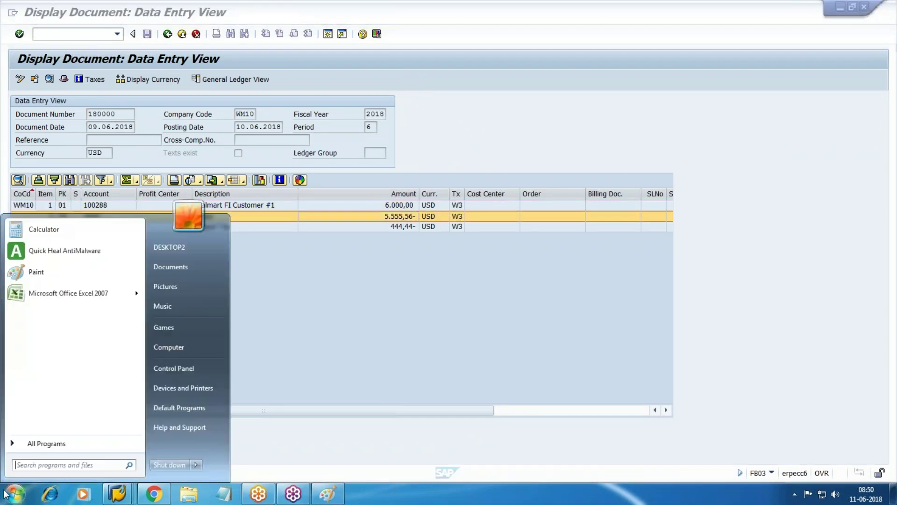
{"action": "left_click", "coordinate": [37, 230]}
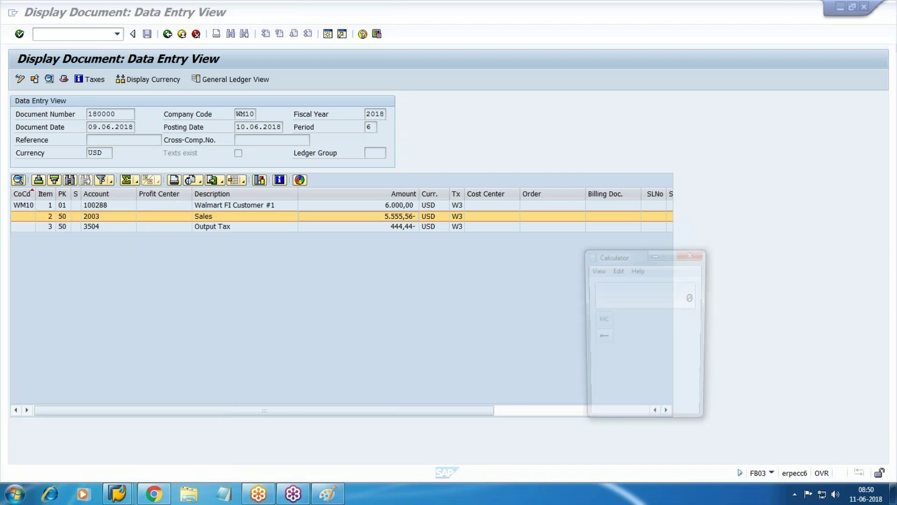
{"action": "key", "text": "8"}
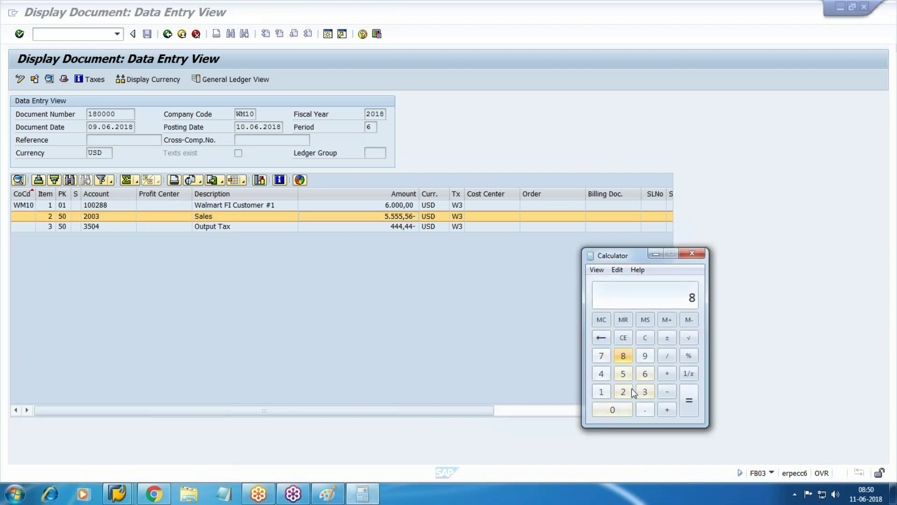
{"action": "key", "text": "slash"}
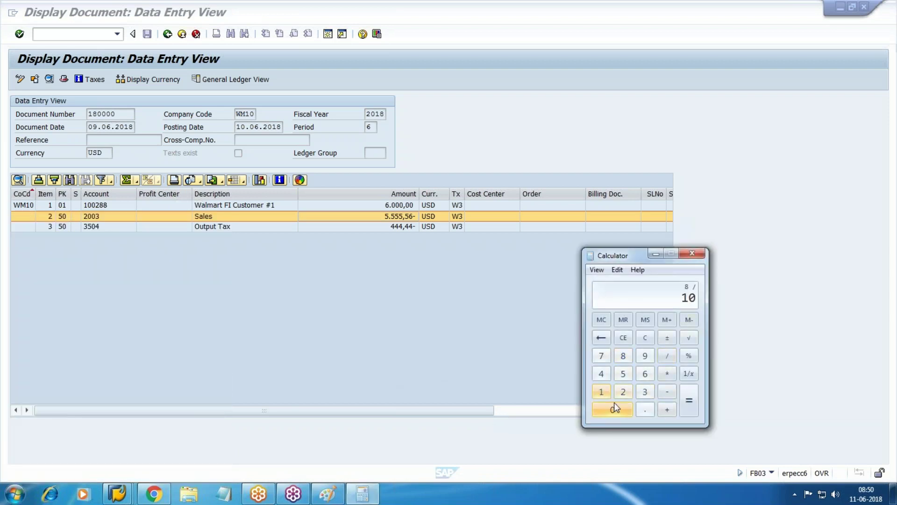
{"action": "left_click", "coordinate": [627, 358]}
{"action": "left_click", "coordinate": [667, 374]}
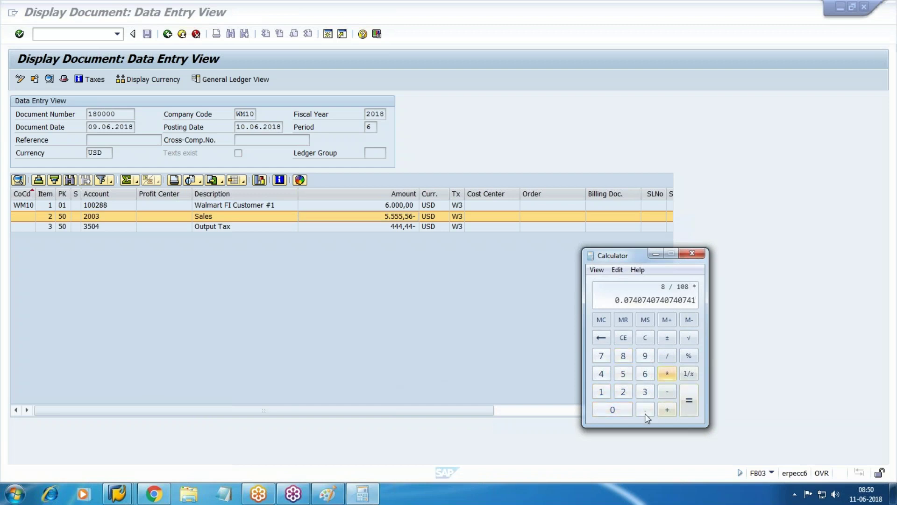
{"action": "left_click", "coordinate": [645, 374]}
{"action": "double_click", "coordinate": [615, 411]}
{"action": "left_click", "coordinate": [613, 410]}
{"action": "left_click", "coordinate": [688, 407]}
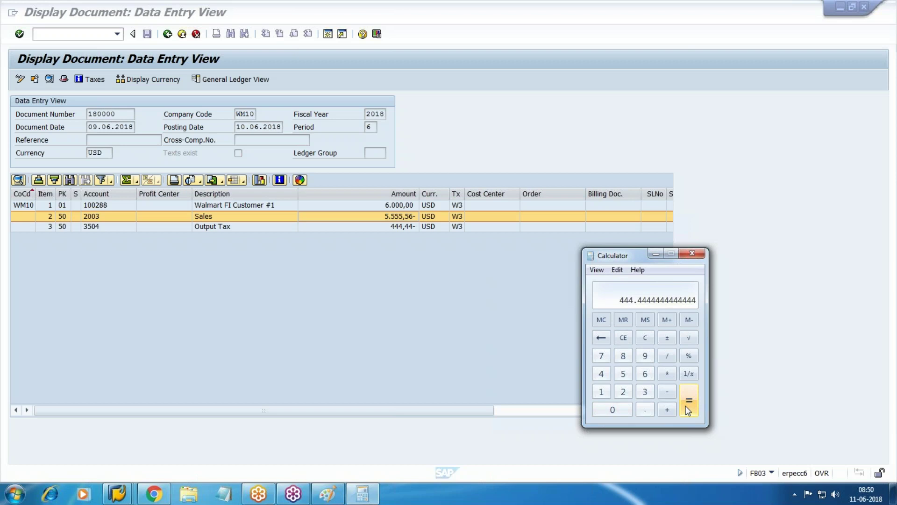
Switch to the SD customer's accounting document in the FBL5N session and calculate 6000 minus 120 in Calculator
{"action": "left_click", "coordinate": [130, 496]}
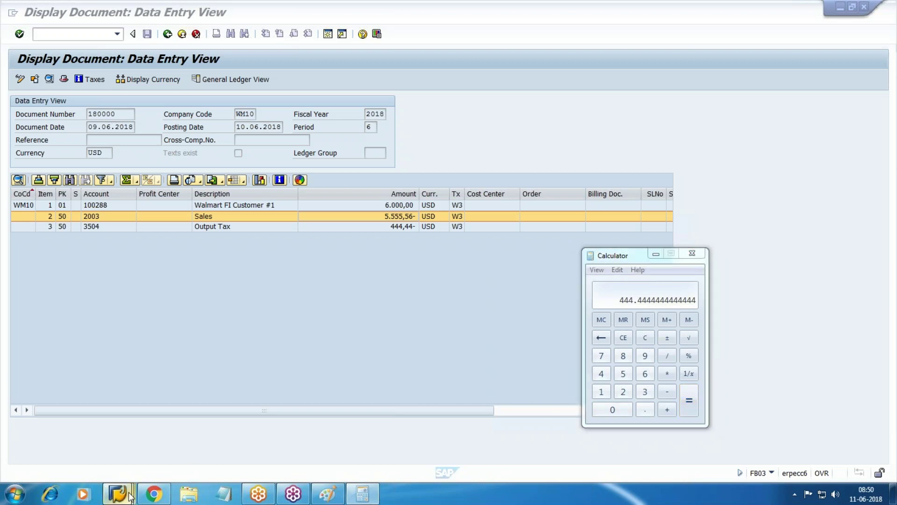
{"action": "left_click", "coordinate": [272, 446]}
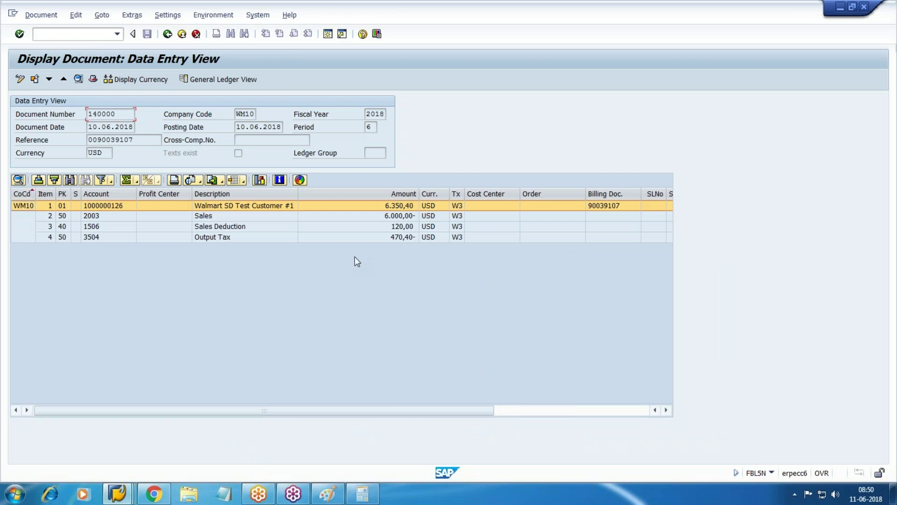
{"action": "left_click", "coordinate": [363, 494]}
{"action": "key", "text": "Escape"}
{"action": "type", "text": "6000"}
{"action": "key", "text": "minus"}
{"action": "type", "text": "120"}
{"action": "key", "text": "Return"}
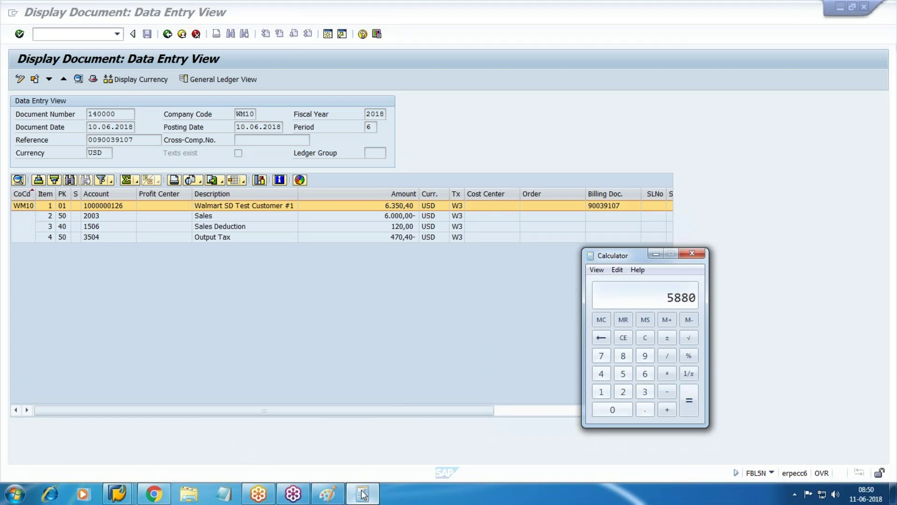
Calculate 8/100 of the net amount and add 5880 to it to check the SD invoice total
{"action": "key", "text": "asterisk"}
{"action": "type", "text": "5"}
{"action": "key", "text": "BackSpace"}
{"action": "type", "text": "8/100"}
{"action": "key", "text": "Return"}
{"action": "key", "text": "plus"}
{"action": "type", "text": "588"}
{"action": "type", "text": "0"}
{"action": "key", "text": "Return"}
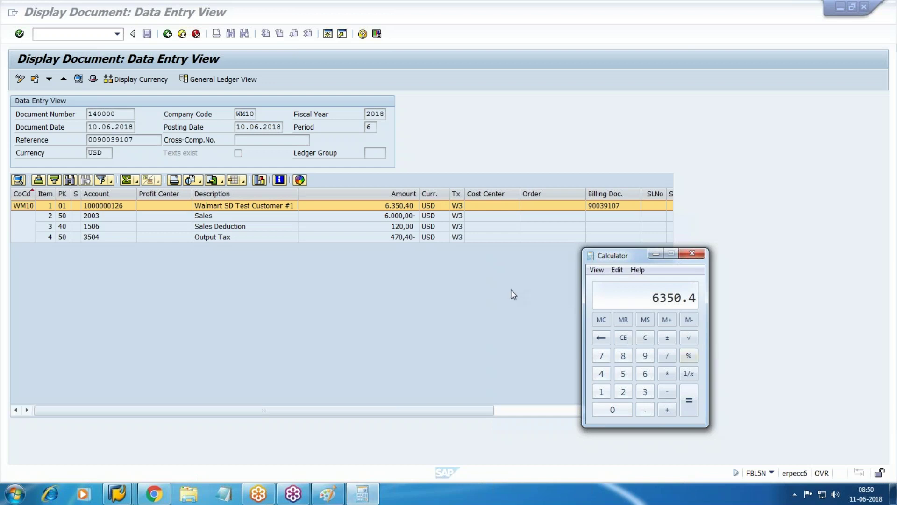
Switch to the FBL3N line items of G/L account 3006 (Accounts Rcvbl) and refresh the list
{"action": "left_click", "coordinate": [117, 493]}
{"action": "left_click", "coordinate": [194, 435]}
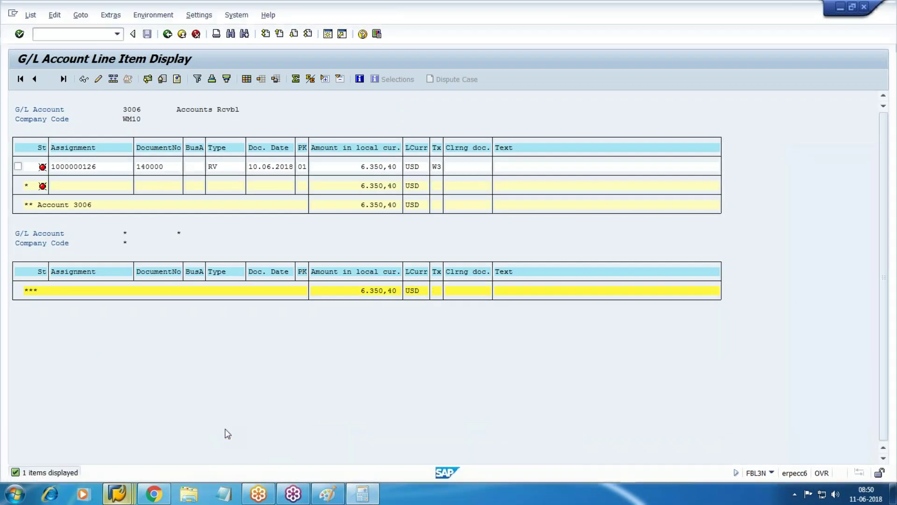
{"action": "left_click", "coordinate": [30, 14]}
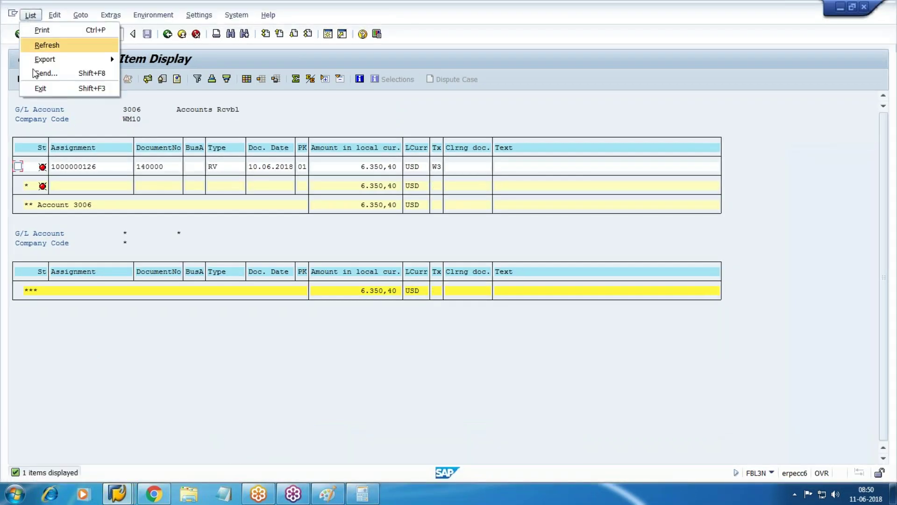
{"action": "left_click", "coordinate": [60, 43]}
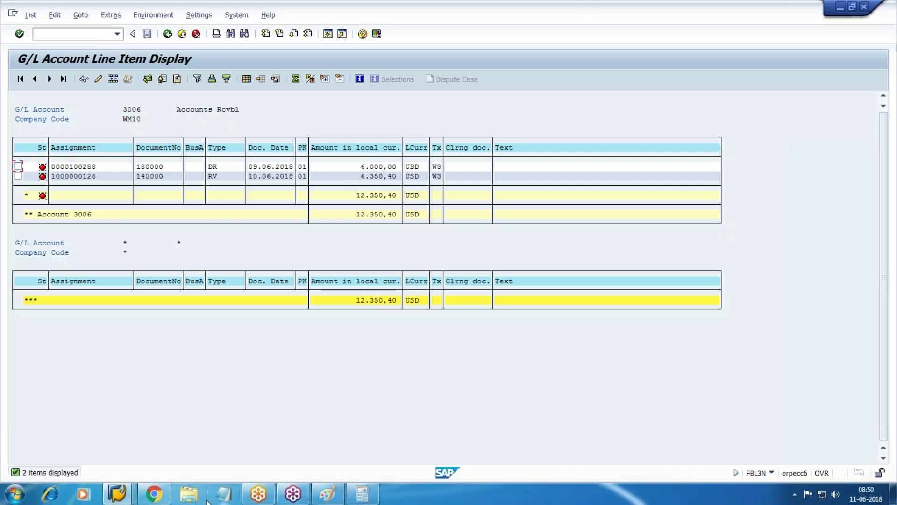
Go back to the SD customer's line item list in the FBL5N session, refresh it and open the RV invoice item
{"action": "mouse_move", "coordinate": [125, 497]}
{"action": "left_click", "coordinate": [282, 465]}
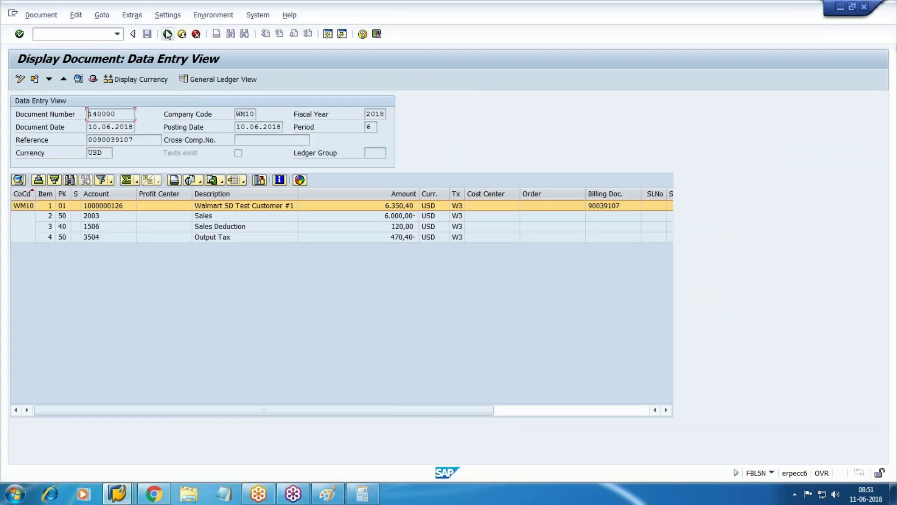
{"action": "key", "text": "F3"}
{"action": "left_click", "coordinate": [38, 16]}
{"action": "left_click", "coordinate": [42, 45]}
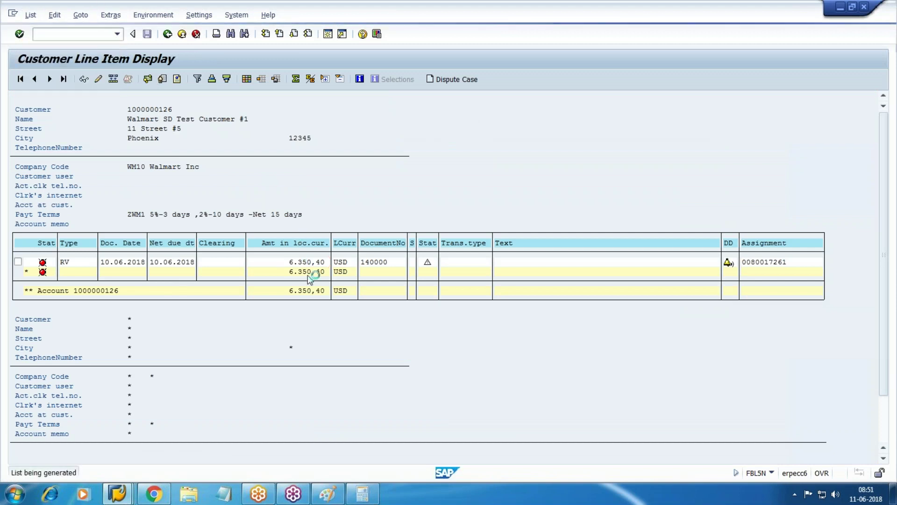
{"action": "double_click", "coordinate": [318, 262]}
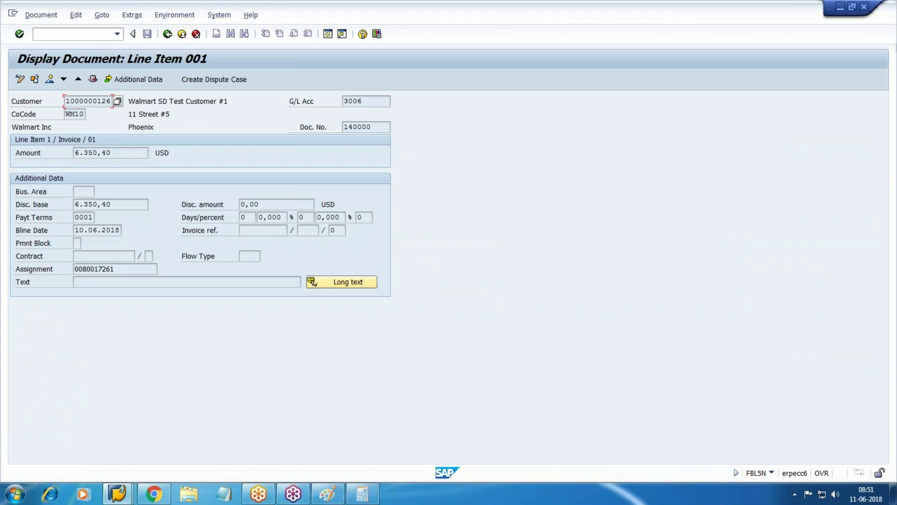
Display the original billing document behind the SD customer's invoice line item
{"action": "left_click", "coordinate": [175, 15]}
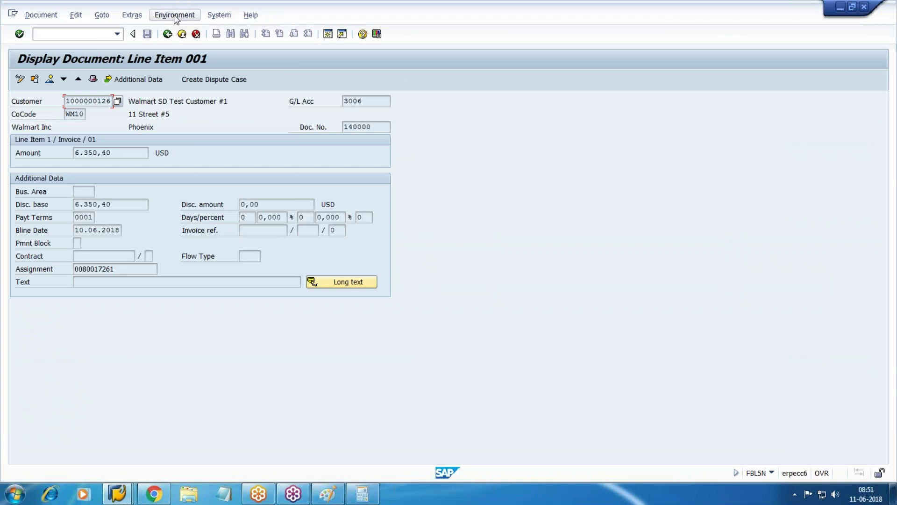
{"action": "mouse_move", "coordinate": [269, 91]}
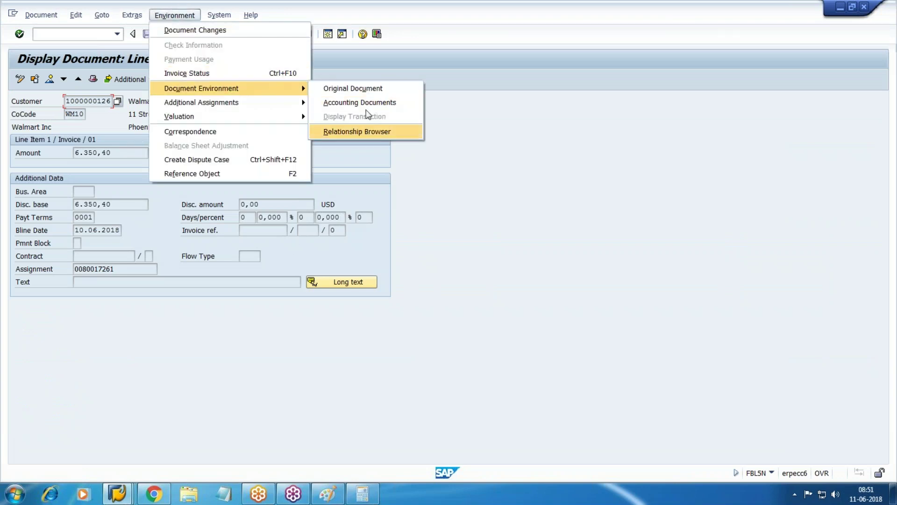
{"action": "left_click", "coordinate": [355, 89]}
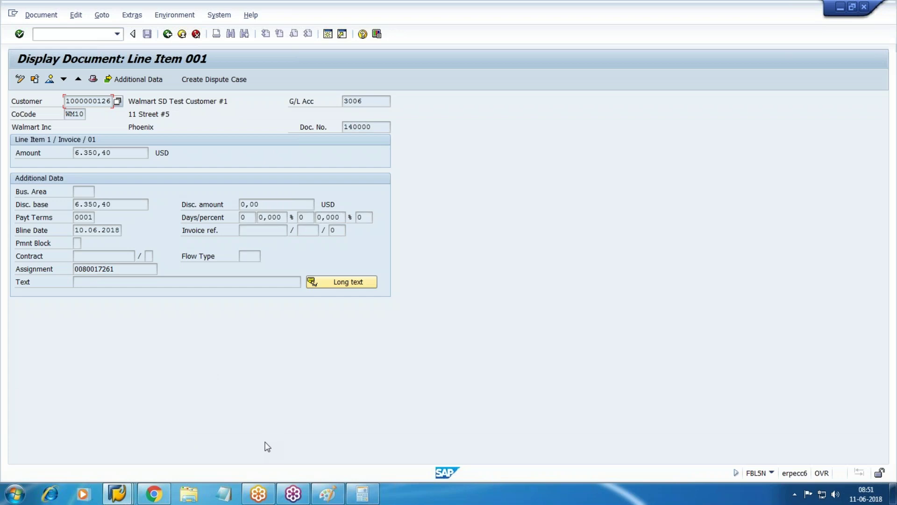
Switch to the session showing the FI customer's document and start transaction F-28 for incoming payments
{"action": "left_click", "coordinate": [119, 493]}
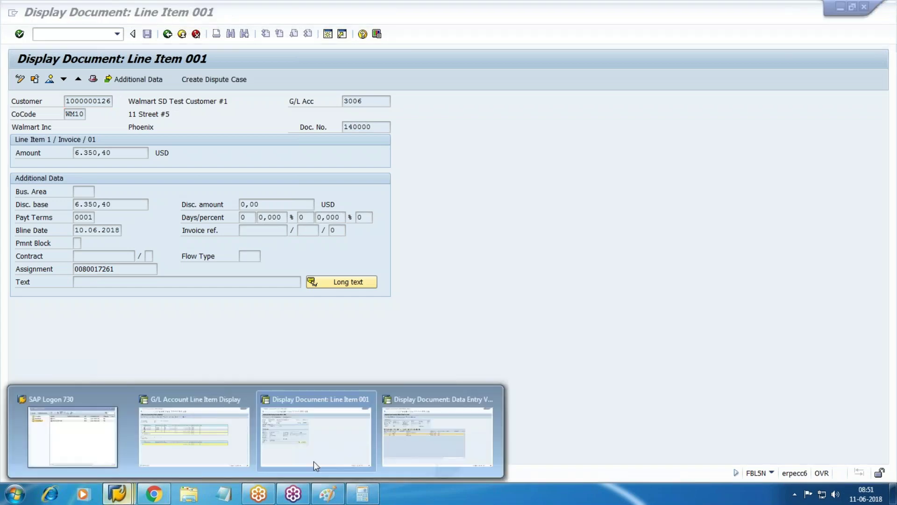
{"action": "left_click", "coordinate": [394, 451]}
{"action": "type", "text": "/"}
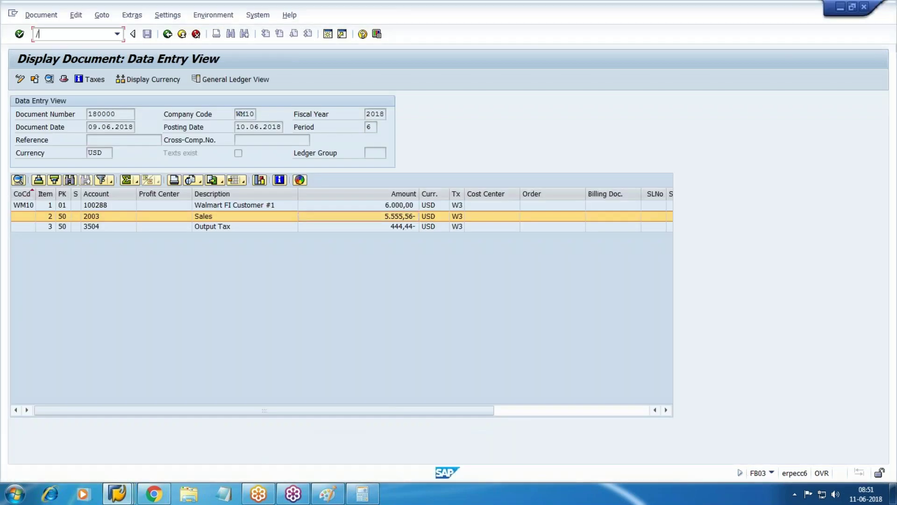
{"action": "type", "text": "nf-28"}
{"action": "key", "text": "Return"}
Set the payment's document date to 10.06.2018 and the clearing text to "collection through Cash"
{"action": "key", "text": "F4"}
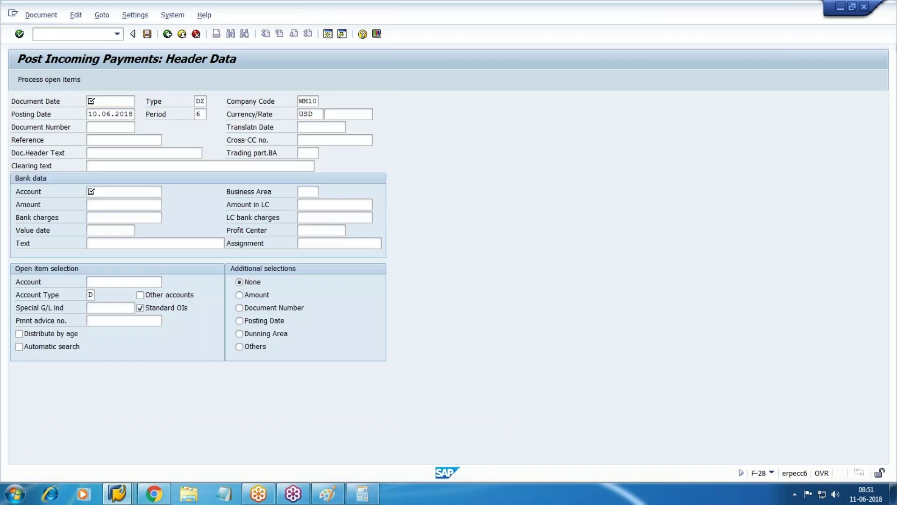
{"action": "key", "text": "Return"}
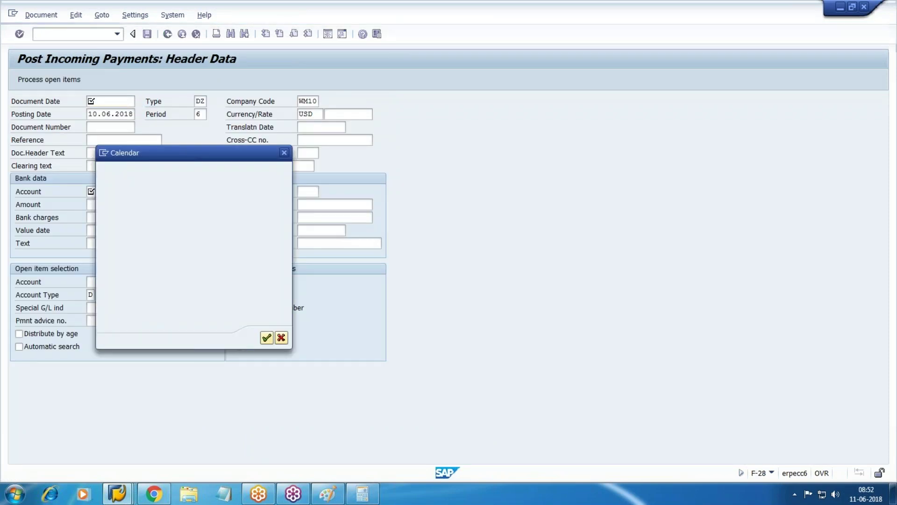
{"action": "key", "text": "Tab"}
{"action": "key", "text": "Tab"}
{"action": "key", "text": "Tab"}
{"action": "key", "text": "Tab"}
{"action": "key", "text": "Tab"}
{"action": "key", "text": "Tab"}
{"action": "key", "text": "Tab"}
{"action": "key", "text": "Tab"}
{"action": "key", "text": "Tab"}
{"action": "key", "text": "Tab"}
{"action": "key", "text": "Tab"}
{"action": "key", "text": "Tab"}
{"action": "key", "text": "Tab"}
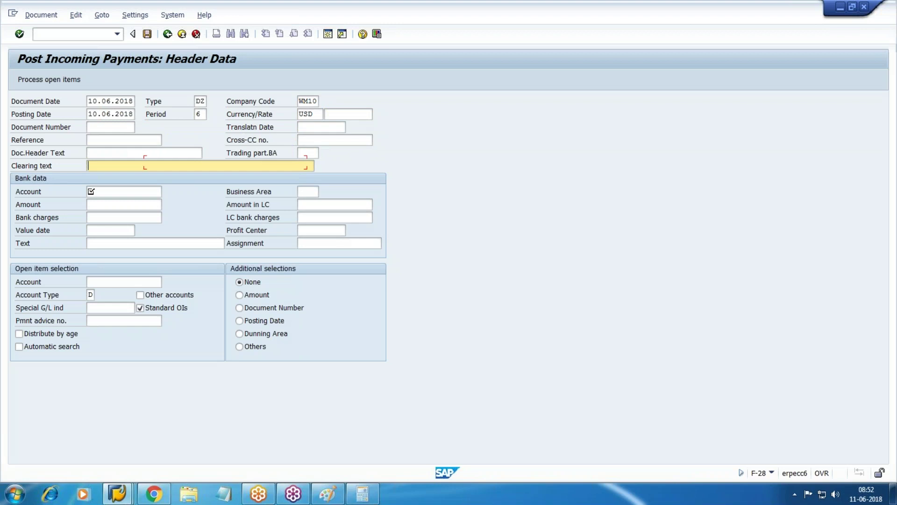
{"action": "type", "text": "coll"}
{"action": "key", "text": "Down"}
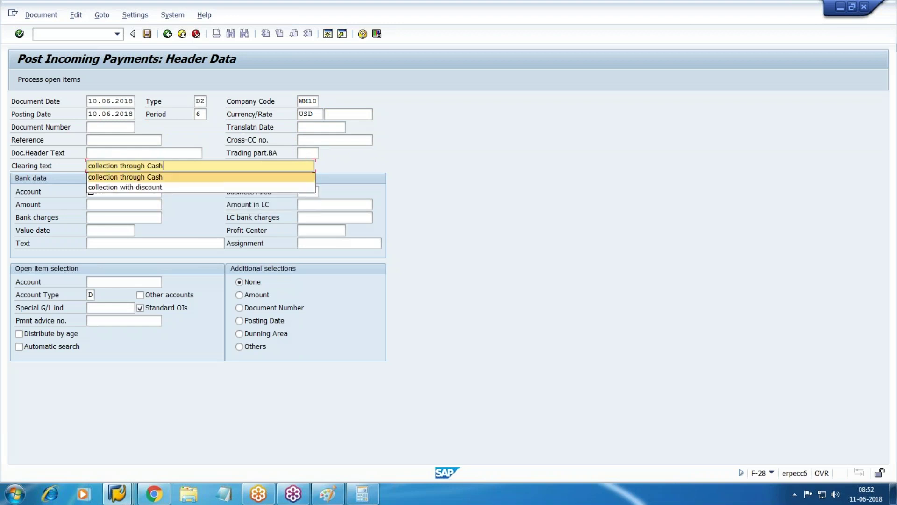
Enter the bank data with G/L account 3000, amount 5800 and the text "cash"
{"action": "key", "text": "Tab"}
{"action": "key", "text": "Tab"}
{"action": "key", "text": "shift+Tab"}
{"action": "key", "text": "F4"}
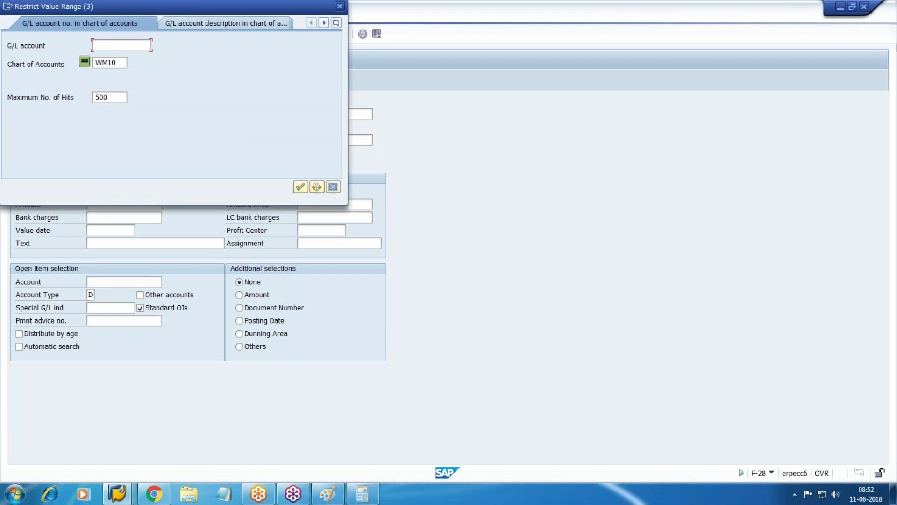
{"action": "left_click", "coordinate": [301, 187]}
{"action": "double_click", "coordinate": [80, 236]}
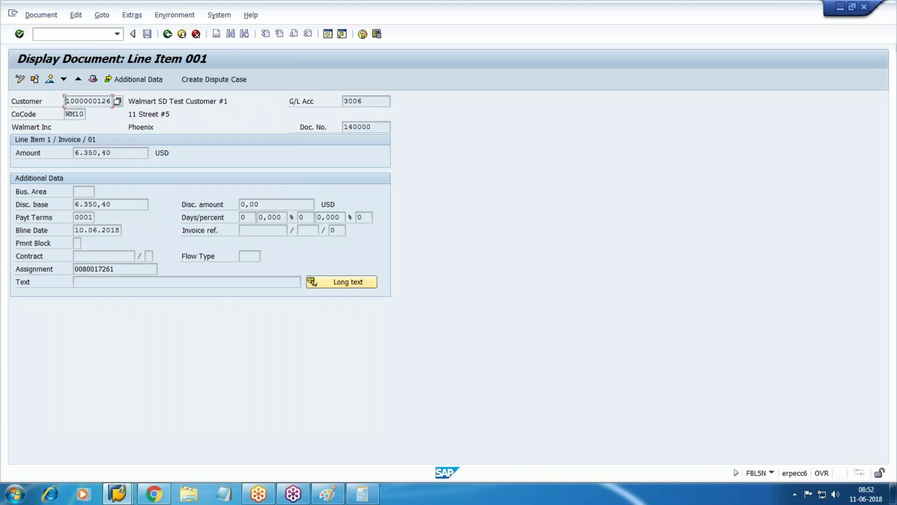
{"action": "key", "text": "alt+Tab"}
{"action": "type", "text": "5800"}
{"action": "key", "text": "Tab"}
{"action": "key", "text": "Tab"}
{"action": "key", "text": "Tab"}
{"action": "key", "text": "Tab"}
{"action": "key", "text": "Tab"}
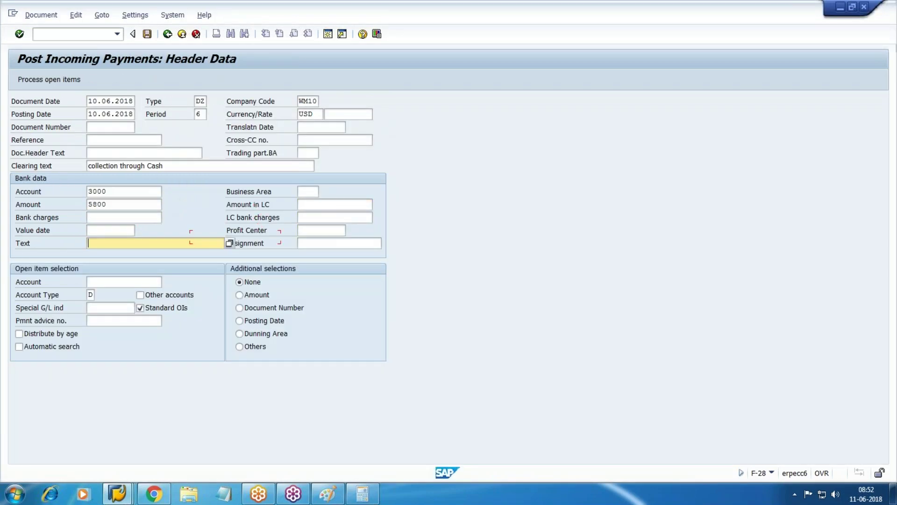
{"action": "type", "text": "cash"}
{"action": "key", "text": "Tab"}
{"action": "key", "text": "Tab"}
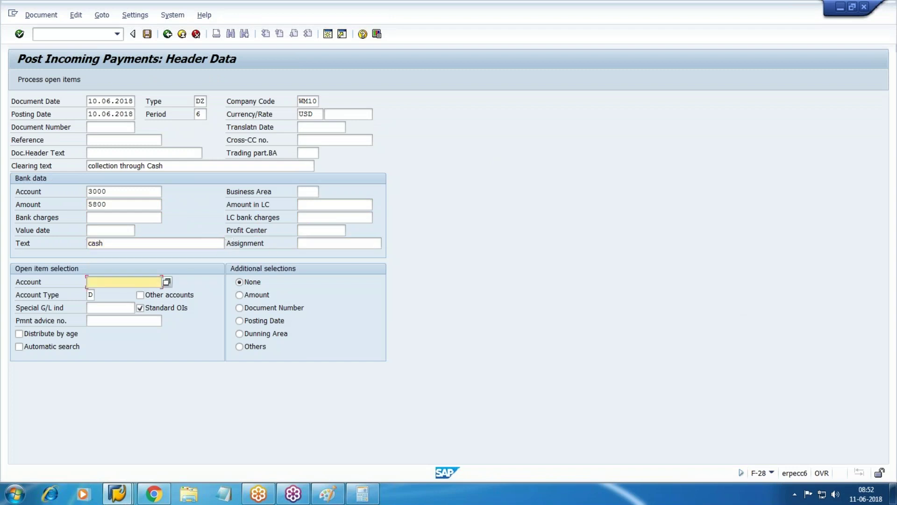
Select Walmart SD Test Customer #1 for open items, process its open items and try to post the payment
{"action": "key", "text": "F4"}
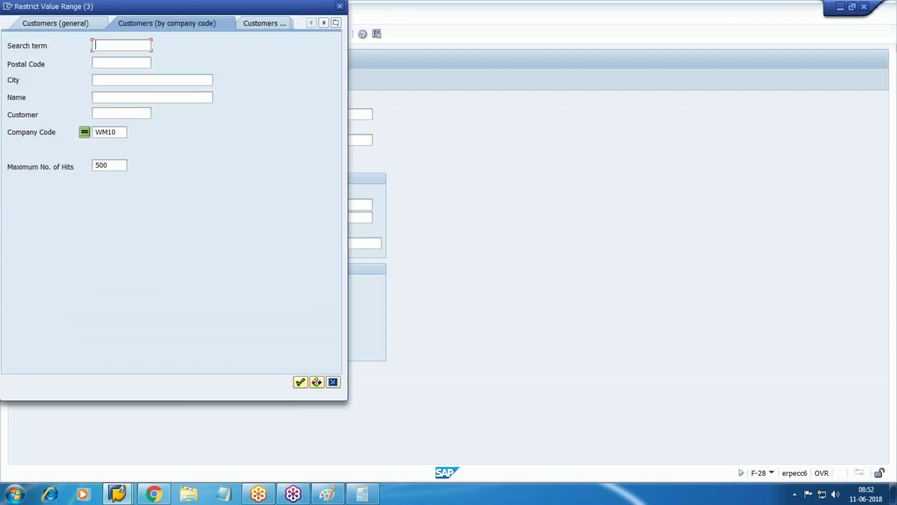
{"action": "key", "text": "Return"}
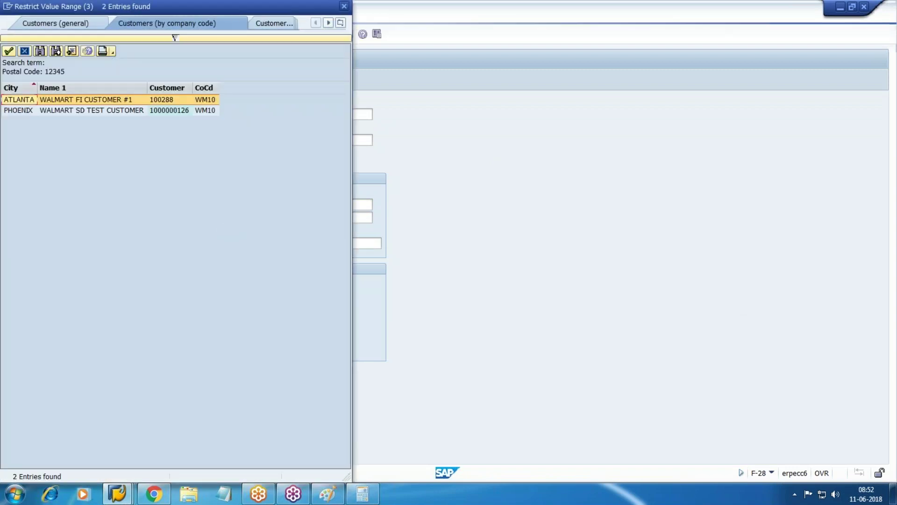
{"action": "double_click", "coordinate": [99, 110]}
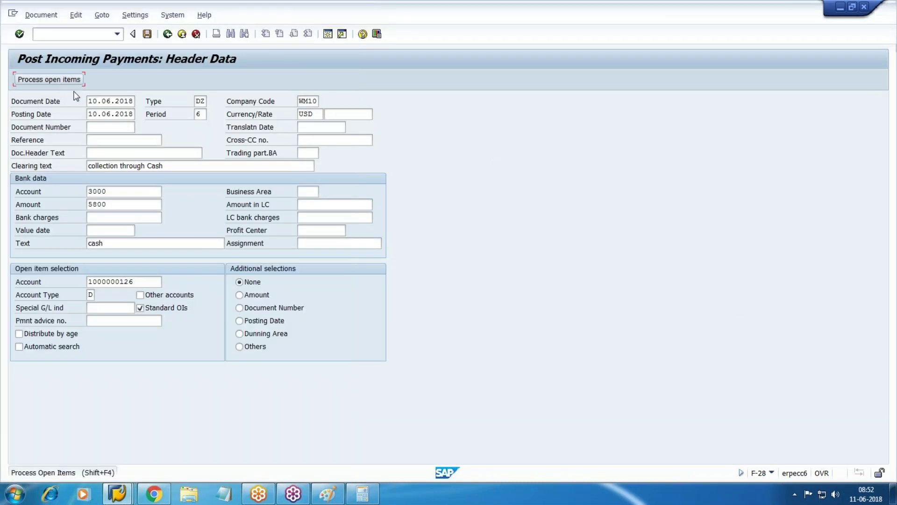
{"action": "left_click", "coordinate": [49, 80]}
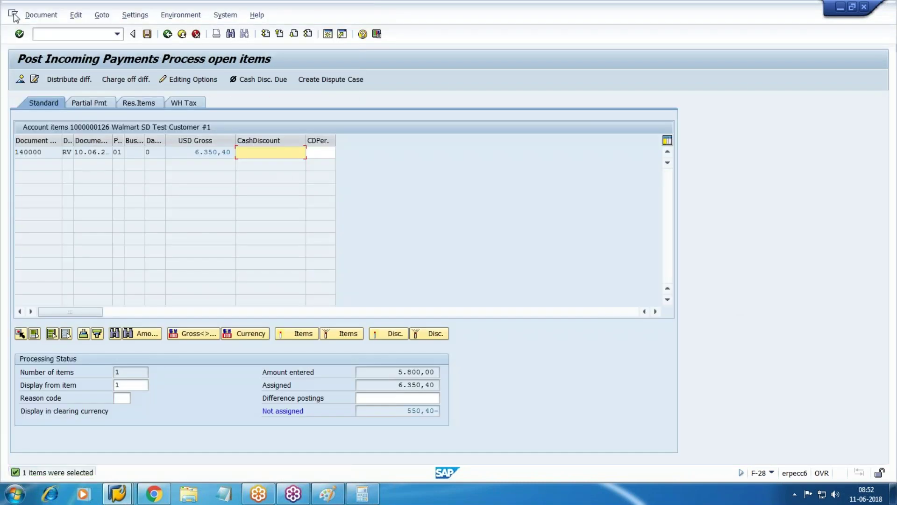
{"action": "left_click", "coordinate": [147, 34]}
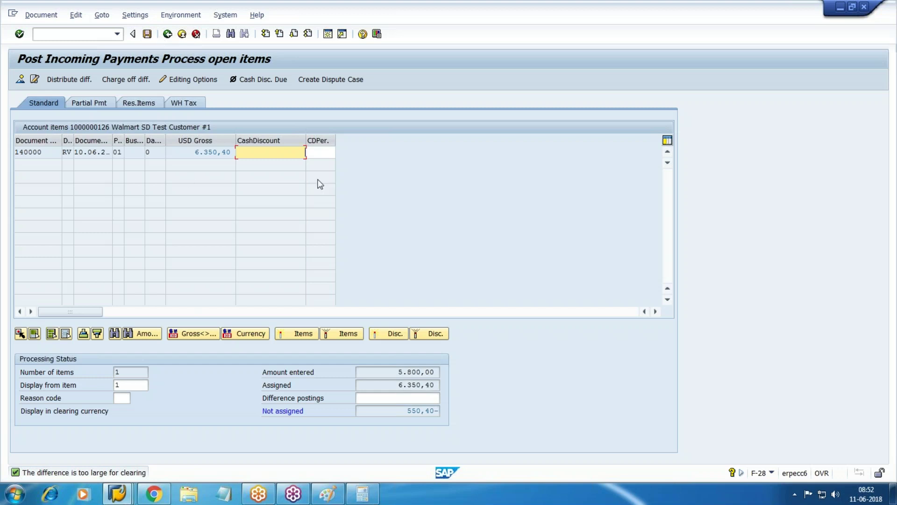
Switch to the Google Docs working notes and add the line "Credit memo Req -VA01" below the billing document number
{"action": "left_click", "coordinate": [154, 494]}
{"action": "scroll", "coordinate": [374, 422], "scroll_direction": "down", "scroll_amount": 5}
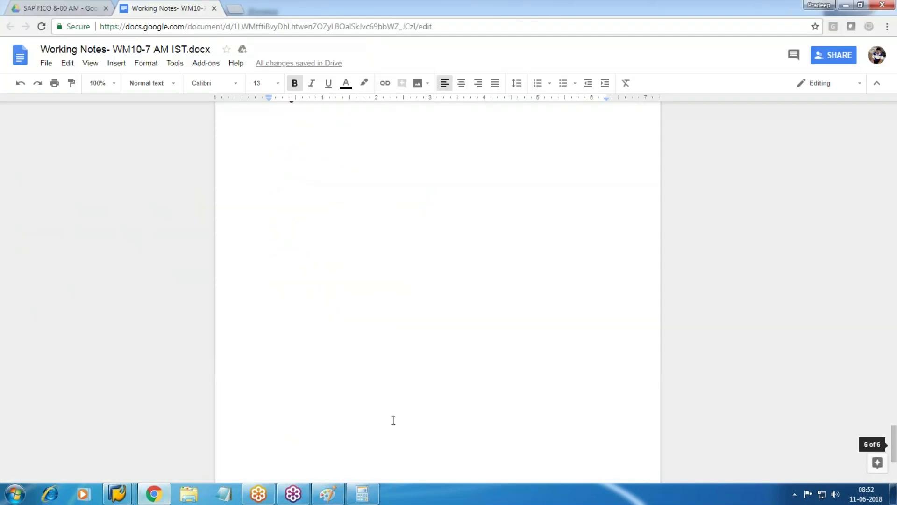
{"action": "scroll", "coordinate": [393, 419], "scroll_direction": "up", "scroll_amount": 2}
{"action": "type", "text": "Create"}
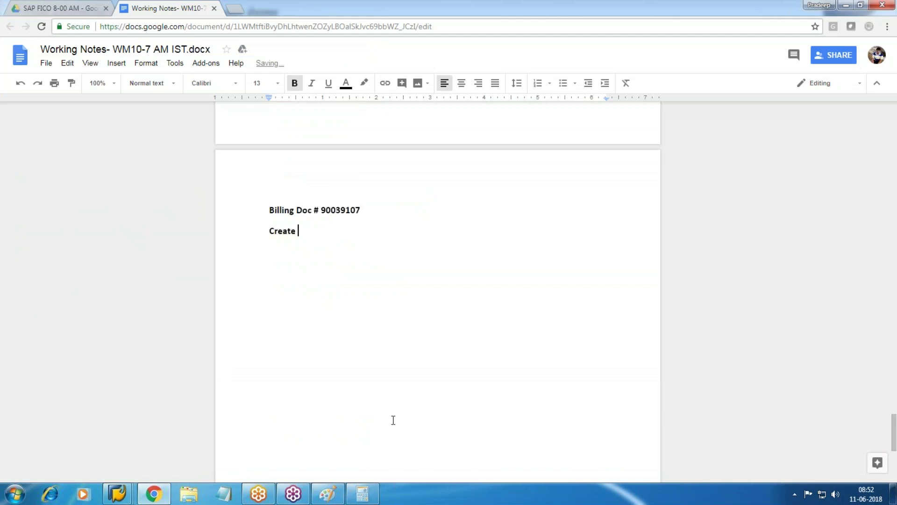
{"action": "key", "text": "BackSpace"}
{"action": "key", "text": "BackSpace"}
{"action": "key", "text": "BackSpace"}
{"action": "key", "text": "BackSpace"}
{"action": "type", "text": "dit memo Req -VA01"}
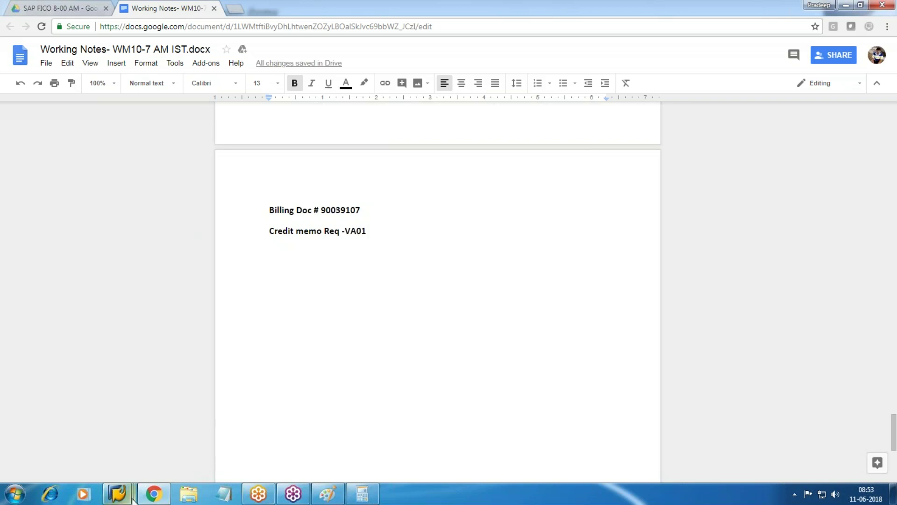
Return to the incoming payments session in SAP, start transaction VA01 and set the order type to CR
{"action": "mouse_move", "coordinate": [137, 487]}
{"action": "left_click", "coordinate": [330, 448]}
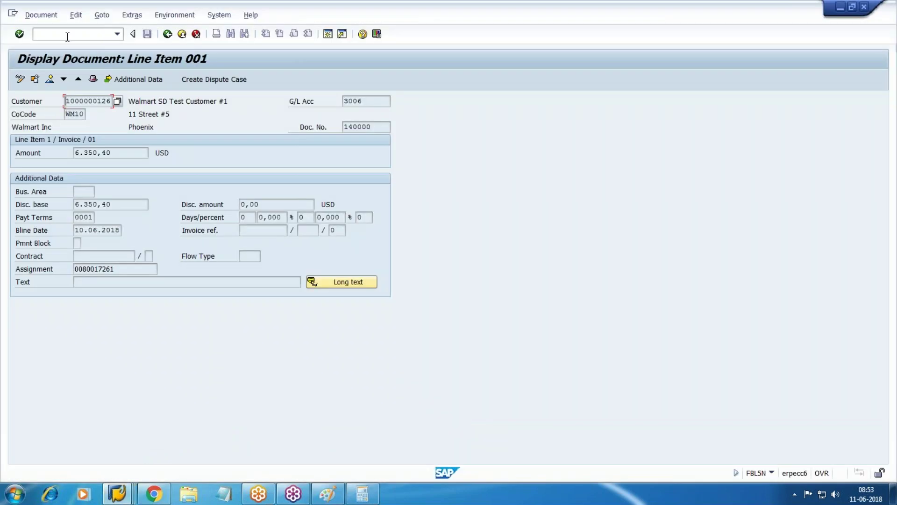
{"action": "mouse_move", "coordinate": [117, 494]}
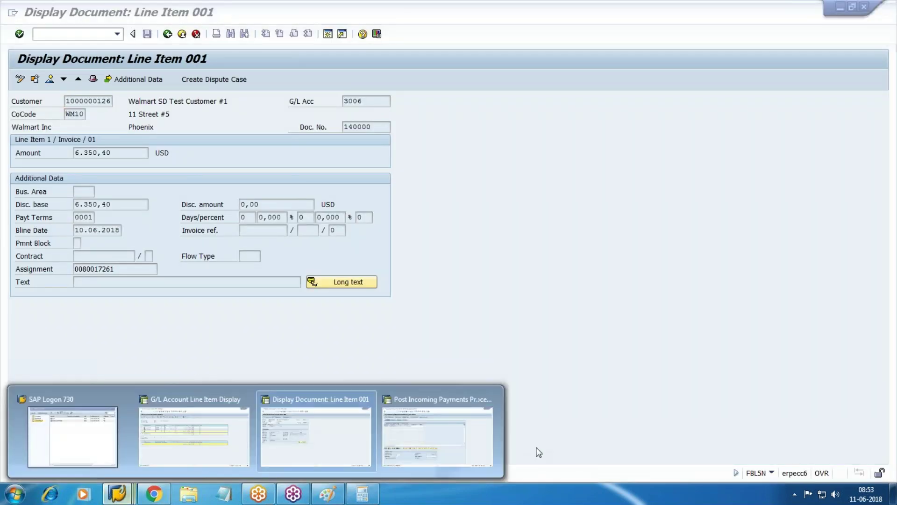
{"action": "left_click", "coordinate": [467, 435]}
{"action": "left_click", "coordinate": [72, 33]}
{"action": "type", "text": "/nfbl5n"}
{"action": "key", "text": "Return"}
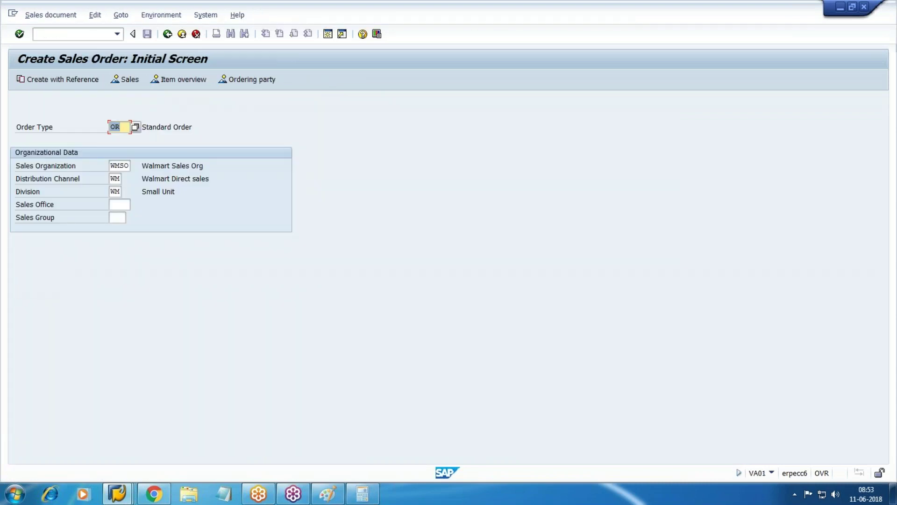
{"action": "type", "text": "CR"}
Create the credit memo request with reference to the billing document, copying its number from the Google Docs notes
{"action": "left_click", "coordinate": [81, 80]}
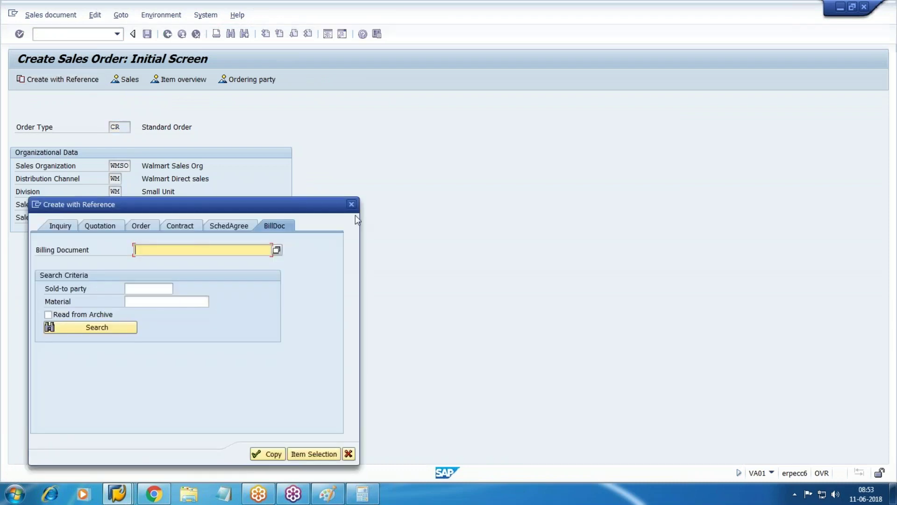
{"action": "left_click", "coordinate": [164, 499]}
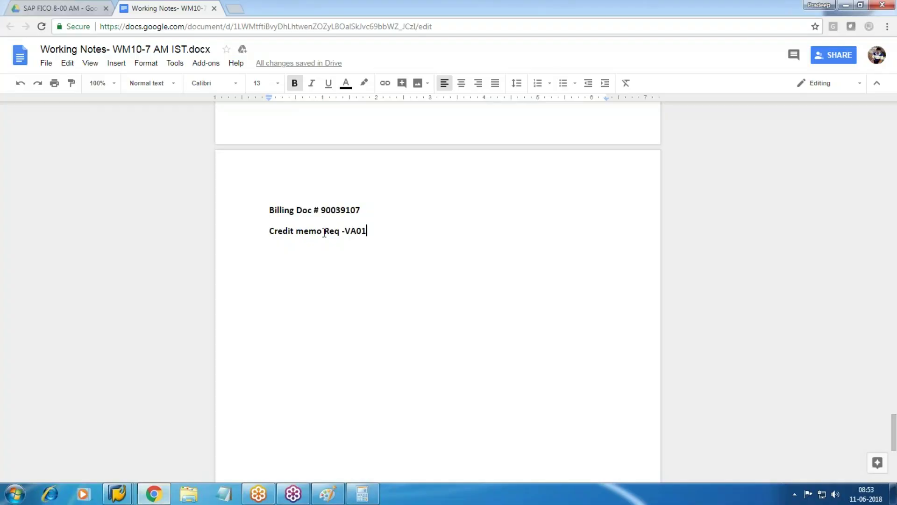
{"action": "left_click_drag", "start_coordinate": [321, 212], "coordinate": [361, 210]}
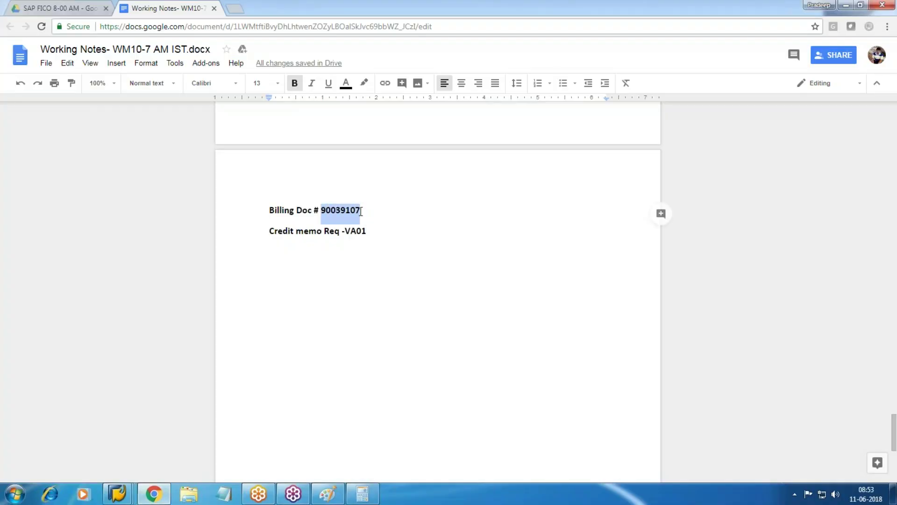
{"action": "key", "text": "ctrl+c"}
{"action": "key", "text": "alt+Tab"}
{"action": "key", "text": "ctrl+v"}
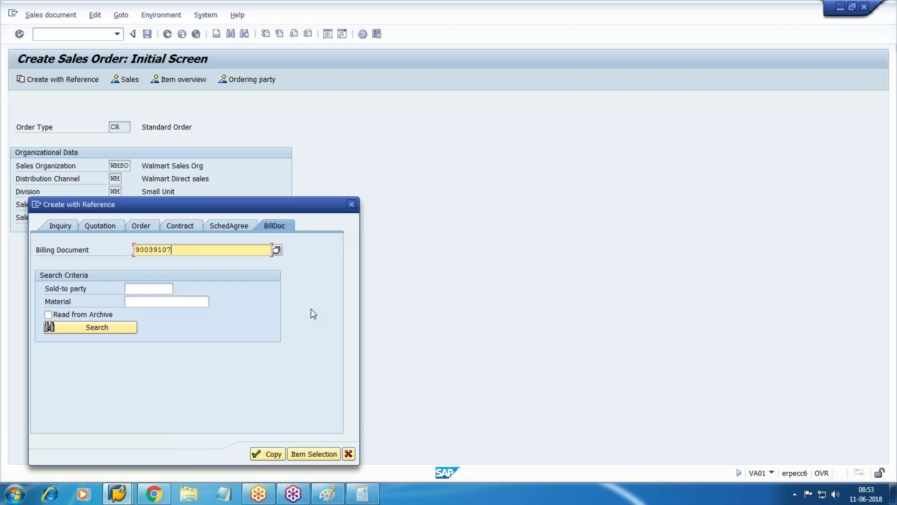
{"action": "left_click", "coordinate": [268, 454]}
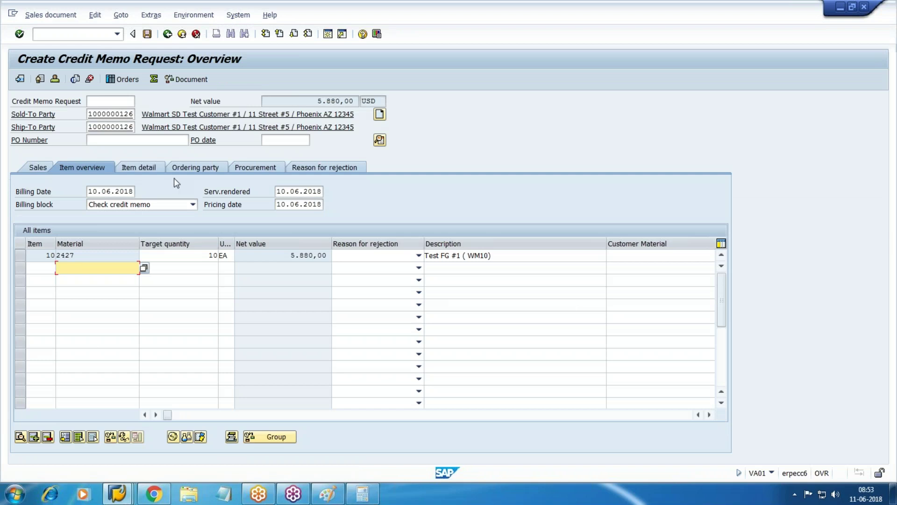
Reduce the target quantity of item 10 (material 2427) to 1 EA
{"action": "left_click", "coordinate": [186, 257]}
{"action": "key", "text": "Delete"}
{"action": "key", "text": "Delete"}
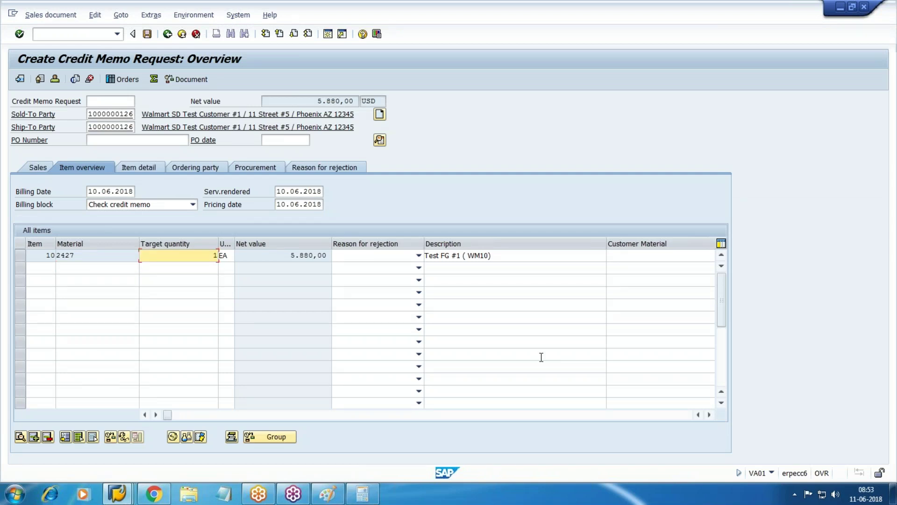
Set the credit memo request's order reason to "Damaged in transit" and clear its pricing date
{"action": "left_click", "coordinate": [40, 171]}
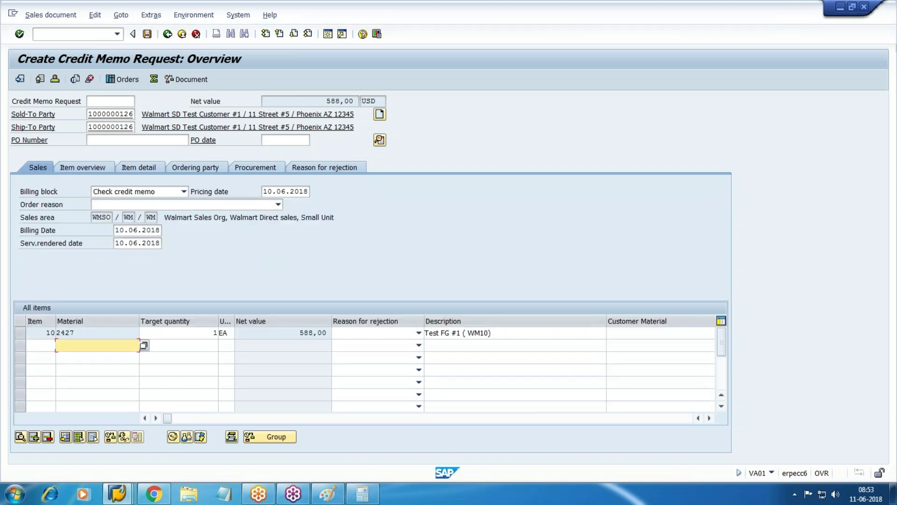
{"action": "left_click", "coordinate": [114, 204]}
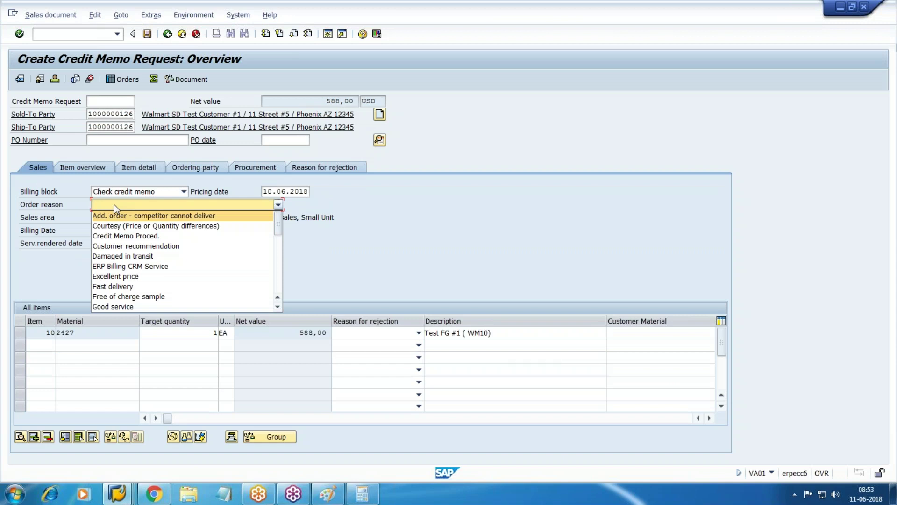
{"action": "key", "text": "d"}
{"action": "key", "text": "Return"}
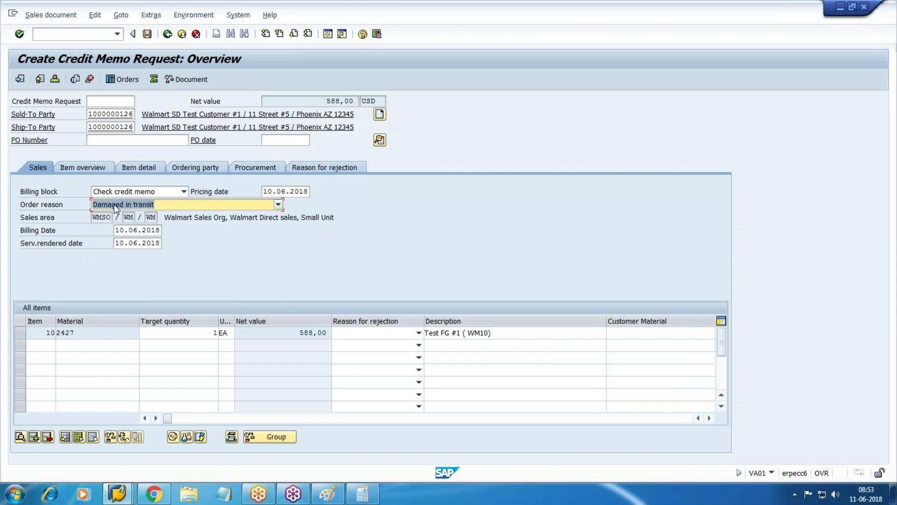
{"action": "key", "text": "shift+Tab"}
{"action": "key", "text": "BackSpace"}
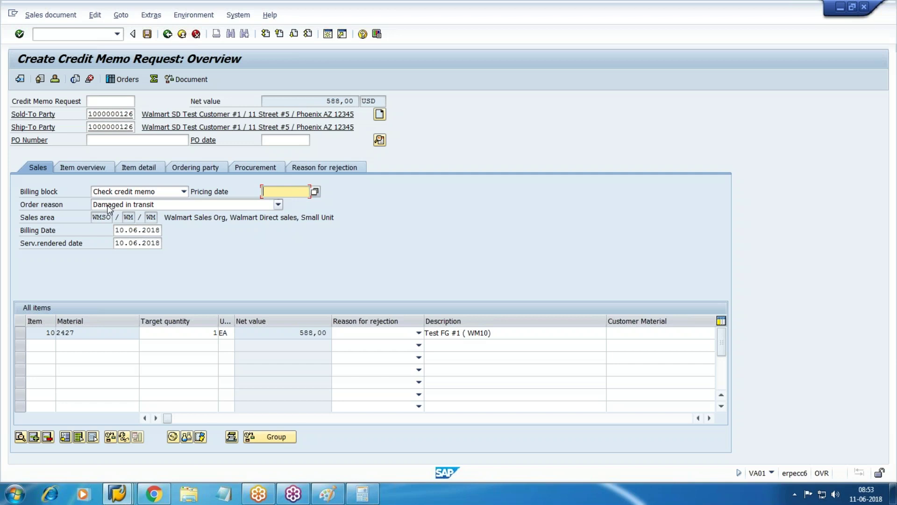
{"action": "key", "text": "Tab"}
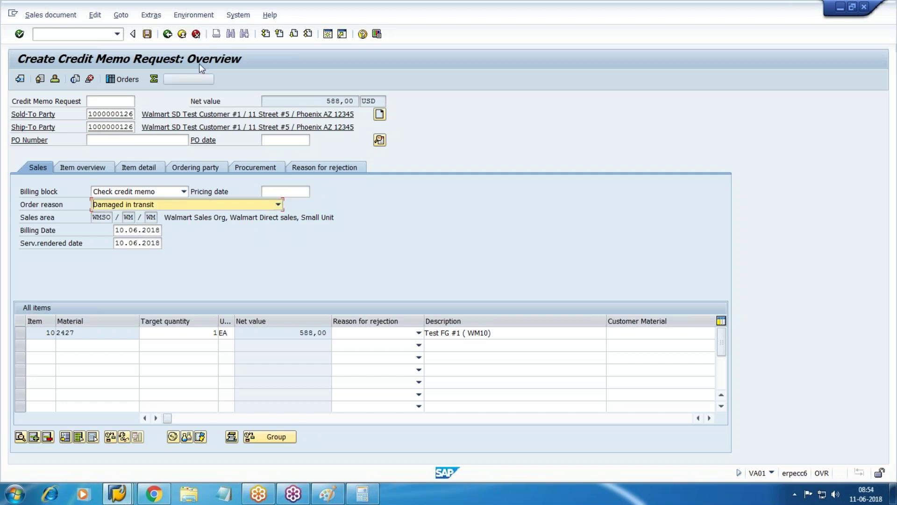
Discard the current credit memo request and create a new one with reference to the same billing document
{"action": "left_click", "coordinate": [196, 34]}
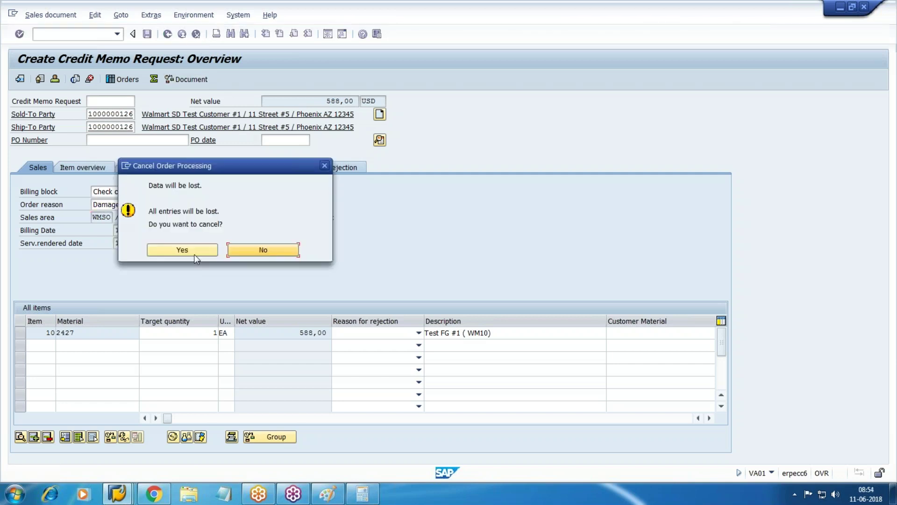
{"action": "key", "text": "Return"}
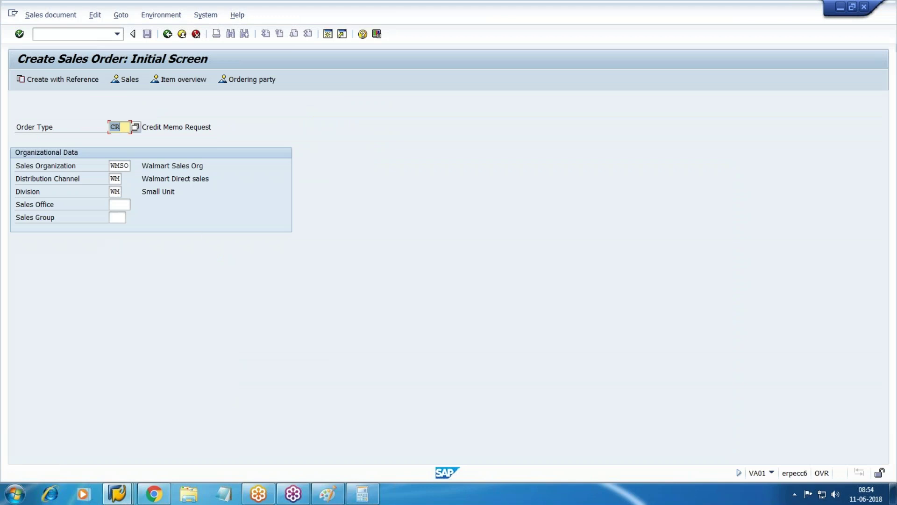
{"action": "left_click", "coordinate": [60, 80]}
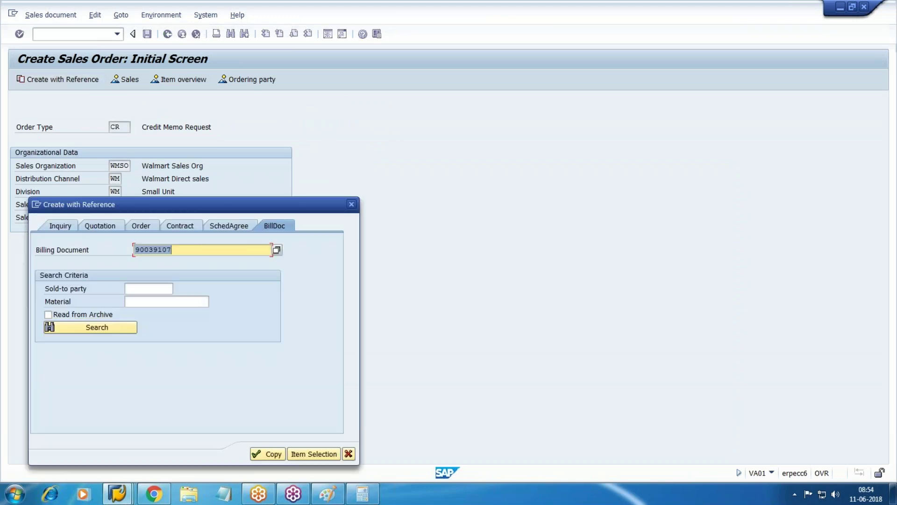
{"action": "left_click", "coordinate": [267, 454]}
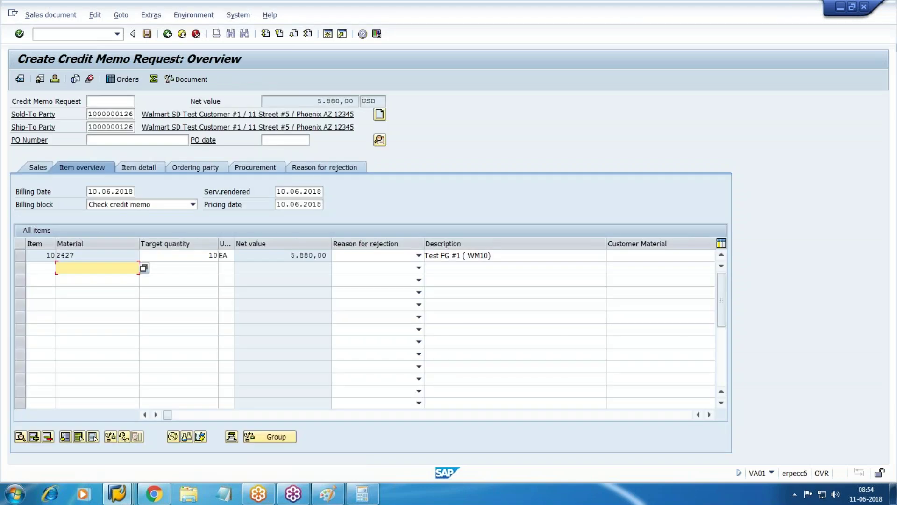
Set the credit memo request's order reason to "Damaged in transit" and clear its billing block
{"action": "left_click", "coordinate": [36, 169]}
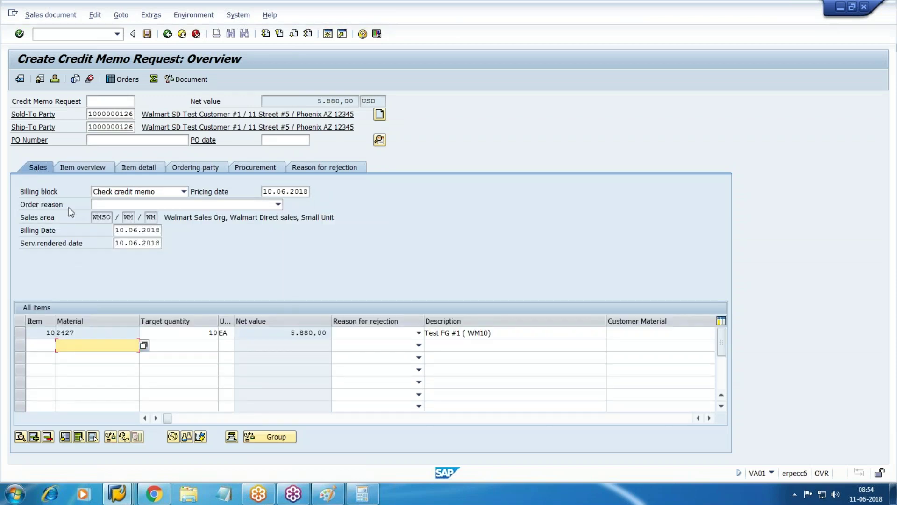
{"action": "left_click", "coordinate": [98, 204]}
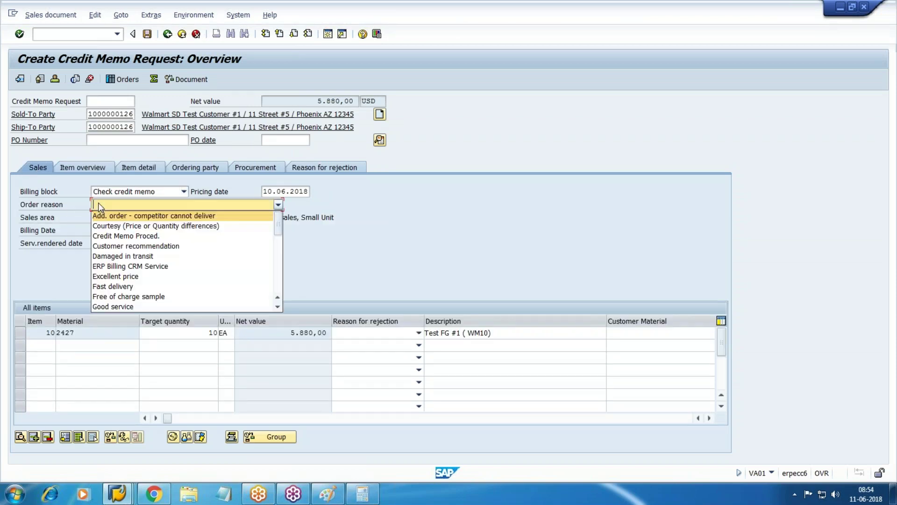
{"action": "left_click", "coordinate": [121, 256]}
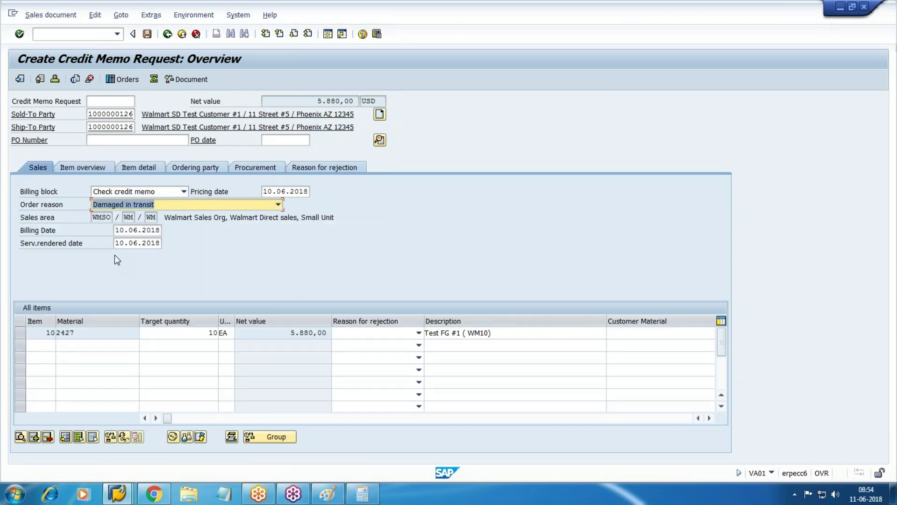
{"action": "key", "text": "shift+Tab"}
{"action": "key", "text": "Delete"}
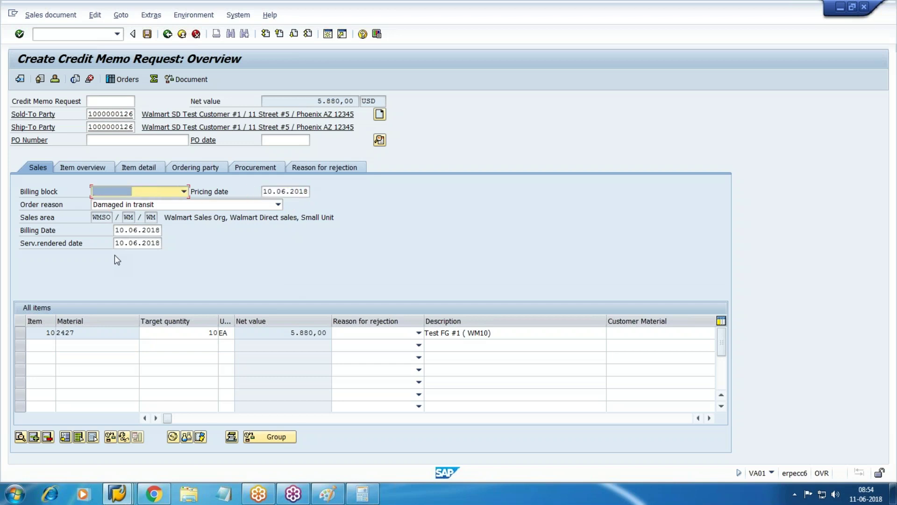
Reduce the target quantity of material 2427 in the new request to 1 EA
{"action": "left_click", "coordinate": [108, 167]}
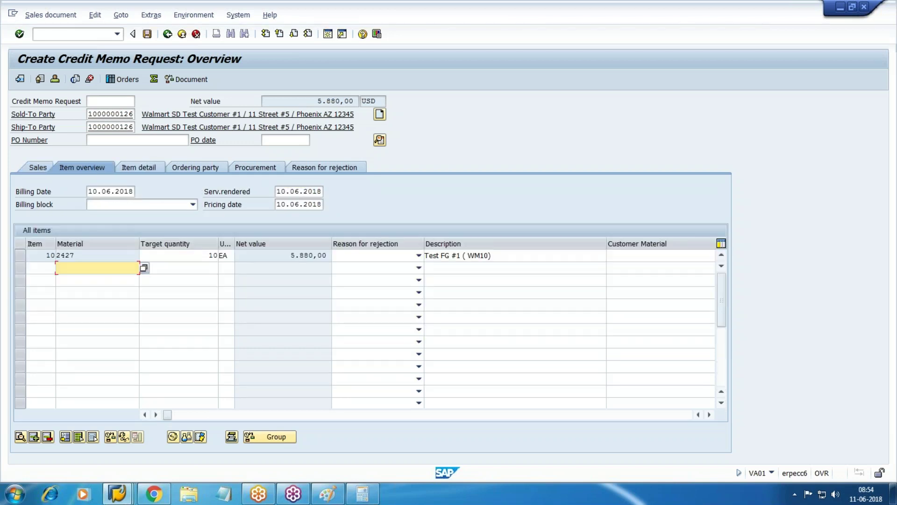
{"action": "left_click", "coordinate": [210, 255]}
{"action": "key", "text": "Delete"}
{"action": "key", "text": "Delete"}
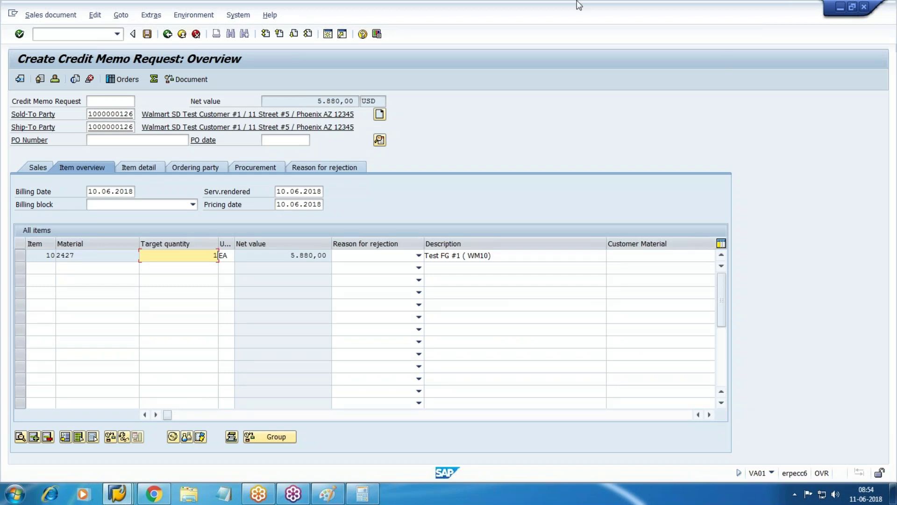
Check the credit memo request for completeness with the incompletion log and save it
{"action": "left_click", "coordinate": [95, 15]}
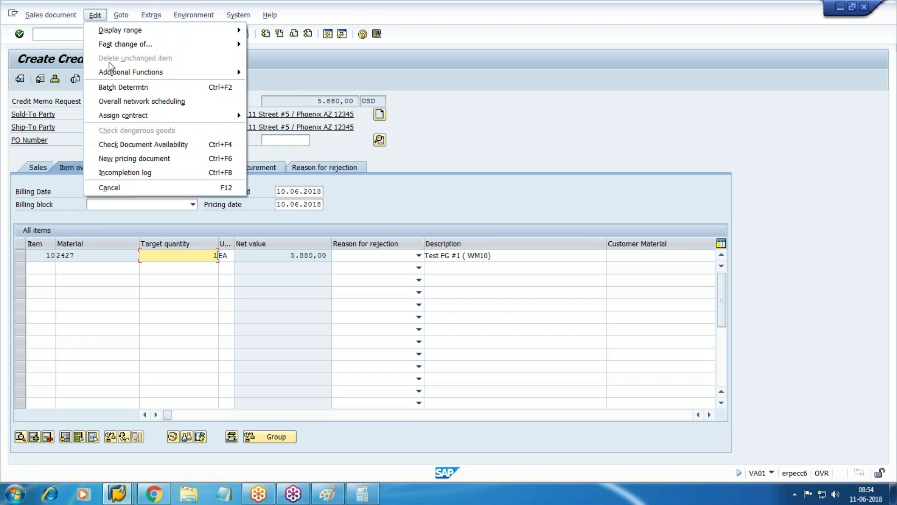
{"action": "left_click", "coordinate": [136, 173]}
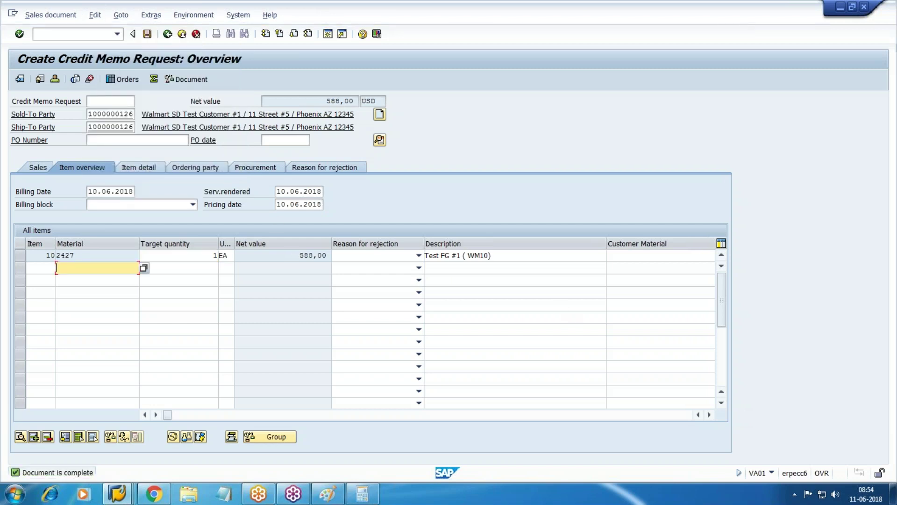
{"action": "left_click", "coordinate": [147, 34]}
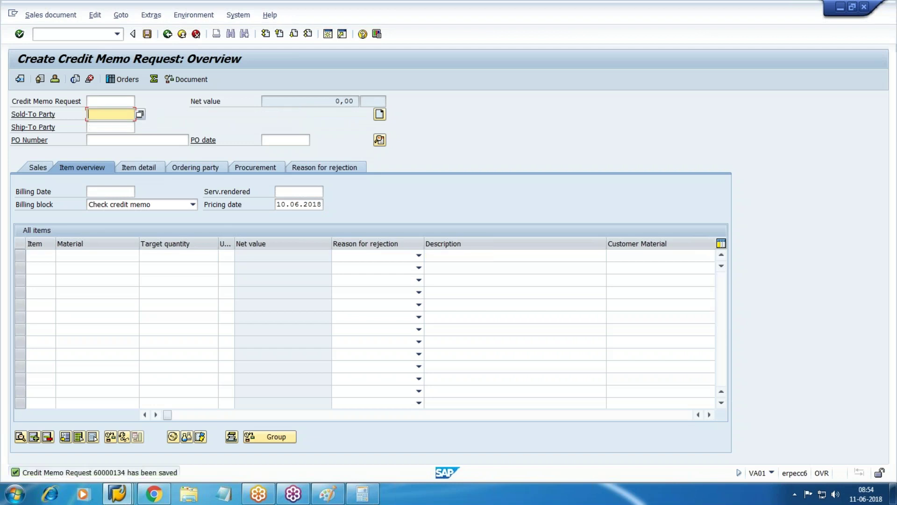
Copy the saved credit memo request number into the Google Docs notes after "#" and add the line "Post Credit memo -VF01"
{"action": "left_click", "coordinate": [118, 474]}
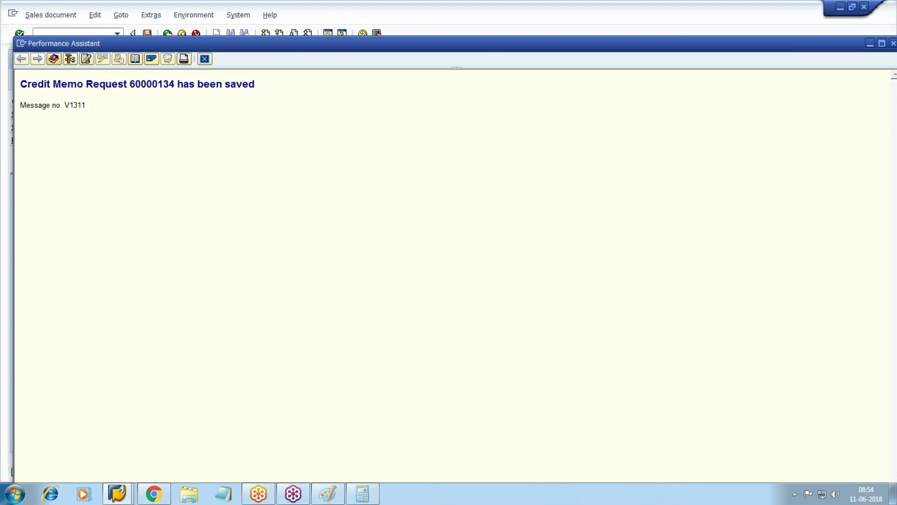
{"action": "left_click_drag", "start_coordinate": [131, 85], "coordinate": [175, 85]}
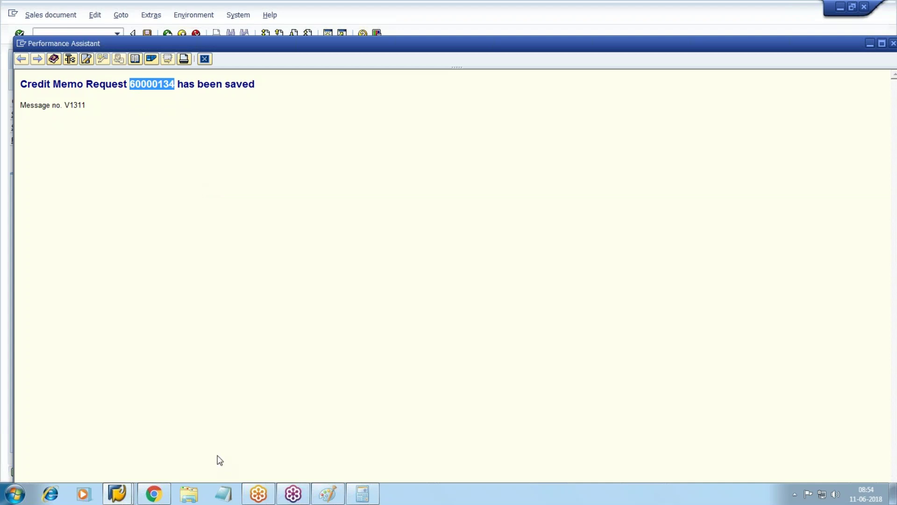
{"action": "left_click", "coordinate": [154, 493]}
{"action": "left_click", "coordinate": [391, 236]}
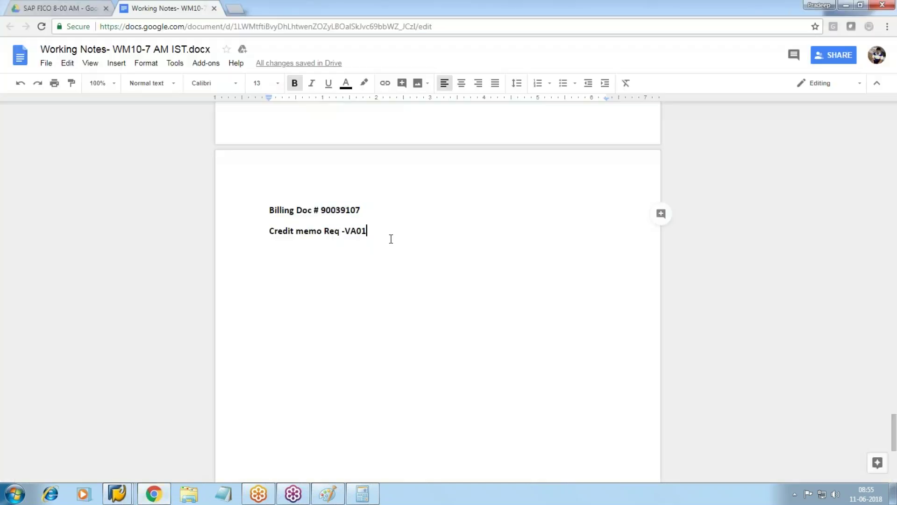
{"action": "key", "text": "Return"}
{"action": "type", "text": "#"}
{"action": "key", "text": "ctrl+v"}
{"action": "key", "text": "Return"}
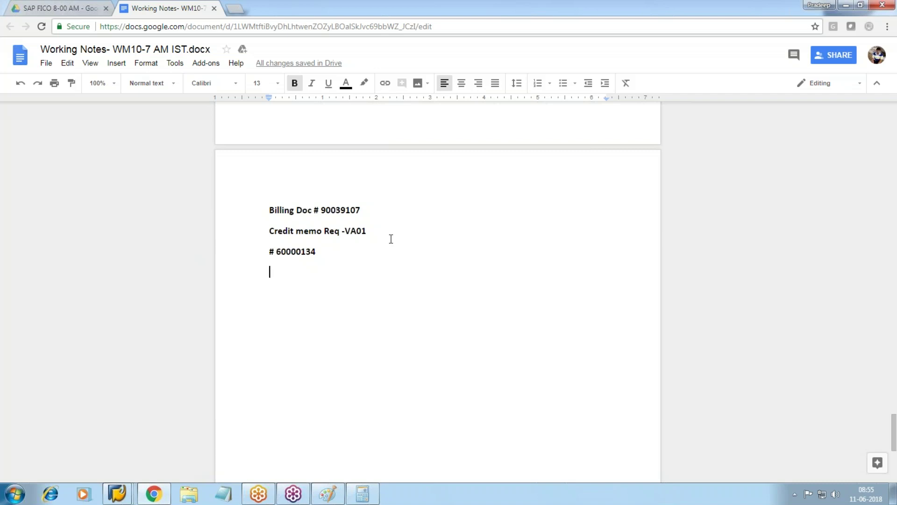
{"action": "type", "text": "Post Cred"}
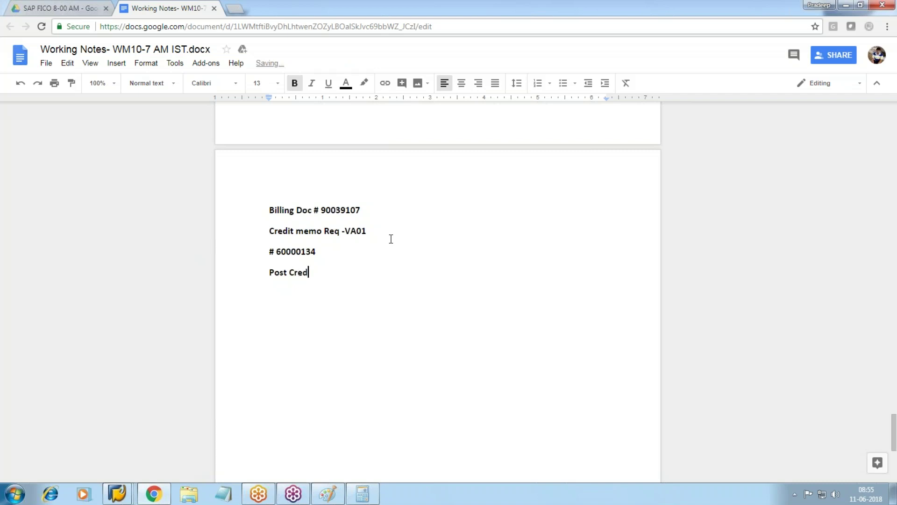
{"action": "type", "text": "it memo -VF01"}
Return to SAP, start transaction VF01 and save the billing document for the credit memo request
{"action": "key", "text": "alt+Tab"}
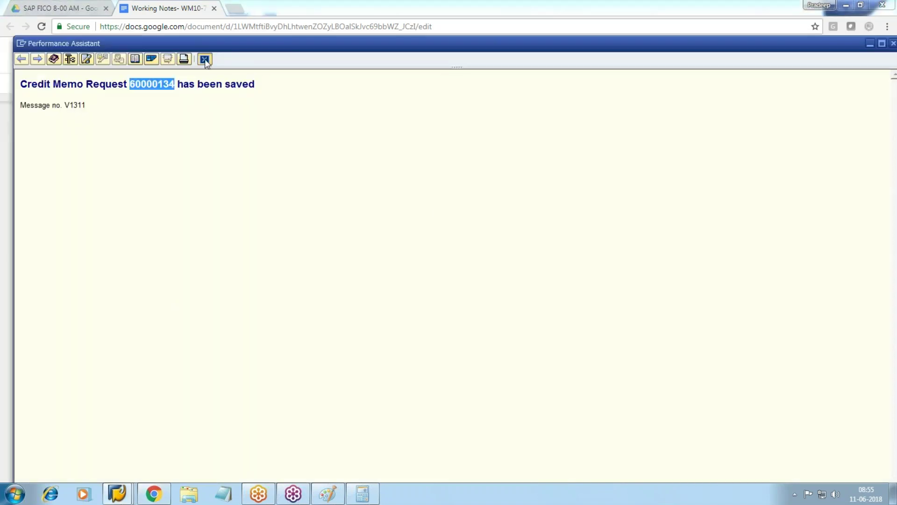
{"action": "key", "text": "alt+Tab"}
{"action": "key", "text": "alt+Tab"}
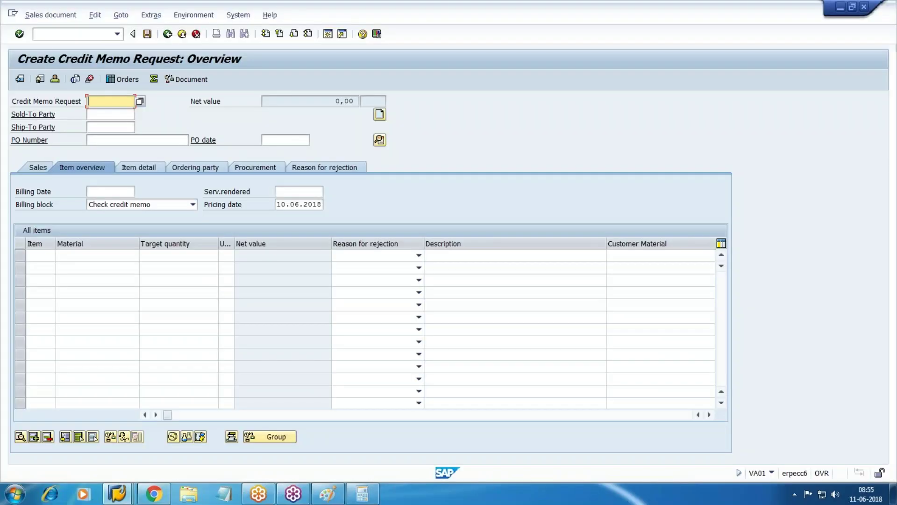
{"action": "type", "text": "/nvf01"}
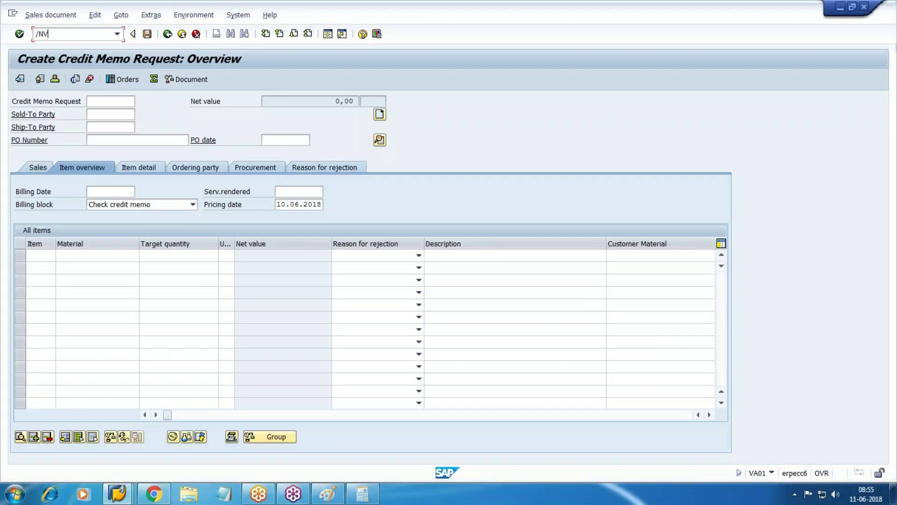
{"action": "key", "text": "Return"}
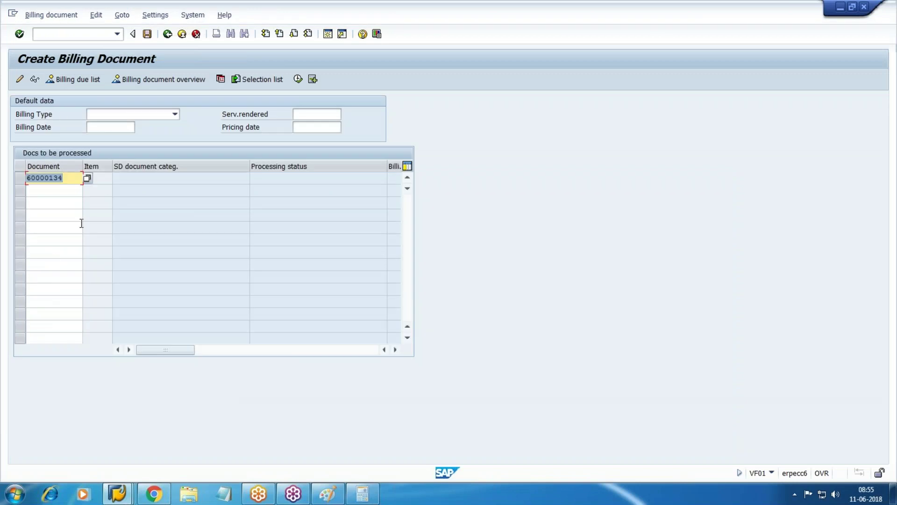
{"action": "key", "text": "alt+Tab"}
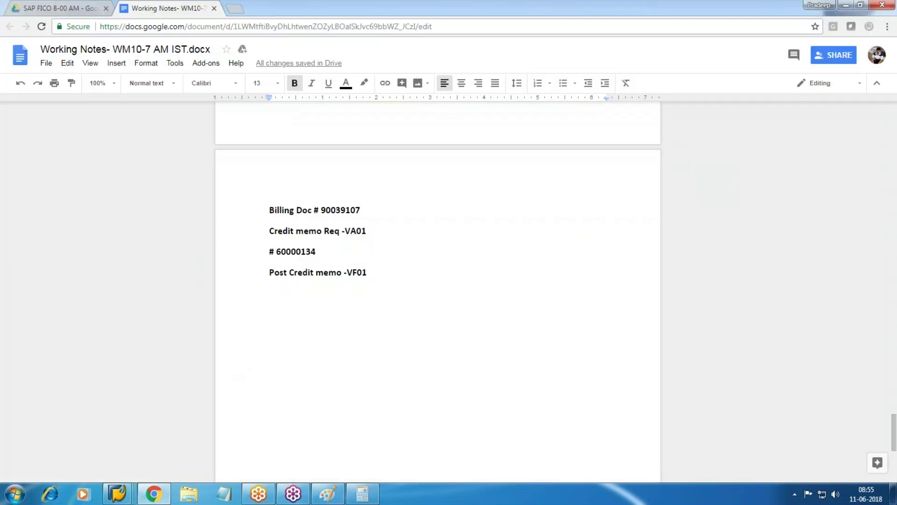
{"action": "key", "text": "alt+Tab"}
{"action": "left_click", "coordinate": [147, 34]}
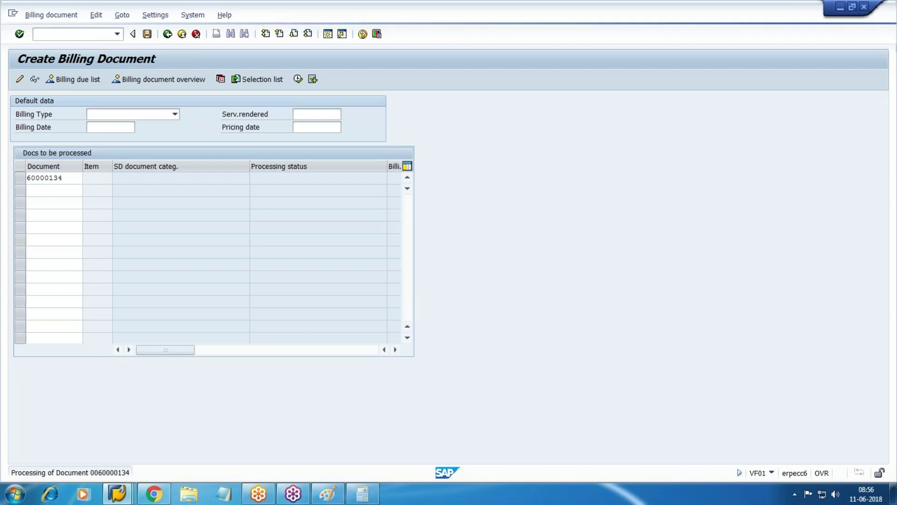
Copy the saved billing document number from its message into the Google Docs notes on a new "#" line
{"action": "mouse_move", "coordinate": [119, 495]}
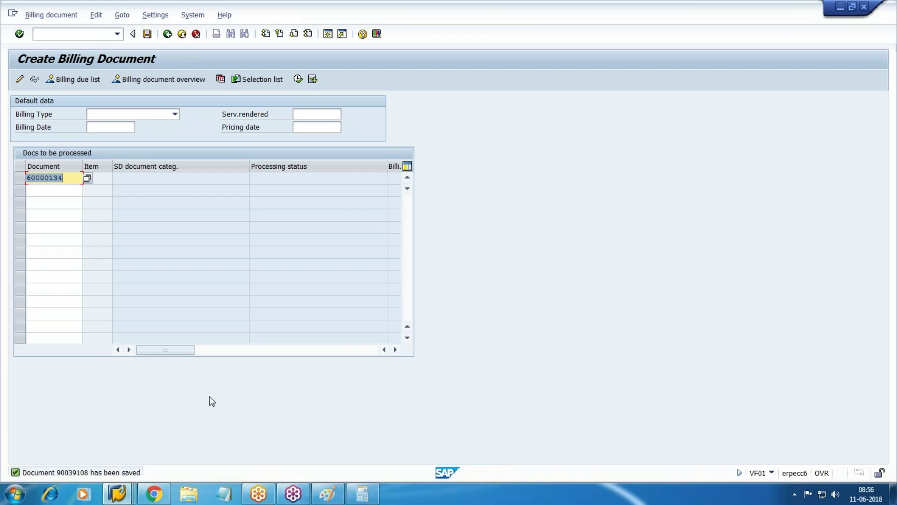
{"action": "key", "text": "Return"}
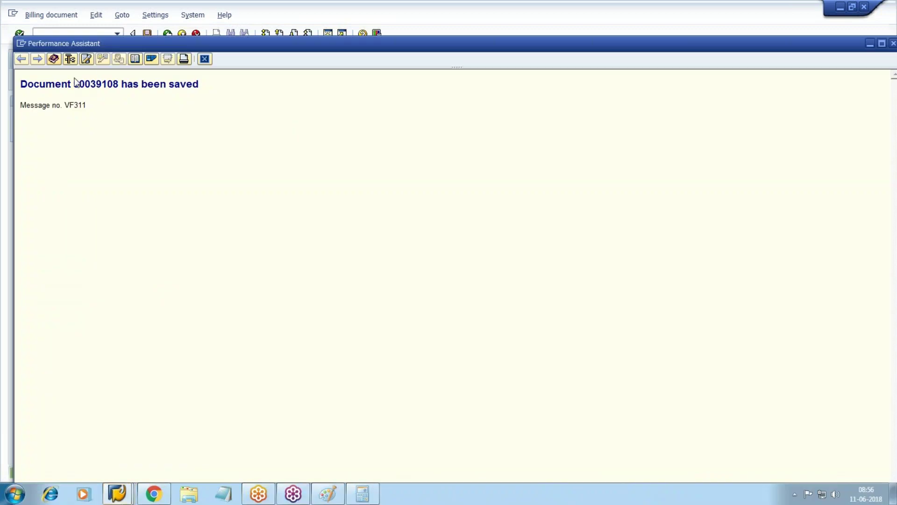
{"action": "left_click_drag", "start_coordinate": [73, 84], "coordinate": [118, 84]}
{"action": "key", "text": "ctrl+c"}
{"action": "left_click", "coordinate": [154, 494]}
{"action": "key", "text": "Return"}
{"action": "type", "text": "#"}
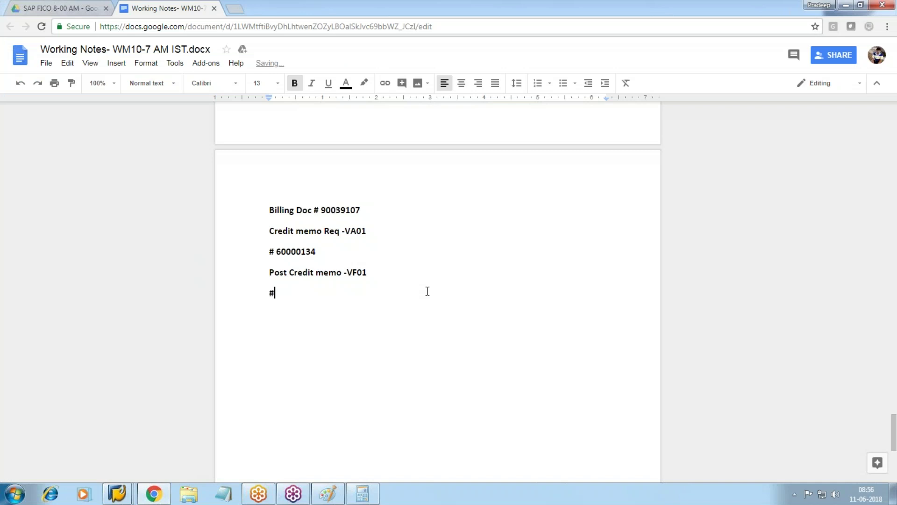
{"action": "key", "text": "ctrl+v"}
{"action": "key", "text": "Return"}
{"action": "key", "text": "alt+Tab"}
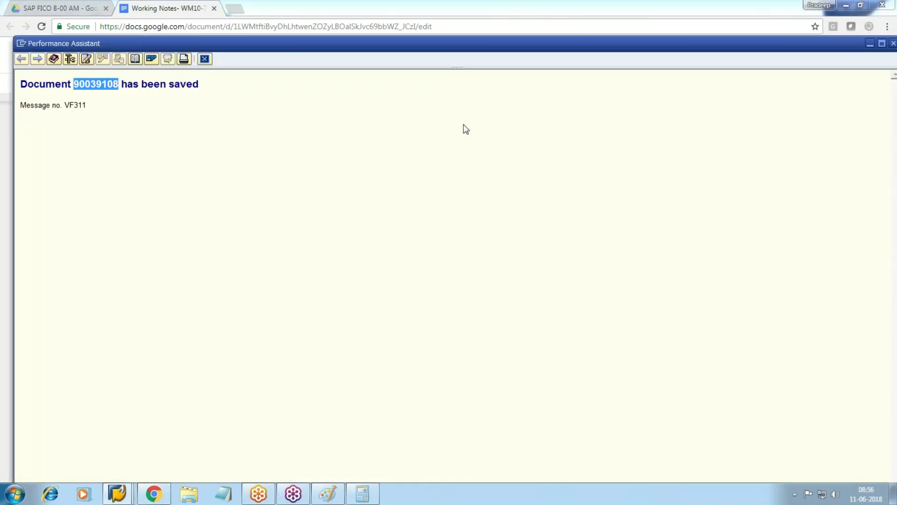
Start transaction VF03 in SAP and display the accounting document of the new credit memo
{"action": "left_click", "coordinate": [204, 58]}
{"action": "key", "text": "alt+Tab"}
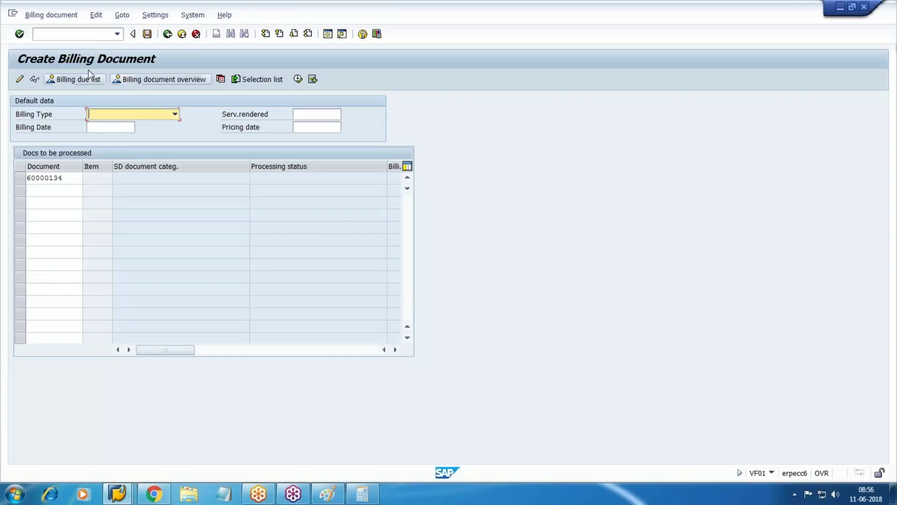
{"action": "type", "text": "/NVF"}
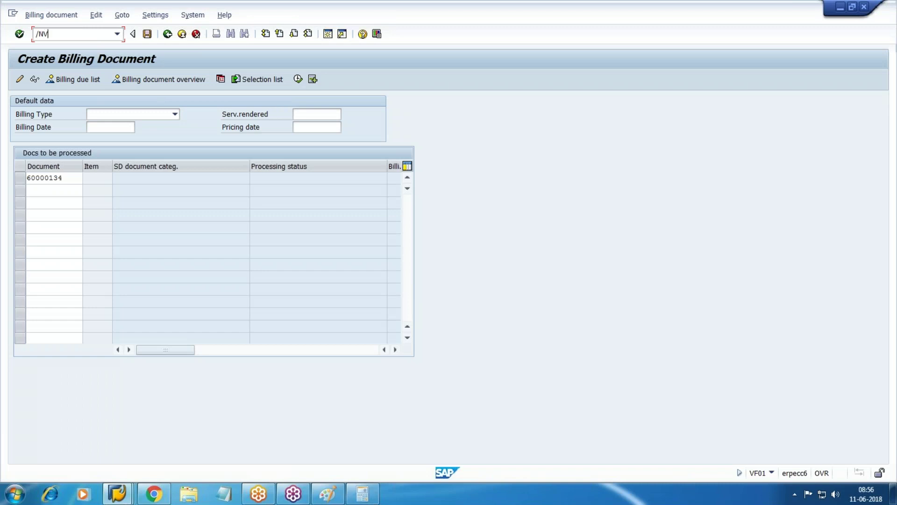
{"action": "type", "text": "03"}
{"action": "key", "text": "Return"}
{"action": "left_click", "coordinate": [146, 80]}
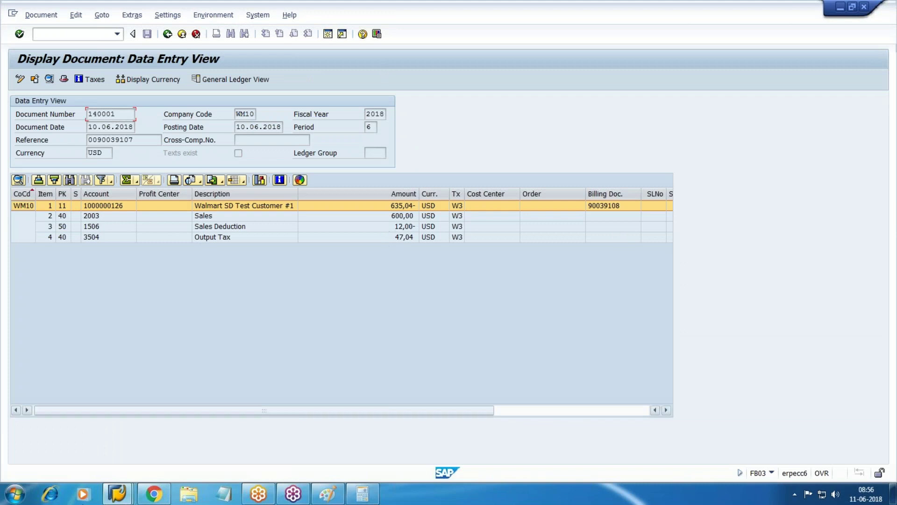
Compare the customer and sales line amounts of the original invoice's accounting document with those of the credit memo's
{"action": "left_click", "coordinate": [119, 495]}
{"action": "left_click", "coordinate": [286, 450]}
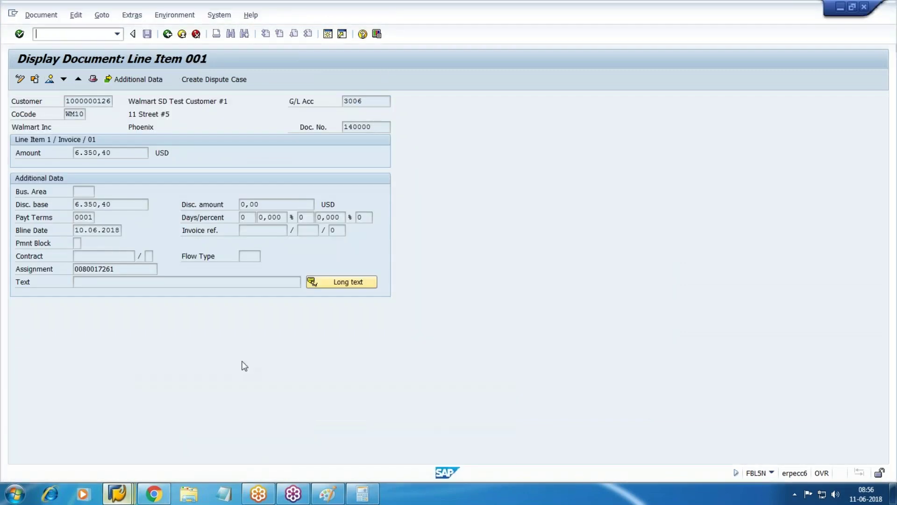
{"action": "key", "text": "F3"}
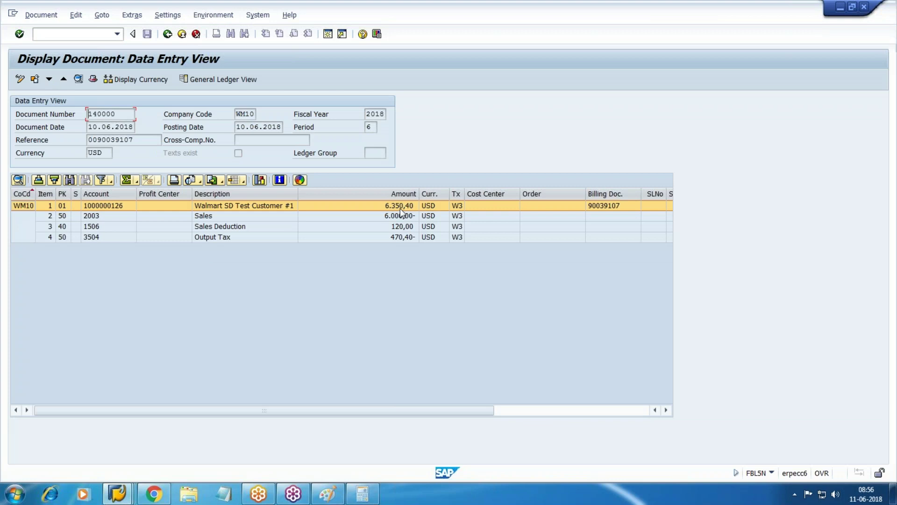
{"action": "key", "text": "alt+Tab"}
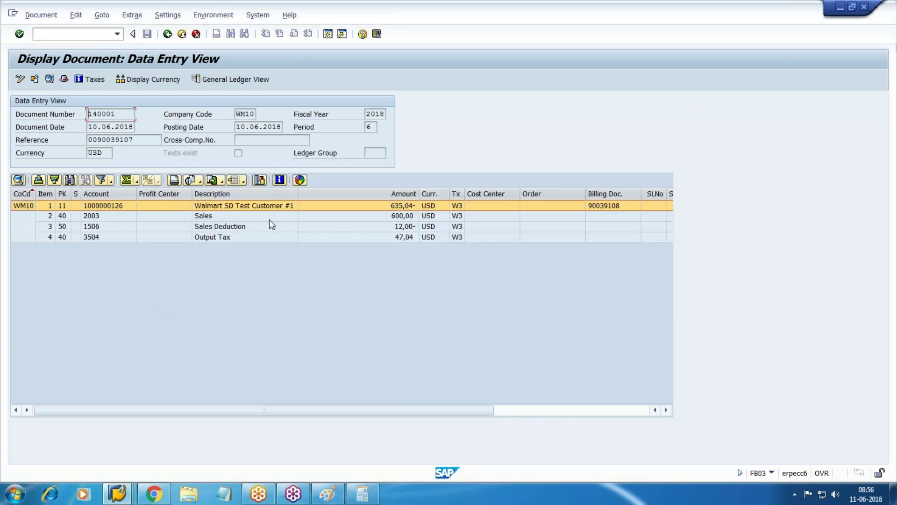
{"action": "key", "text": "alt+Tab"}
{"action": "left_click", "coordinate": [401, 217]}
{"action": "key", "text": "alt+Tab"}
{"action": "left_click", "coordinate": [398, 220]}
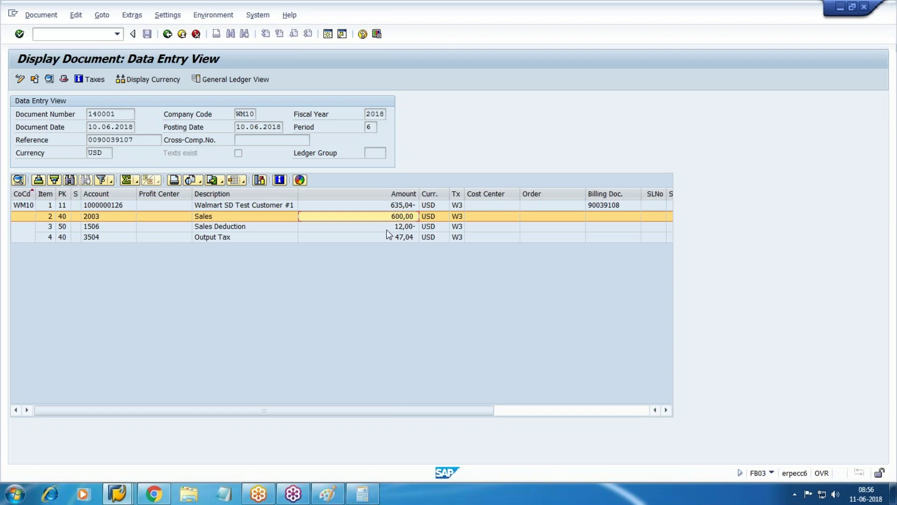
Compare the sales deduction and output tax line amounts of the original invoice's accounting document with those of the credit memo's
{"action": "left_click", "coordinate": [235, 227]}
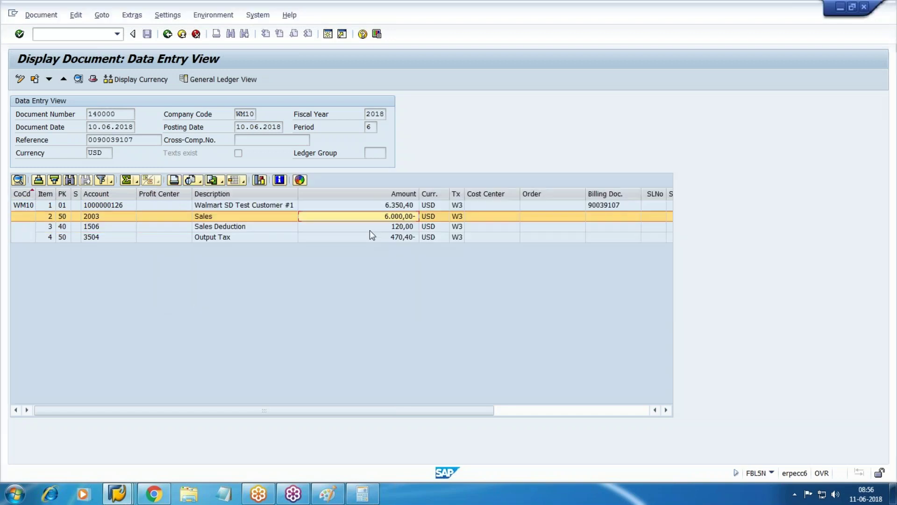
{"action": "left_click", "coordinate": [391, 227]}
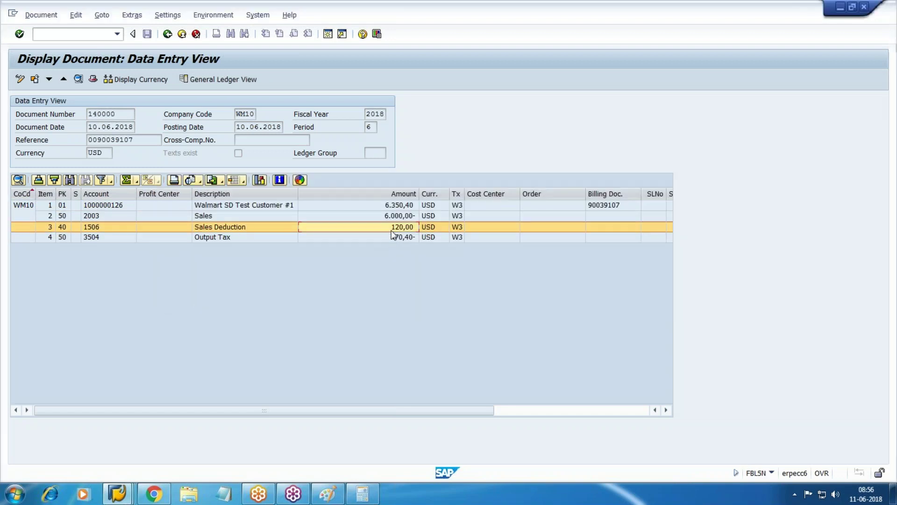
{"action": "key", "text": "F3"}
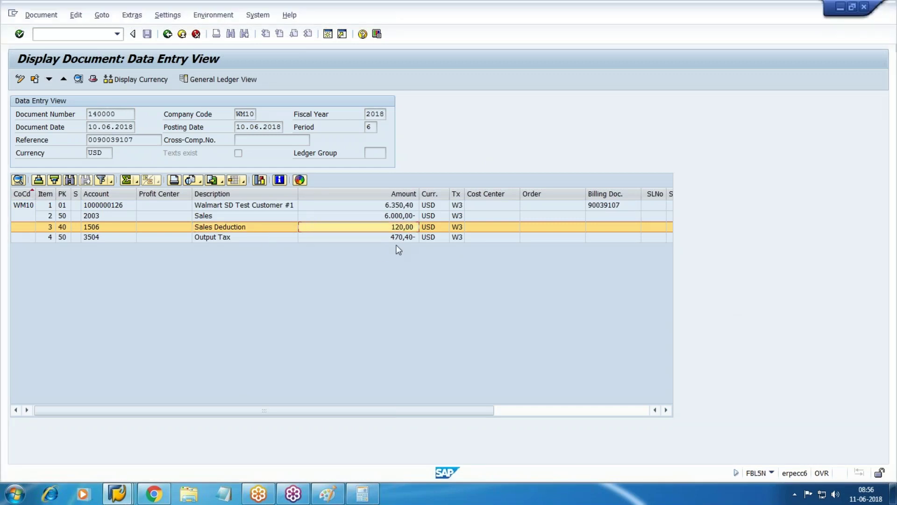
{"action": "left_click", "coordinate": [387, 238]}
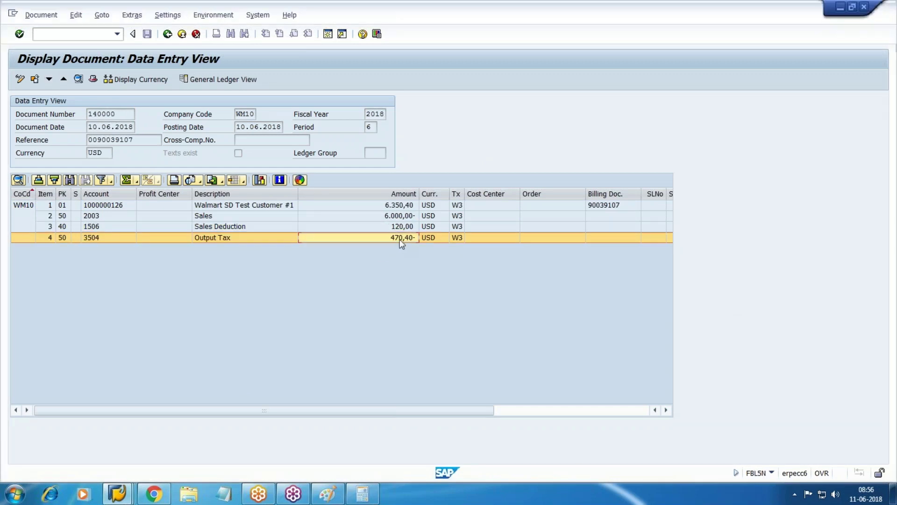
{"action": "key", "text": "F3"}
{"action": "left_click", "coordinate": [390, 239]}
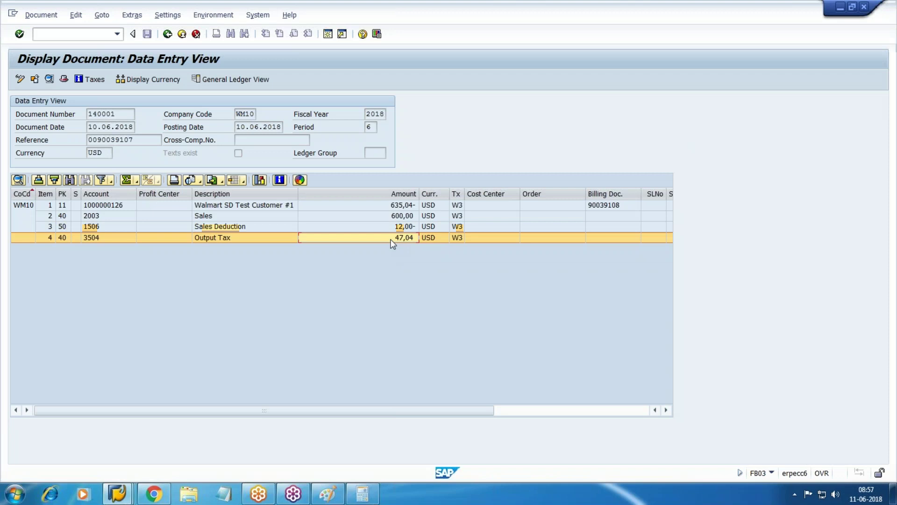
Return to the FBL5N customer line item list, refresh it, and examine the amounts and document numbers of the open items
{"action": "left_click", "coordinate": [167, 34]}
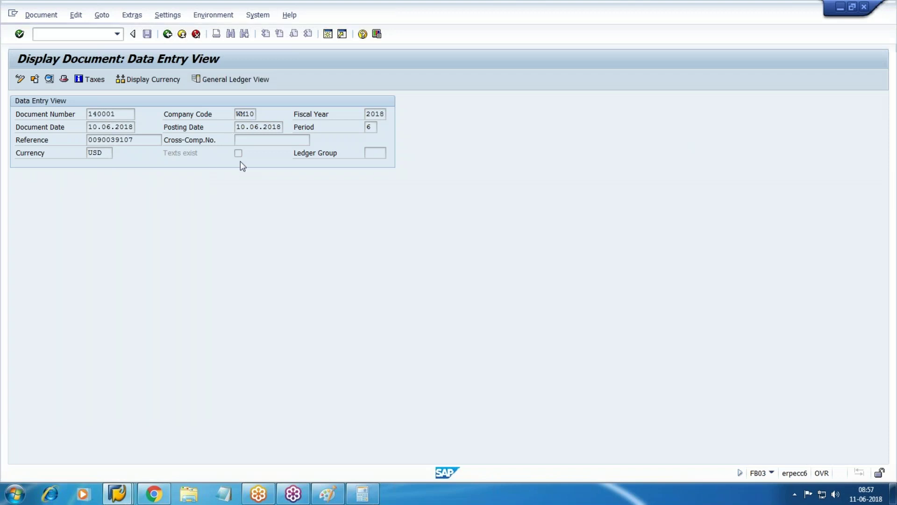
{"action": "left_click", "coordinate": [117, 493]}
{"action": "left_click", "coordinate": [316, 433]}
{"action": "key", "text": "F3"}
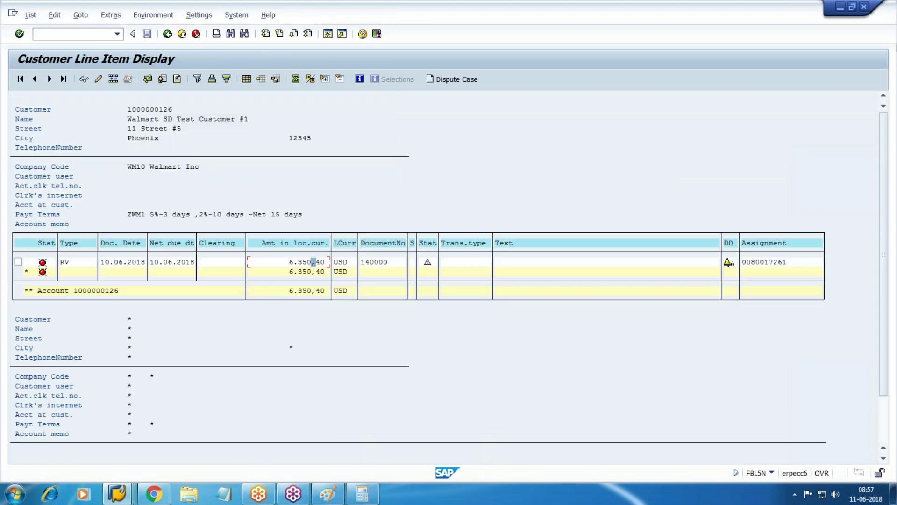
{"action": "left_click", "coordinate": [31, 15]}
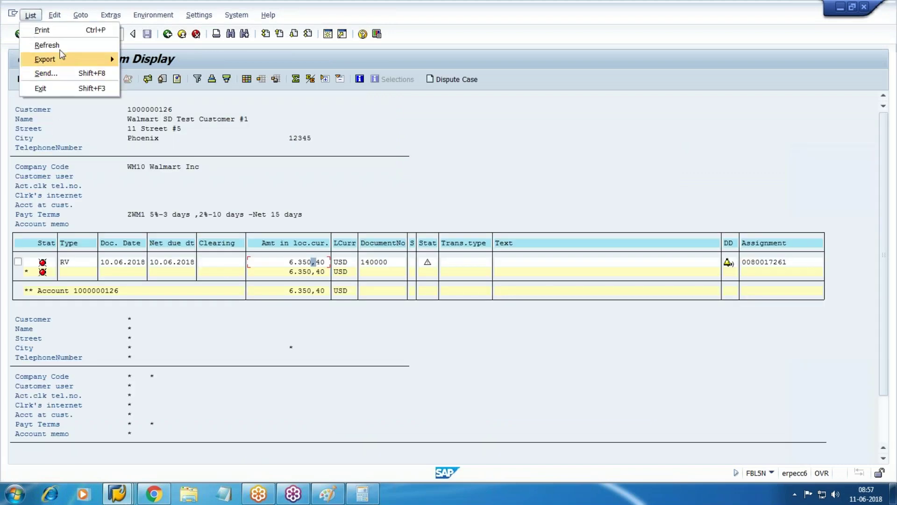
{"action": "left_click", "coordinate": [44, 44]}
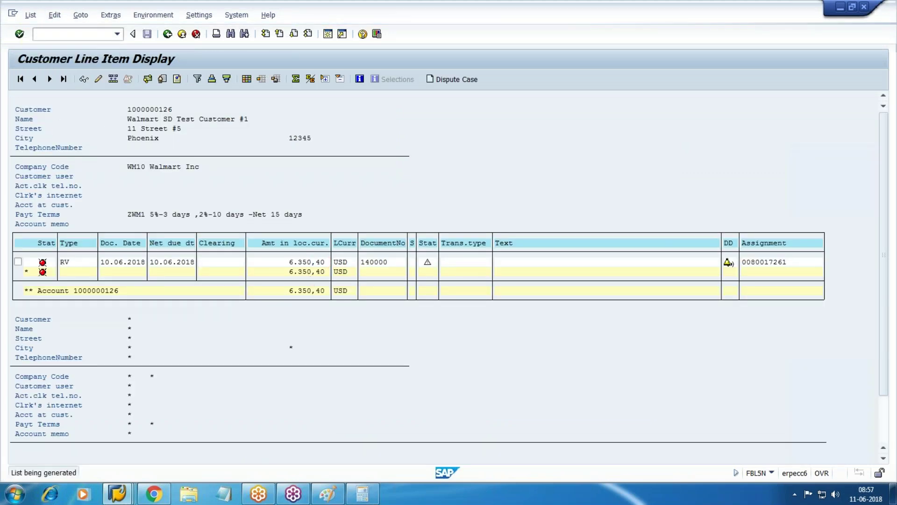
{"action": "left_click_drag", "start_coordinate": [246, 274], "coordinate": [506, 266]}
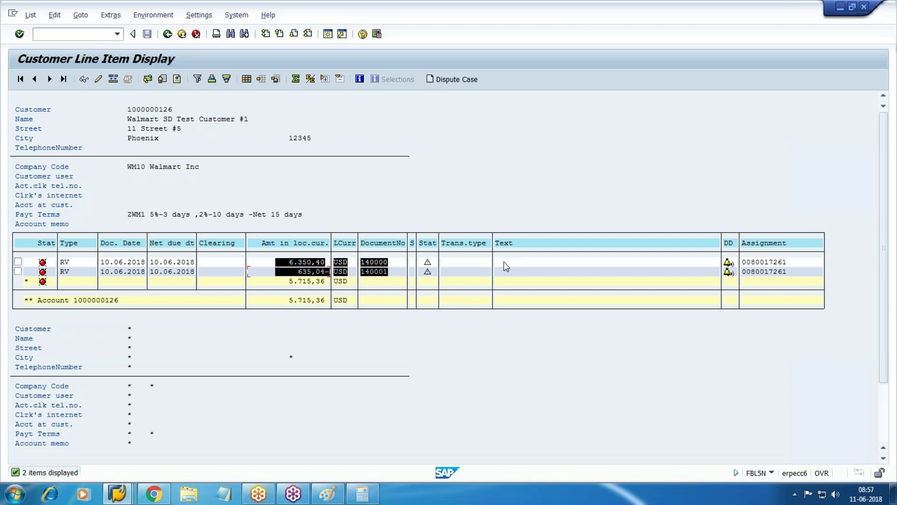
{"action": "key", "text": "ctrl+c"}
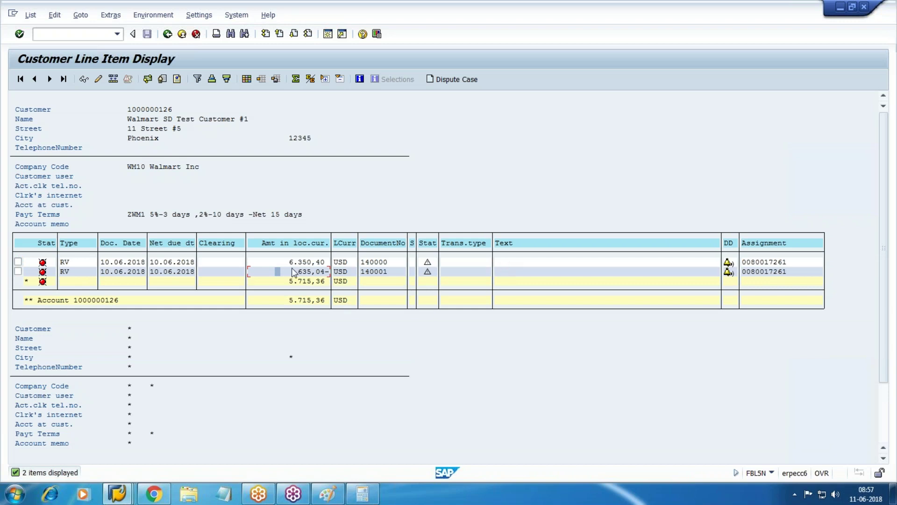
View the accounting document behind the credit memo's line item, return to the list and check the customer account total
{"action": "double_click", "coordinate": [314, 271]}
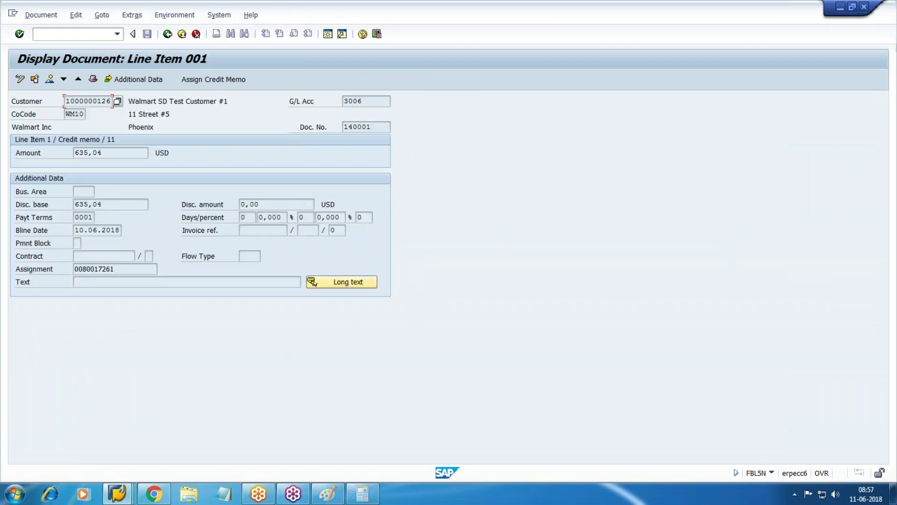
{"action": "left_click", "coordinate": [49, 79]}
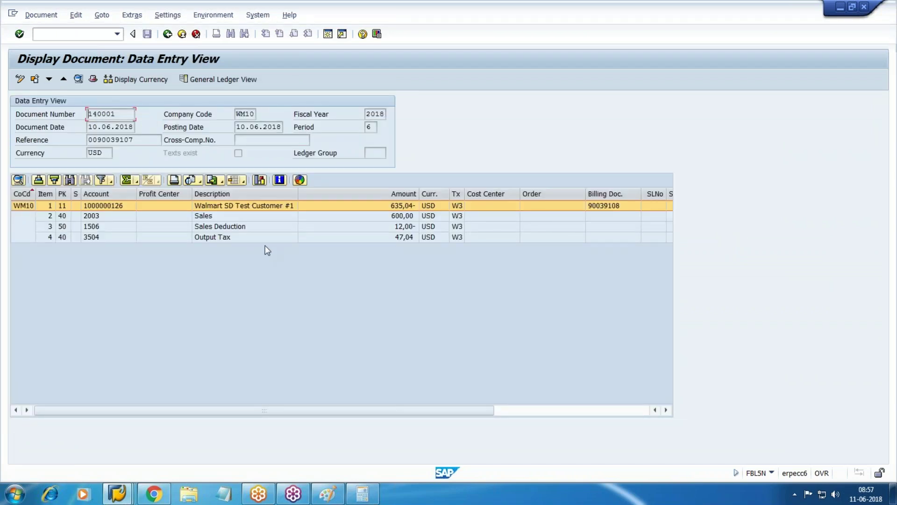
{"action": "key", "text": "F3"}
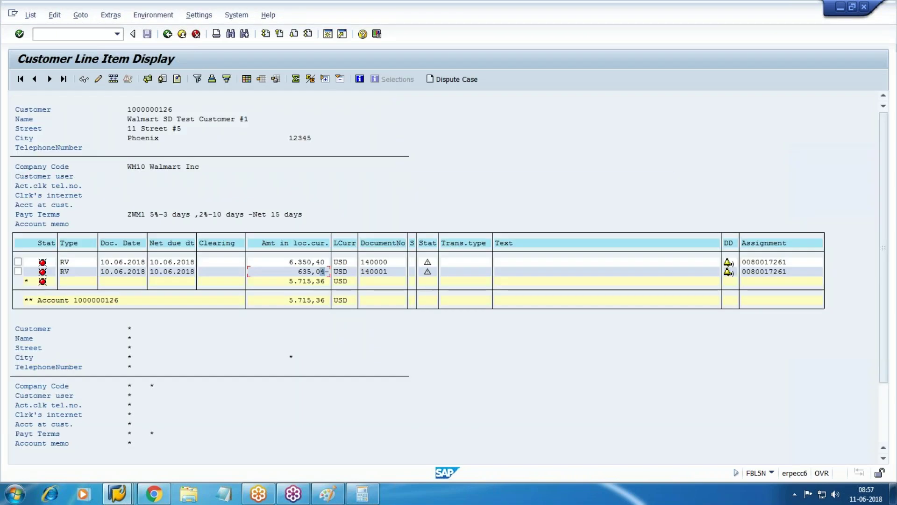
{"action": "left_click", "coordinate": [282, 303]}
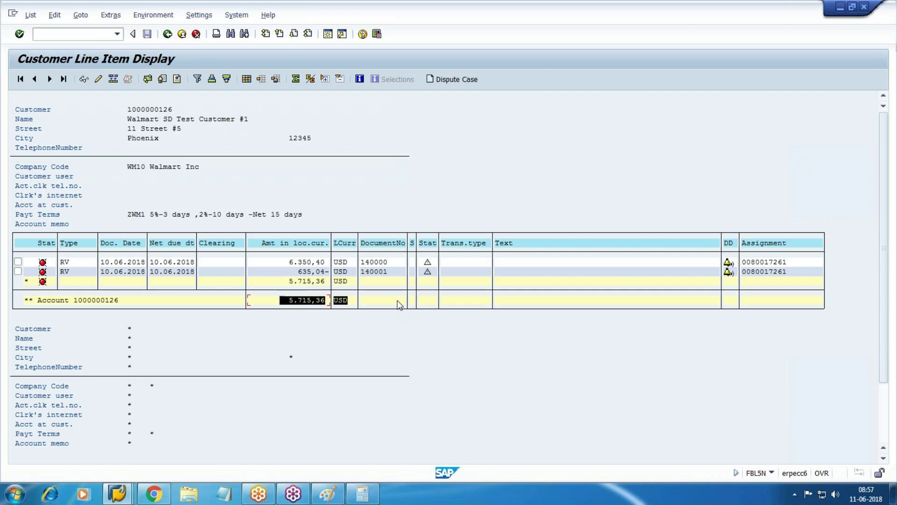
{"action": "left_click", "coordinate": [397, 301]}
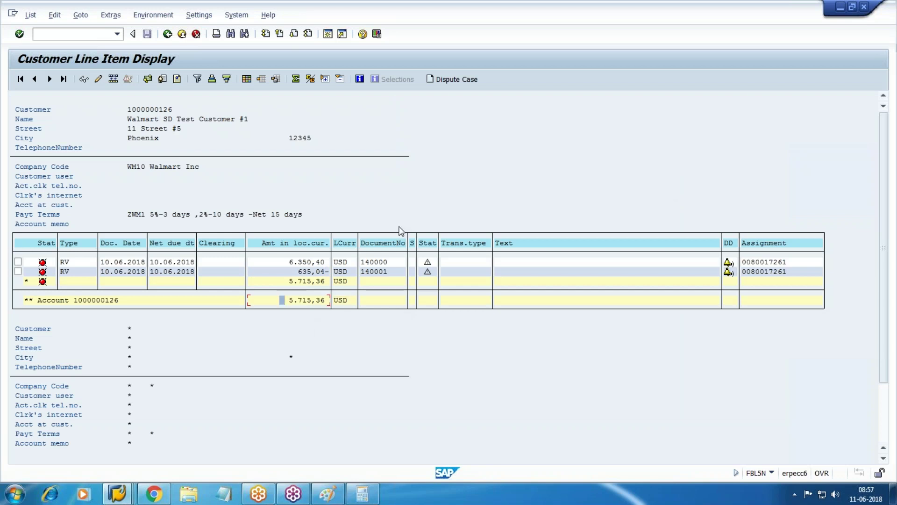
Start transaction F-28 in the session showing the credit memo billing document, and set the payment's document date to 10.06.2018
{"action": "left_click", "coordinate": [117, 495]}
{"action": "left_click", "coordinate": [417, 451]}
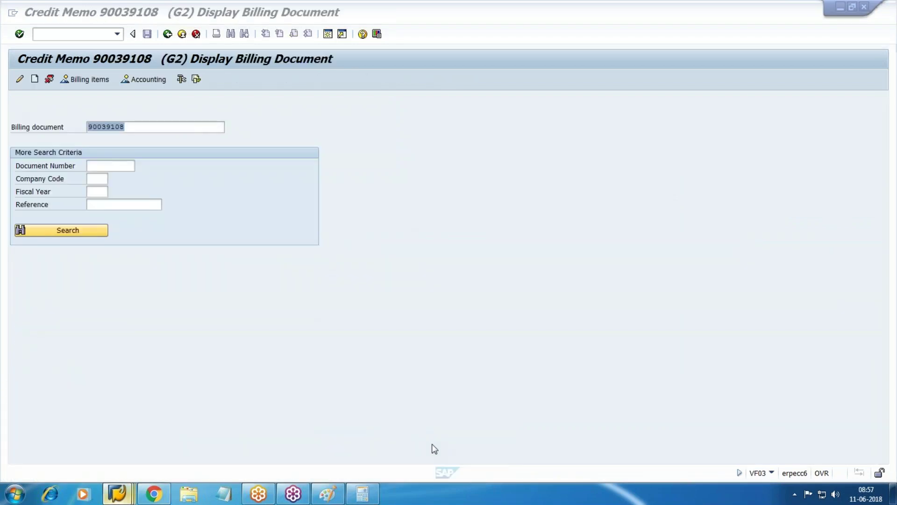
{"action": "left_click", "coordinate": [69, 34]}
{"action": "type", "text": "/NF-28"}
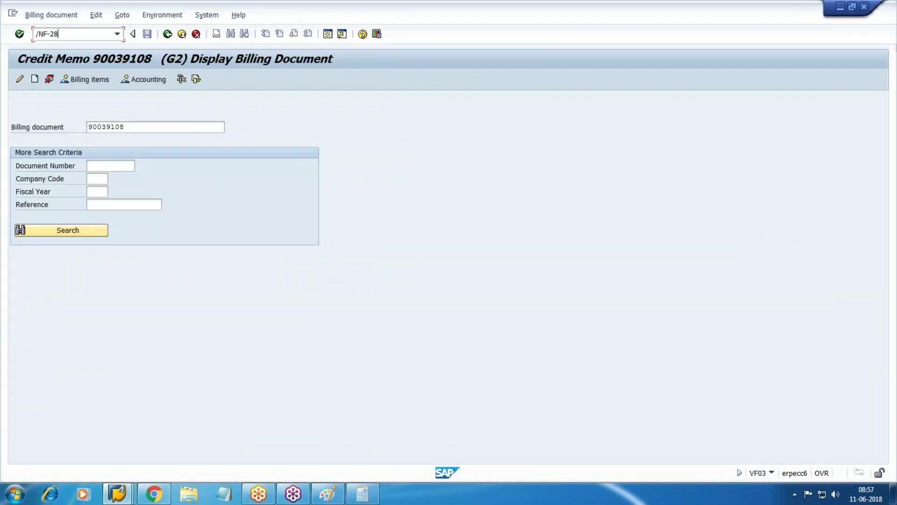
{"action": "key", "text": "Return"}
{"action": "type", "text": "10"}
{"action": "key", "text": "Down"}
Enter "collection through Cash" as the clearing text of the incoming payment
{"action": "key", "text": "Tab"}
{"action": "key", "text": "Tab"}
{"action": "key", "text": "Tab"}
{"action": "key", "text": "Tab"}
{"action": "key", "text": "Tab"}
{"action": "key", "text": "Tab"}
{"action": "key", "text": "Tab"}
{"action": "key", "text": "Tab"}
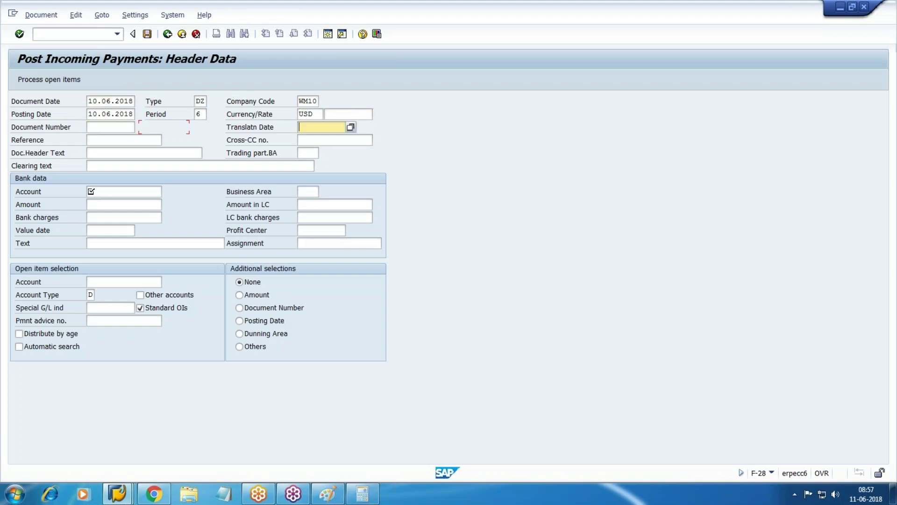
{"action": "type", "text": "co"}
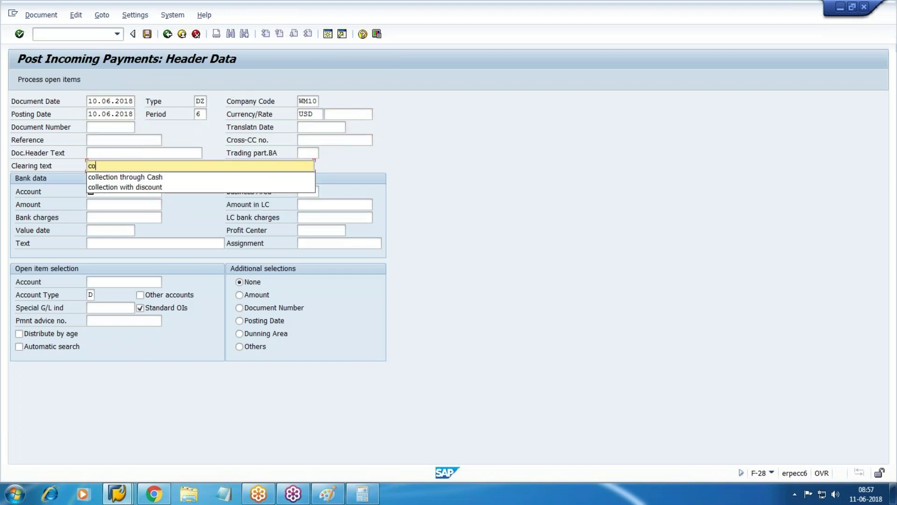
{"action": "key", "text": "Down"}
Look up the G/L accounts of chart WM10 and choose 3000 Cash as the bank data account
{"action": "key", "text": "Tab"}
{"action": "key", "text": "Tab"}
{"action": "key", "text": "Tab"}
{"action": "key", "text": "shift+Tab"}
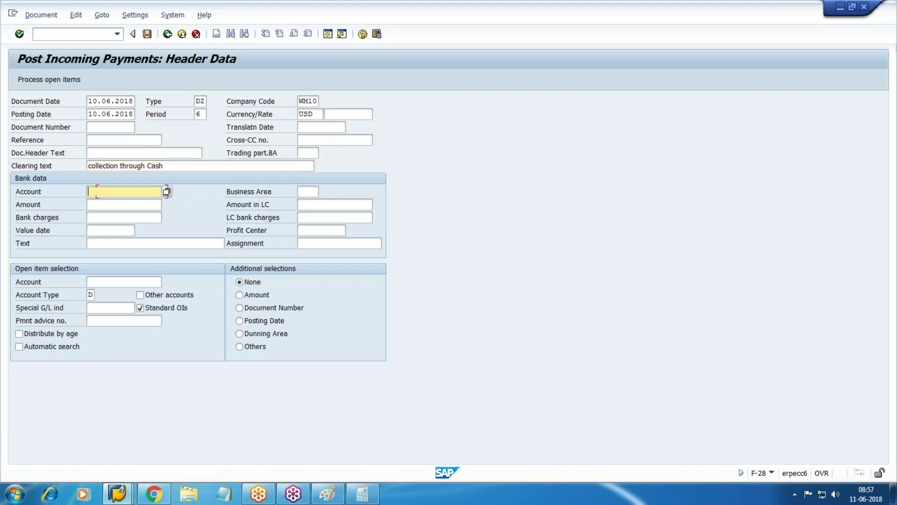
{"action": "key", "text": "F4"}
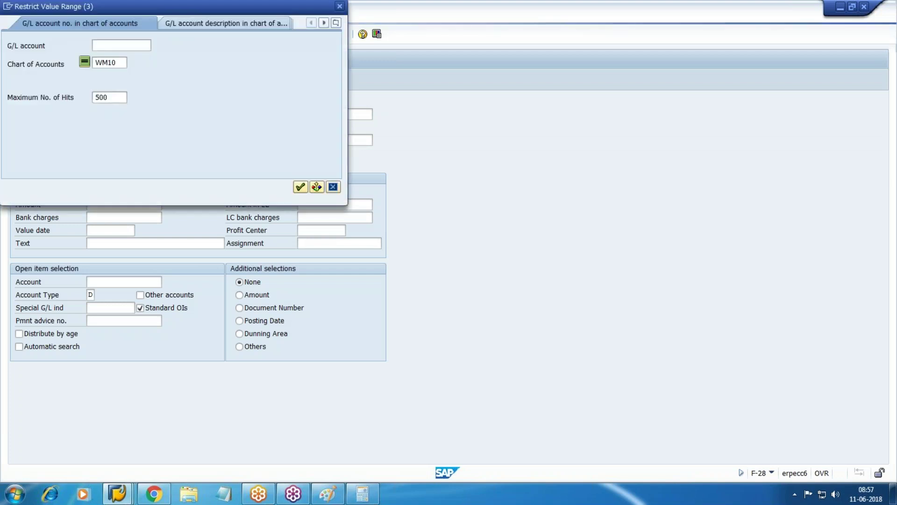
{"action": "key", "text": "Return"}
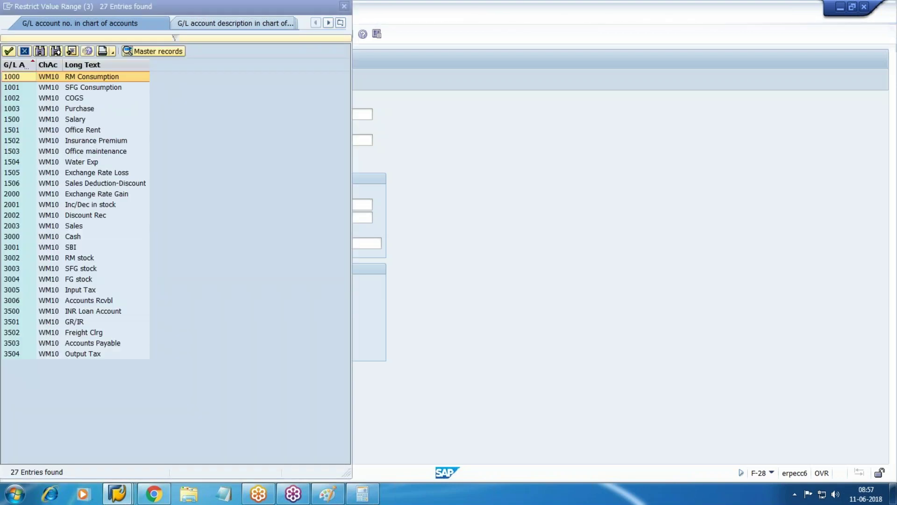
{"action": "double_click", "coordinate": [72, 235]}
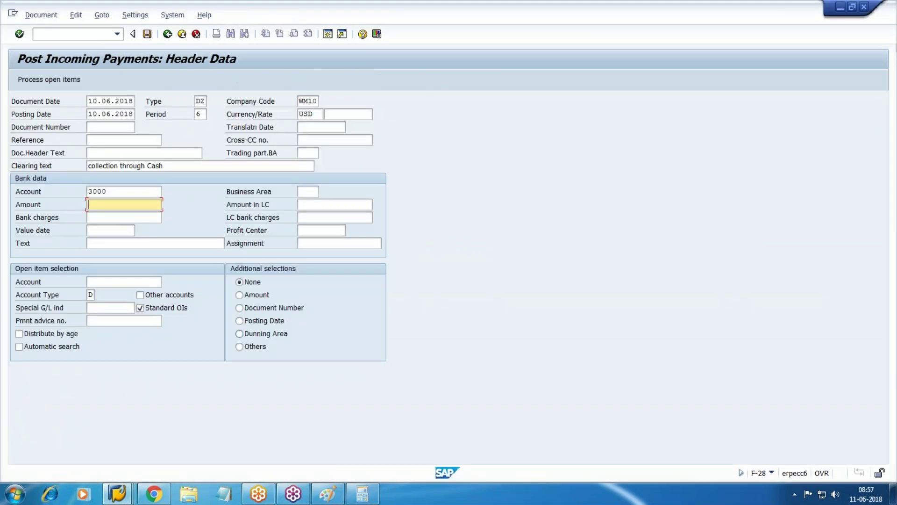
Set the incoming payment's amount to 5715,36 and its bank data text to "cash"
{"action": "type", "text": "571"}
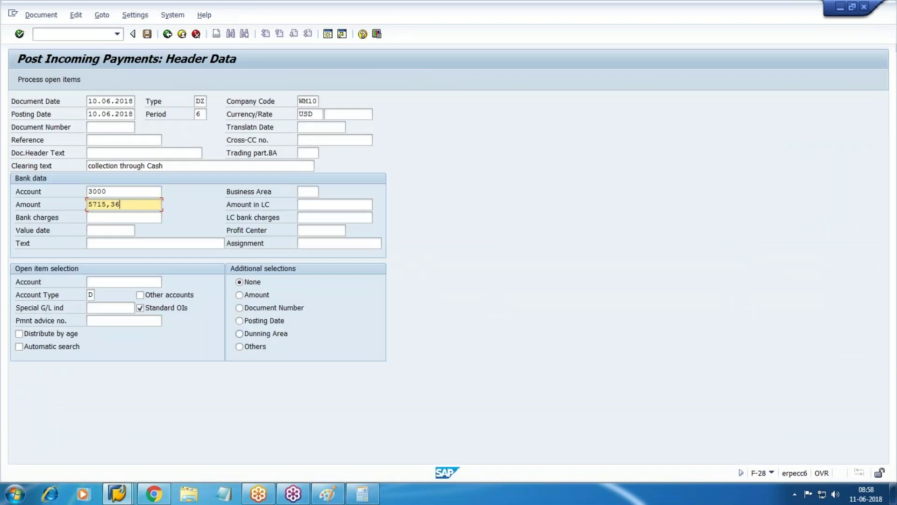
{"action": "key", "text": "Tab"}
{"action": "key", "text": "Tab"}
{"action": "key", "text": "Tab"}
{"action": "key", "text": "Tab"}
{"action": "key", "text": "Tab"}
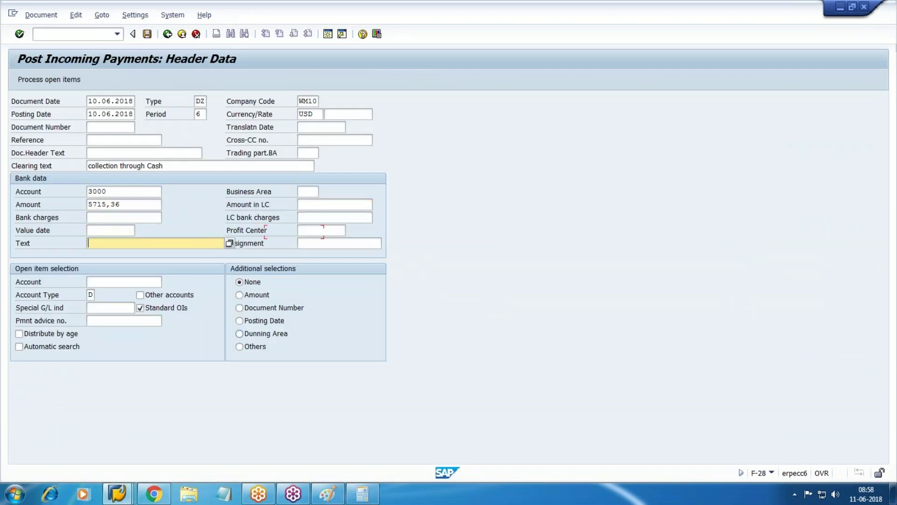
{"action": "type", "text": "cash"}
{"action": "key", "text": "Tab"}
{"action": "key", "text": "Tab"}
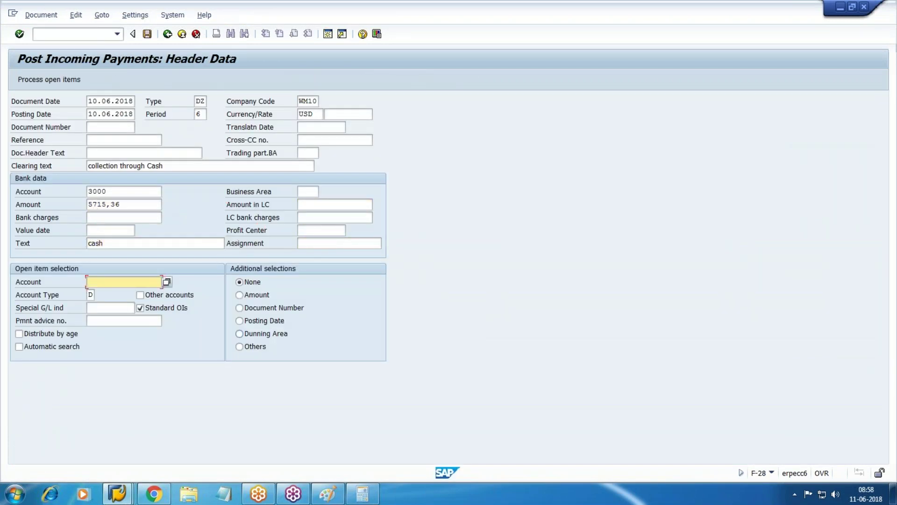
Choose the Phoenix Walmart SD Test Customer as the open item account, process its open items and post the incoming payment
{"action": "key", "text": "F4"}
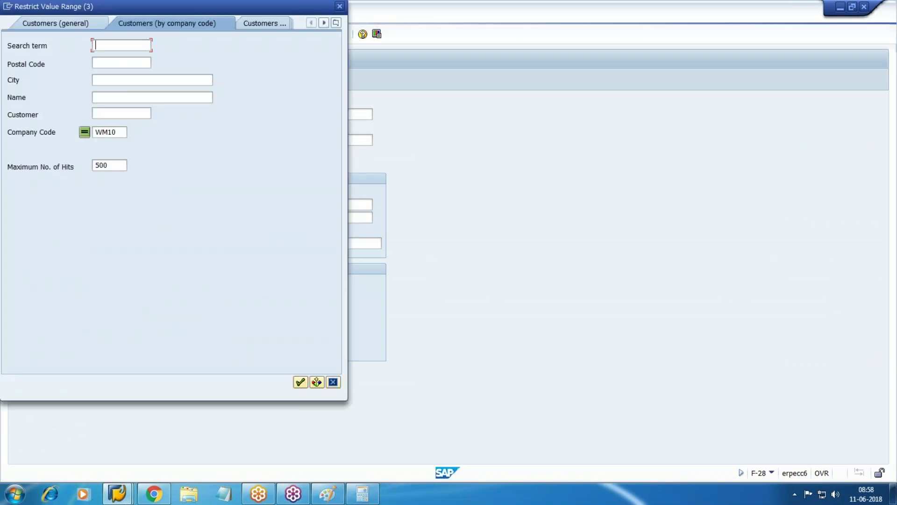
{"action": "key", "text": "Return"}
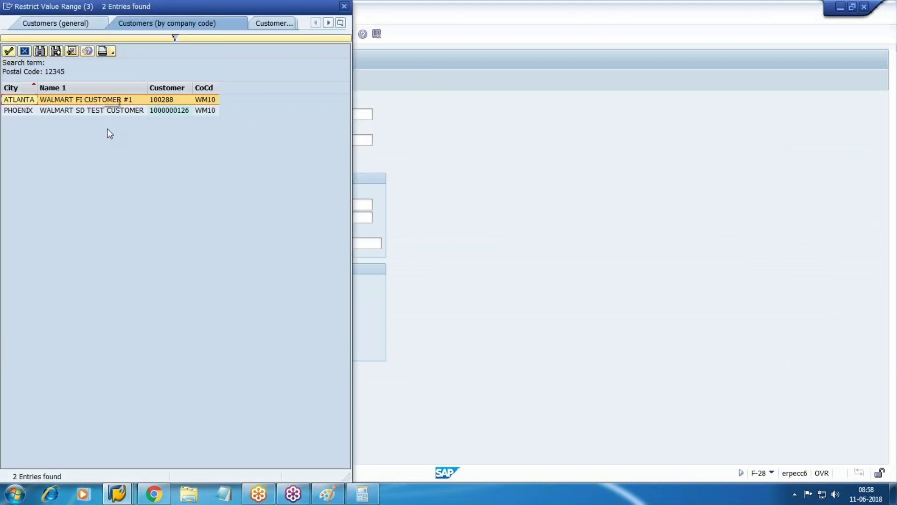
{"action": "double_click", "coordinate": [93, 111]}
{"action": "key", "text": "Return"}
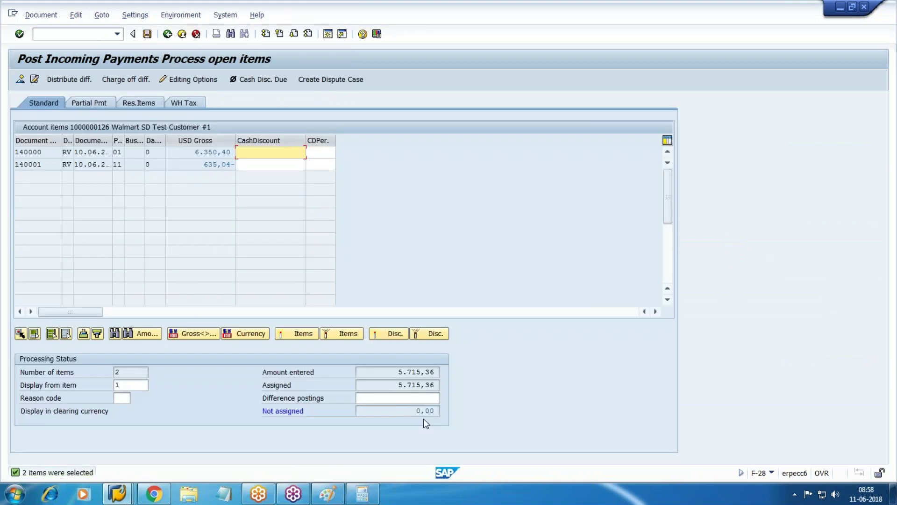
{"action": "left_click", "coordinate": [147, 33]}
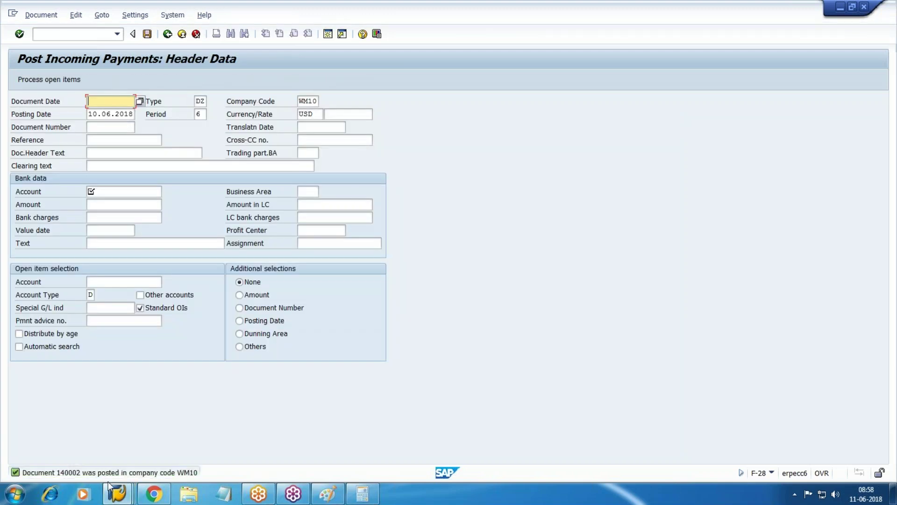
{"action": "mouse_move", "coordinate": [117, 494]}
{"action": "left_click", "coordinate": [197, 444]}
{"action": "left_click", "coordinate": [167, 34]}
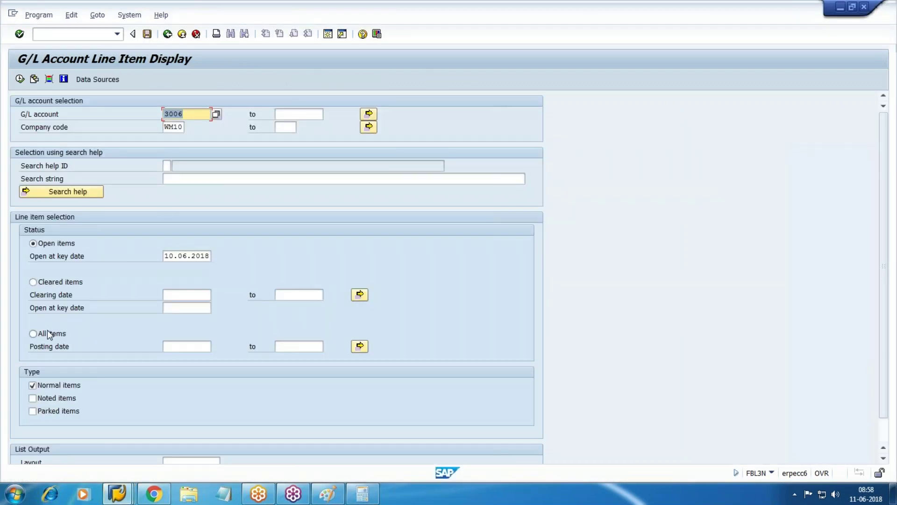
Return to the FBL5N selection screen in the customer line item session and list all items for the customer
{"action": "mouse_move", "coordinate": [117, 493]}
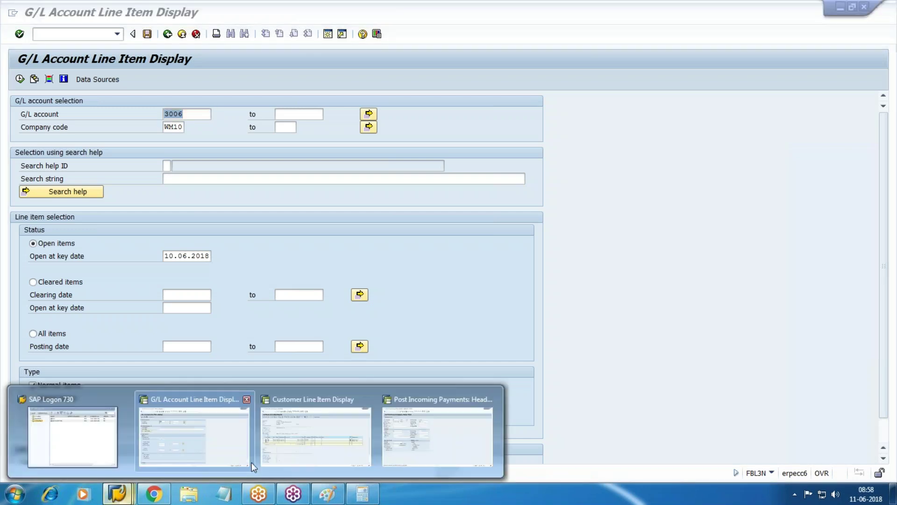
{"action": "left_click", "coordinate": [332, 444]}
{"action": "left_click", "coordinate": [168, 34]}
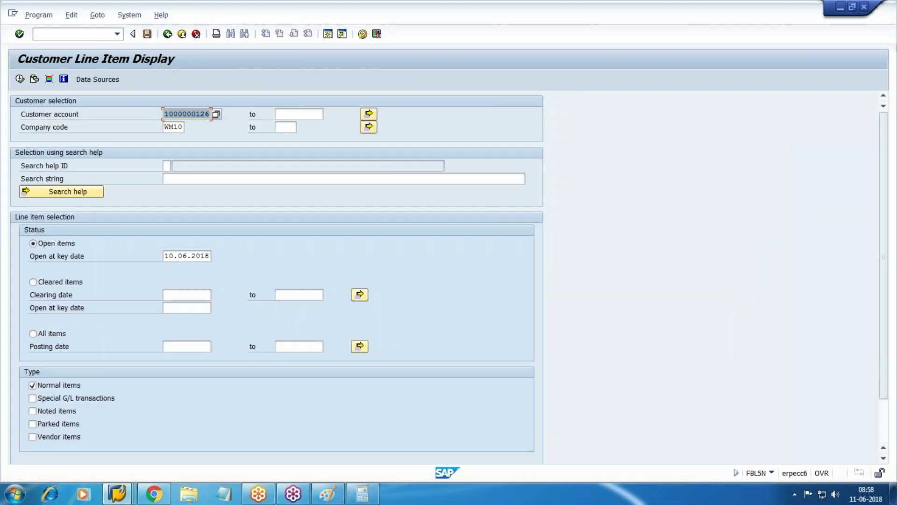
{"action": "left_click", "coordinate": [58, 333]}
{"action": "left_click", "coordinate": [20, 79]}
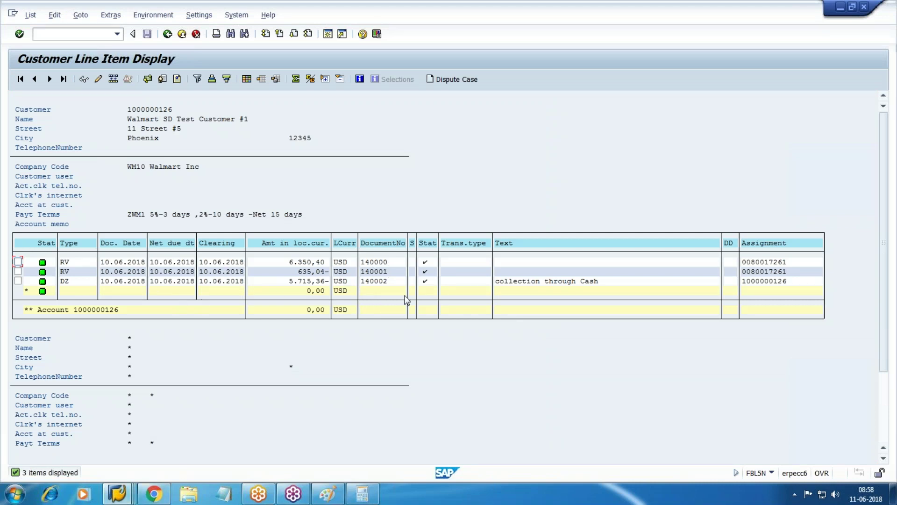
Switch to the Post Incoming Payments session and start the Data Browser there with transaction SE16
{"action": "left_click", "coordinate": [120, 495]}
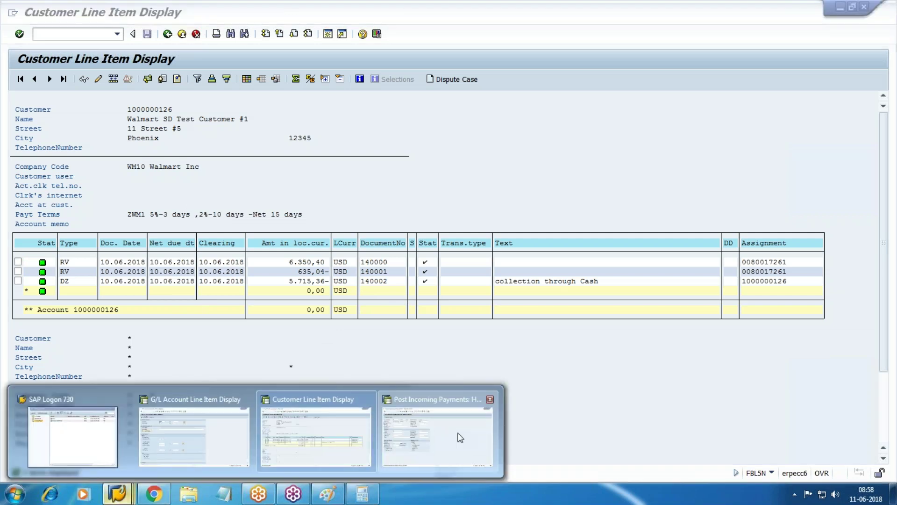
{"action": "left_click", "coordinate": [460, 438]}
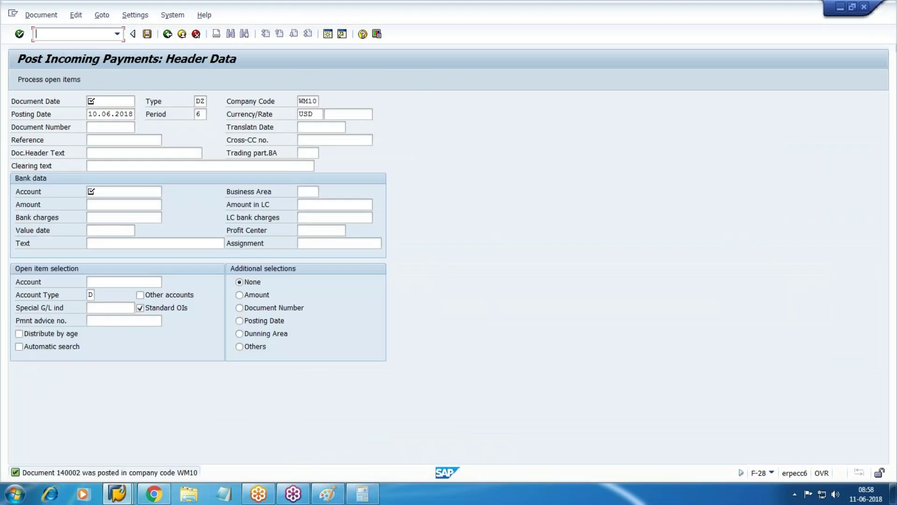
{"action": "type", "text": "/nse156"}
{"action": "key", "text": "BackSpace"}
{"action": "key", "text": "BackSpace"}
{"action": "key", "text": "BackSpace"}
{"action": "key", "text": "BackSpace"}
{"action": "type", "text": "/nse16"}
{"action": "key", "text": "Return"}
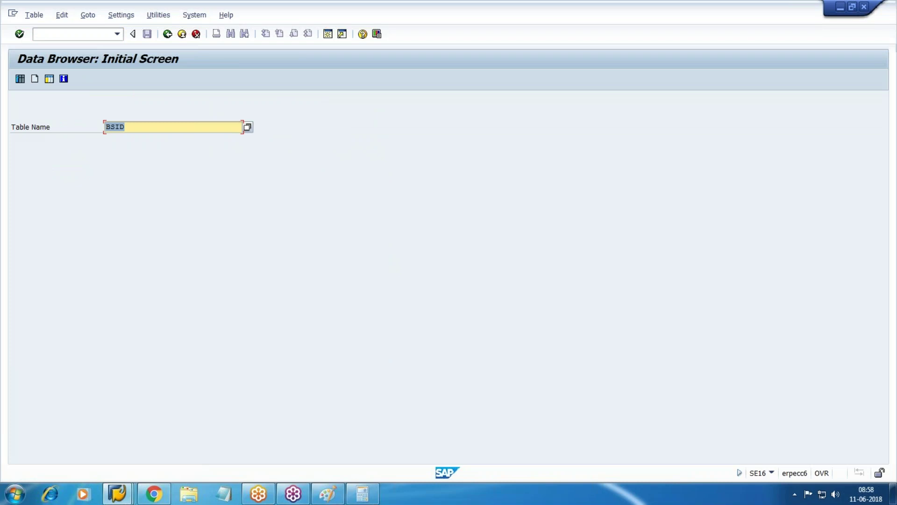
Replace the table name with BSAD and open that table's selection screen
{"action": "key", "text": "BackSpace"}
{"action": "type", "text": "BSAD"}
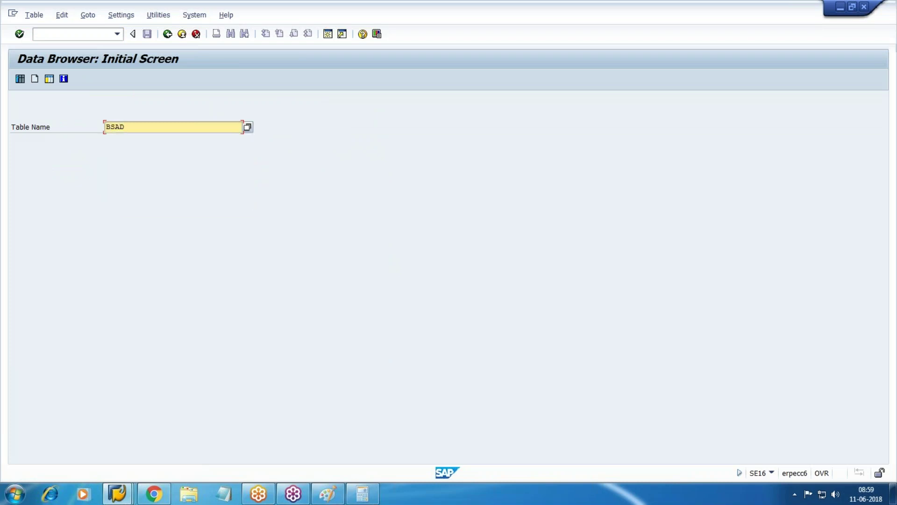
{"action": "key", "text": "Return"}
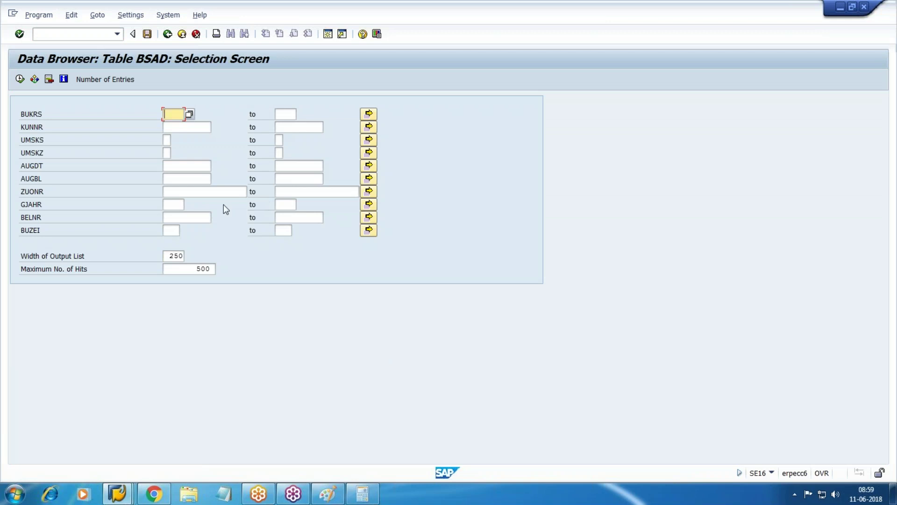
Restrict the BSAD selection to company code WM10 (BUKRS) and list the matching table entries
{"action": "type", "text": "WM10"}
{"action": "key", "text": "Tab"}
{"action": "key", "text": "Tab"}
{"action": "key", "text": "Tab"}
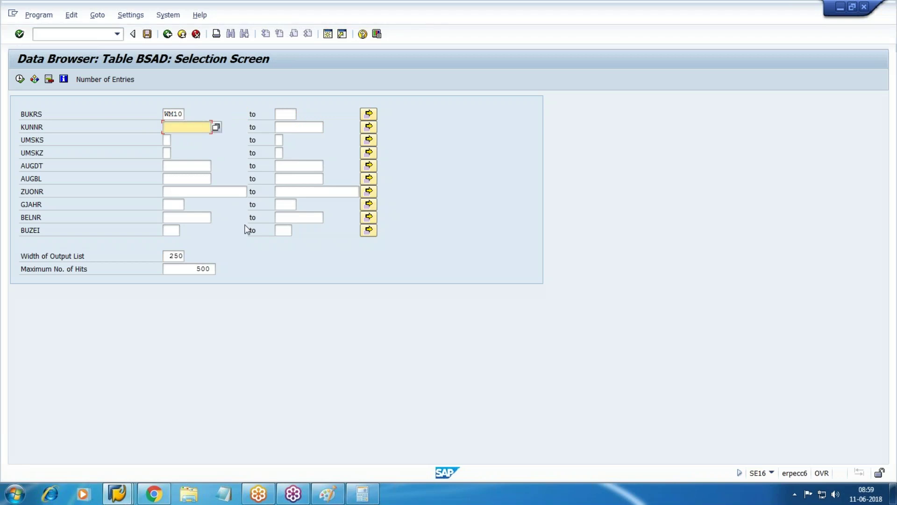
{"action": "left_click", "coordinate": [20, 79]}
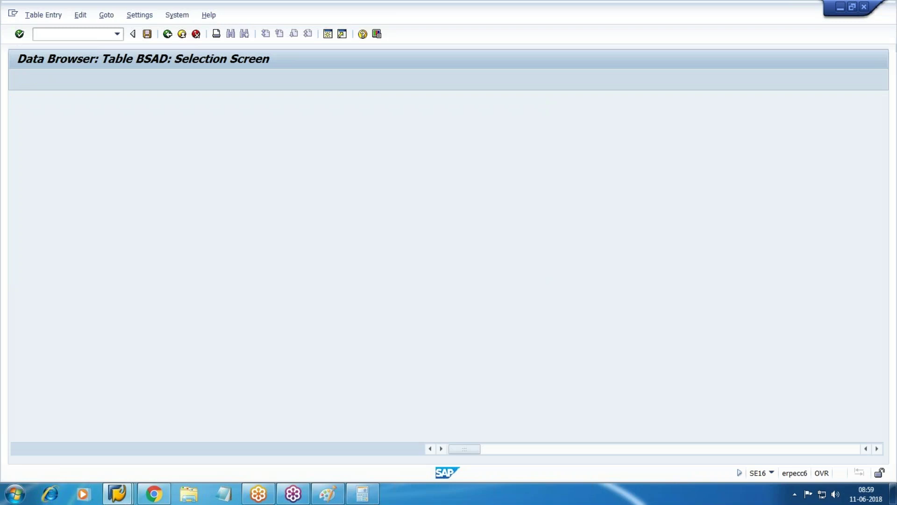